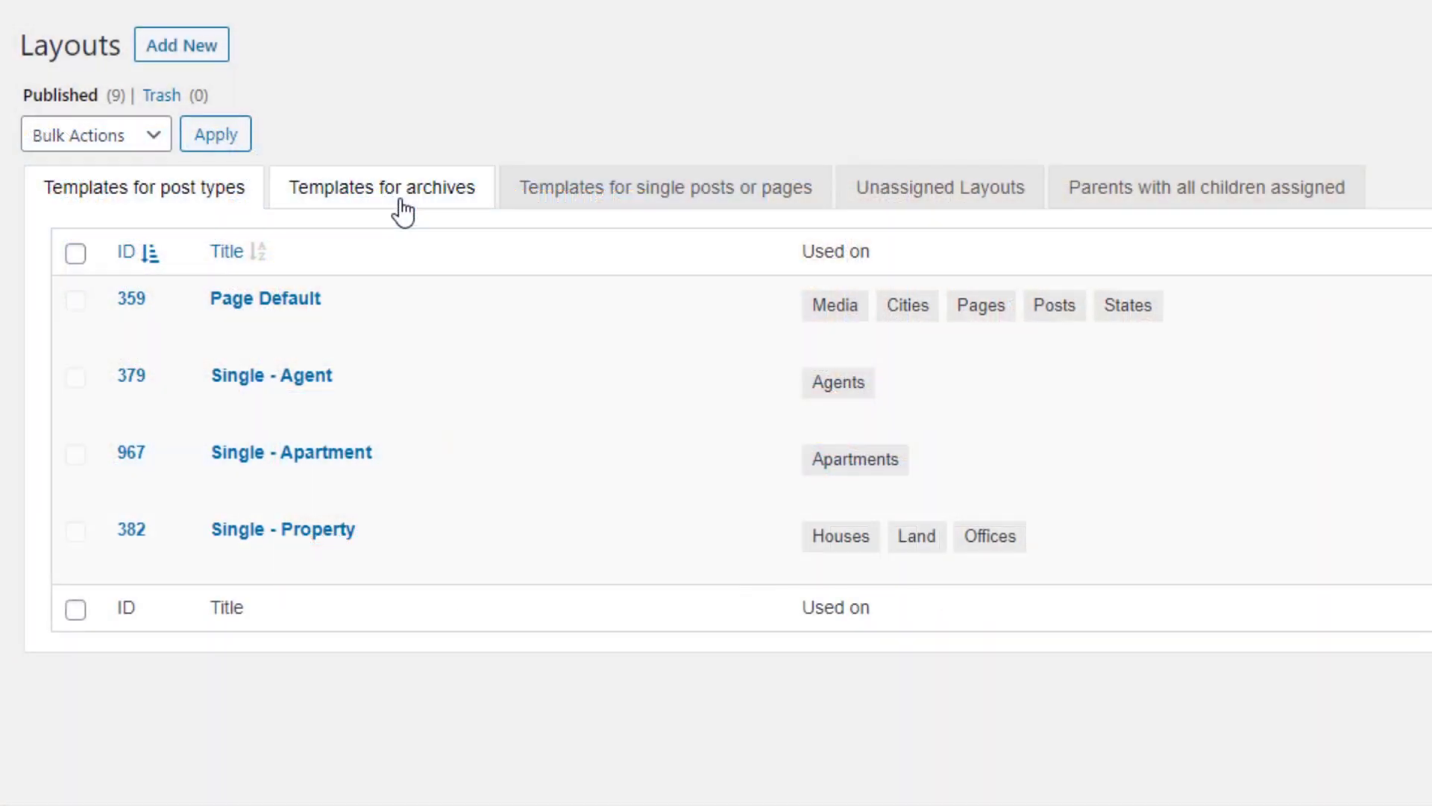
{"action": "left_click", "coordinate": [403, 212]}
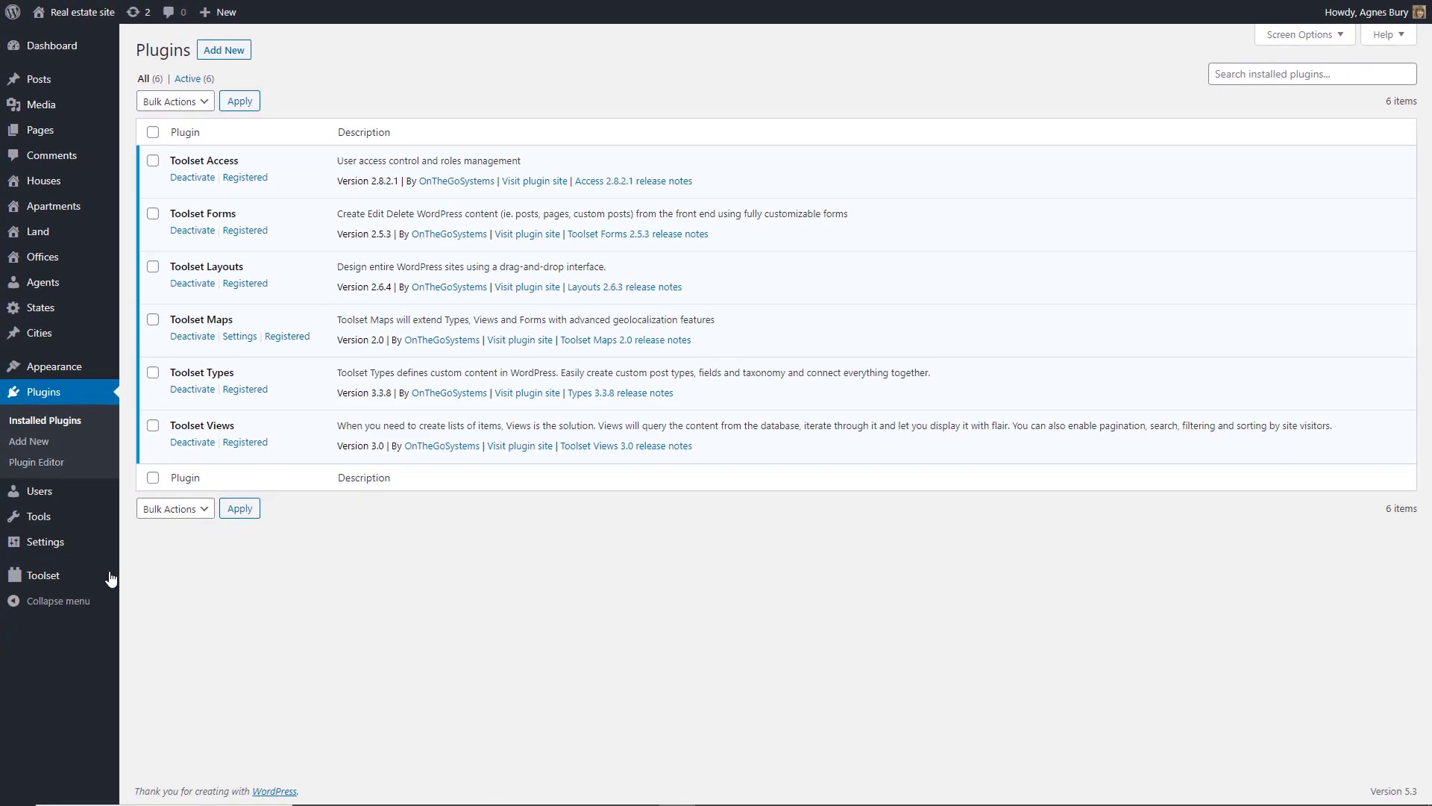
Step: In the Toolset settings, show both the legacy and Blocks interfaces, and use the Block Editor for Content Templates and WordPress Archives
{"action": "mouse_move", "coordinate": [104, 579]}
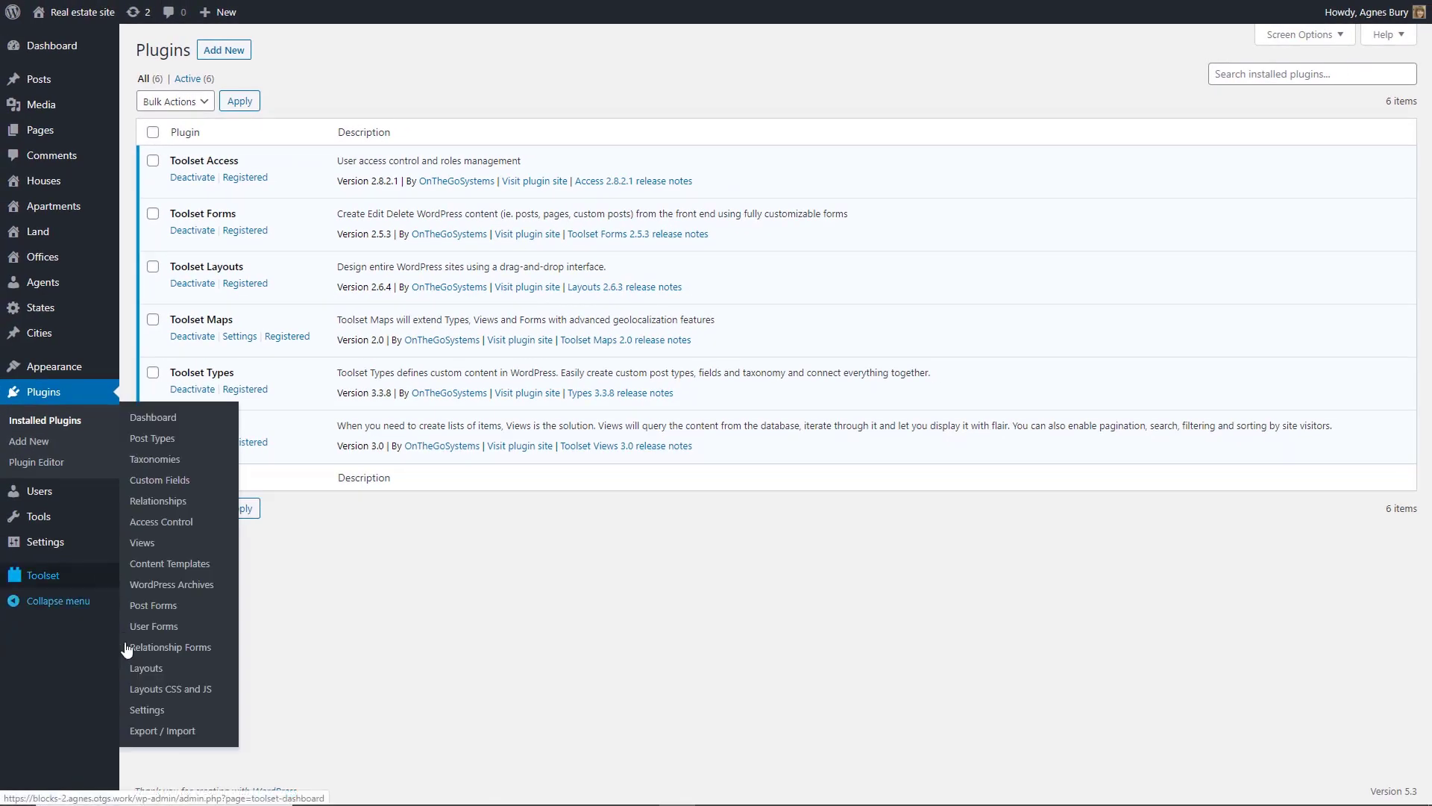
{"action": "left_click", "coordinate": [145, 711]}
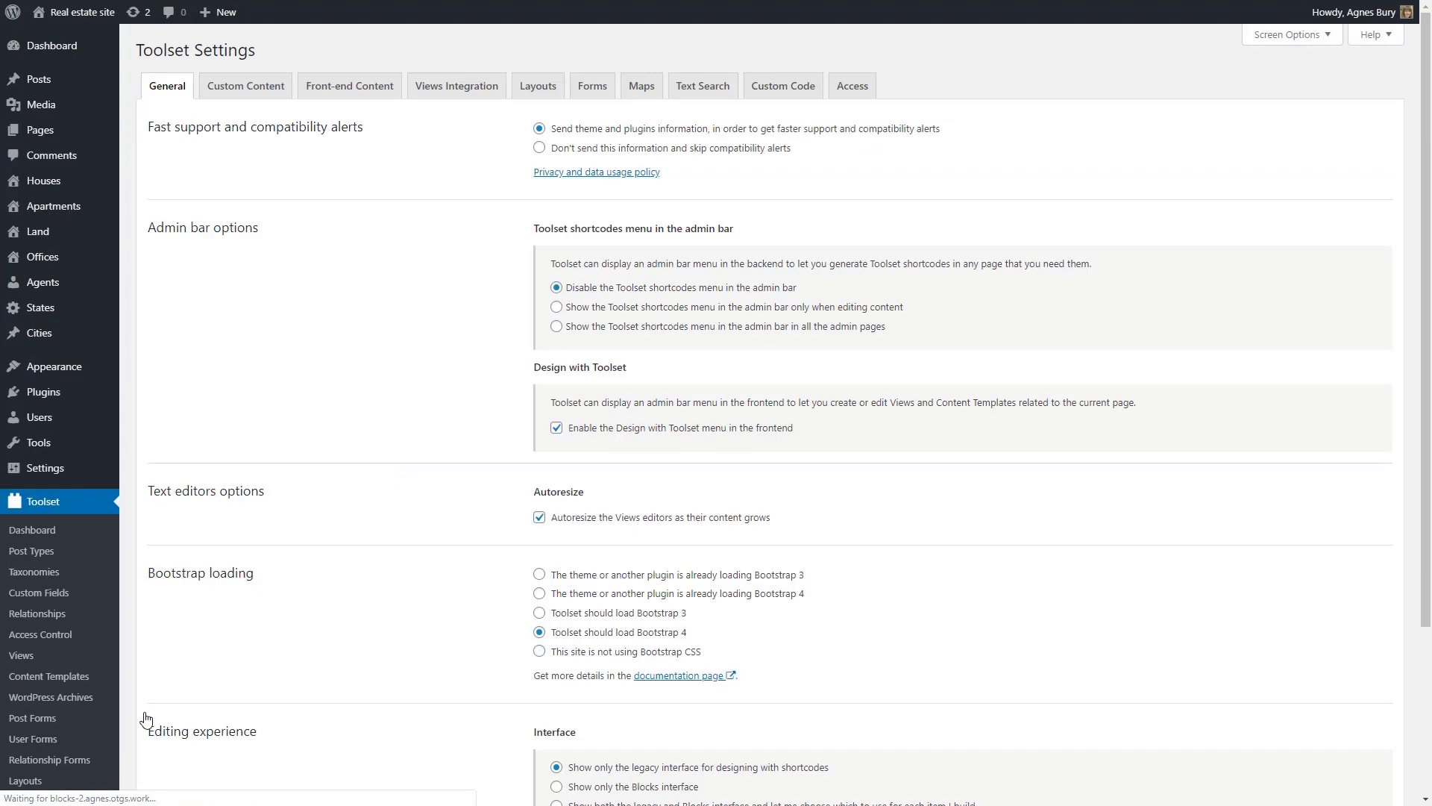
{"action": "scroll", "coordinate": [146, 719], "scroll_direction": "down", "scroll_amount": 3}
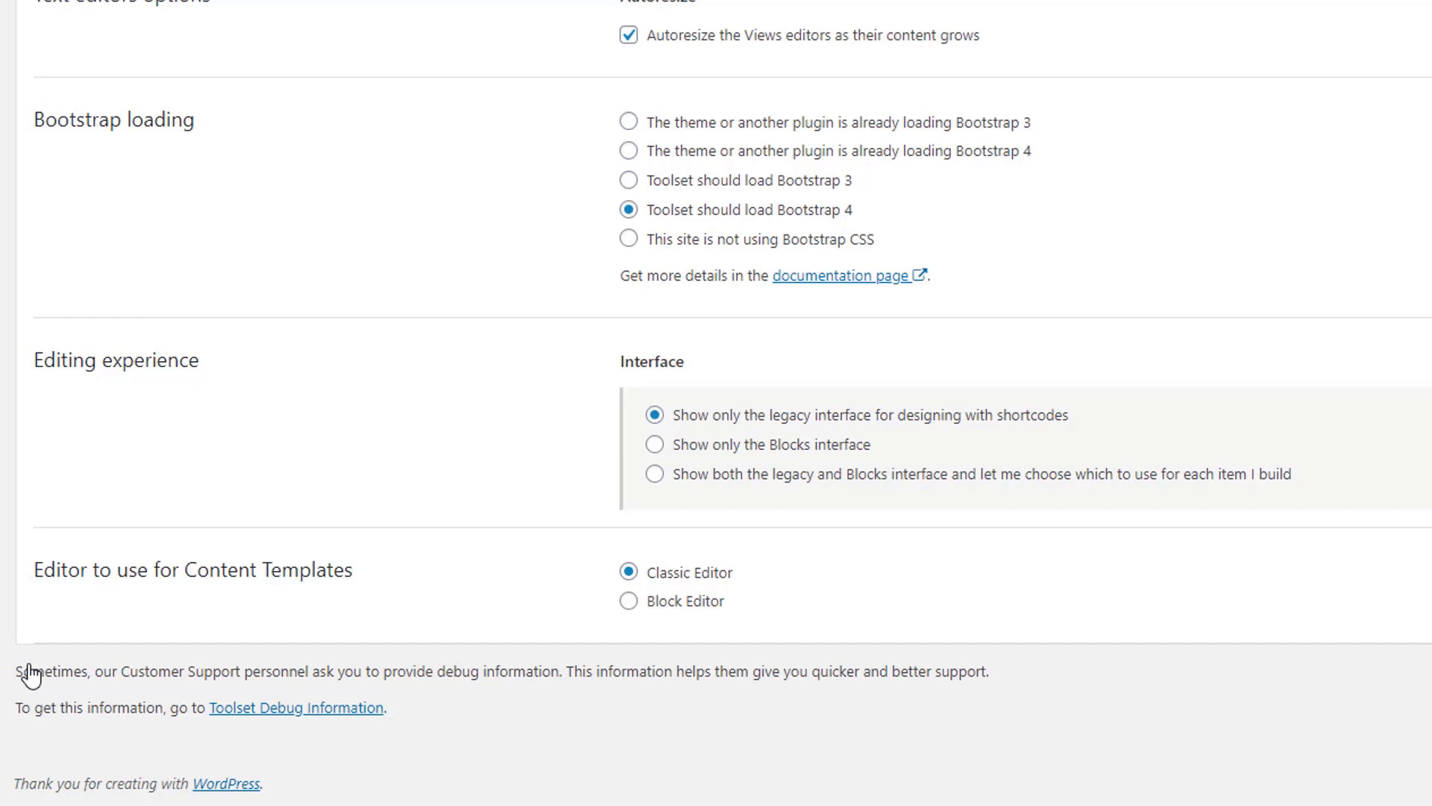
{"action": "left_click", "coordinate": [655, 474]}
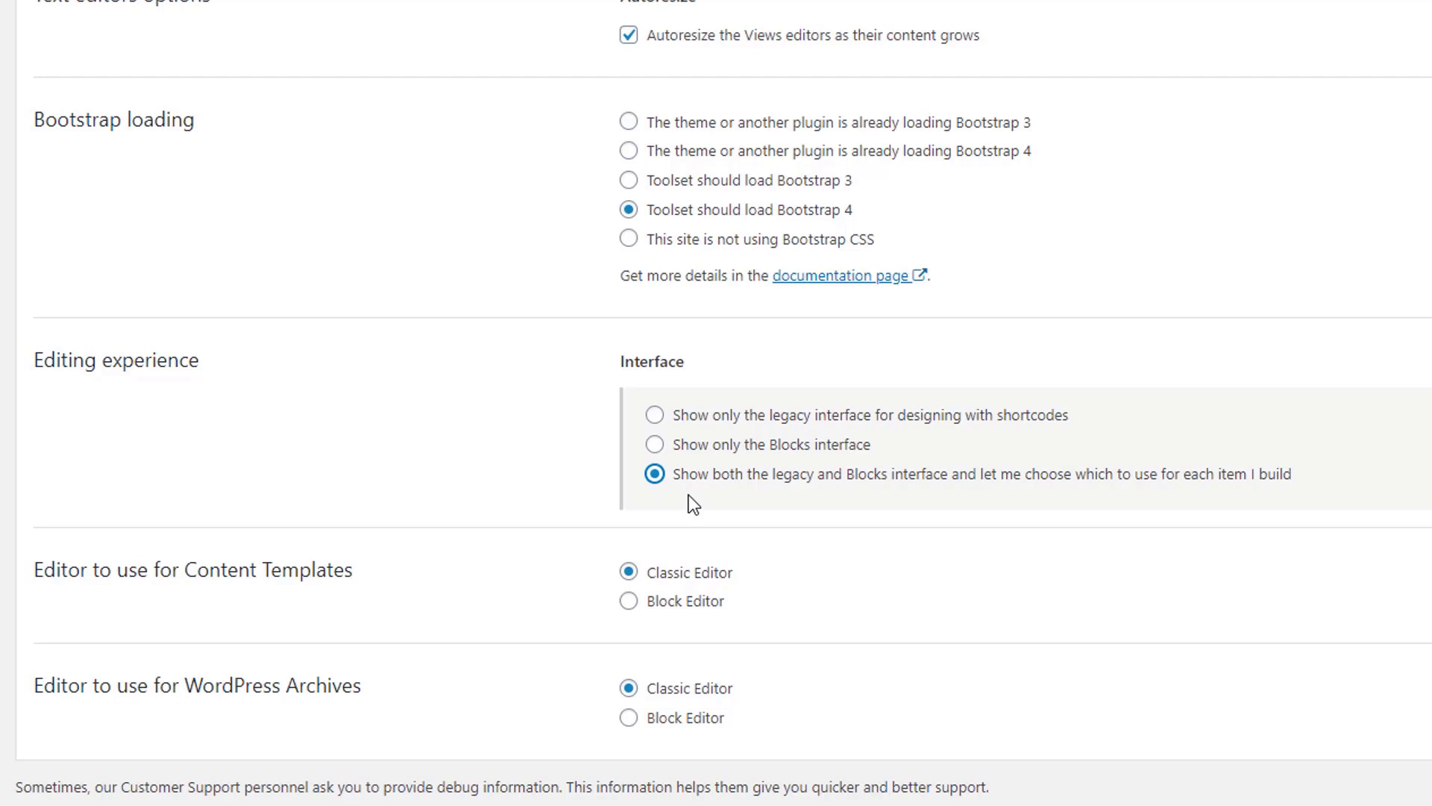
{"action": "left_click", "coordinate": [628, 602]}
{"action": "left_click", "coordinate": [627, 718]}
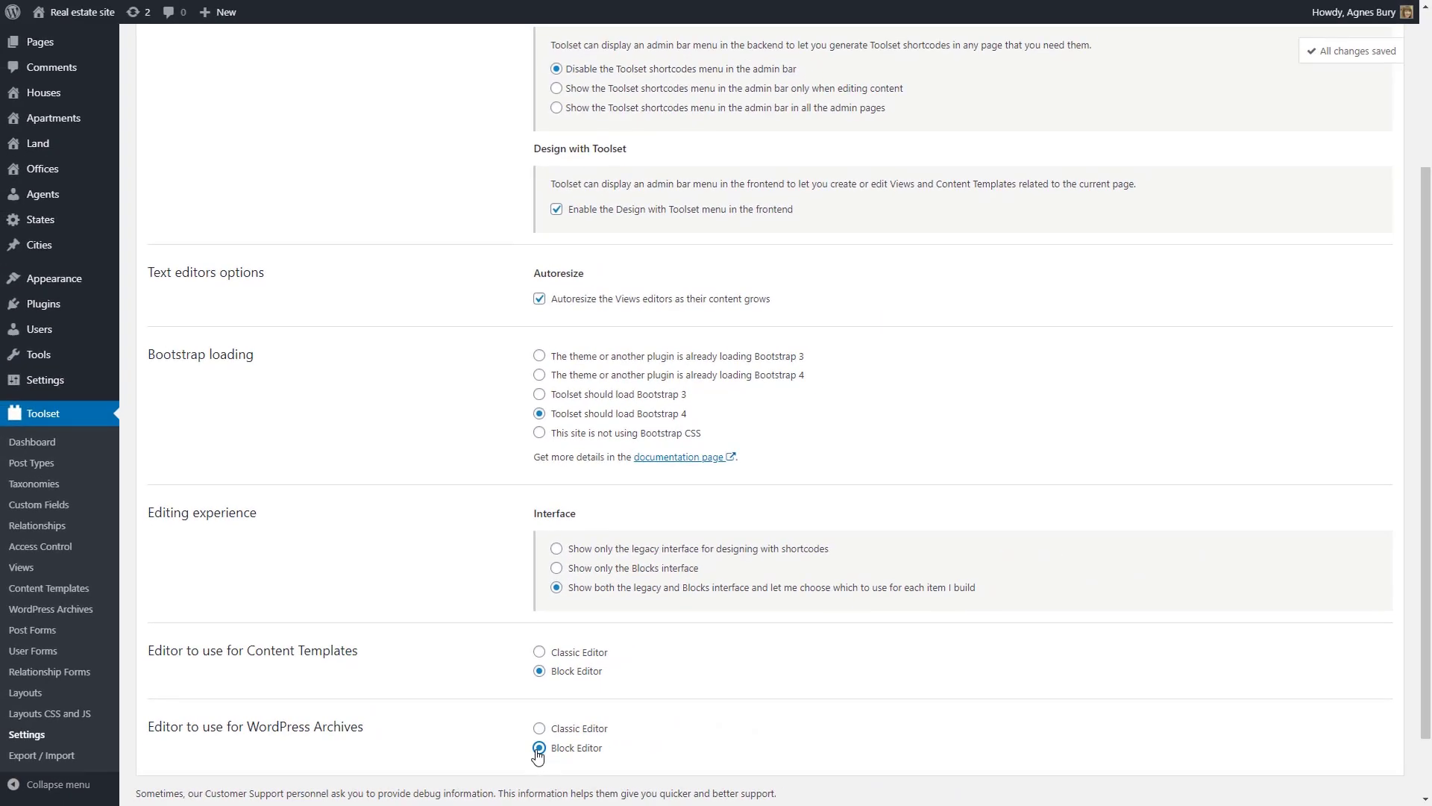
Step: In the Toolset Dashboard, set the post editor for the built-in Pages post type to "Editor choice per post"
{"action": "left_click", "coordinate": [86, 448]}
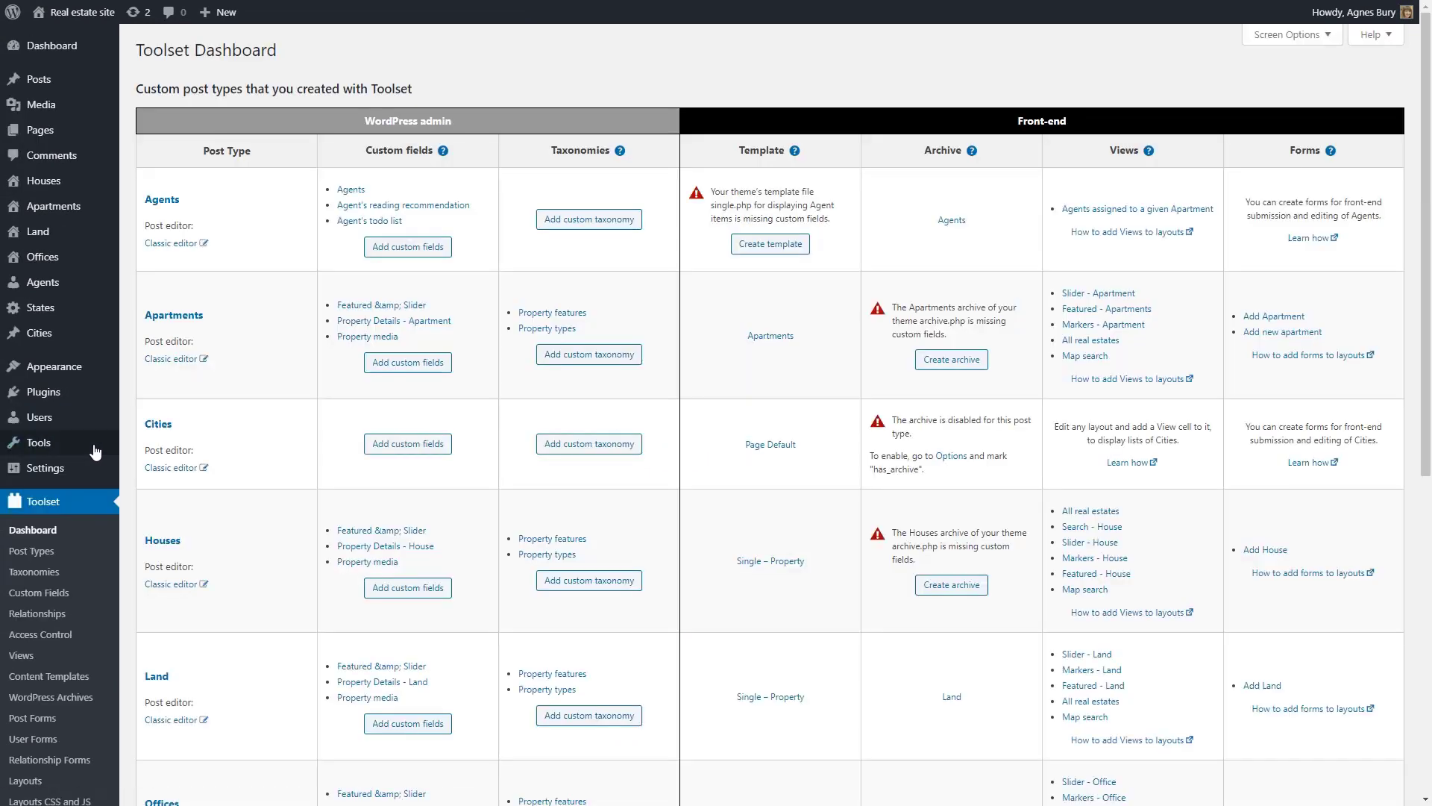
{"action": "scroll", "coordinate": [133, 474], "scroll_direction": "down", "scroll_amount": 7}
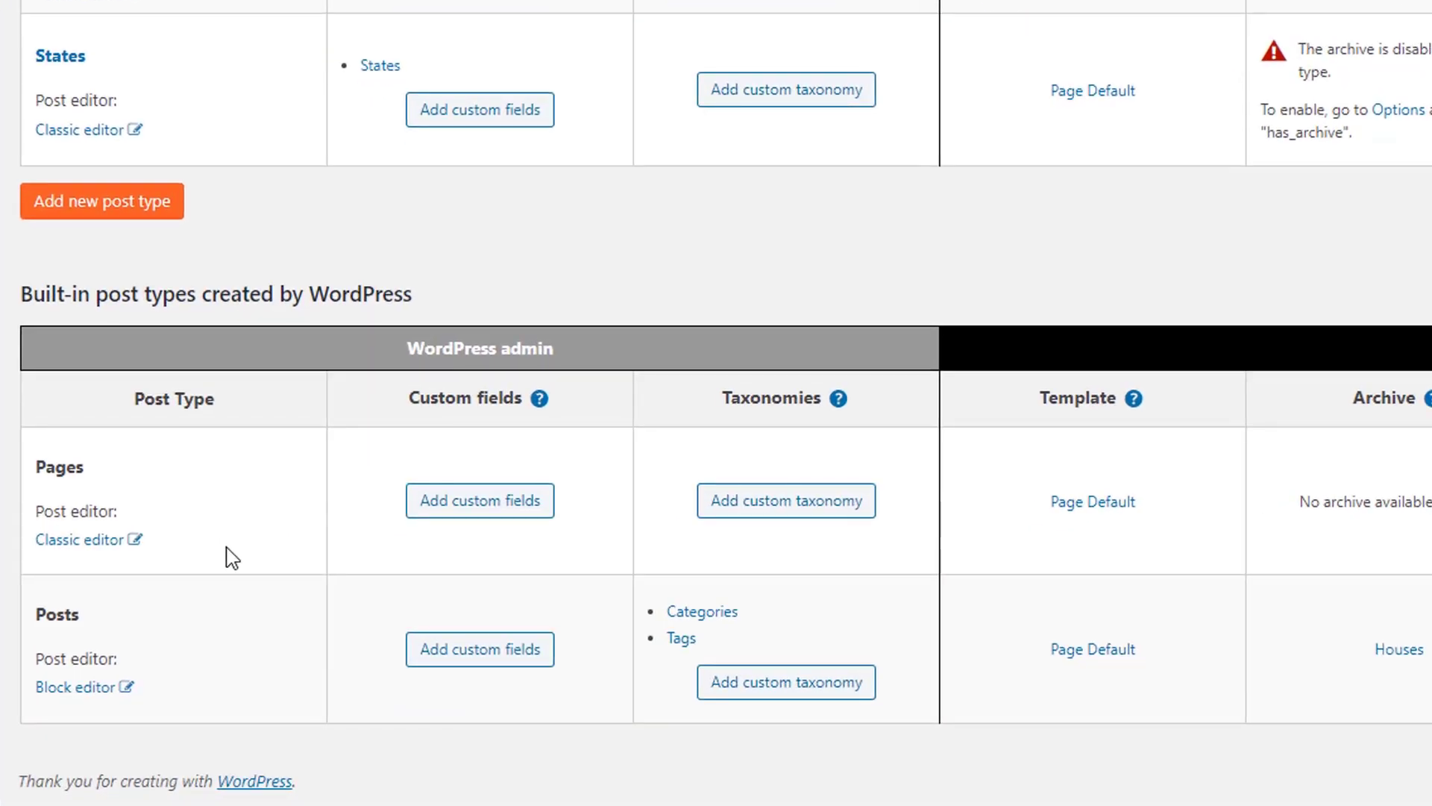
{"action": "left_click", "coordinate": [137, 542]}
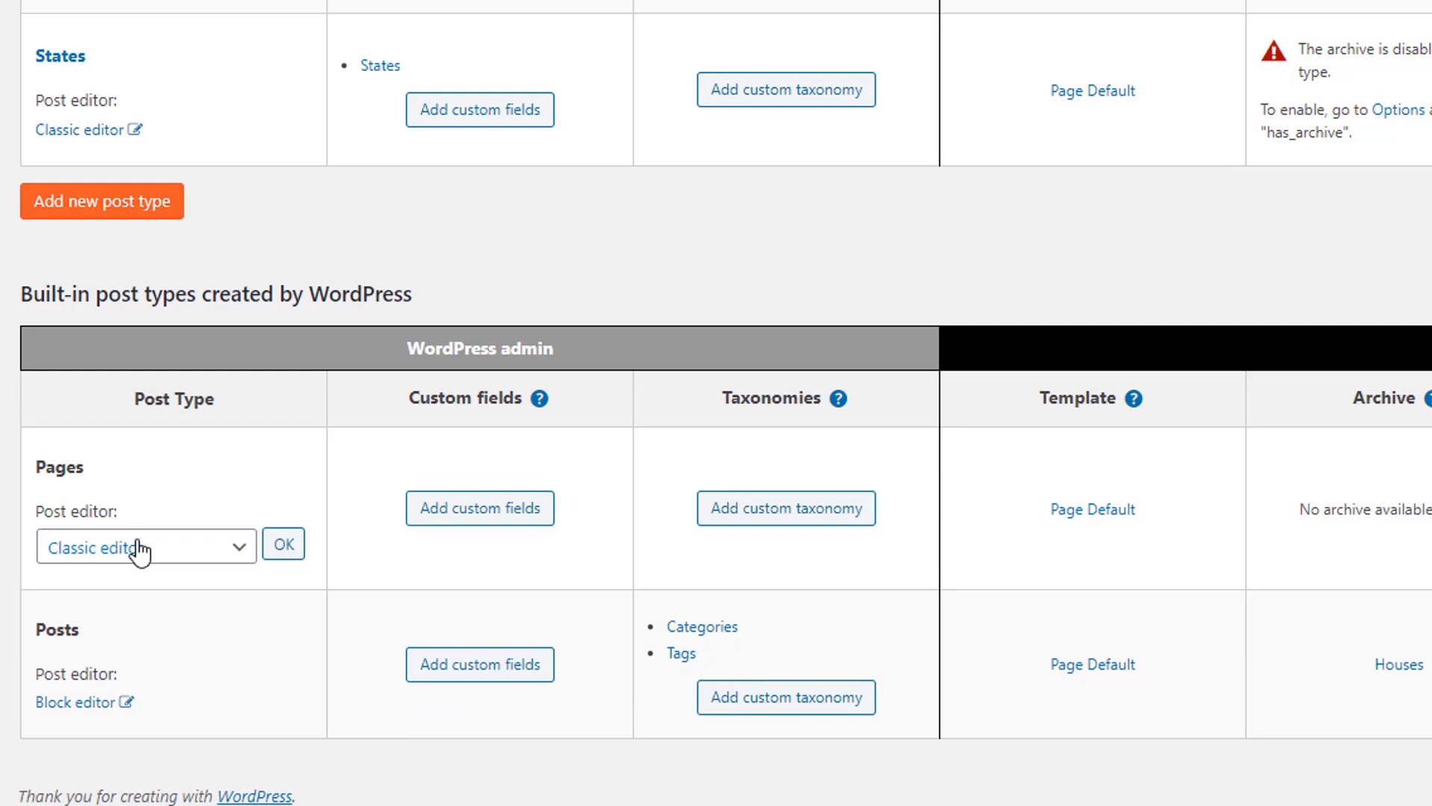
{"action": "left_click", "coordinate": [239, 550]}
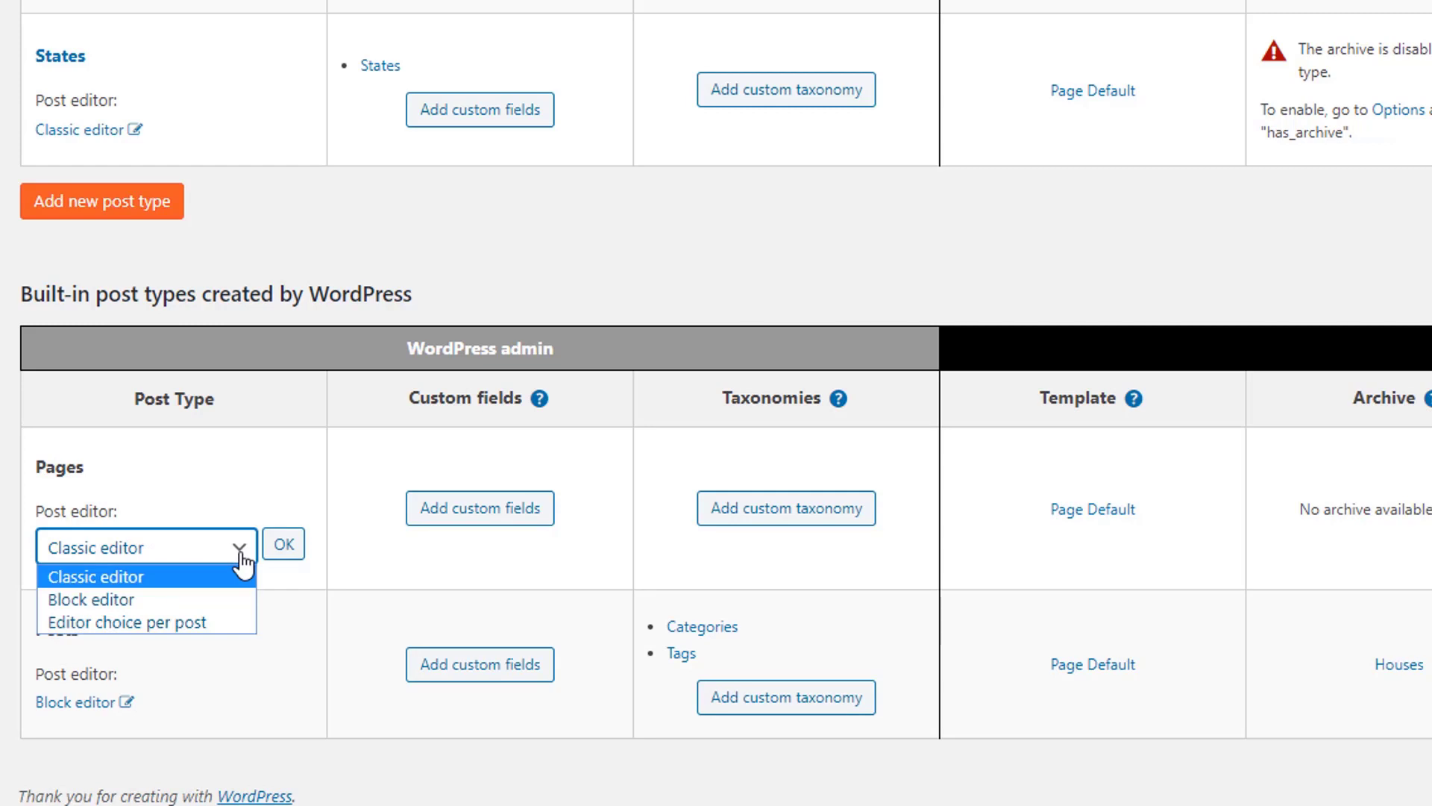
{"action": "left_click", "coordinate": [230, 623]}
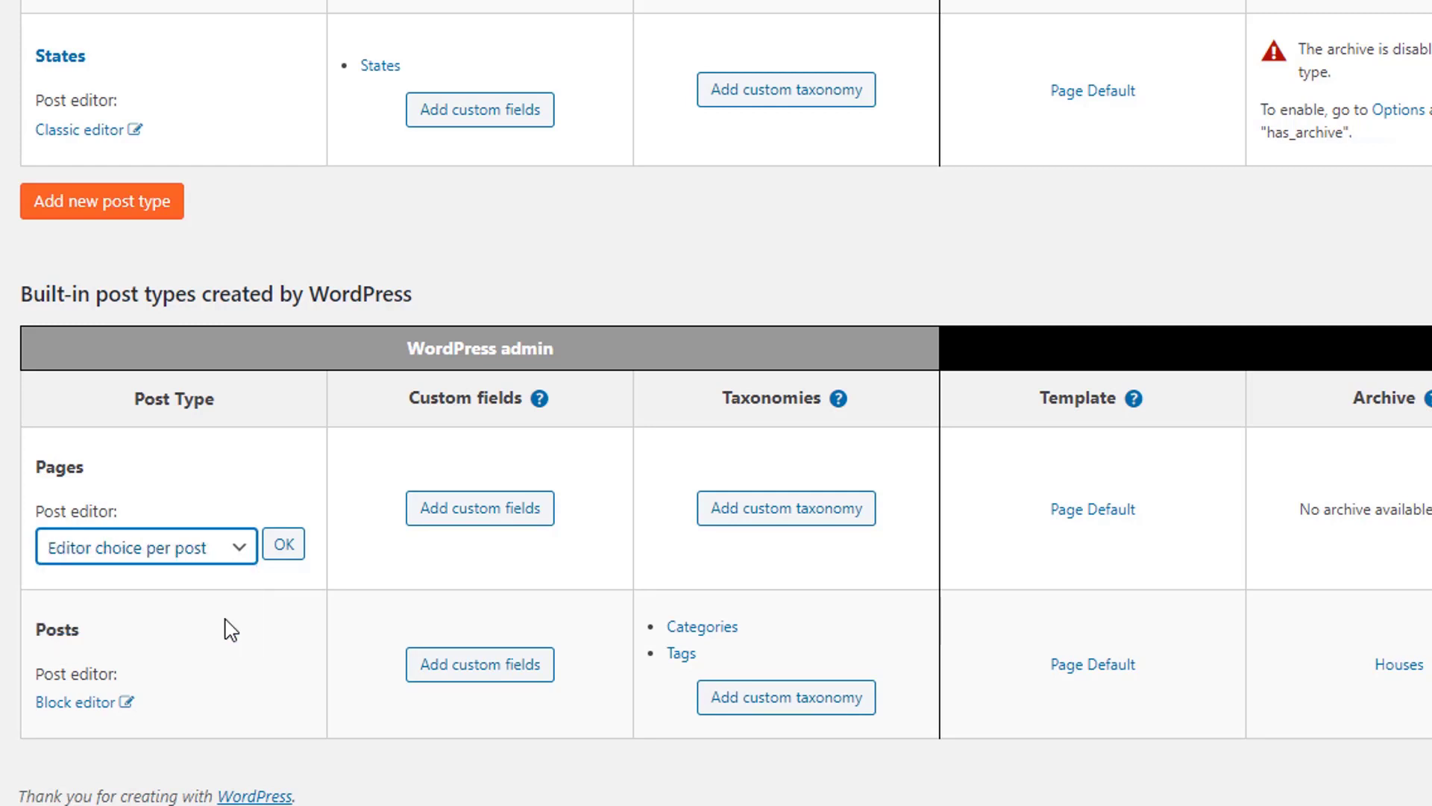
{"action": "left_click", "coordinate": [282, 551]}
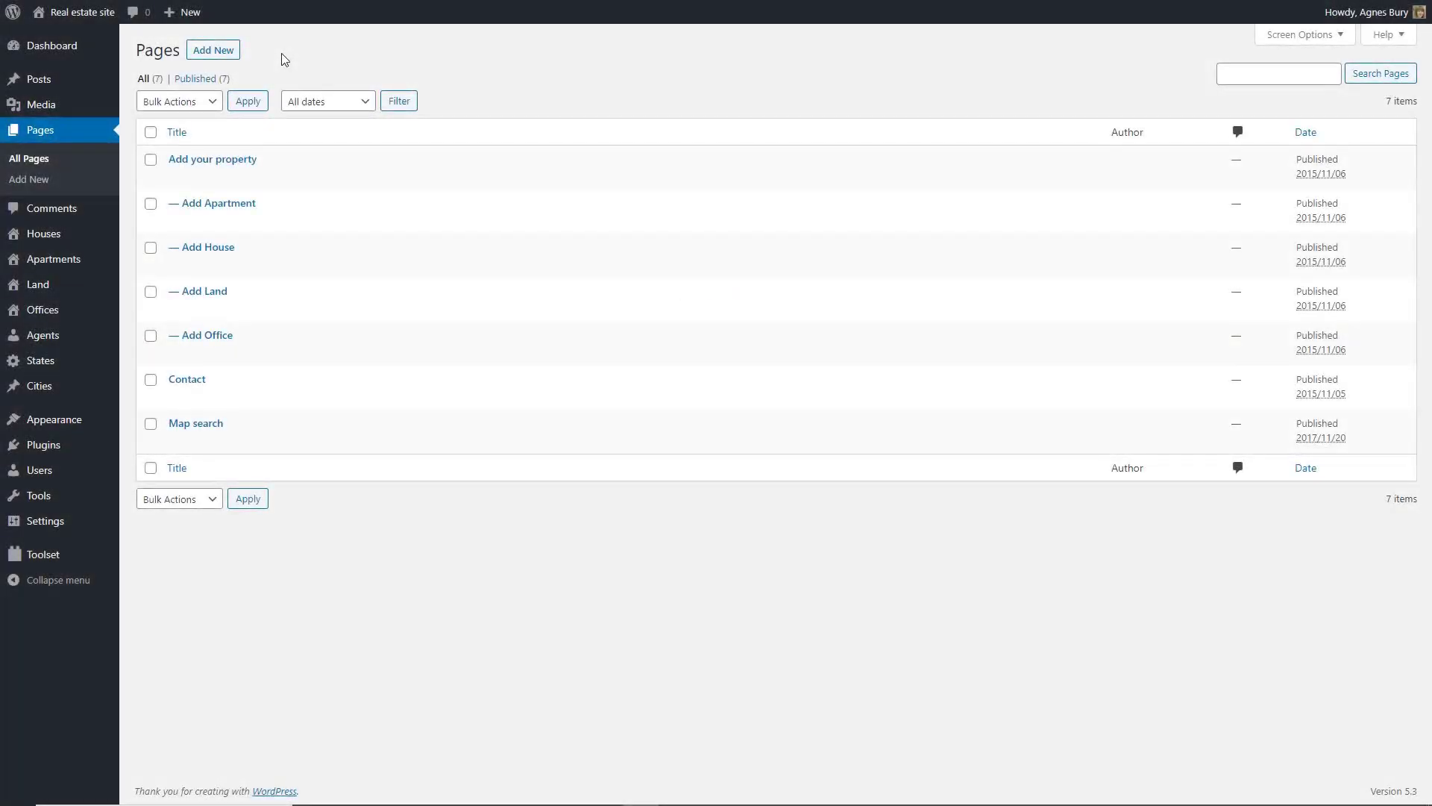
Step: Add a new page titled "Contact us" and insert a Toolset View block in it
{"action": "left_click", "coordinate": [213, 50]}
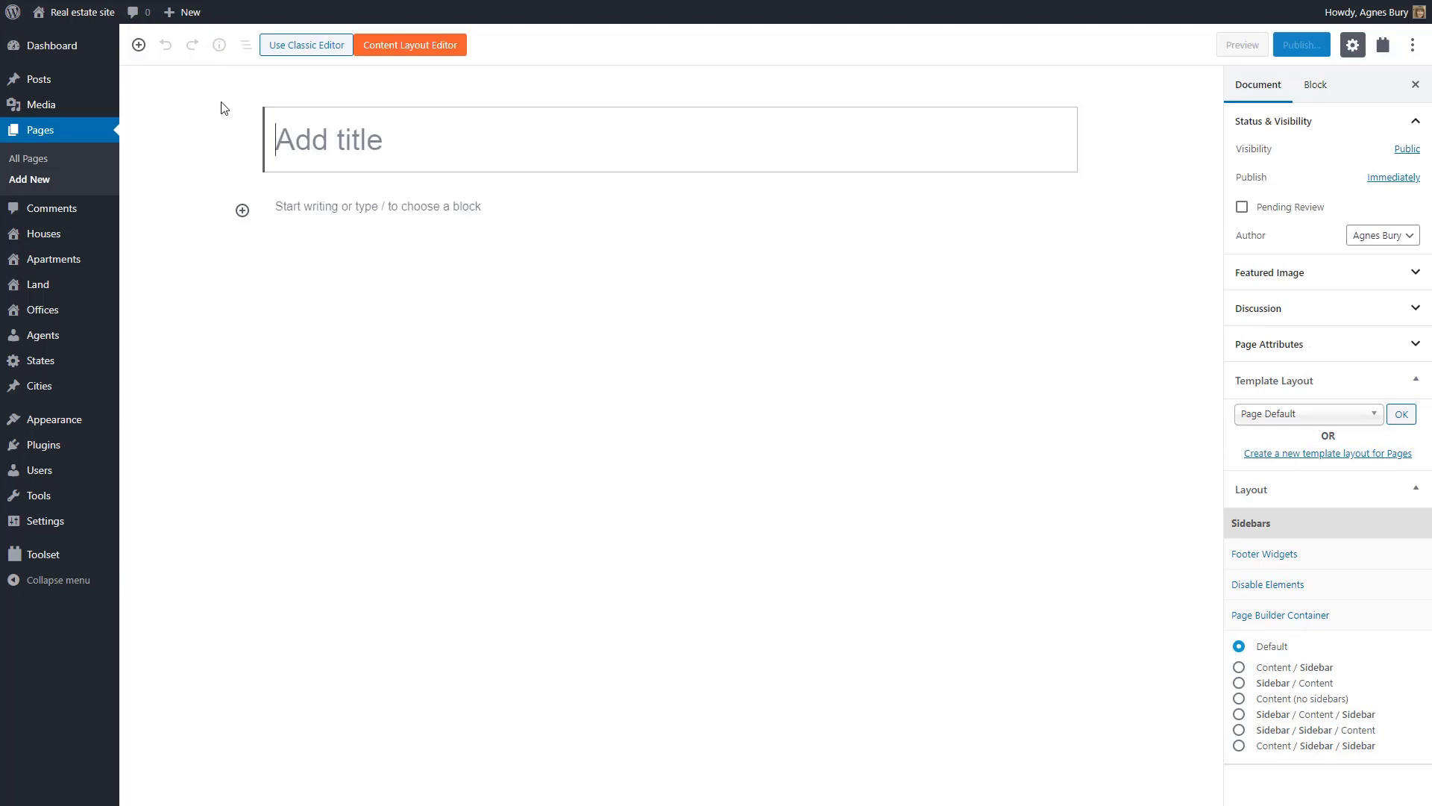
{"action": "type", "text": "Contact us"}
{"action": "left_click", "coordinate": [242, 210]}
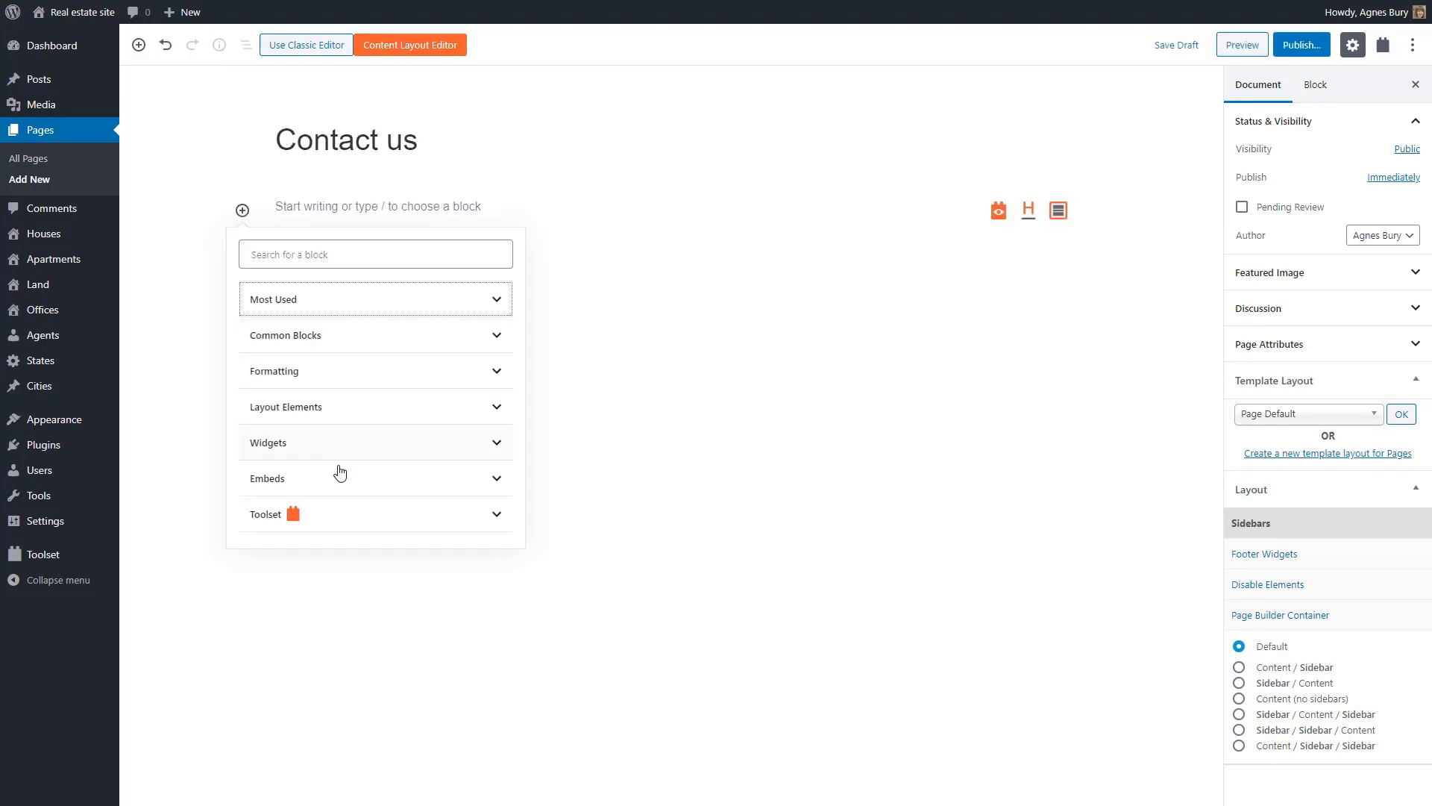
{"action": "left_click", "coordinate": [358, 514]}
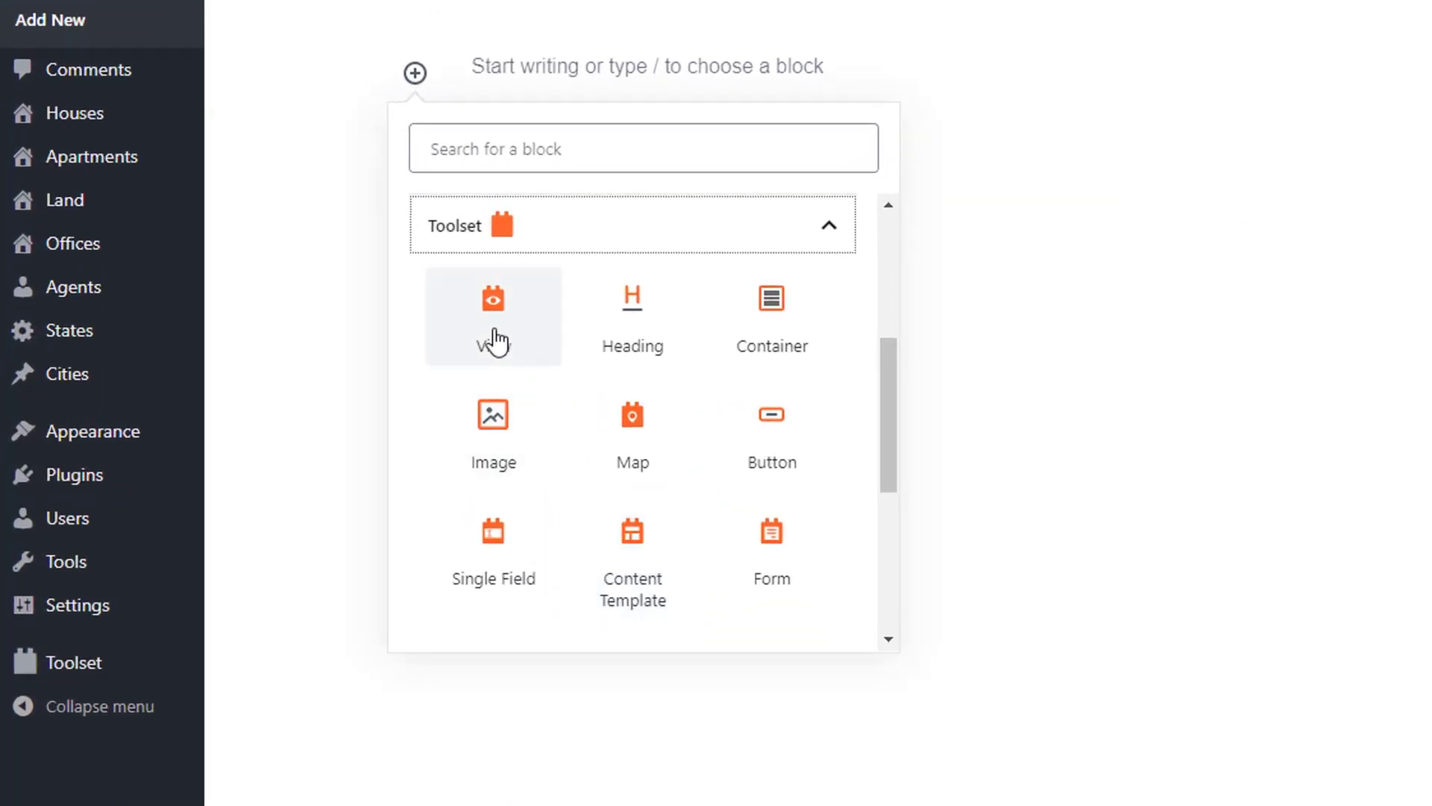
{"action": "left_click", "coordinate": [494, 342]}
Step: Create a new View named "Our agents" with pagination and a Grid loop style that displays the Agents post type
{"action": "left_click", "coordinate": [351, 296]}
{"action": "type", "text": "Our agents"}
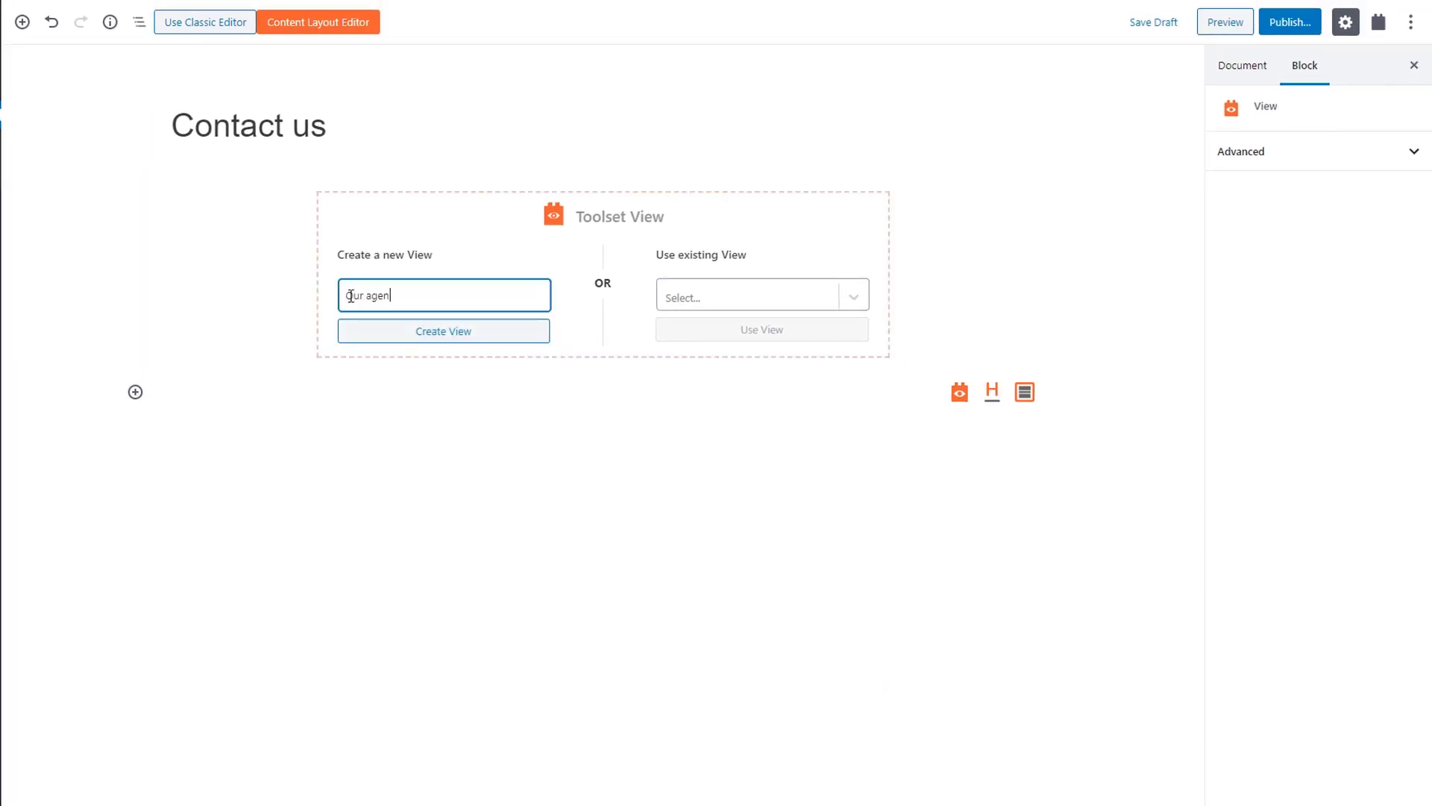
{"action": "left_click", "coordinate": [387, 340]}
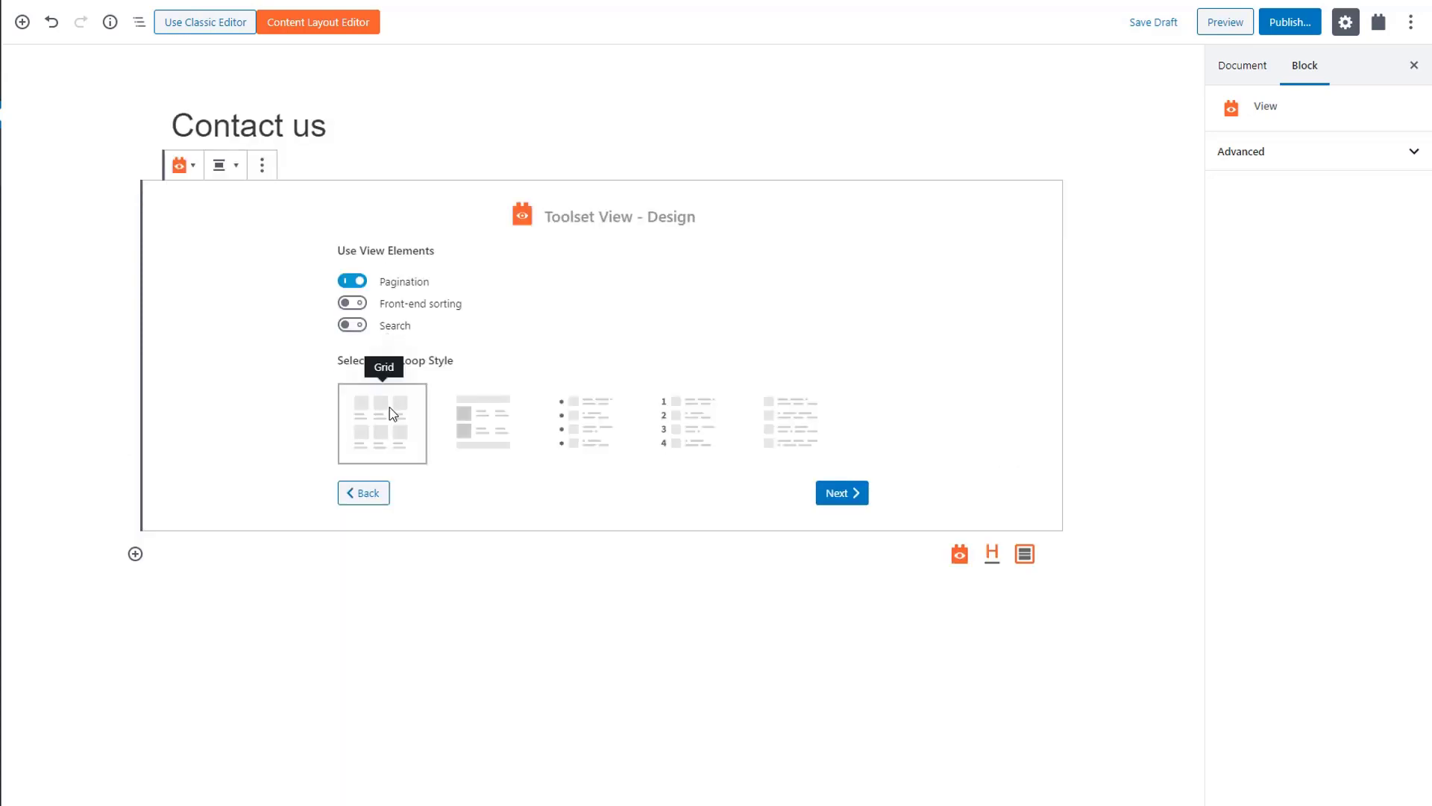
{"action": "left_click", "coordinate": [842, 494]}
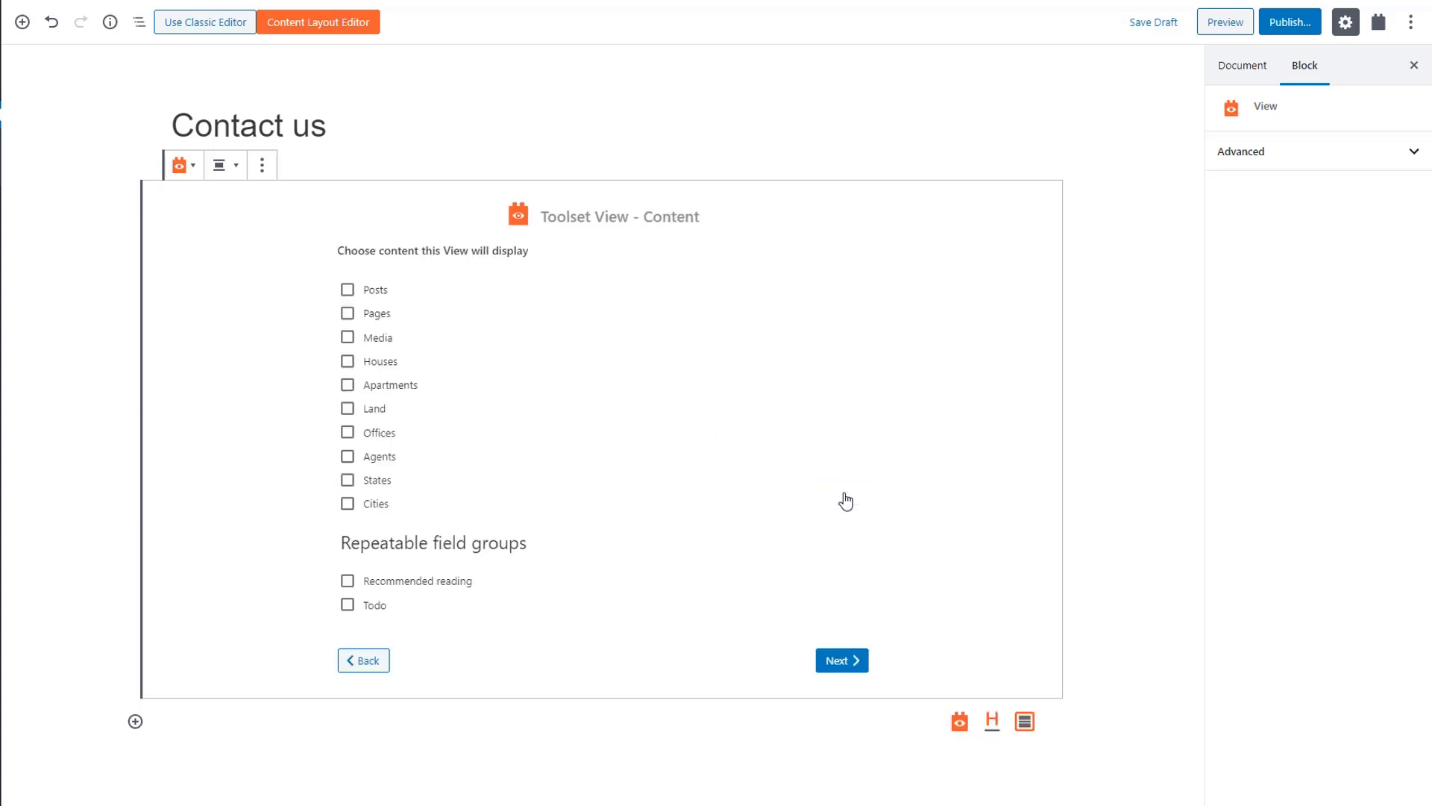
{"action": "left_click", "coordinate": [348, 457]}
{"action": "left_click", "coordinate": [834, 664]}
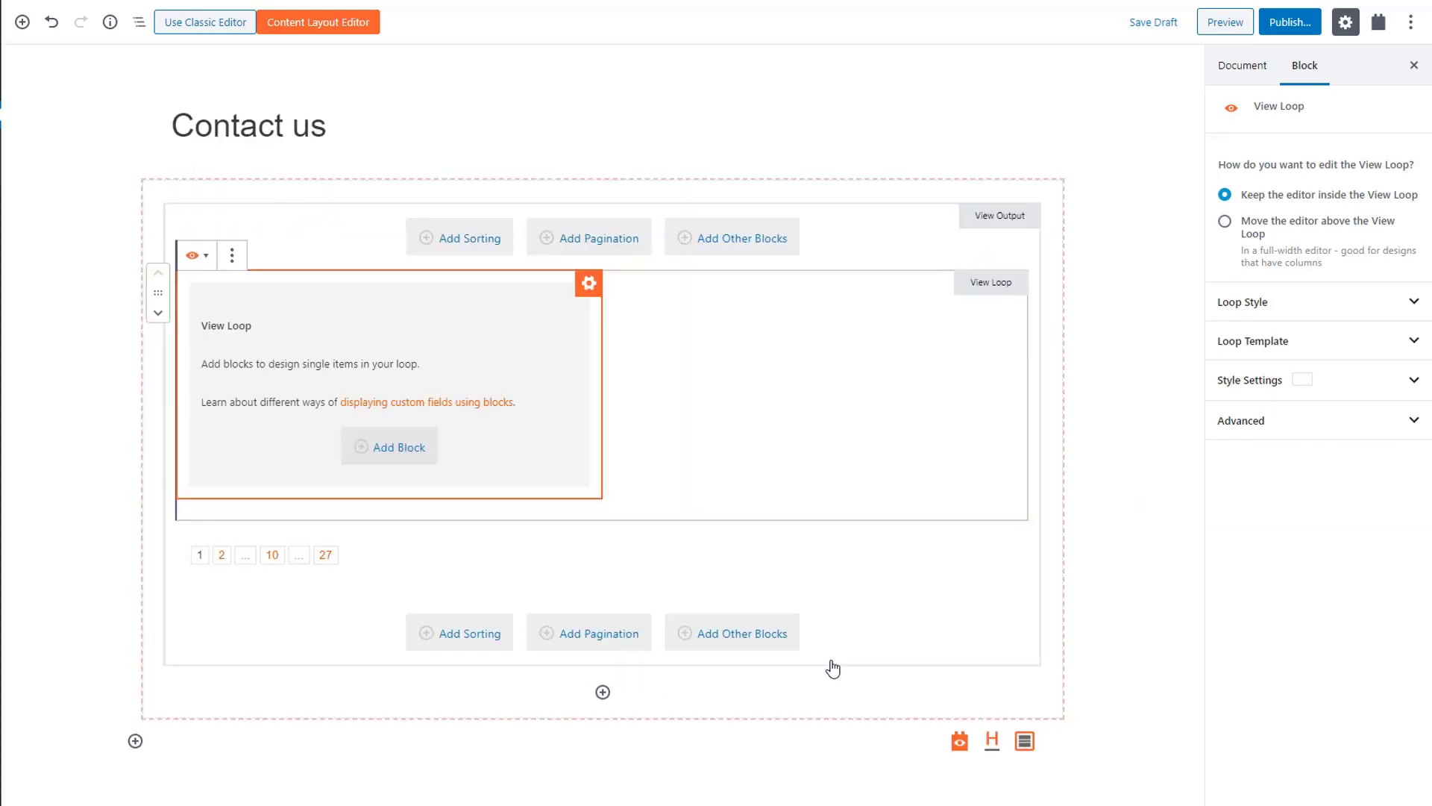
Step: Insert a Toolset Image block inside the View Loop
{"action": "left_click", "coordinate": [417, 451]}
{"action": "scroll", "coordinate": [419, 458], "scroll_direction": "down", "scroll_amount": 5}
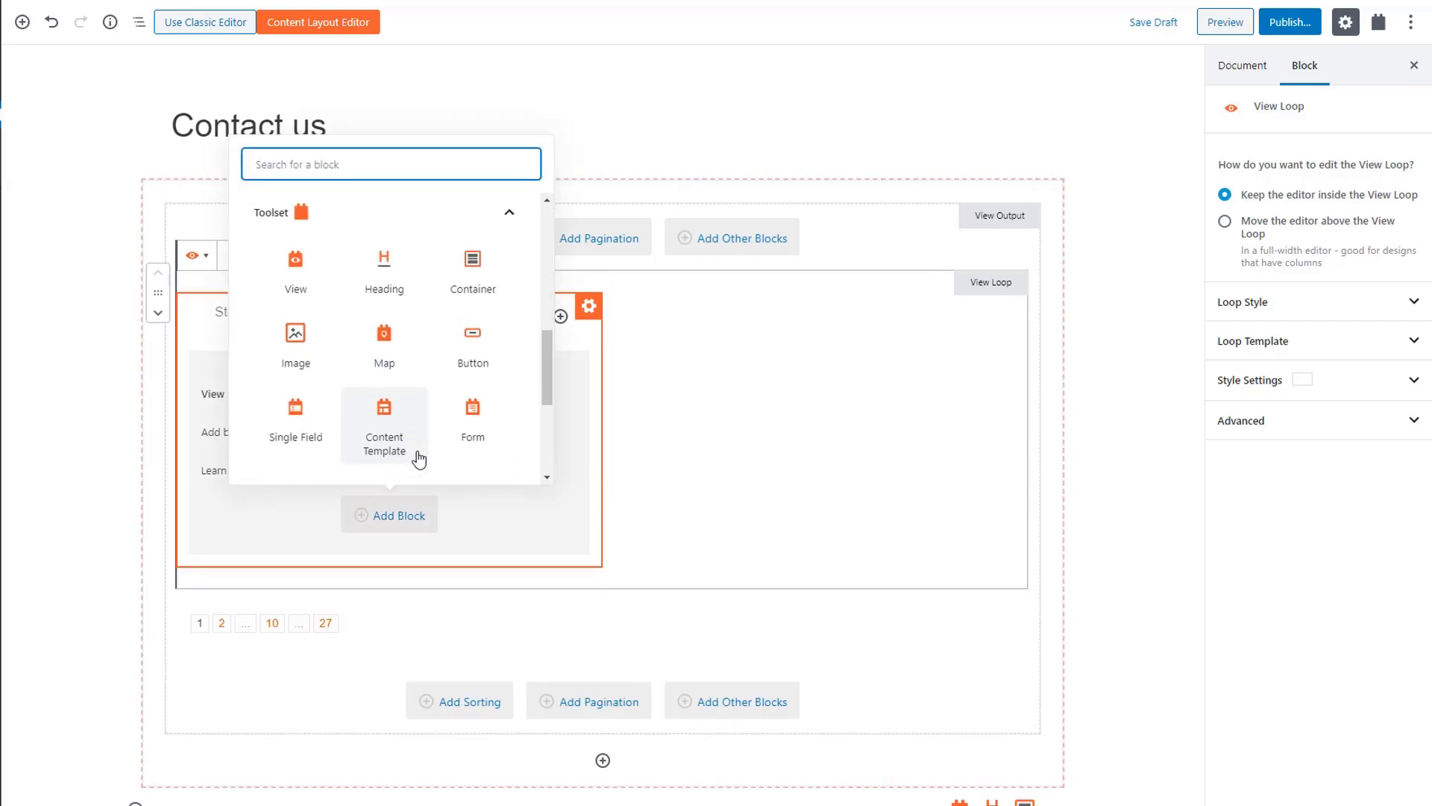
{"action": "type", "text": "imag"}
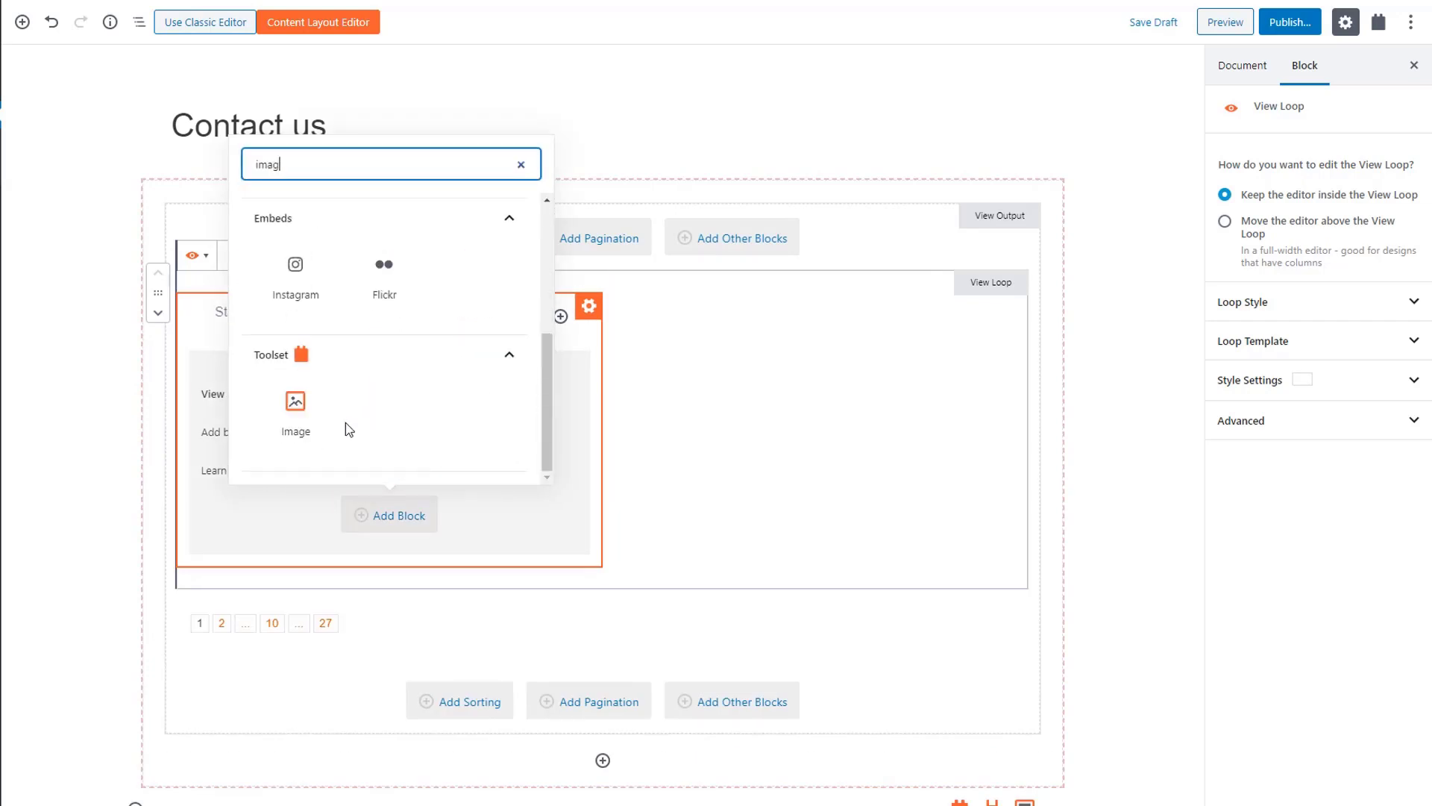
{"action": "left_click", "coordinate": [297, 412]}
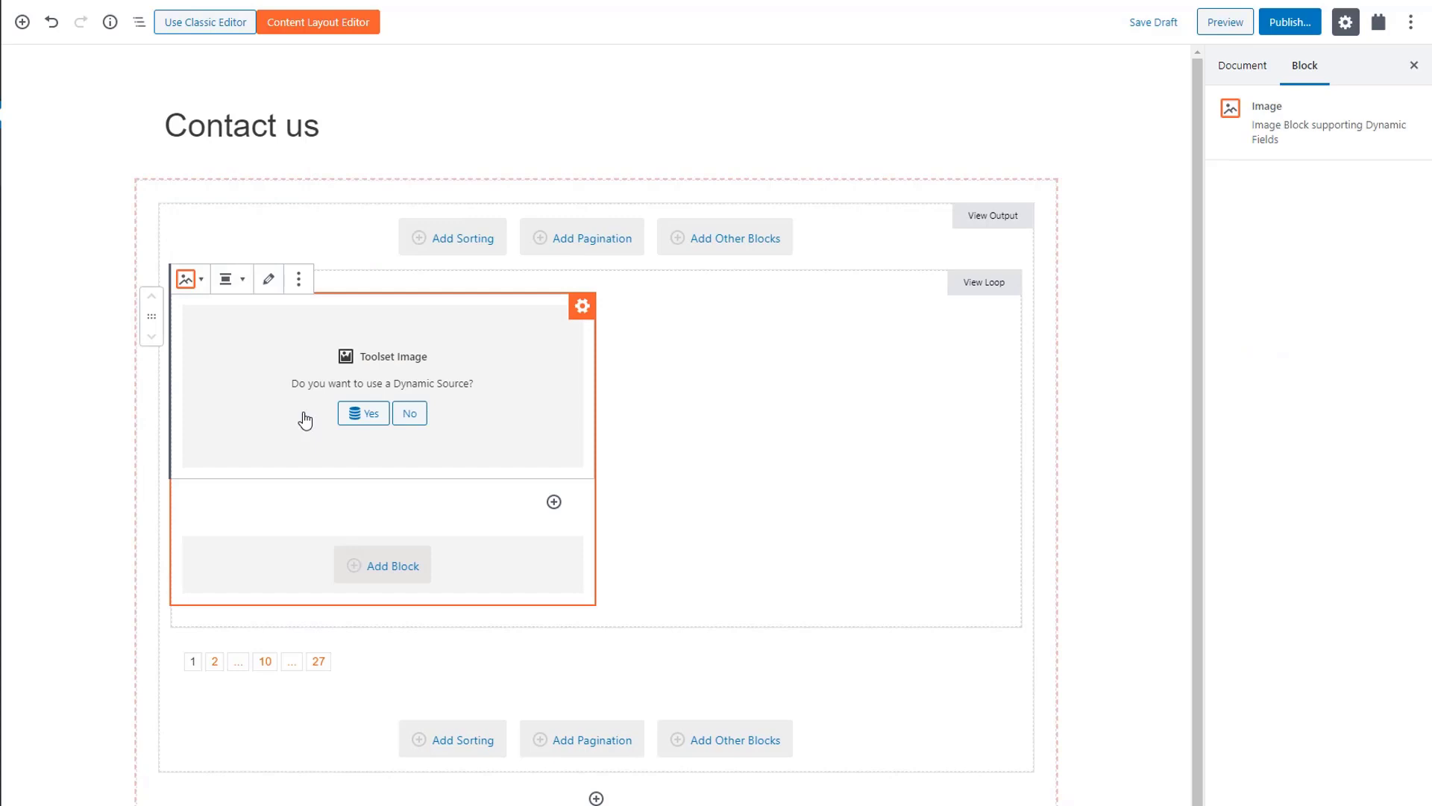
Step: Give the image a dynamic source from the current post, using the Agents custom fields and the Photo field
{"action": "left_click", "coordinate": [369, 422]}
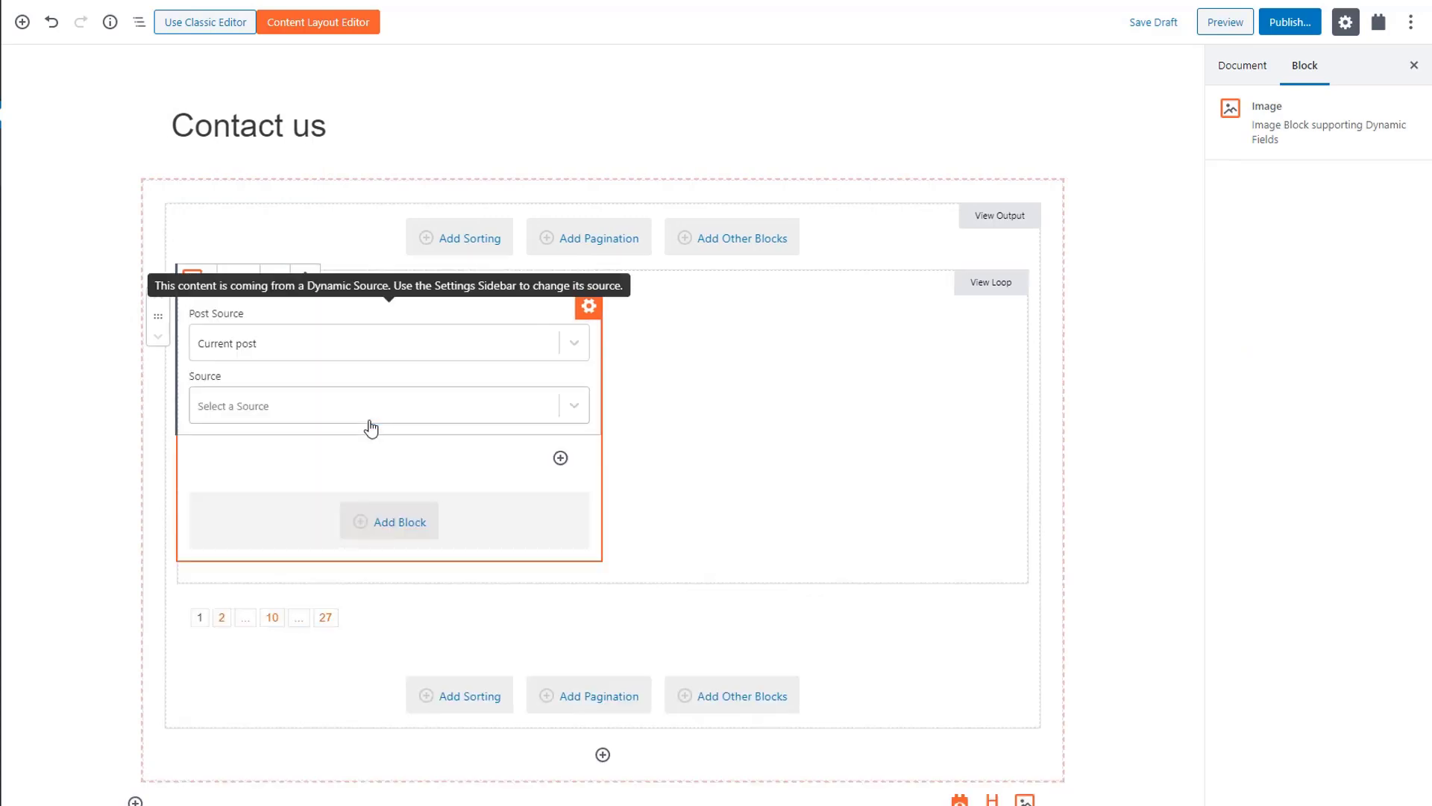
{"action": "left_click", "coordinate": [370, 422]}
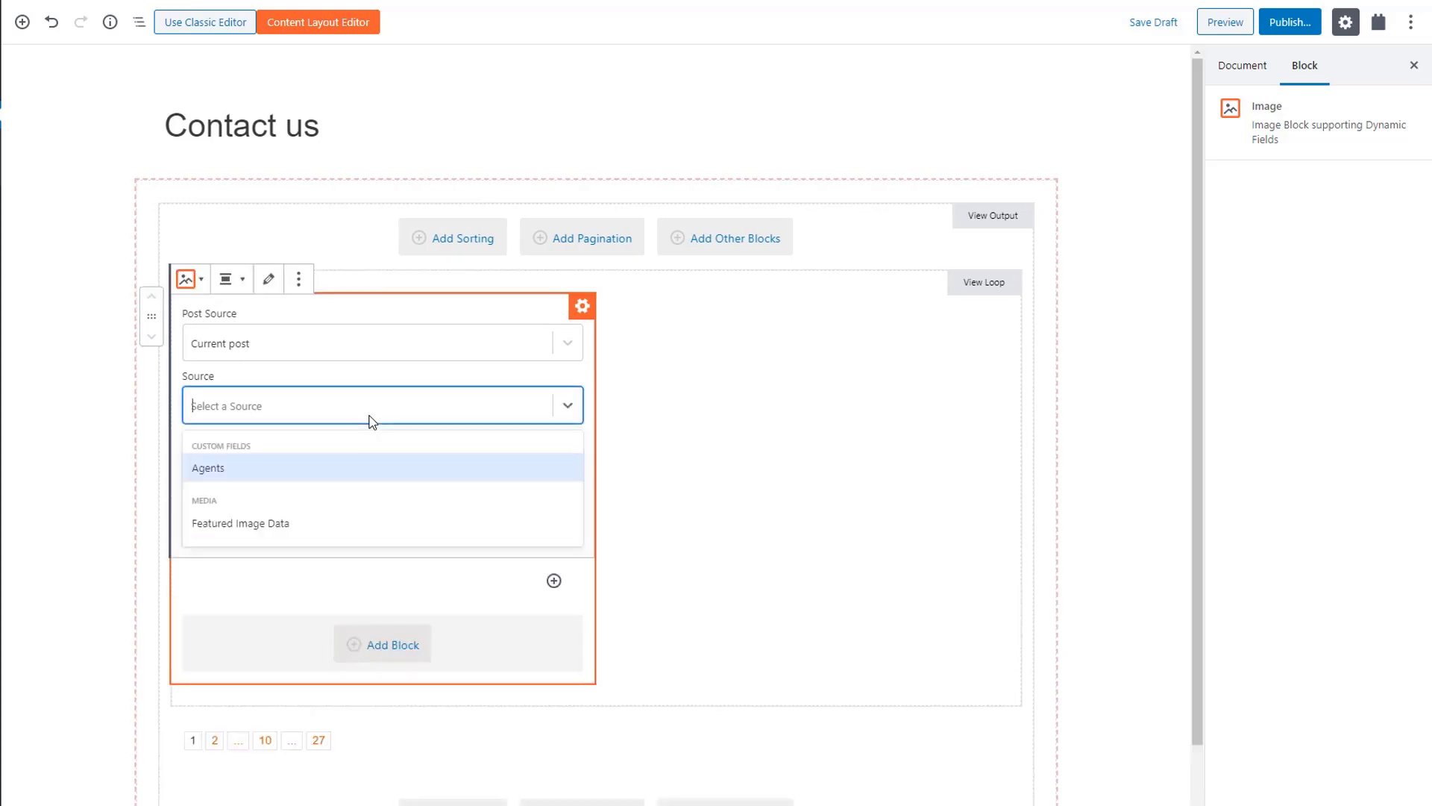
{"action": "left_click", "coordinate": [355, 468]}
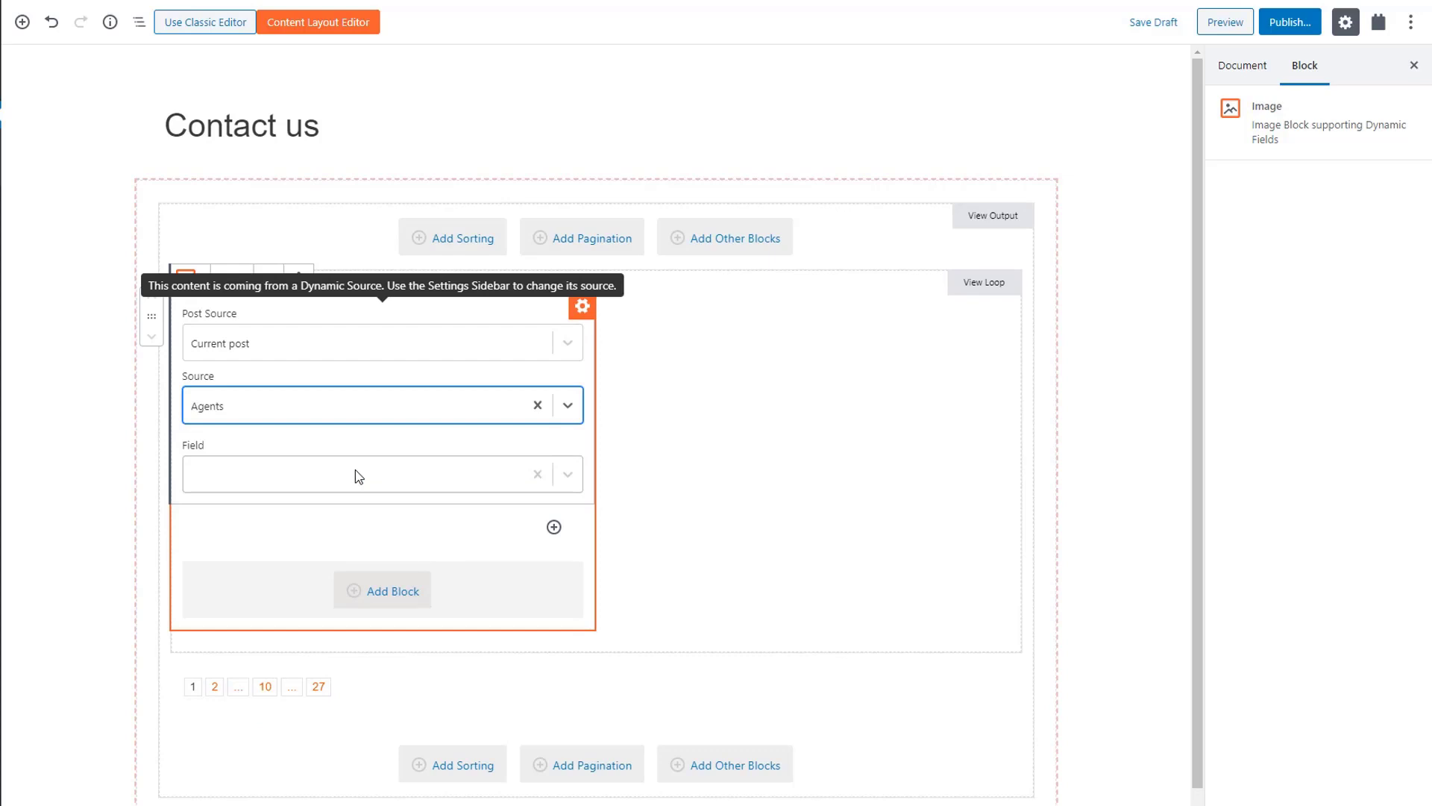
{"action": "left_click", "coordinate": [358, 476]}
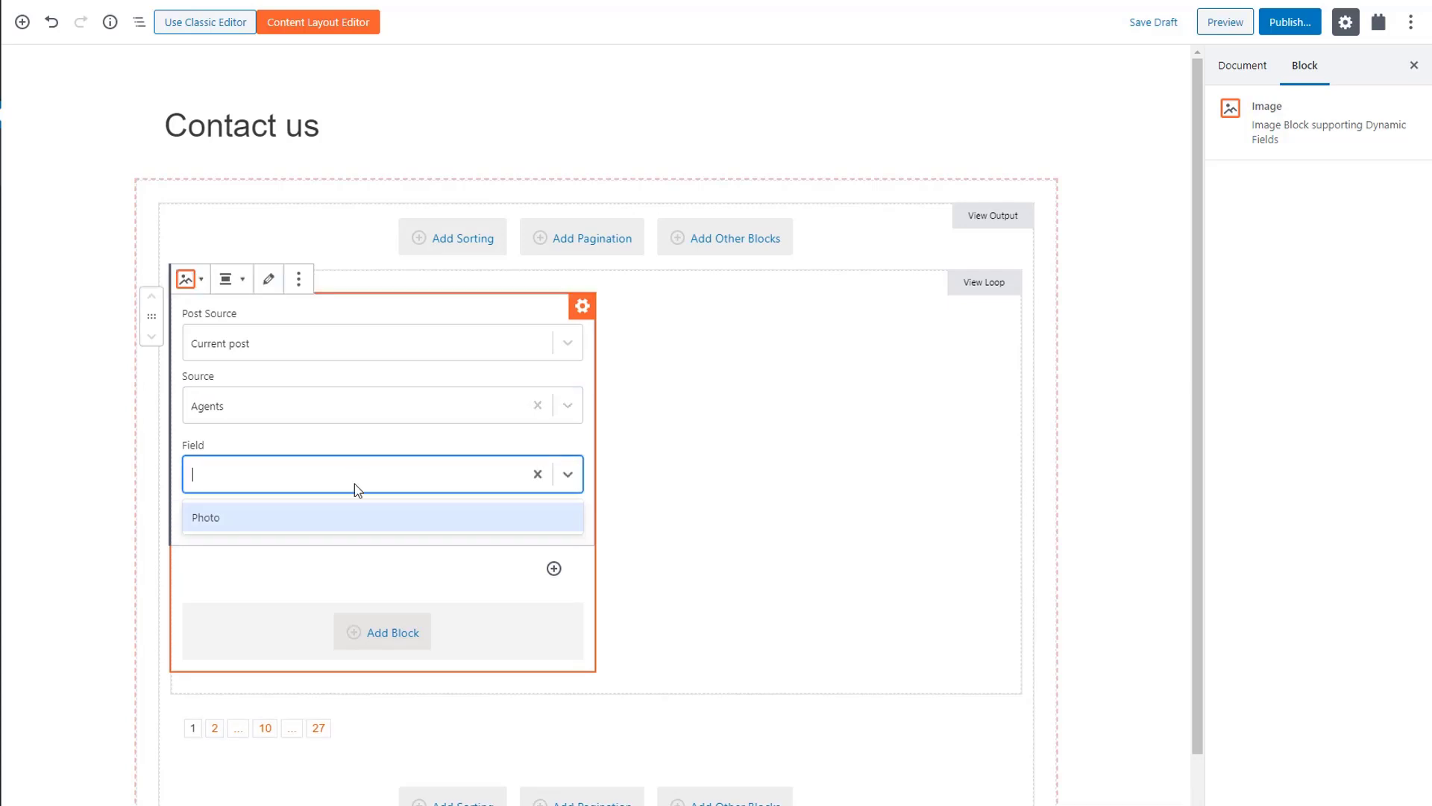
{"action": "left_click", "coordinate": [361, 520]}
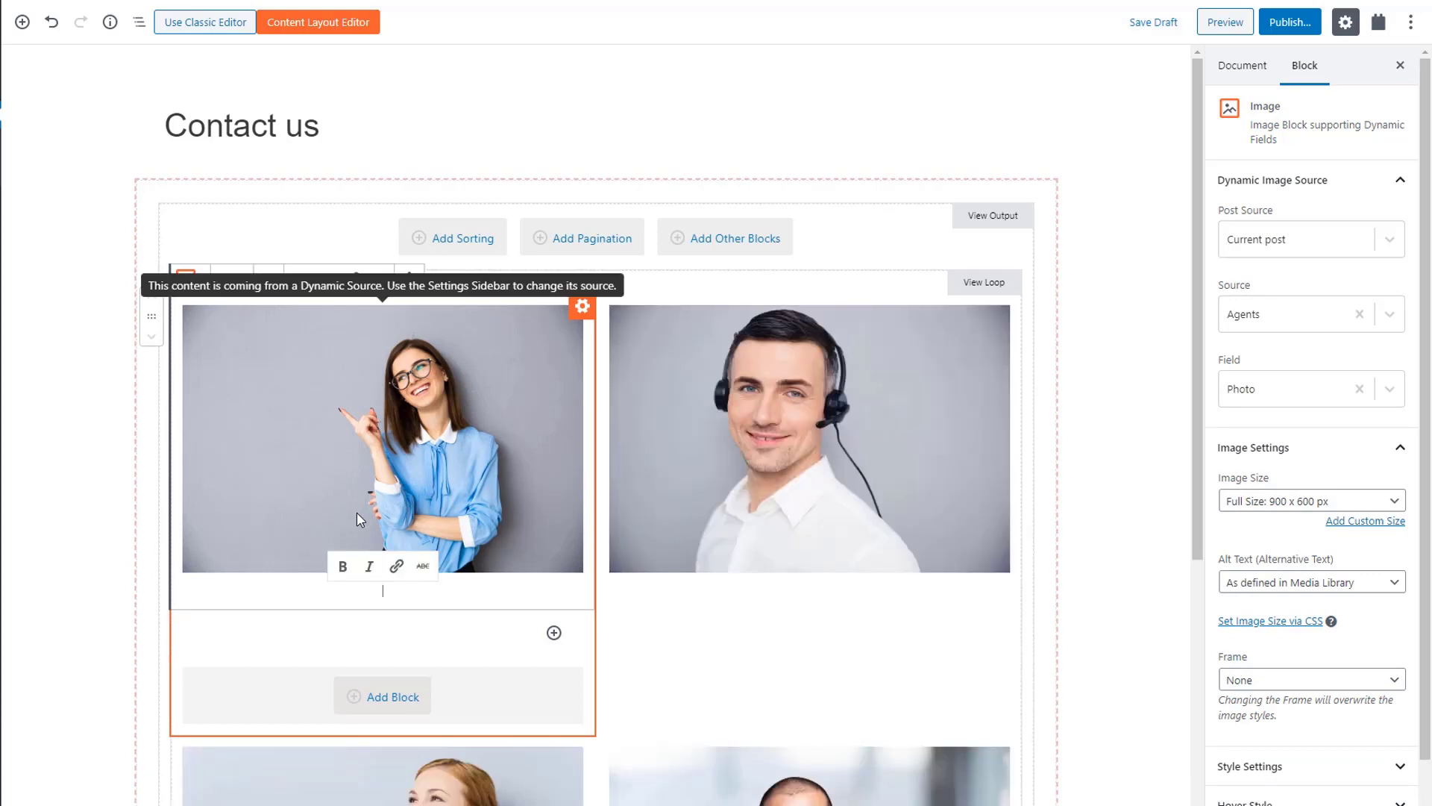
Step: Insert a Toolset Container block below the image in the loop and give it a solid light grey background
{"action": "left_click", "coordinate": [554, 633]}
{"action": "type", "text": "cont"}
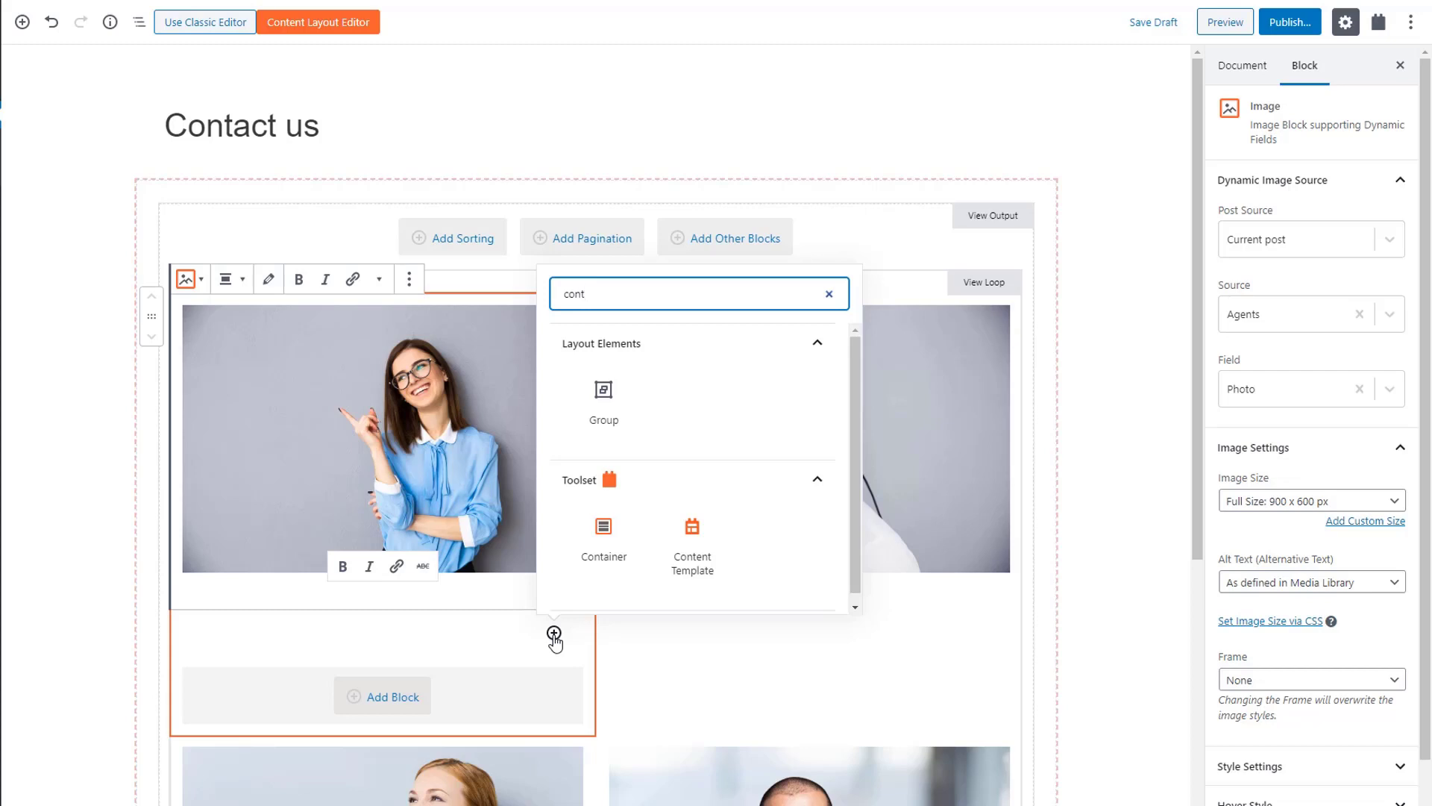
{"action": "left_click", "coordinate": [597, 560]}
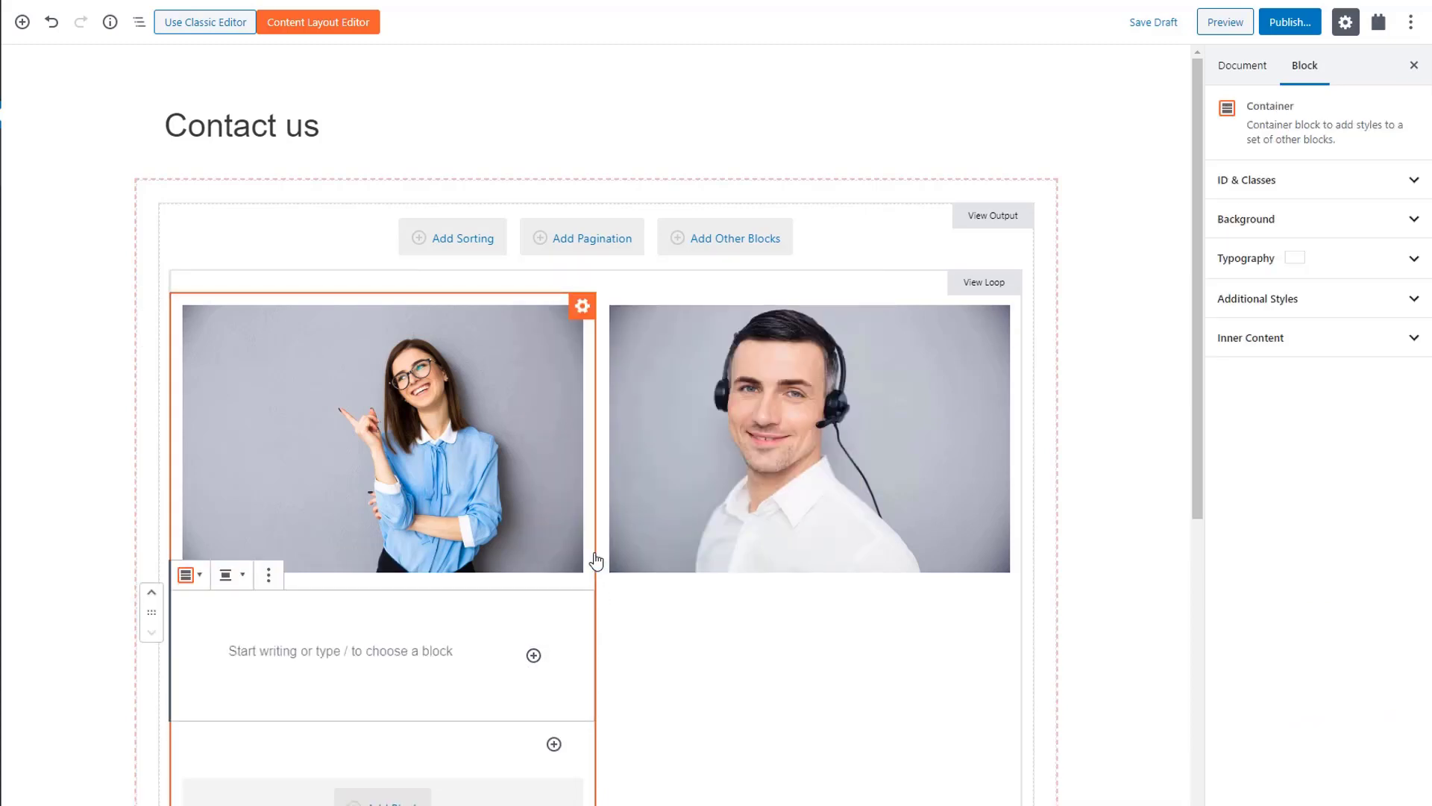
{"action": "left_click", "coordinate": [1257, 227]}
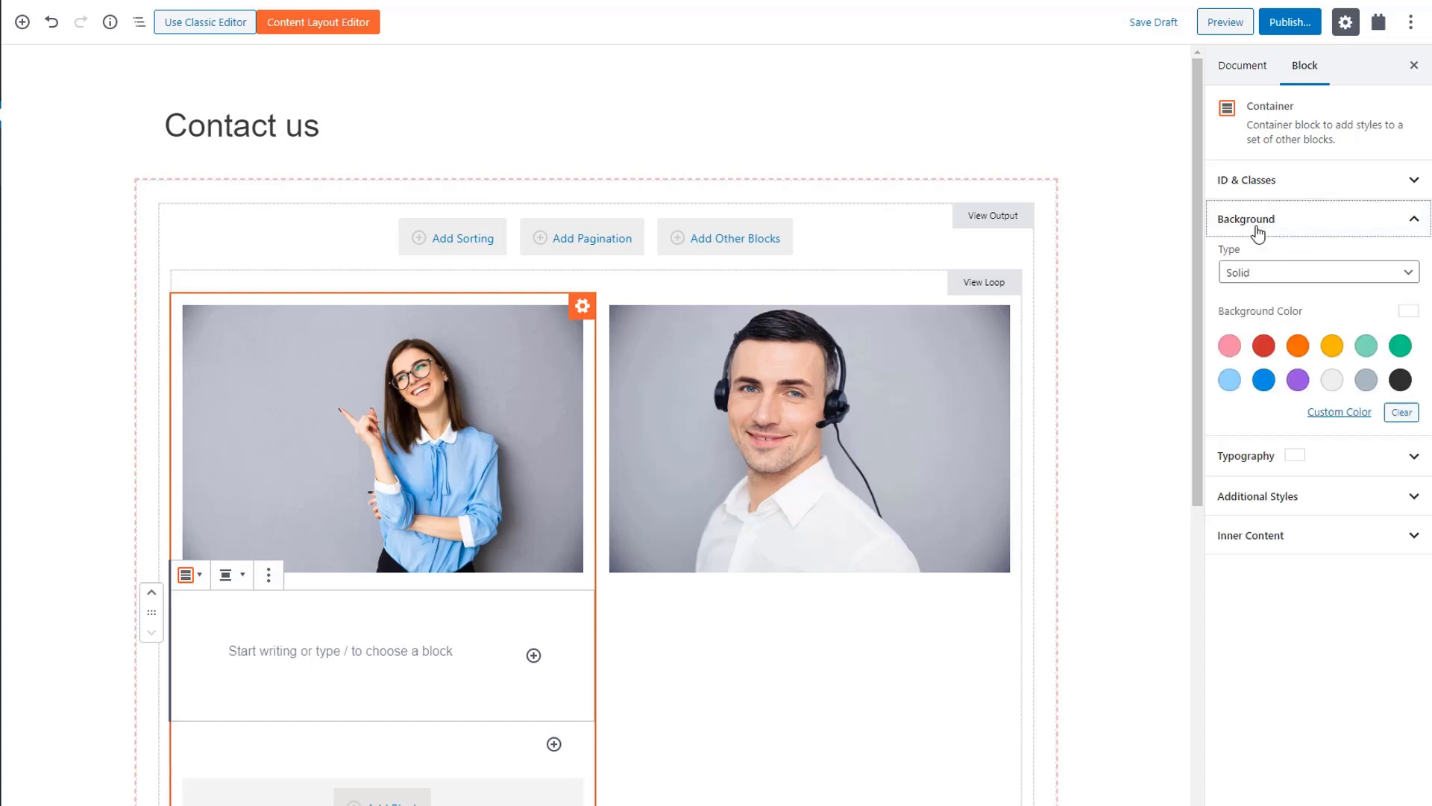
{"action": "left_click", "coordinate": [1332, 381]}
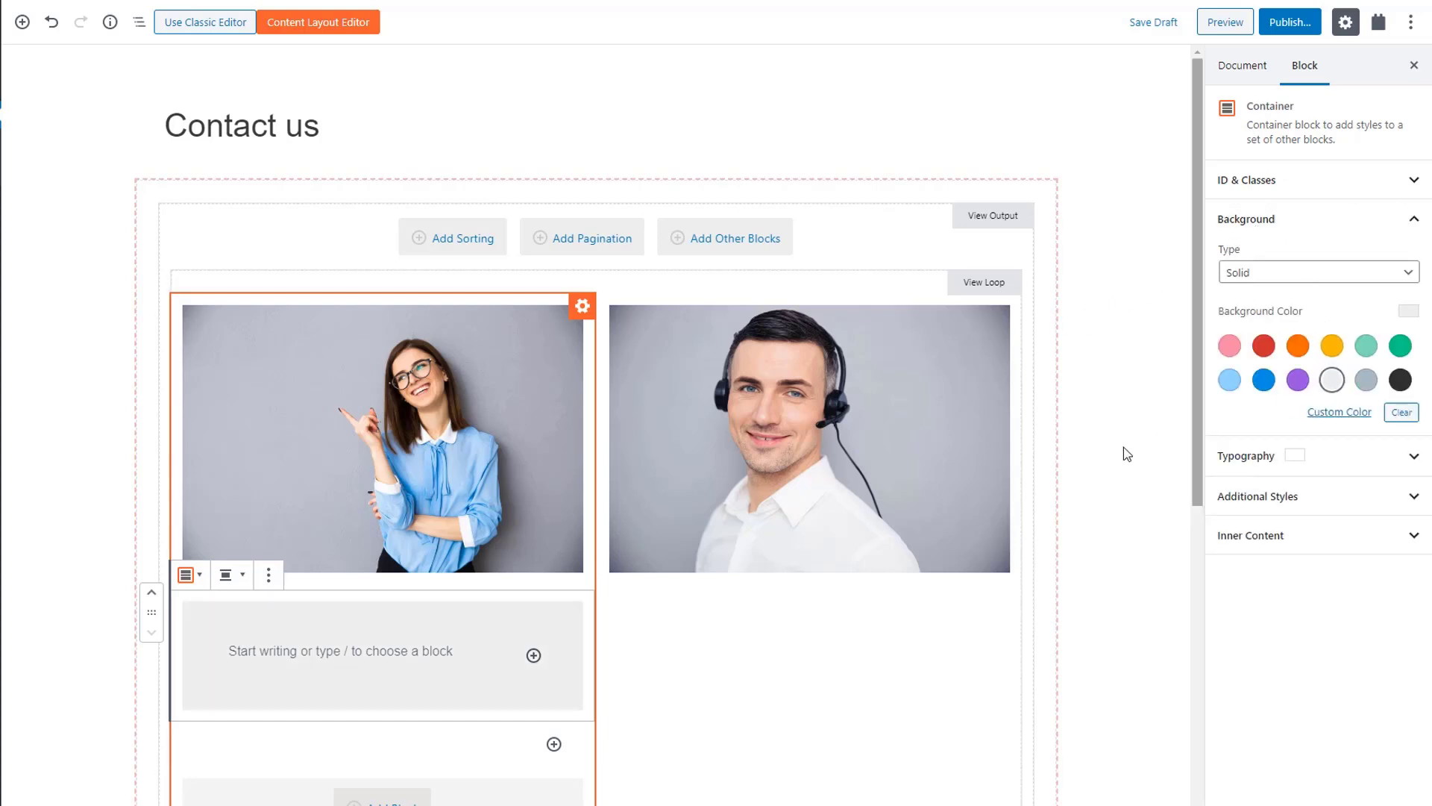
Step: Insert a Toolset Heading block inside the grey container below the agent photo
{"action": "left_click", "coordinate": [533, 656]}
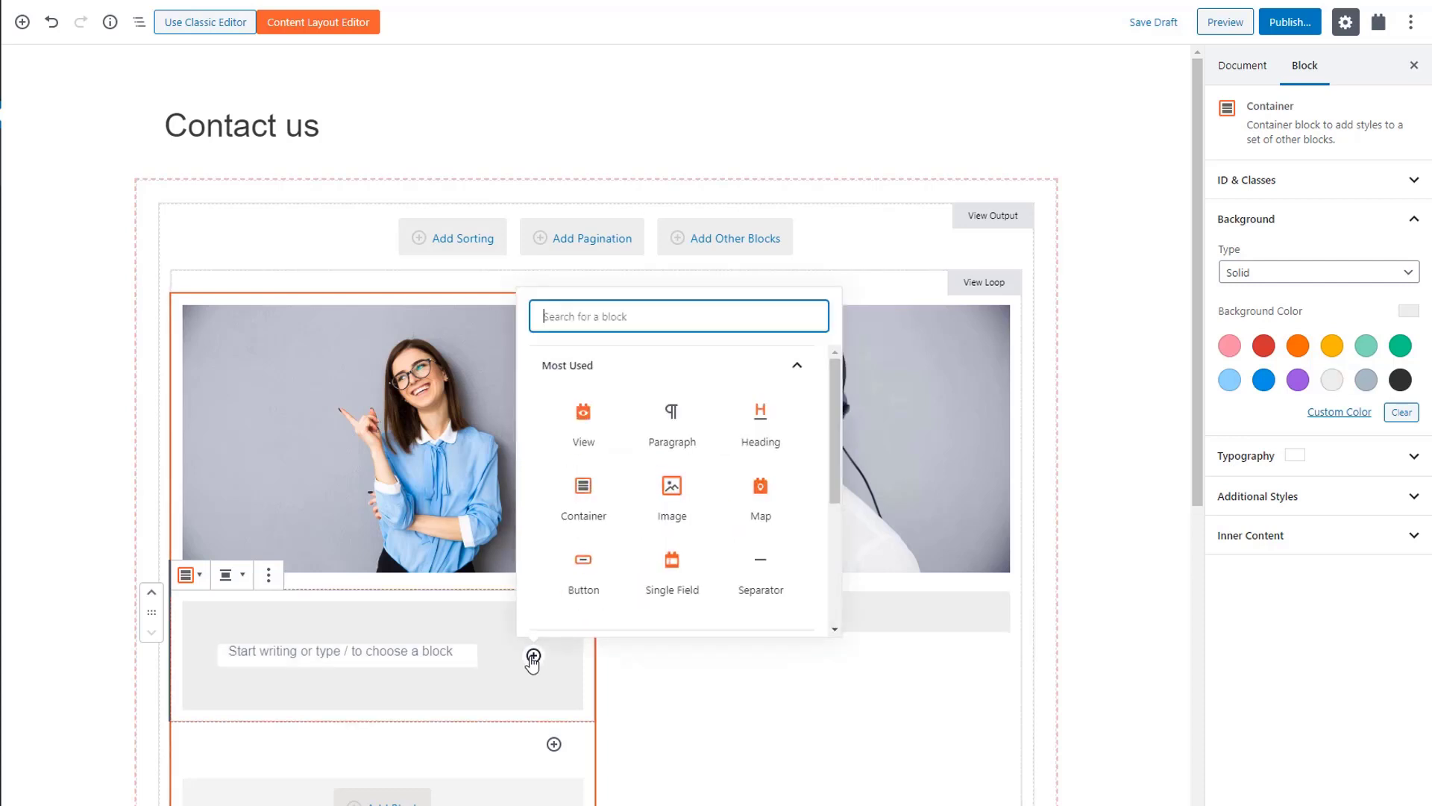
{"action": "type", "text": "head"}
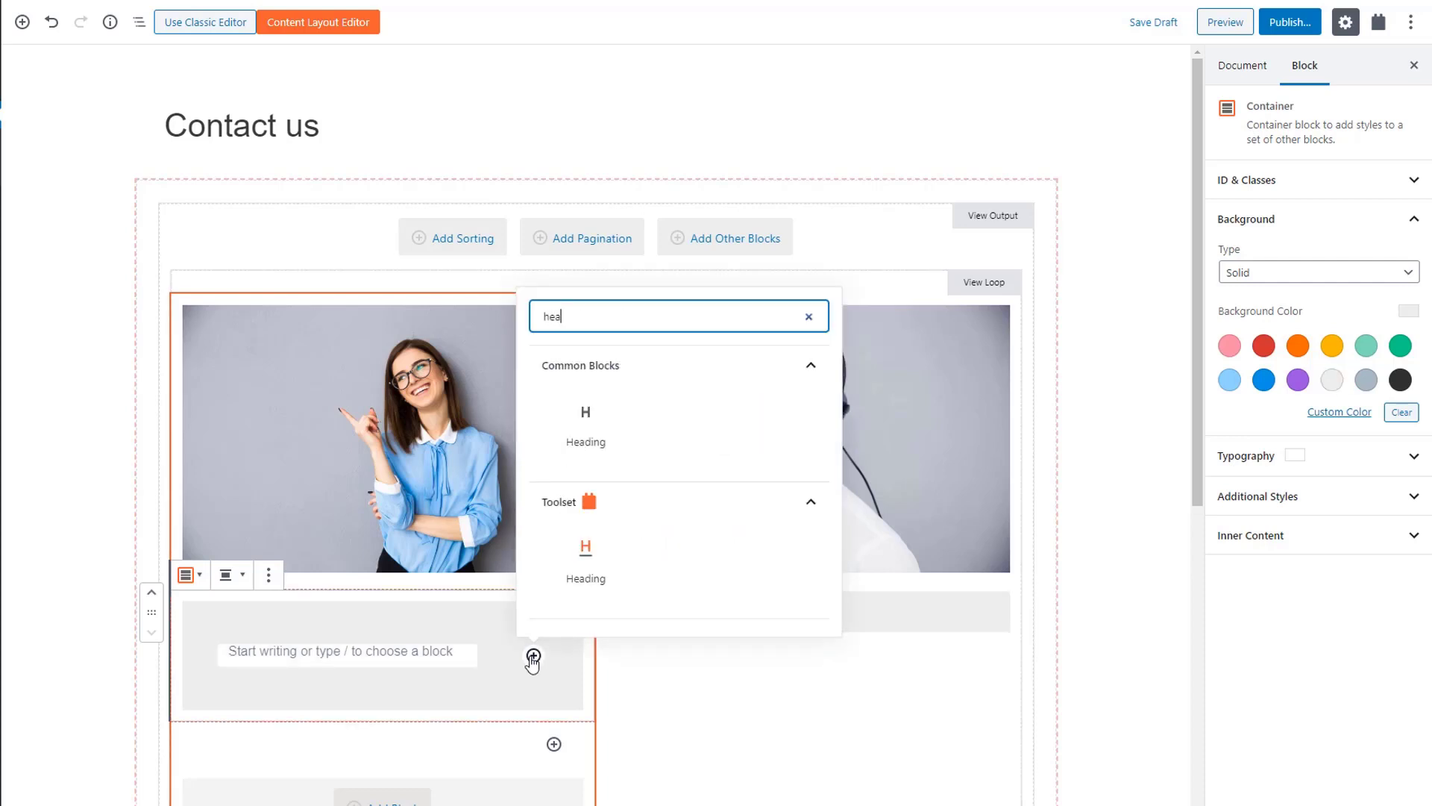
{"action": "left_click", "coordinate": [585, 571]}
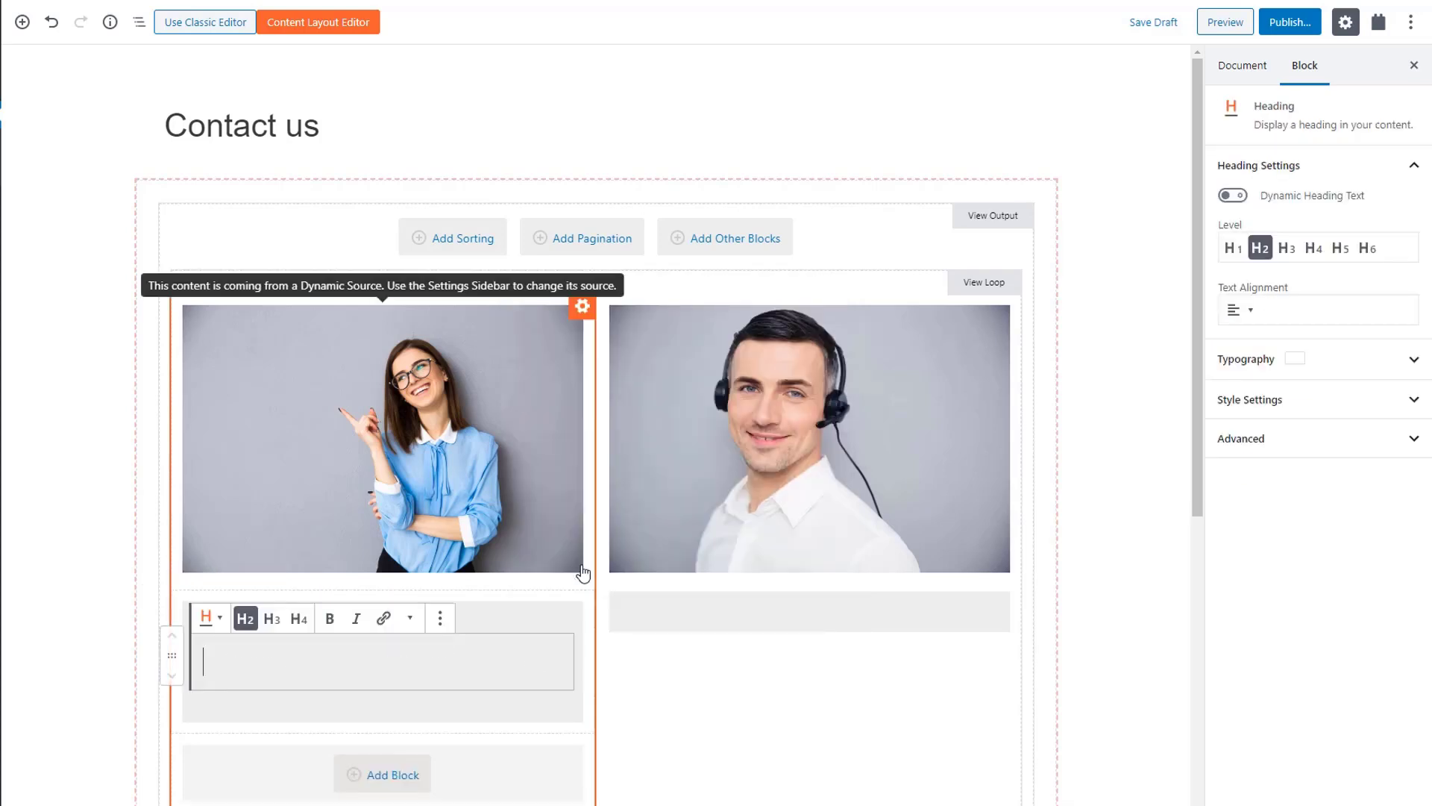
Step: Give the heading dynamic text from the current post using Post Title with a link, and center its text
{"action": "left_click", "coordinate": [1238, 197]}
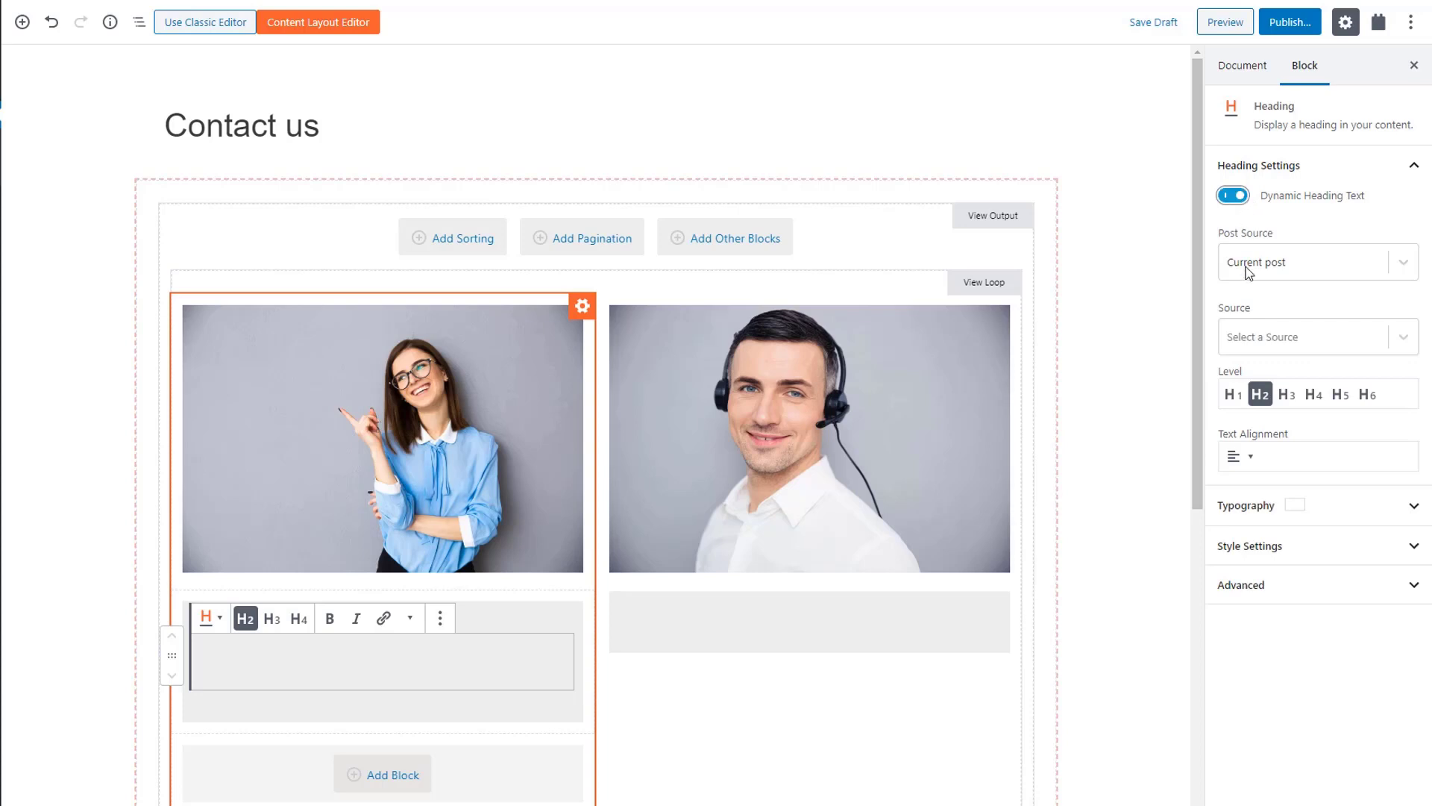
{"action": "left_click", "coordinate": [1241, 336]}
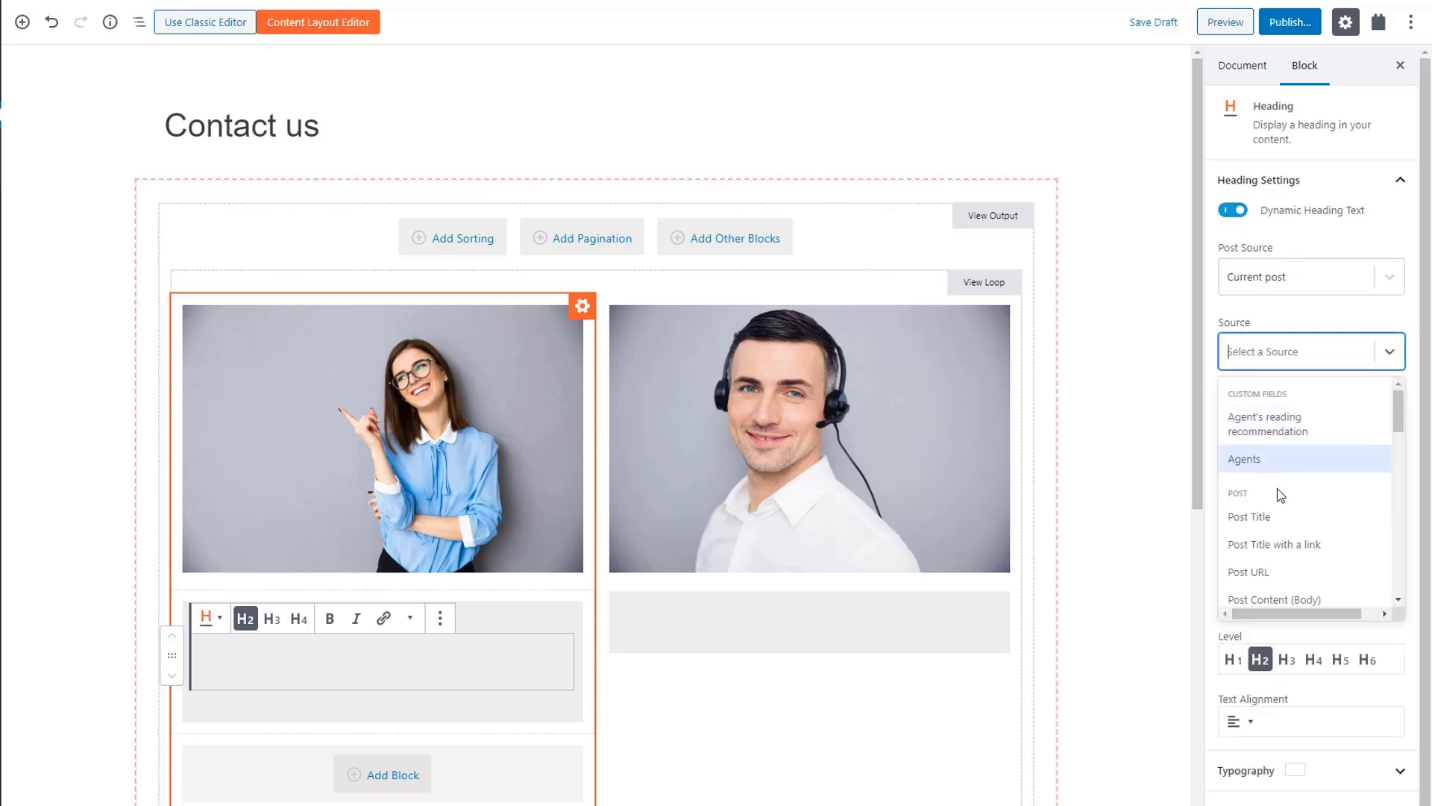
{"action": "left_click", "coordinate": [1274, 546]}
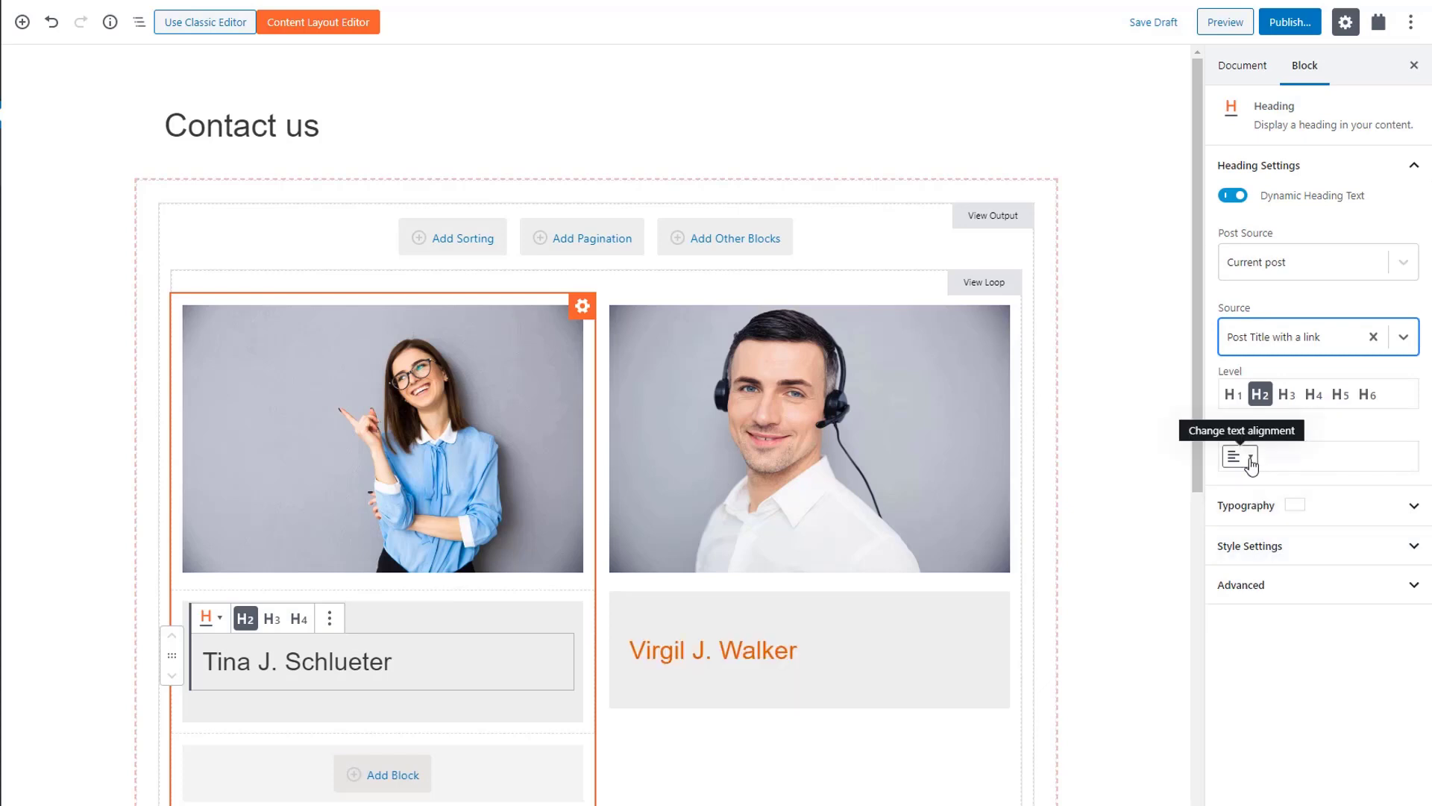
{"action": "left_click", "coordinate": [1251, 464]}
{"action": "left_click", "coordinate": [1231, 382]}
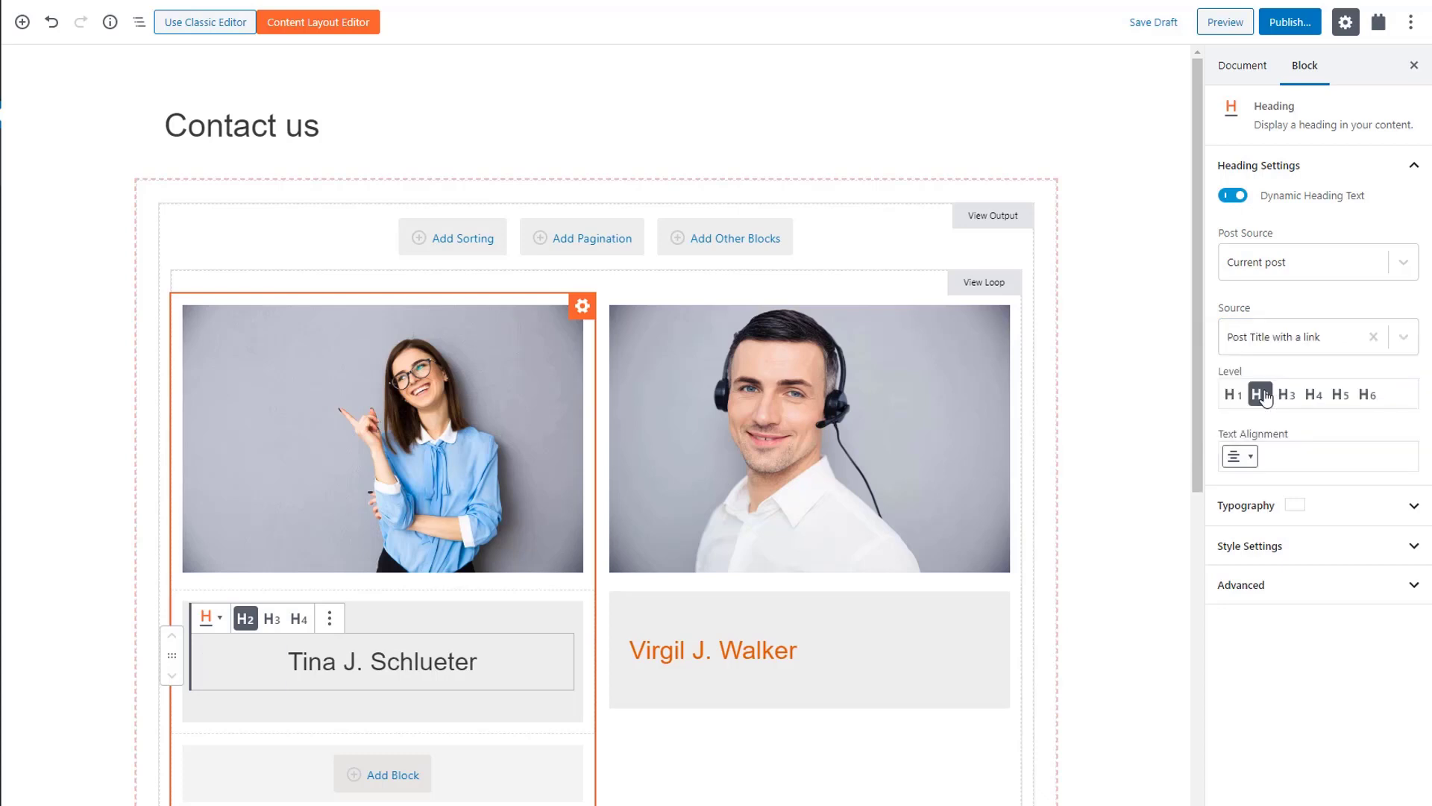
Step: Insert a Toolset Single Field block below the heading inside the container
{"action": "left_click_drag", "start_coordinate": [1194, 400], "coordinate": [1194, 524]}
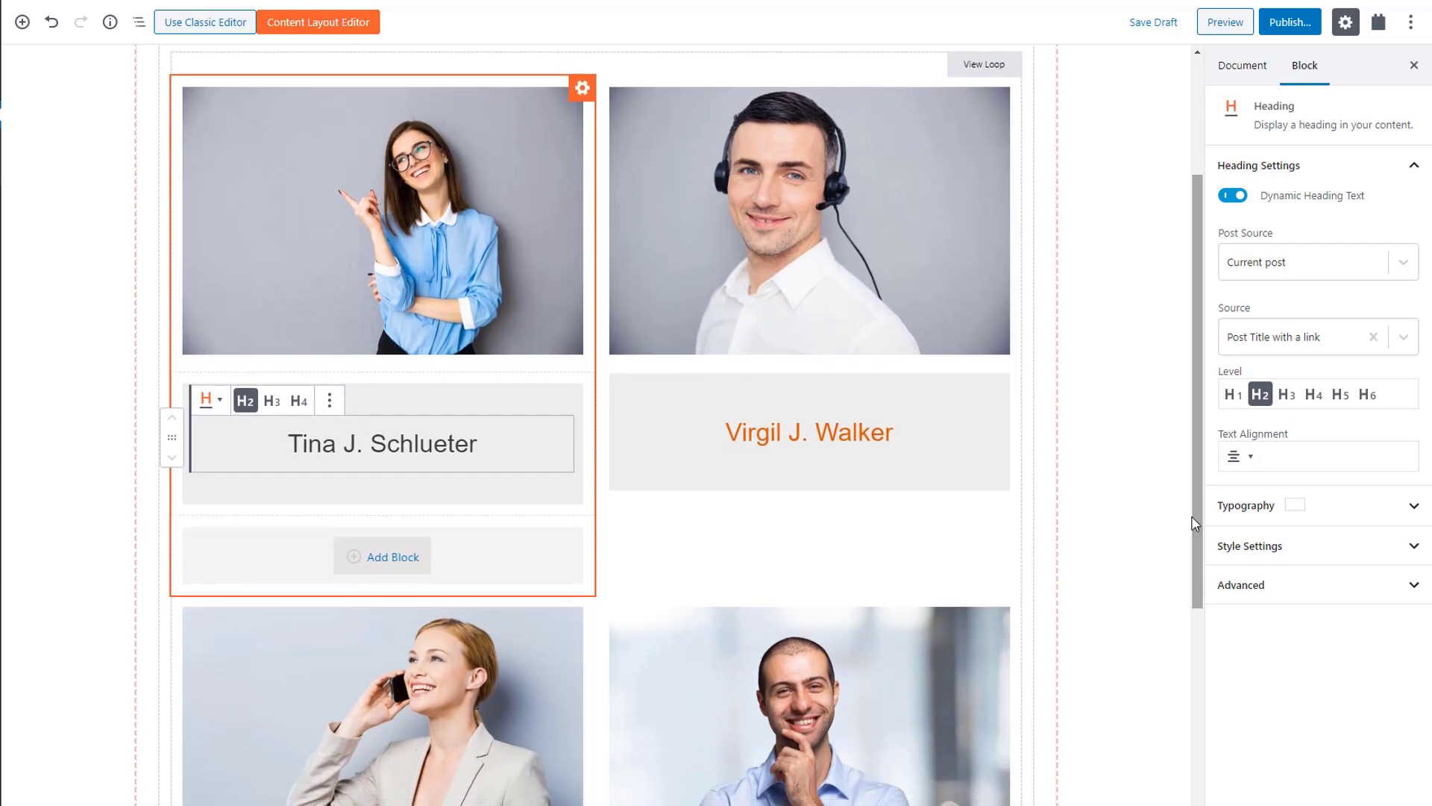
{"action": "left_click", "coordinate": [553, 491]}
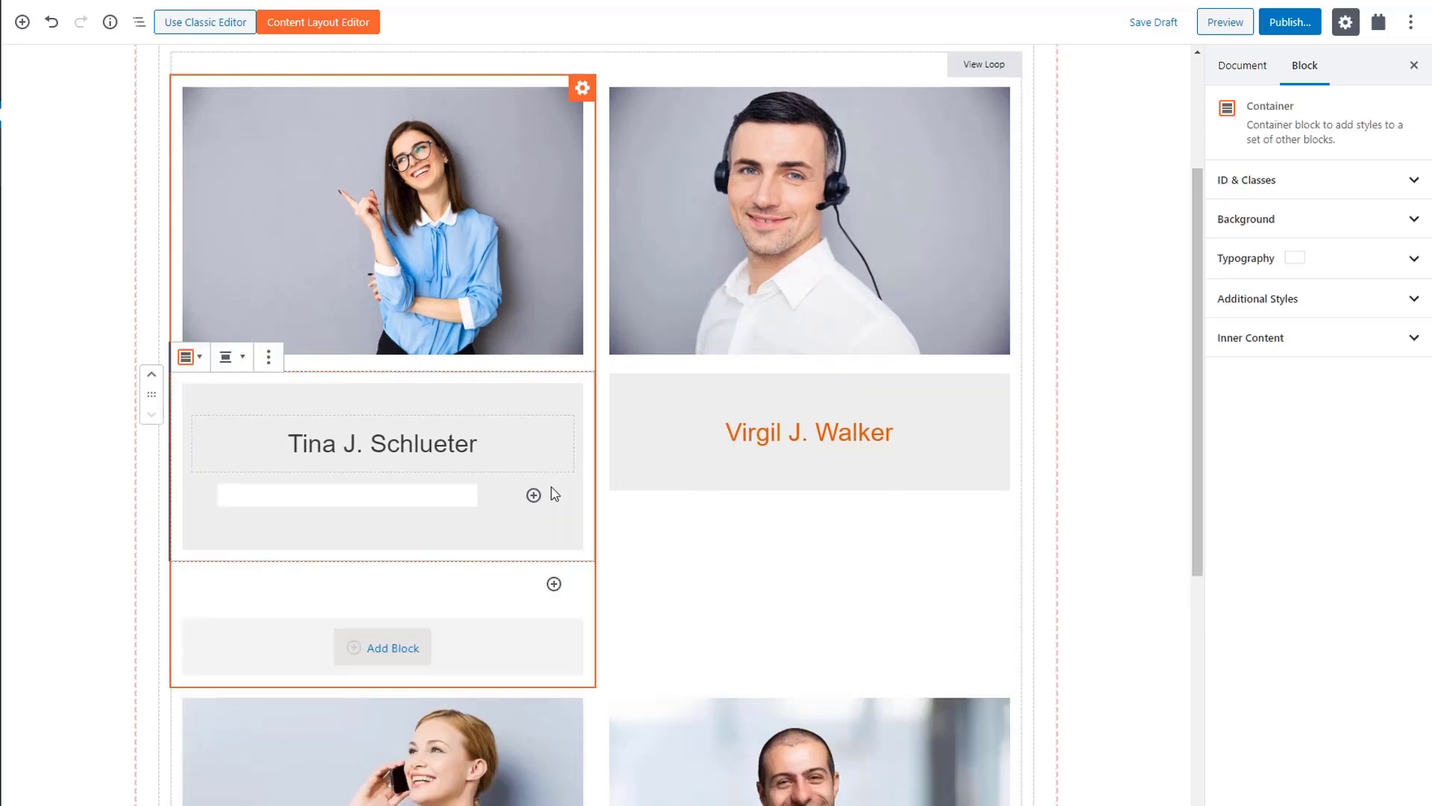
{"action": "left_click", "coordinate": [534, 496]}
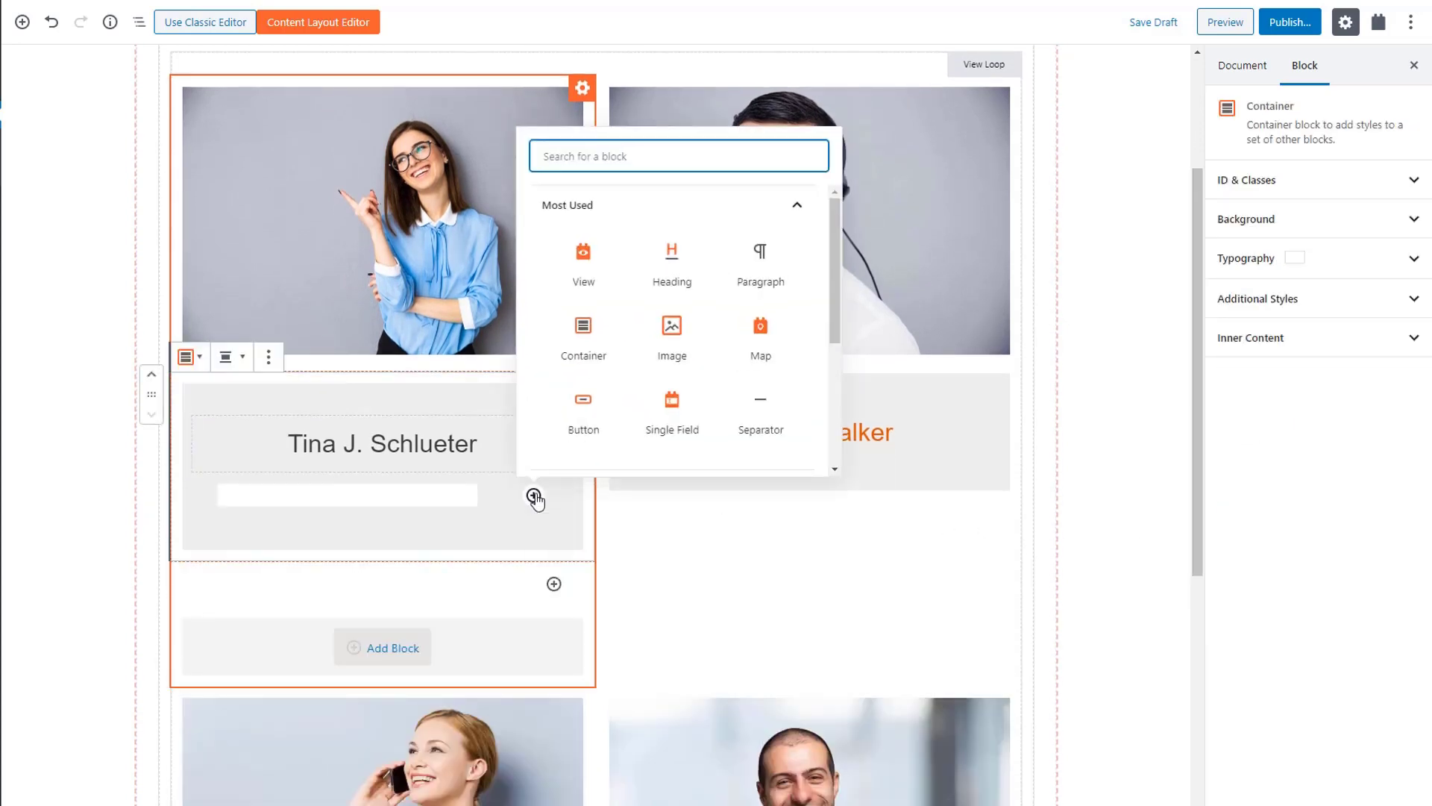
{"action": "type", "text": "single"}
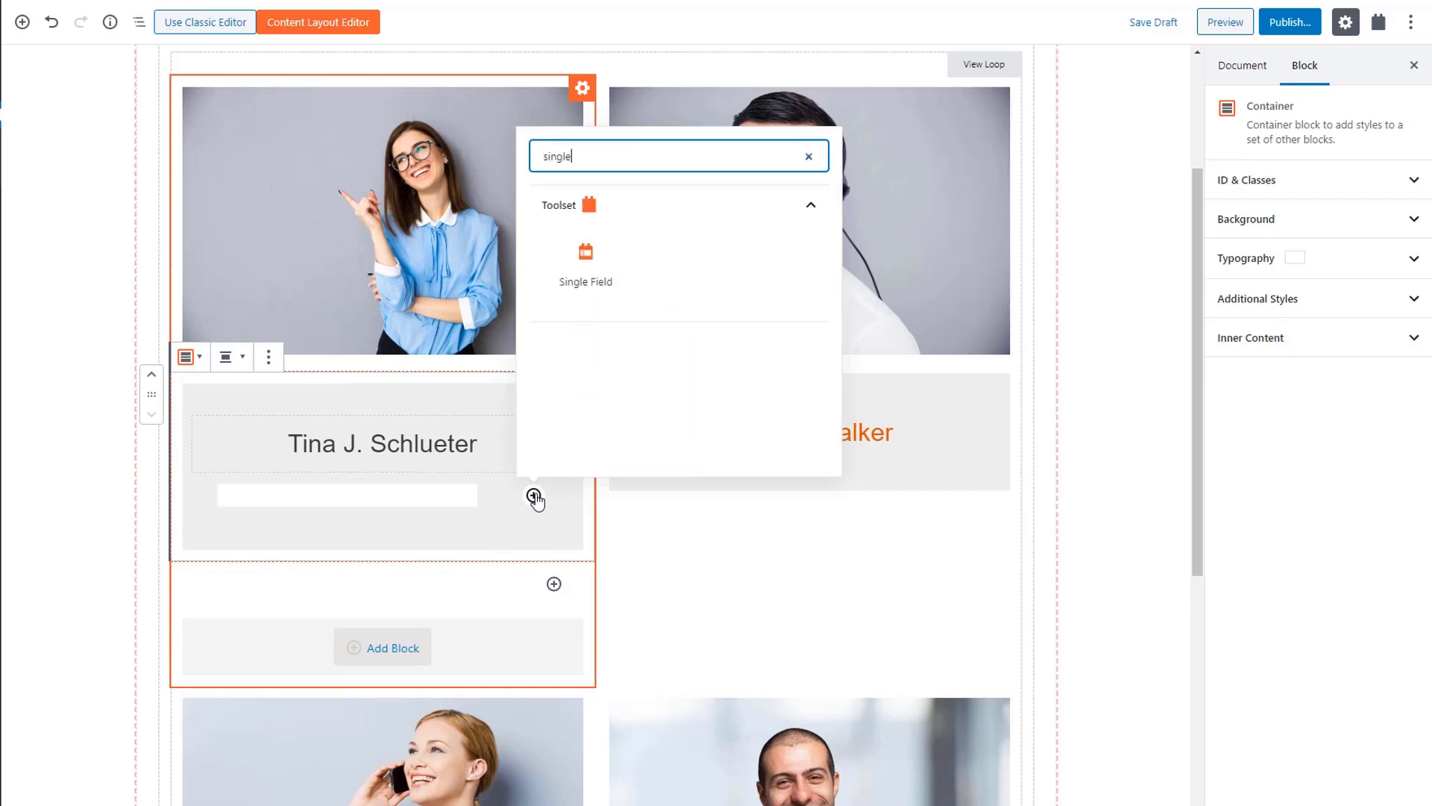
{"action": "left_click", "coordinate": [592, 290]}
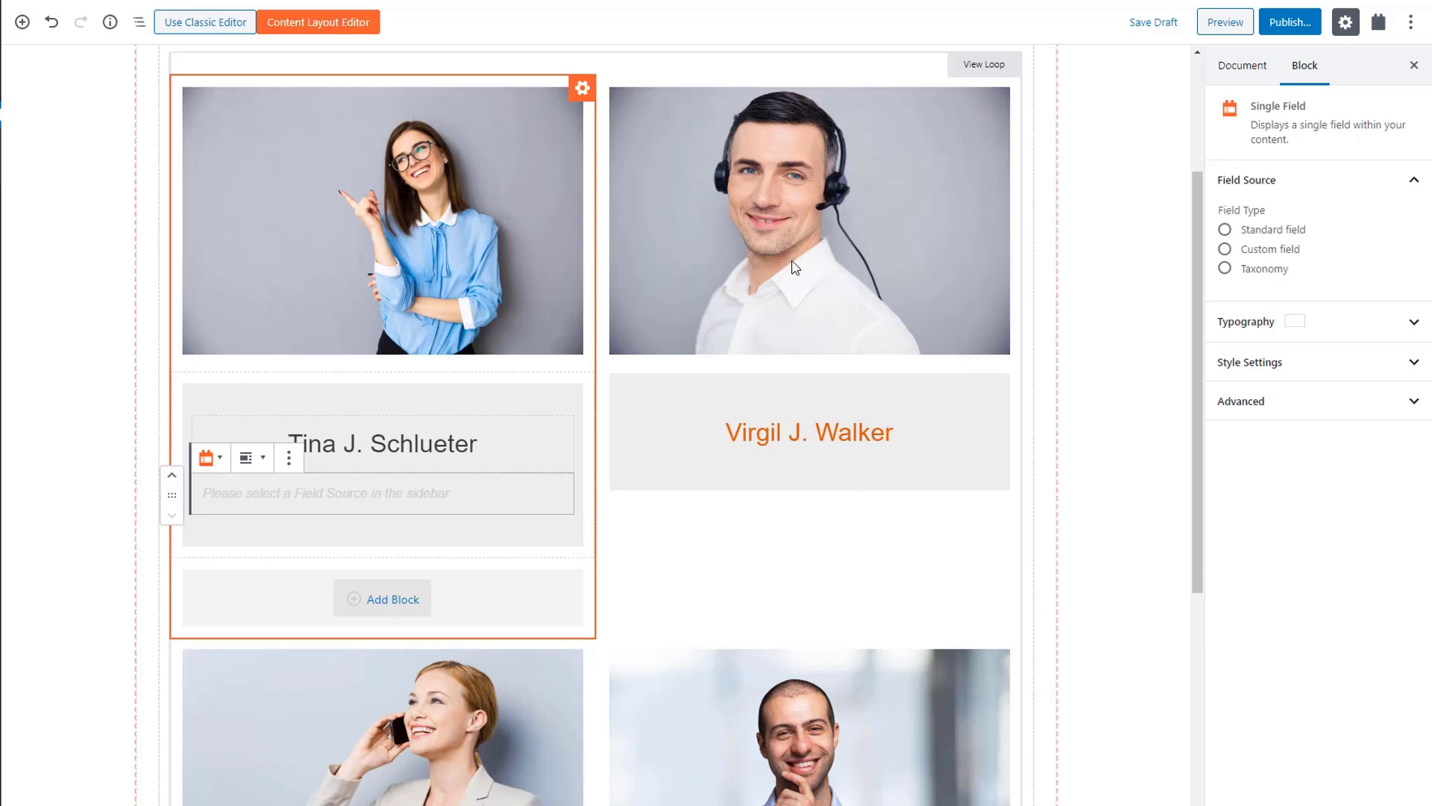
Step: Make the single field show the Mobile phone custom field from the Agents group, aligned to the center
{"action": "left_click", "coordinate": [1225, 250]}
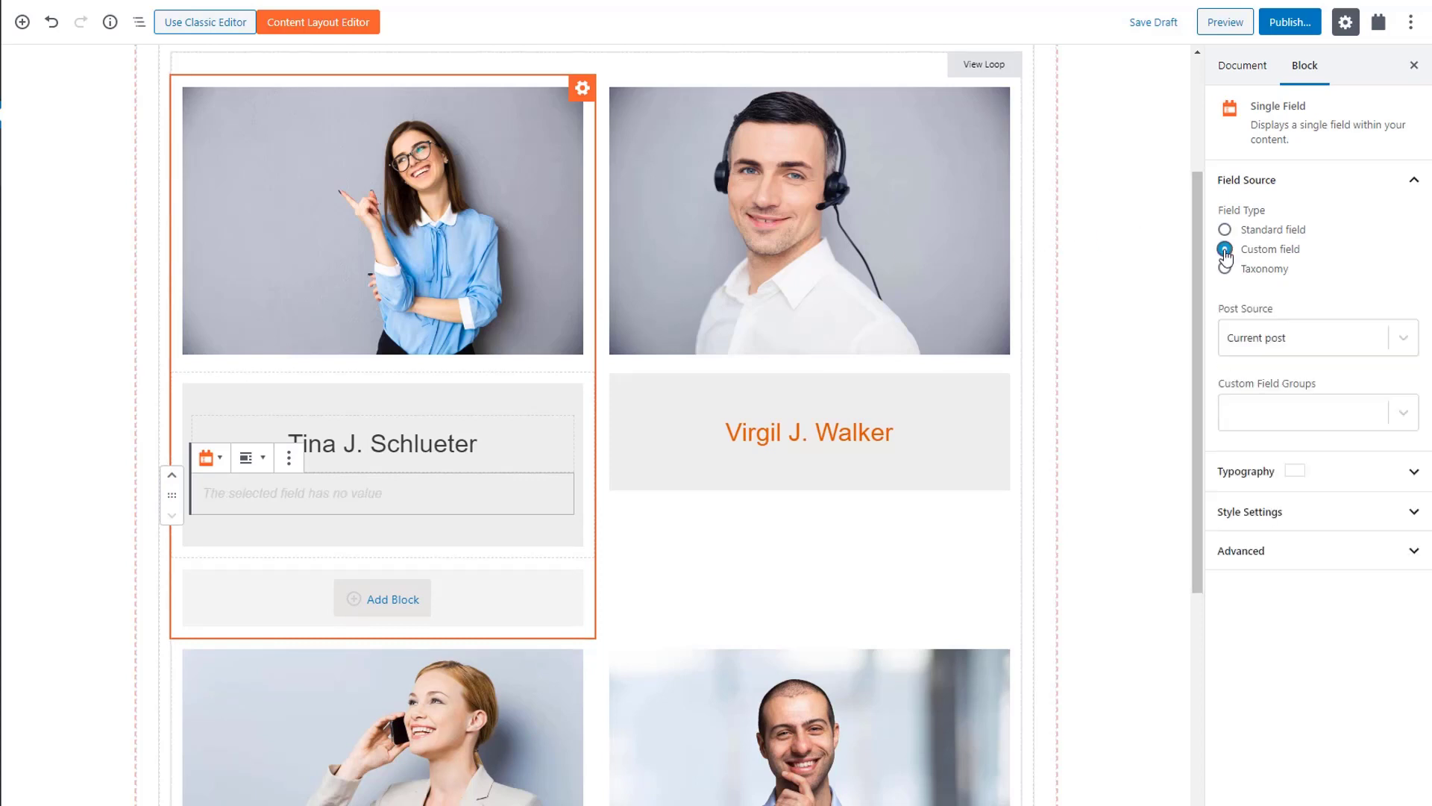
{"action": "left_click", "coordinate": [1266, 415]}
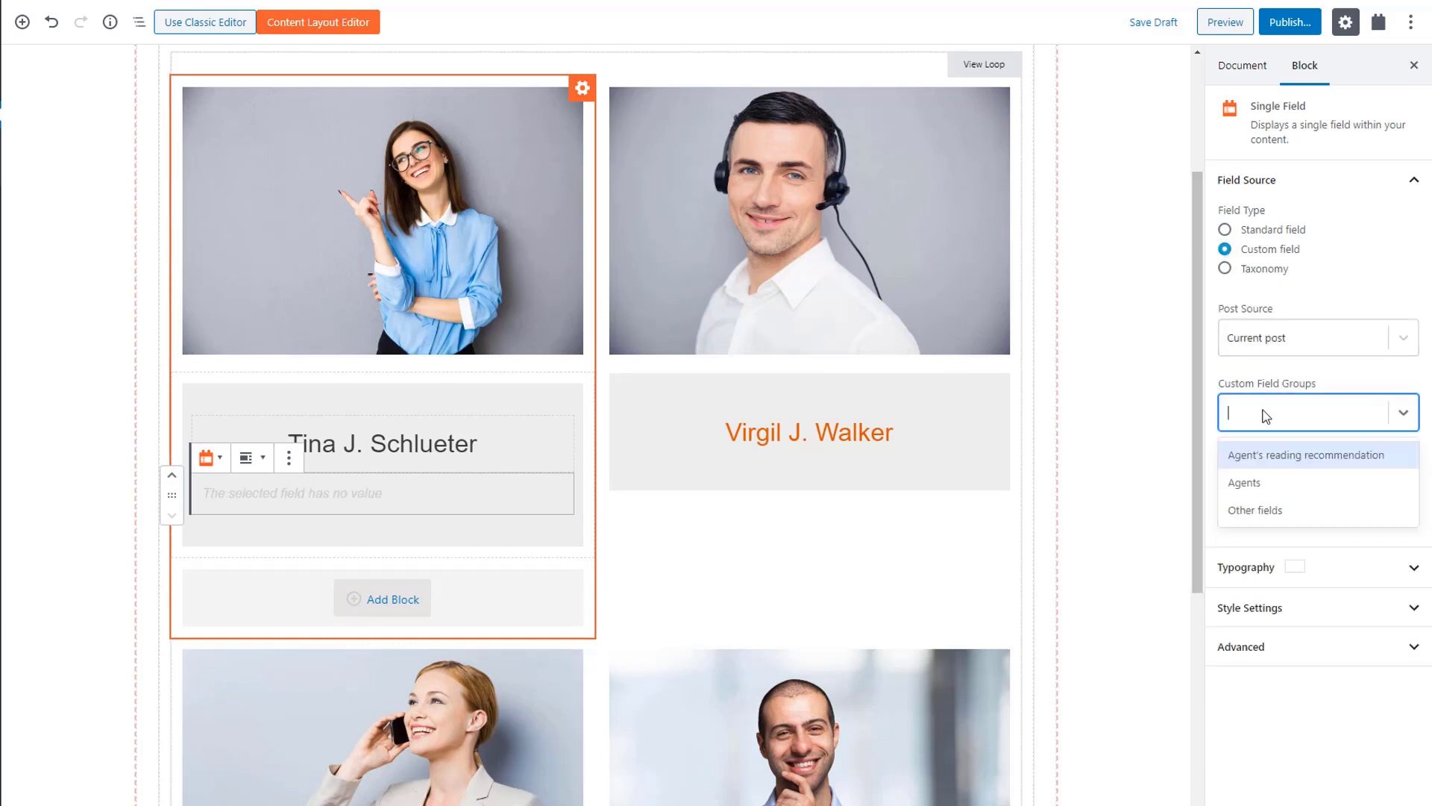
{"action": "left_click", "coordinate": [1266, 484]}
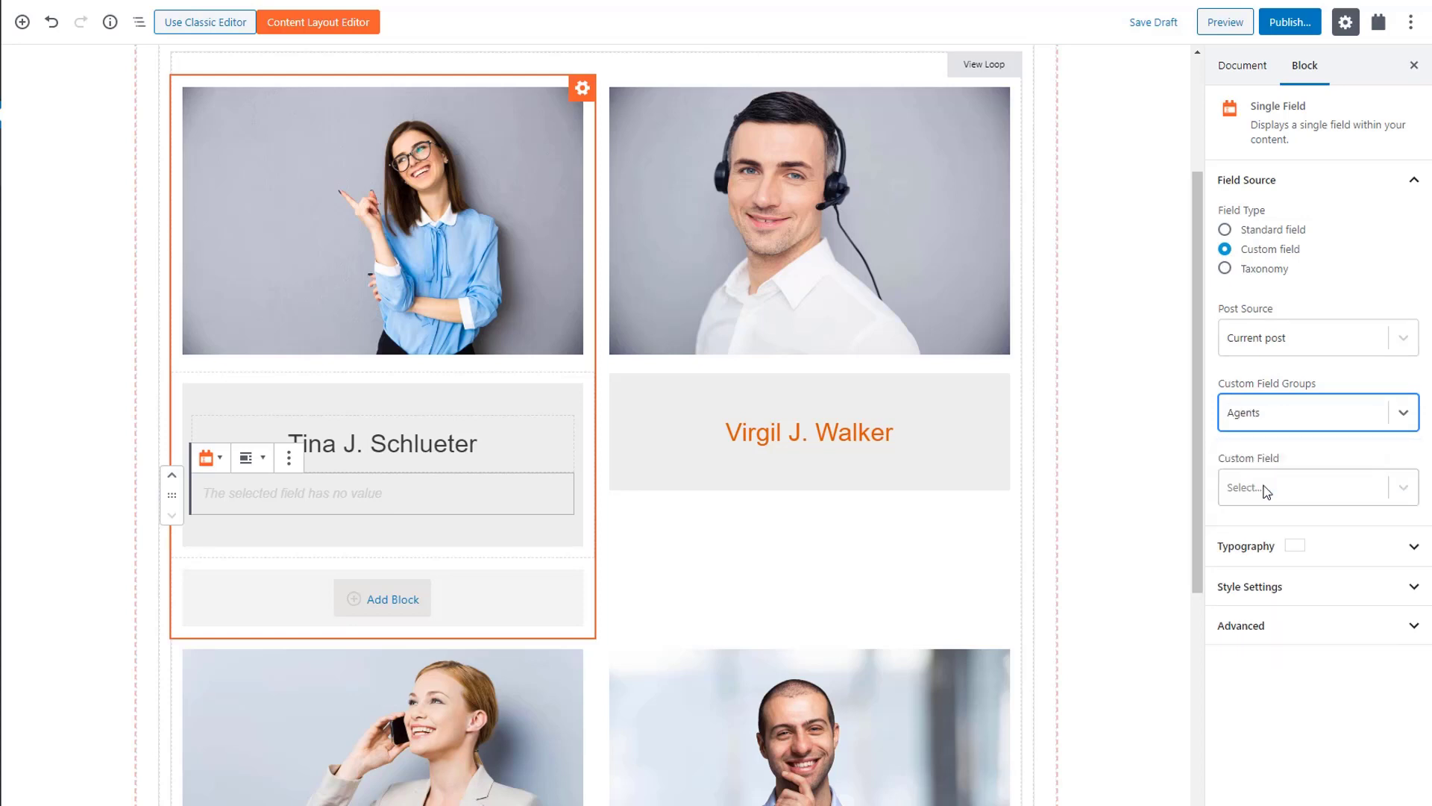
{"action": "left_click", "coordinate": [1266, 490]}
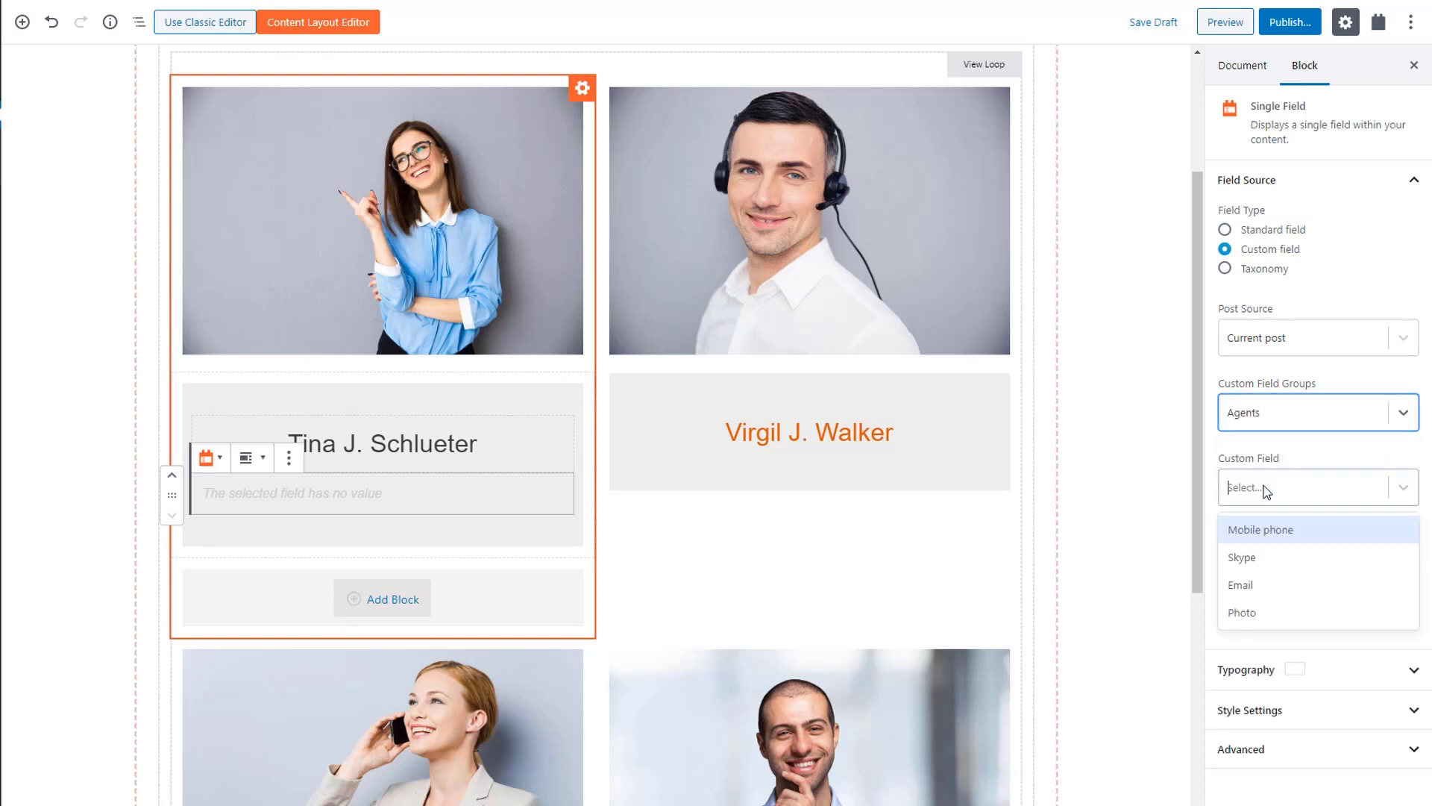
{"action": "left_click", "coordinate": [1276, 529]}
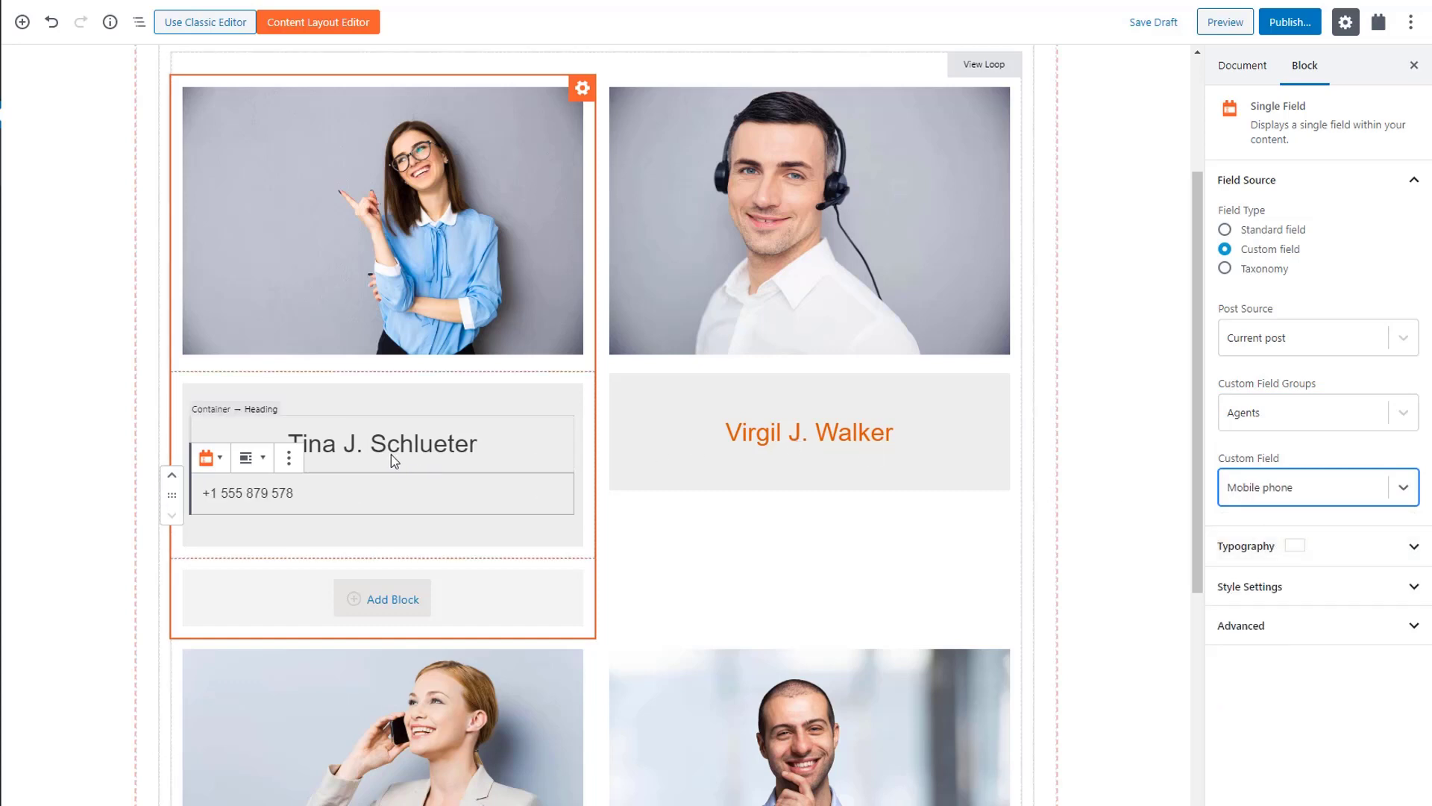
{"action": "left_click", "coordinate": [251, 457]}
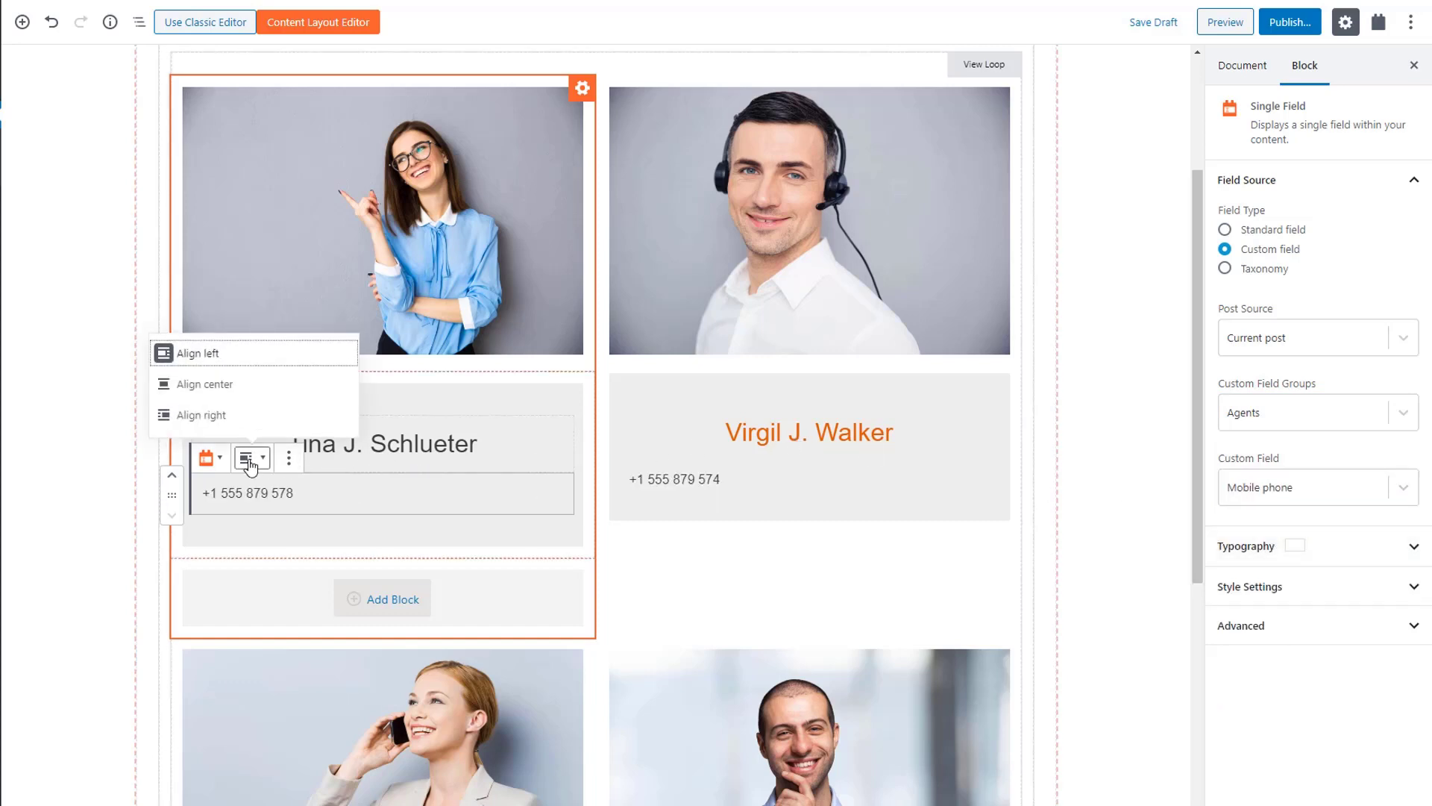
{"action": "left_click", "coordinate": [262, 395]}
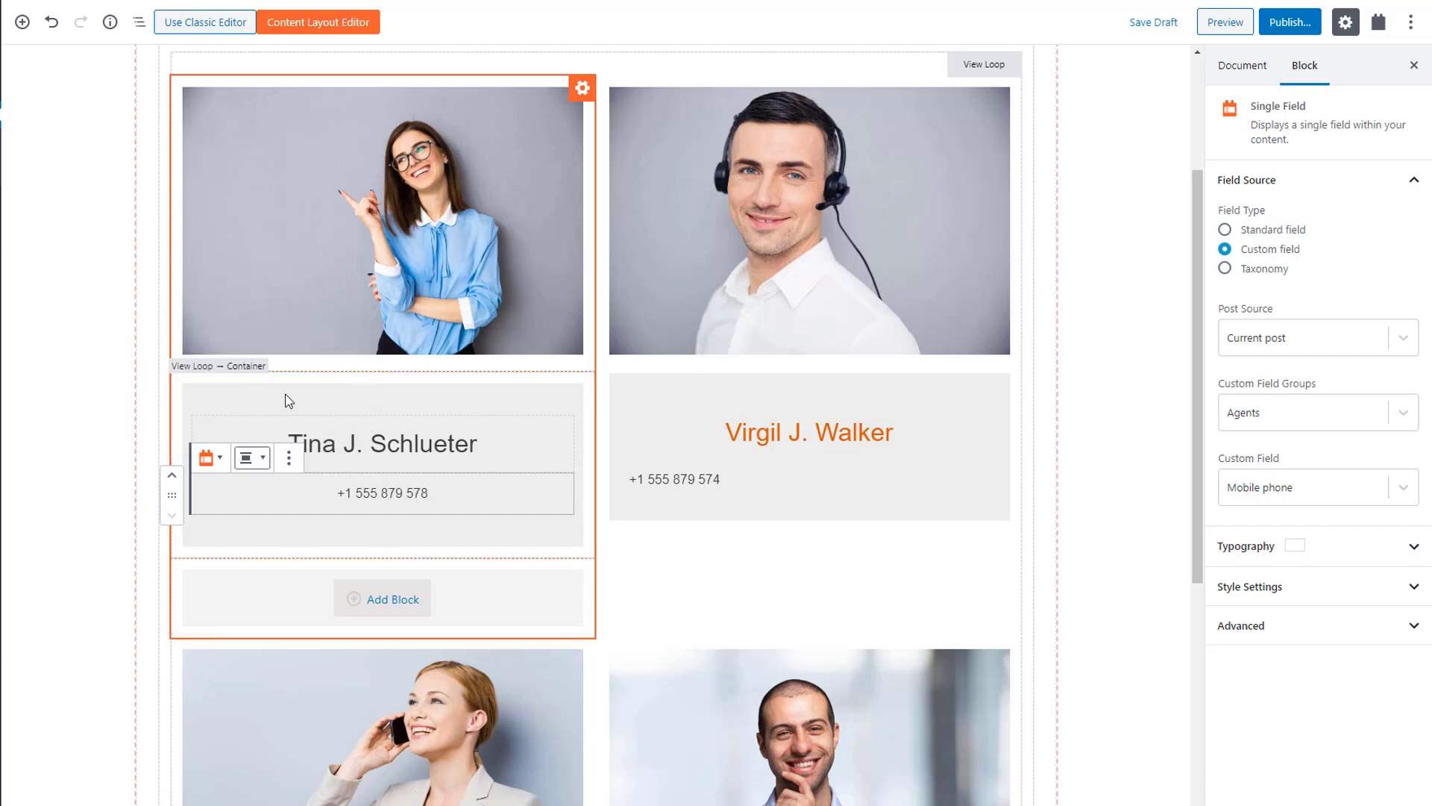
Step: Insert a Toolset Button block below the phone field in the container and enable its dynamic URL
{"action": "left_click", "coordinate": [558, 538]}
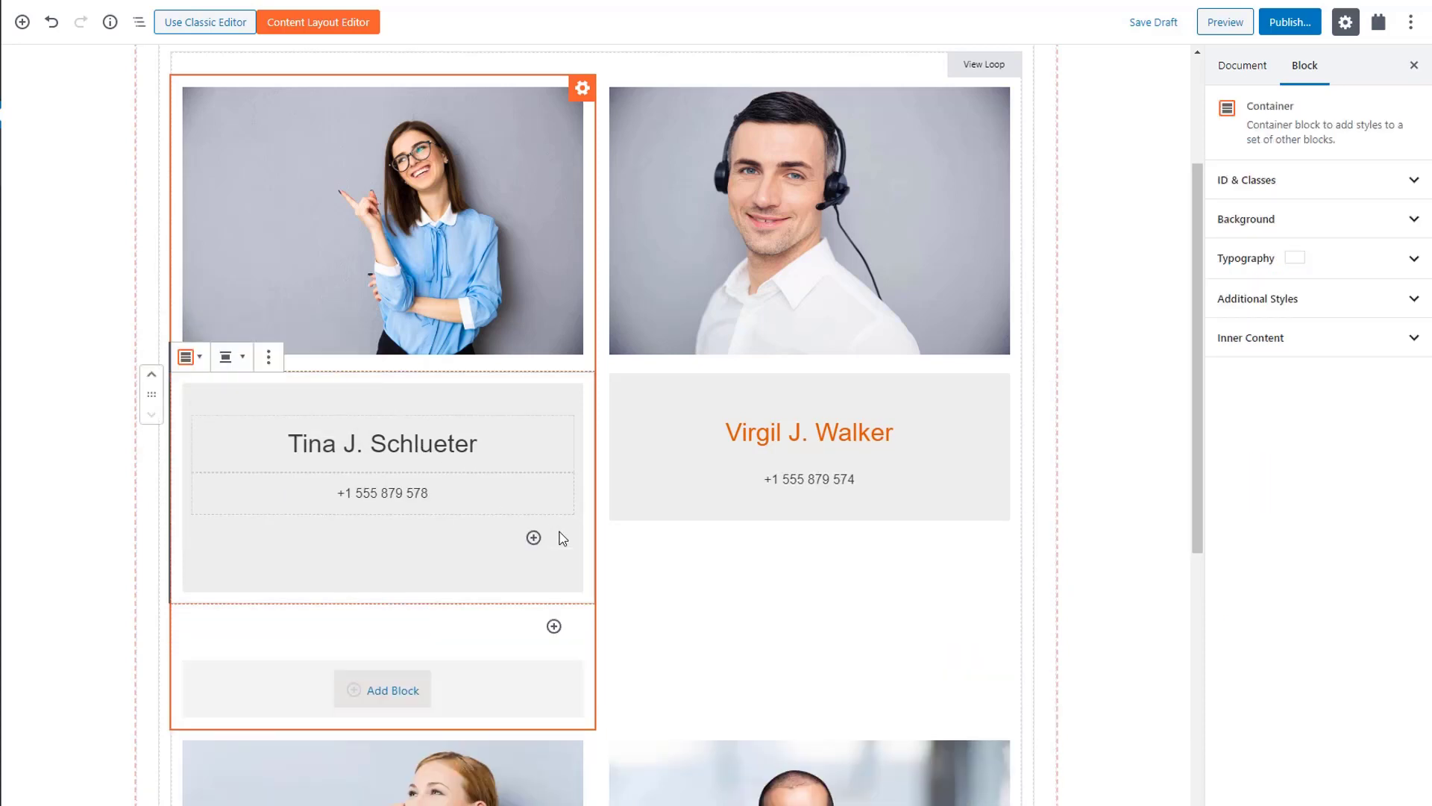
{"action": "left_click", "coordinate": [534, 538]}
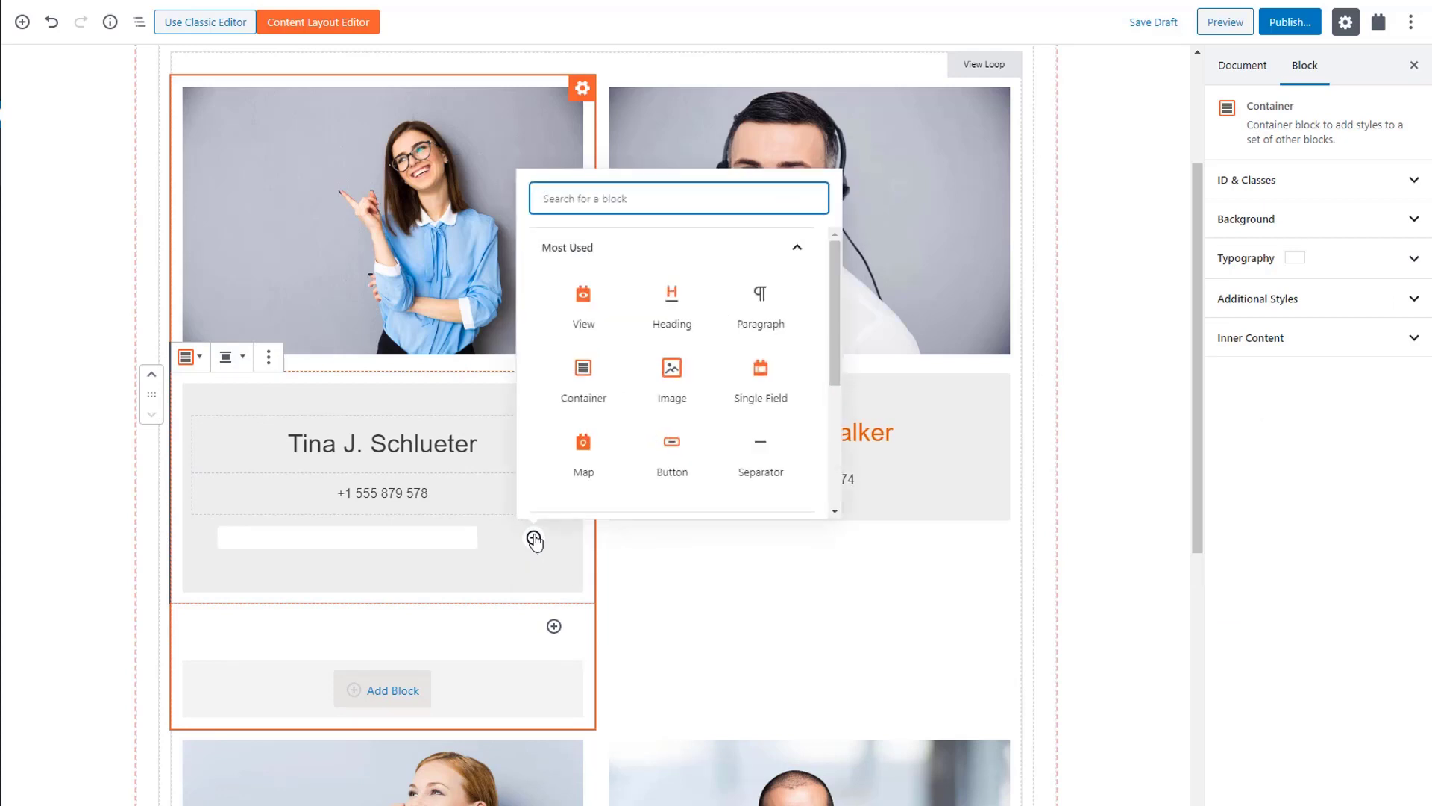
{"action": "type", "text": "butt"}
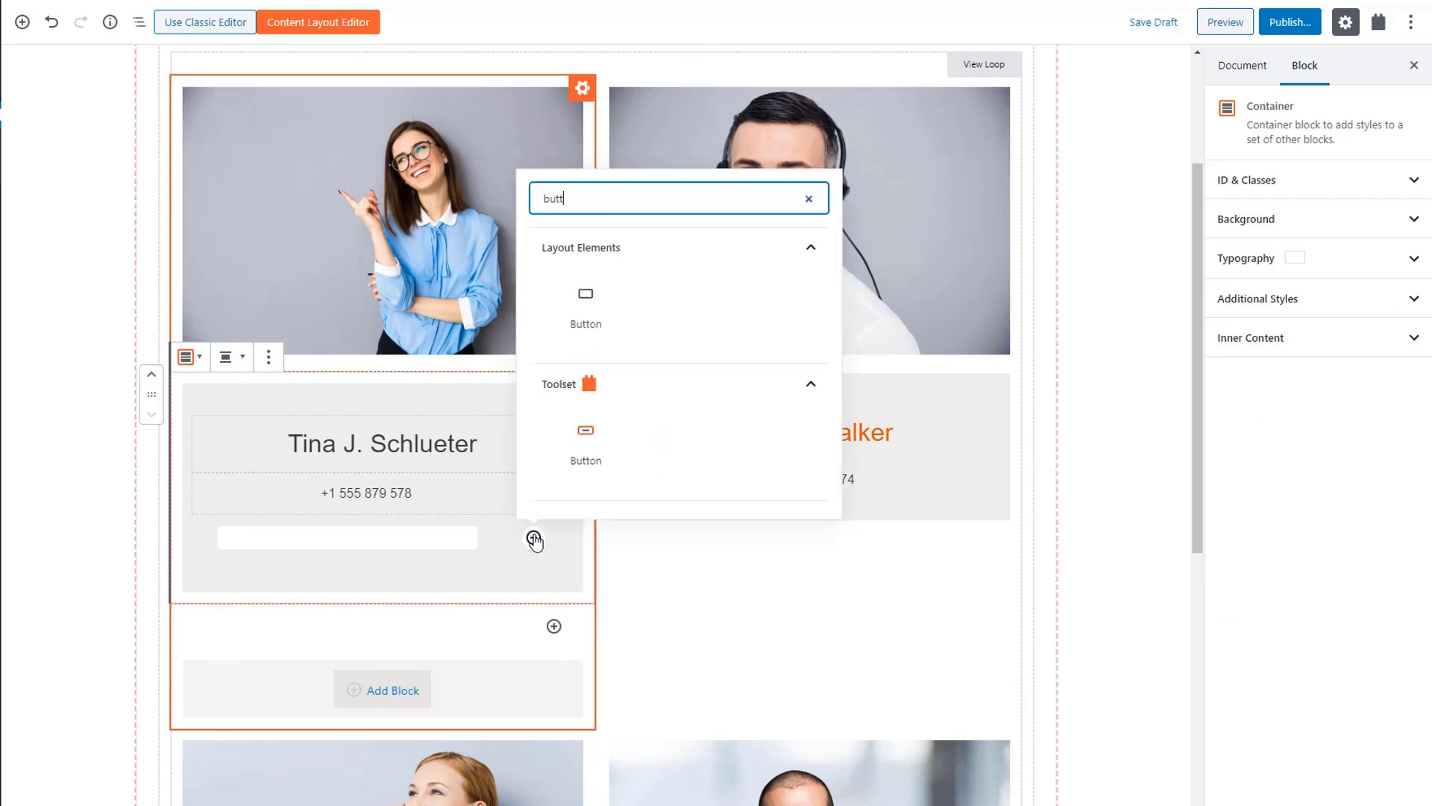
{"action": "left_click", "coordinate": [580, 464]}
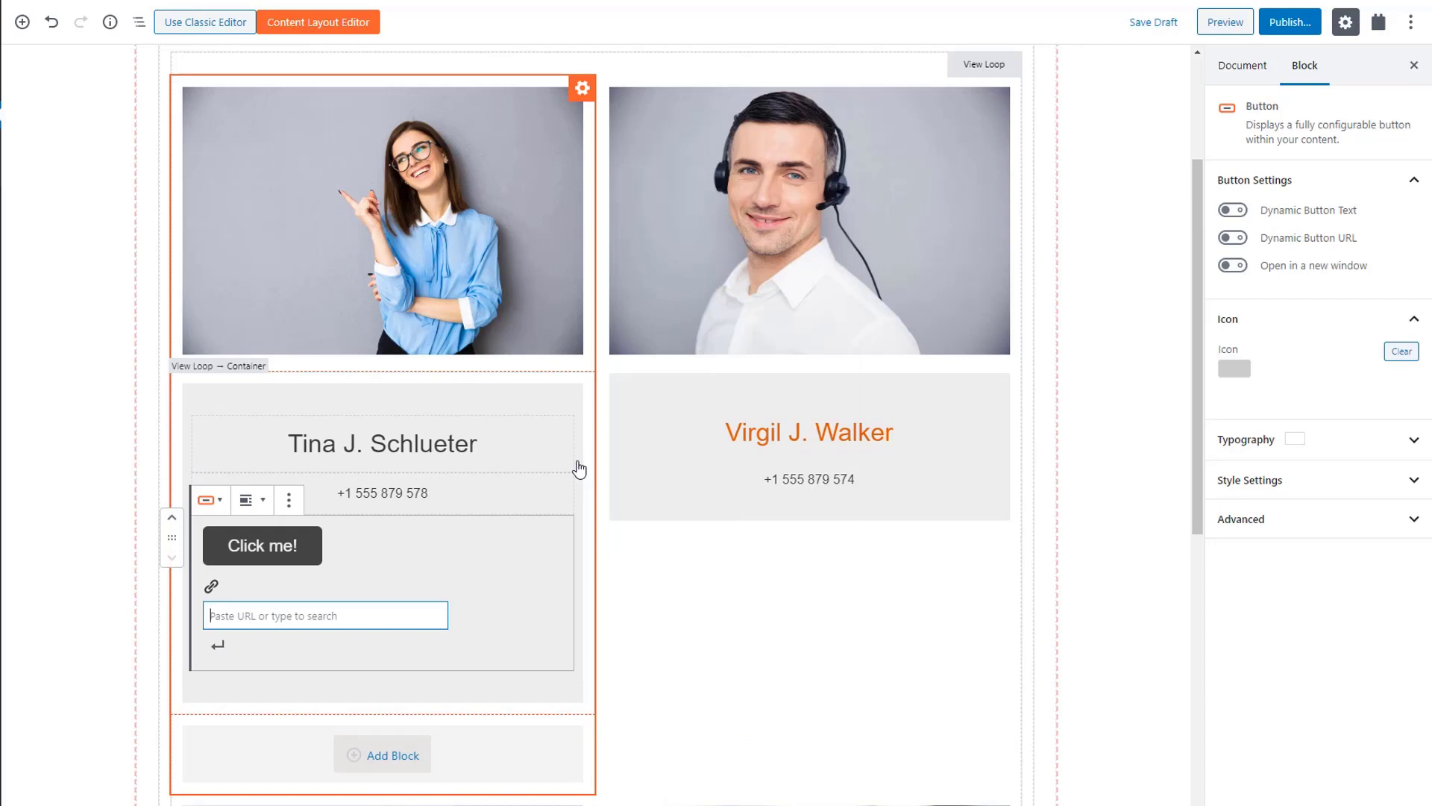
{"action": "left_click", "coordinate": [1234, 238]}
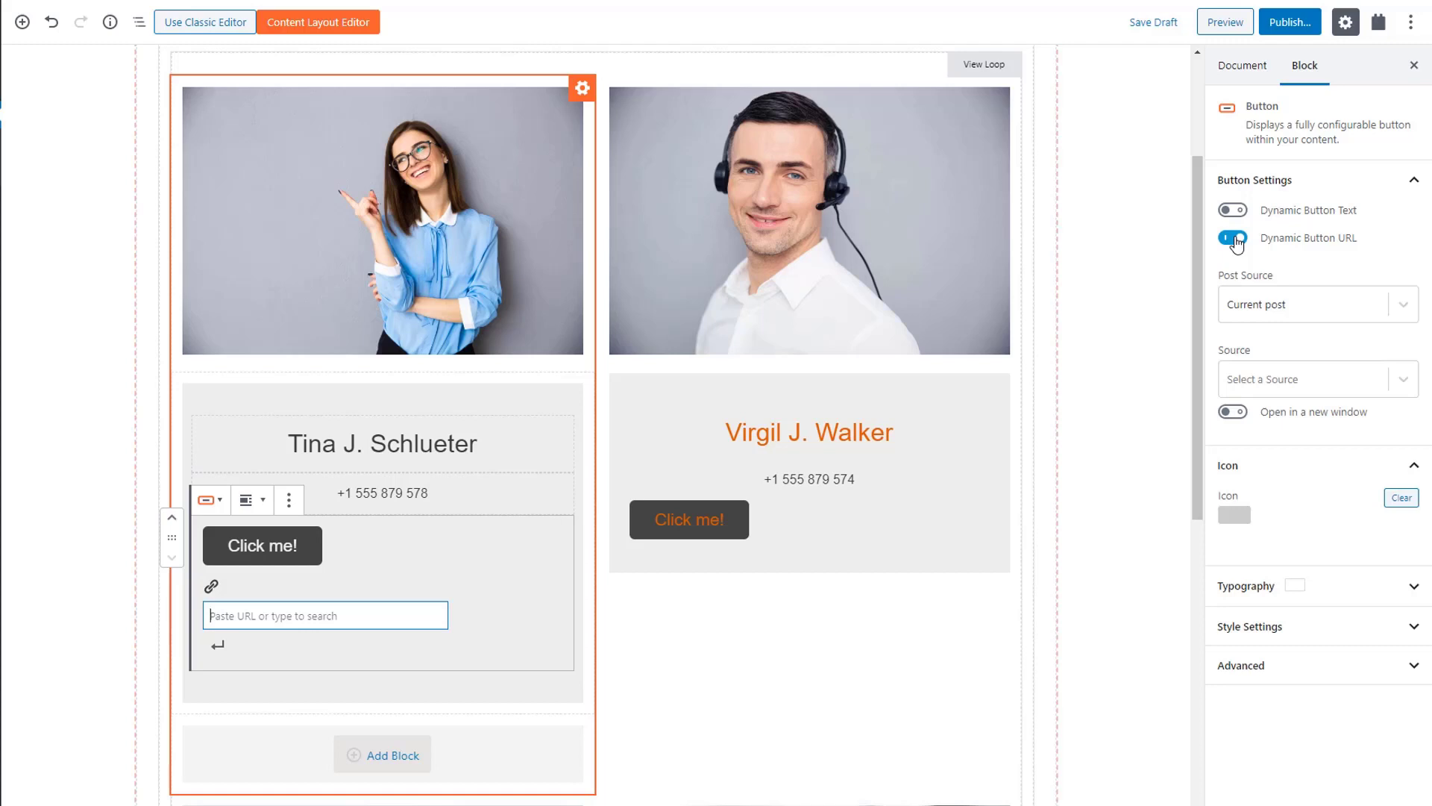
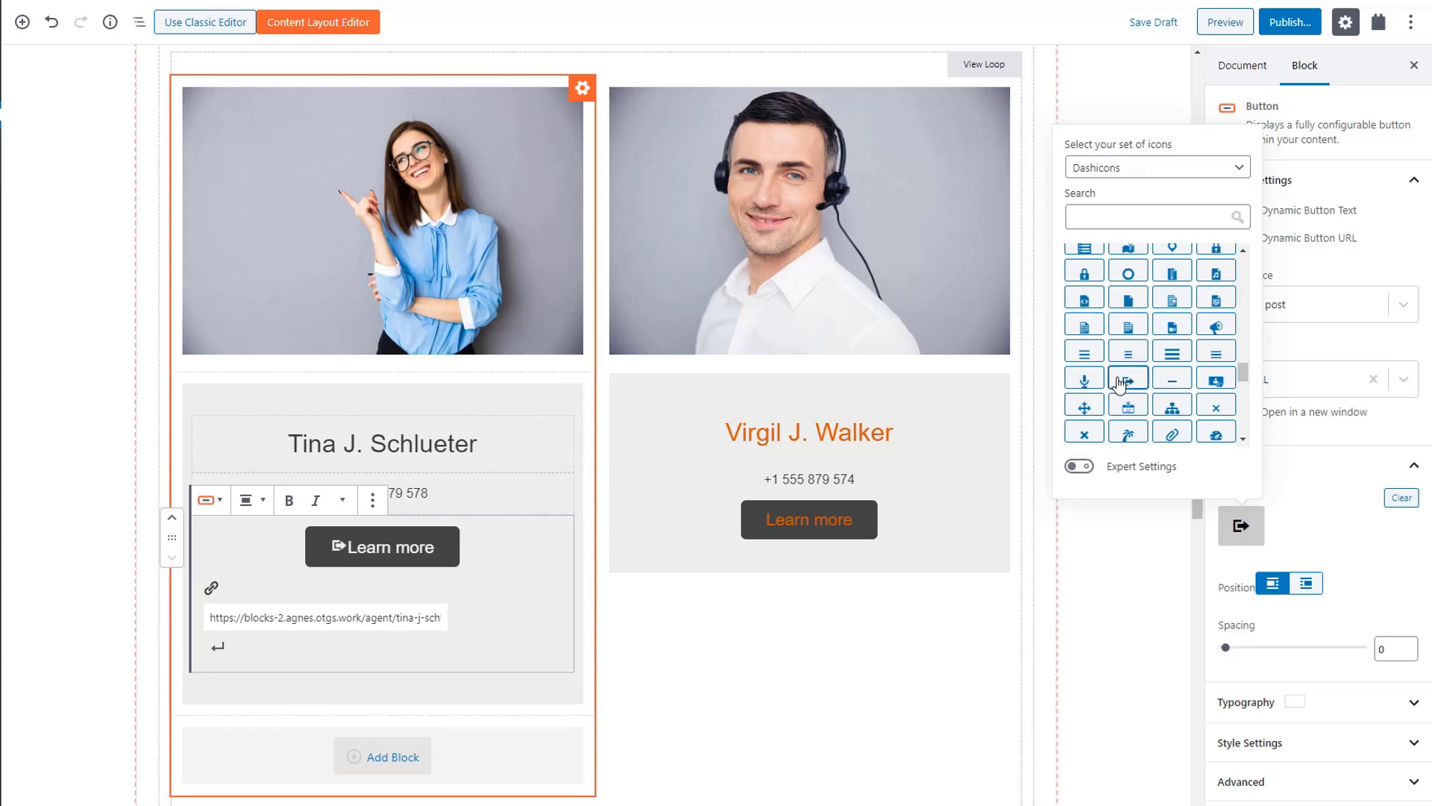
Step: Place the button's icon after the "Learn more" text and set the icon spacing to 10
{"action": "left_click", "coordinate": [1307, 589]}
{"action": "left_click", "coordinate": [1307, 587]}
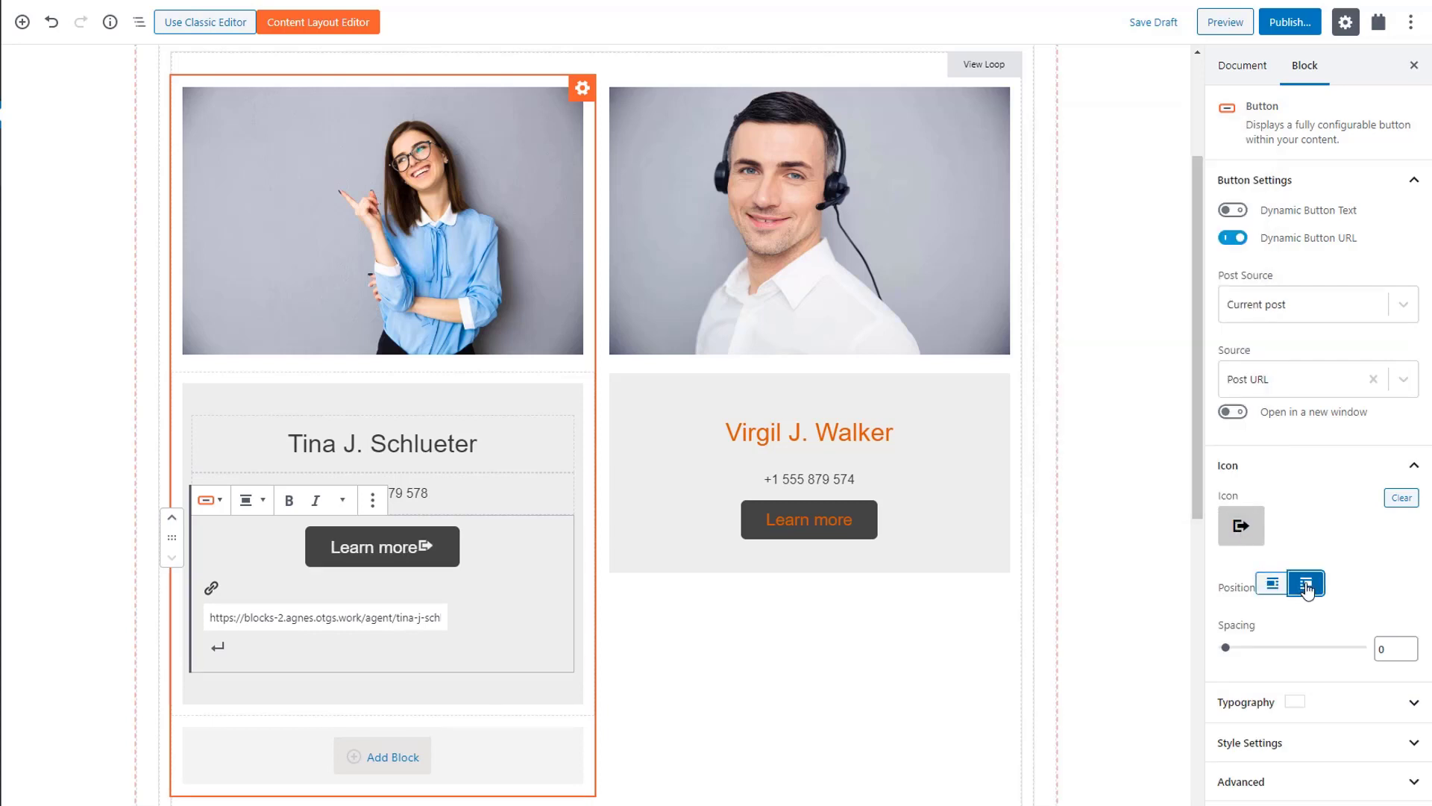
{"action": "left_click", "coordinate": [1409, 646]}
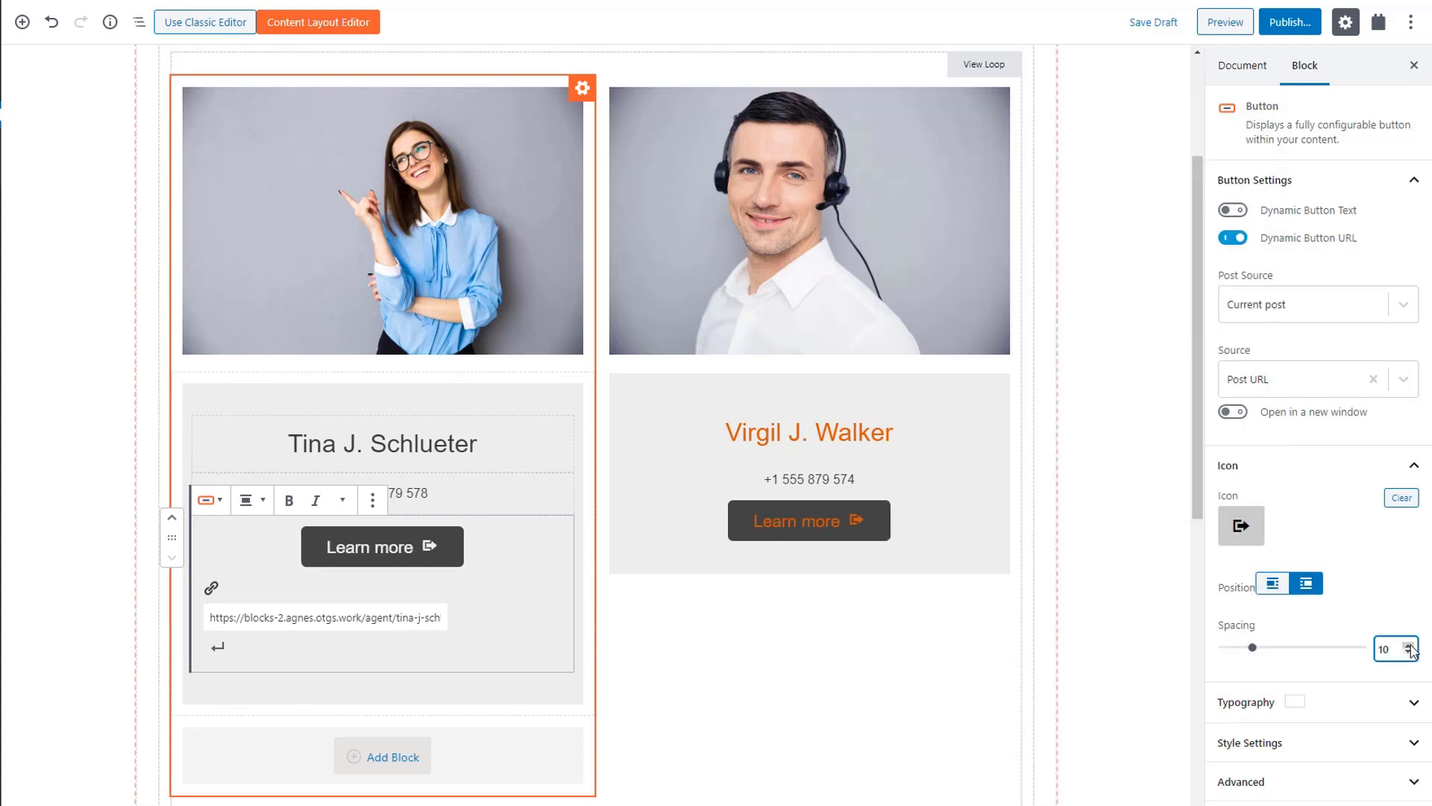
Step: Set the button's normal text color to light grey in its typography settings
{"action": "left_click", "coordinate": [1346, 702]}
{"action": "scroll", "coordinate": [1352, 710], "scroll_direction": "down", "scroll_amount": 7}
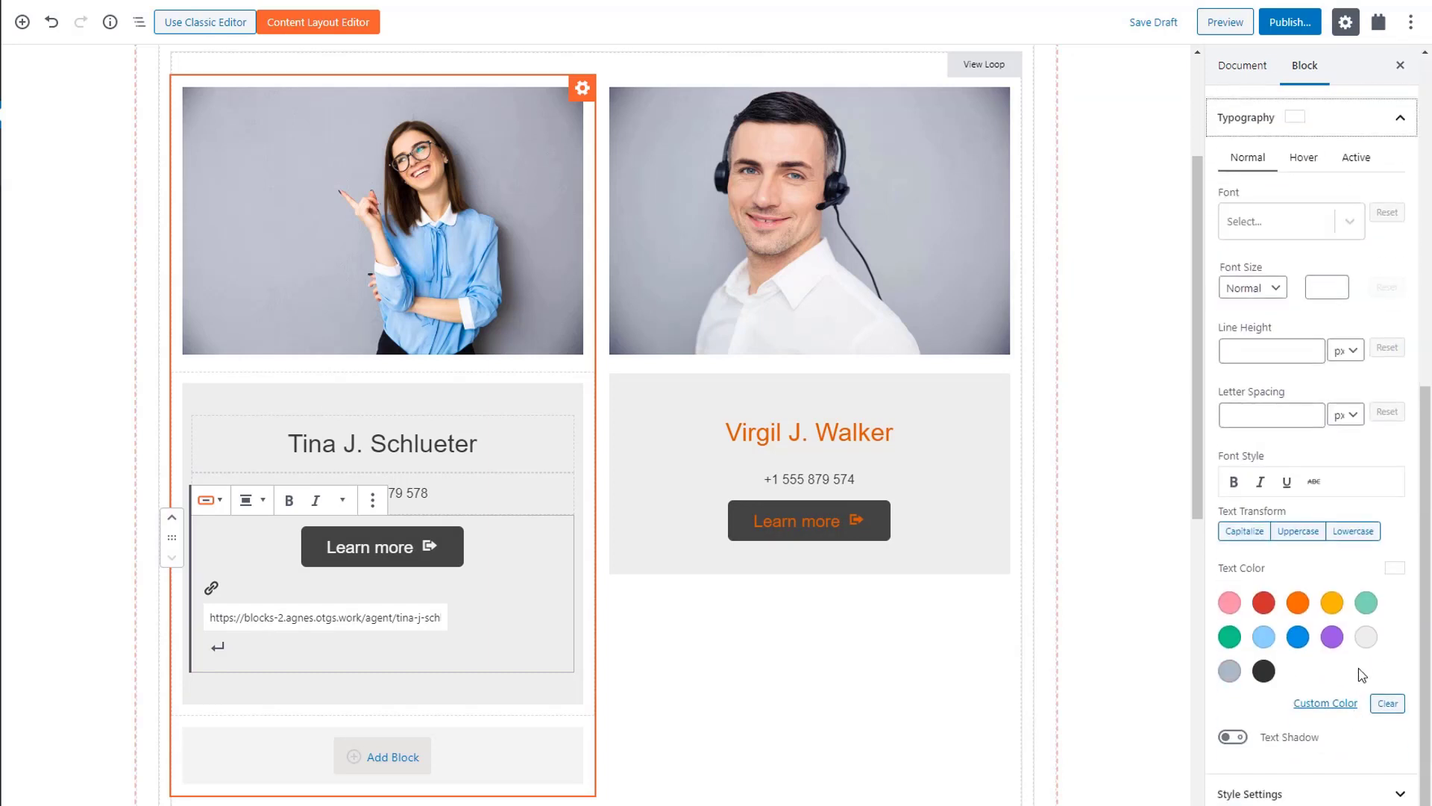
{"action": "left_click", "coordinate": [1367, 638]}
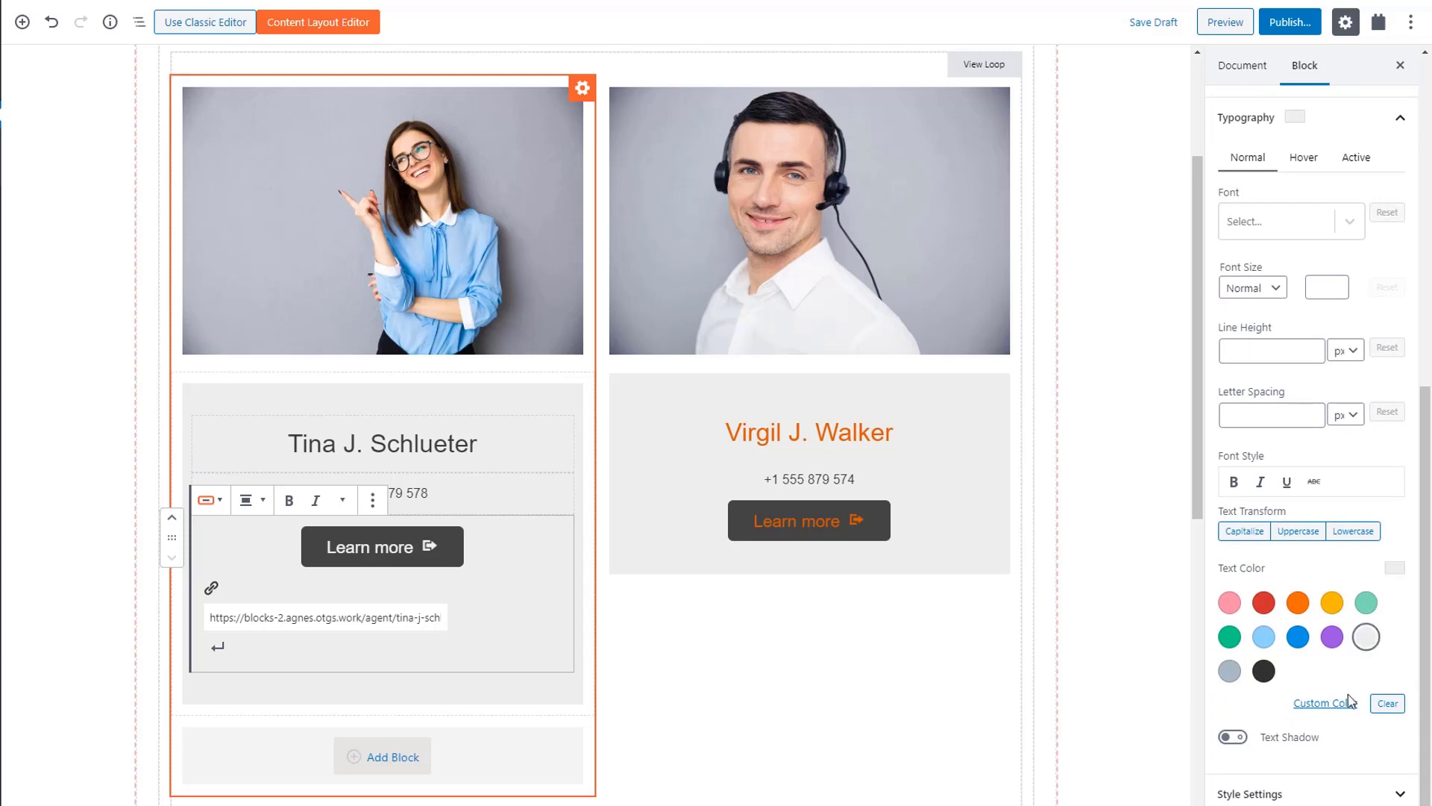
Step: Set the button's background color to orange for the normal state and blue for the hover state
{"action": "left_click", "coordinate": [1332, 795]}
{"action": "scroll", "coordinate": [1332, 795], "scroll_direction": "down", "scroll_amount": 6}
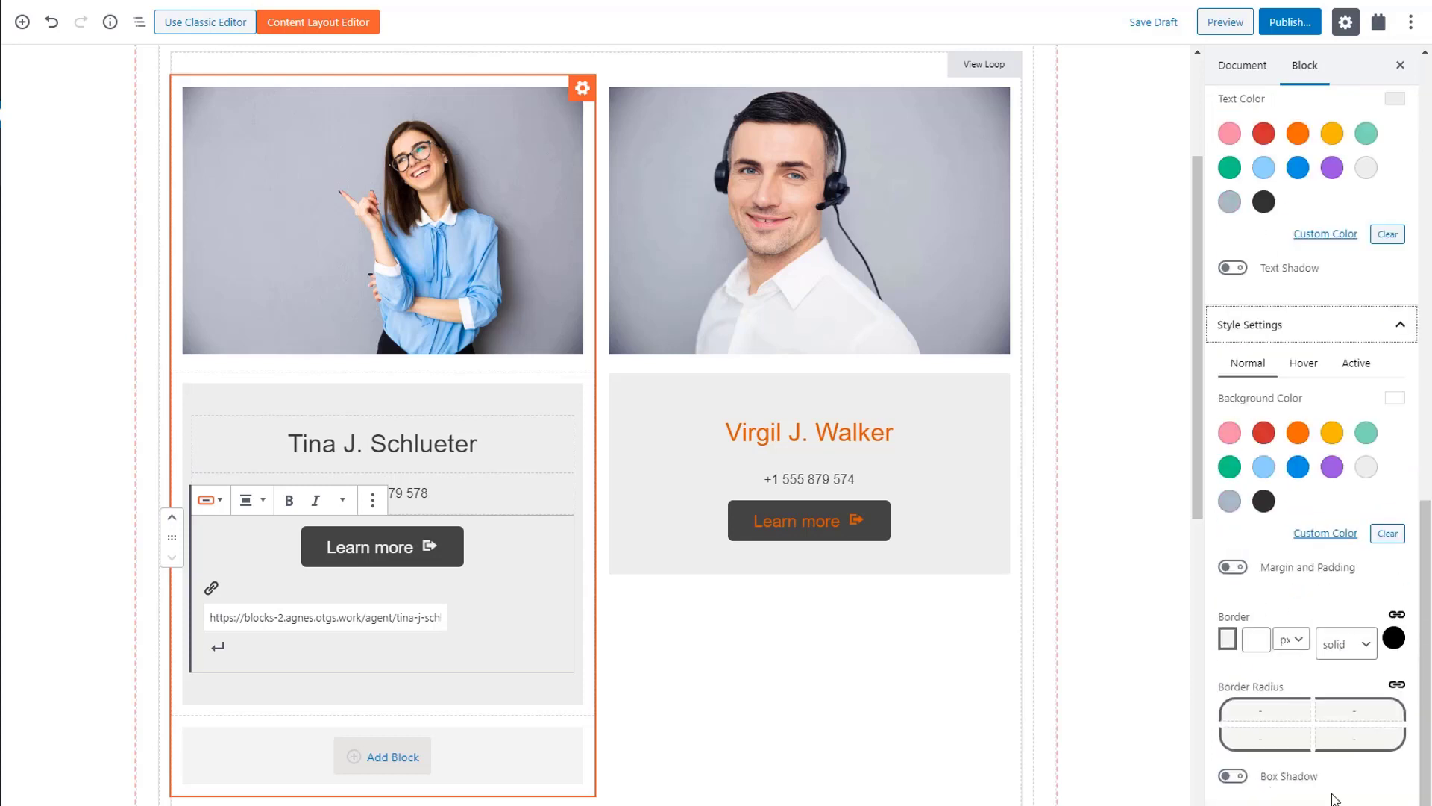
{"action": "left_click", "coordinate": [1295, 436]}
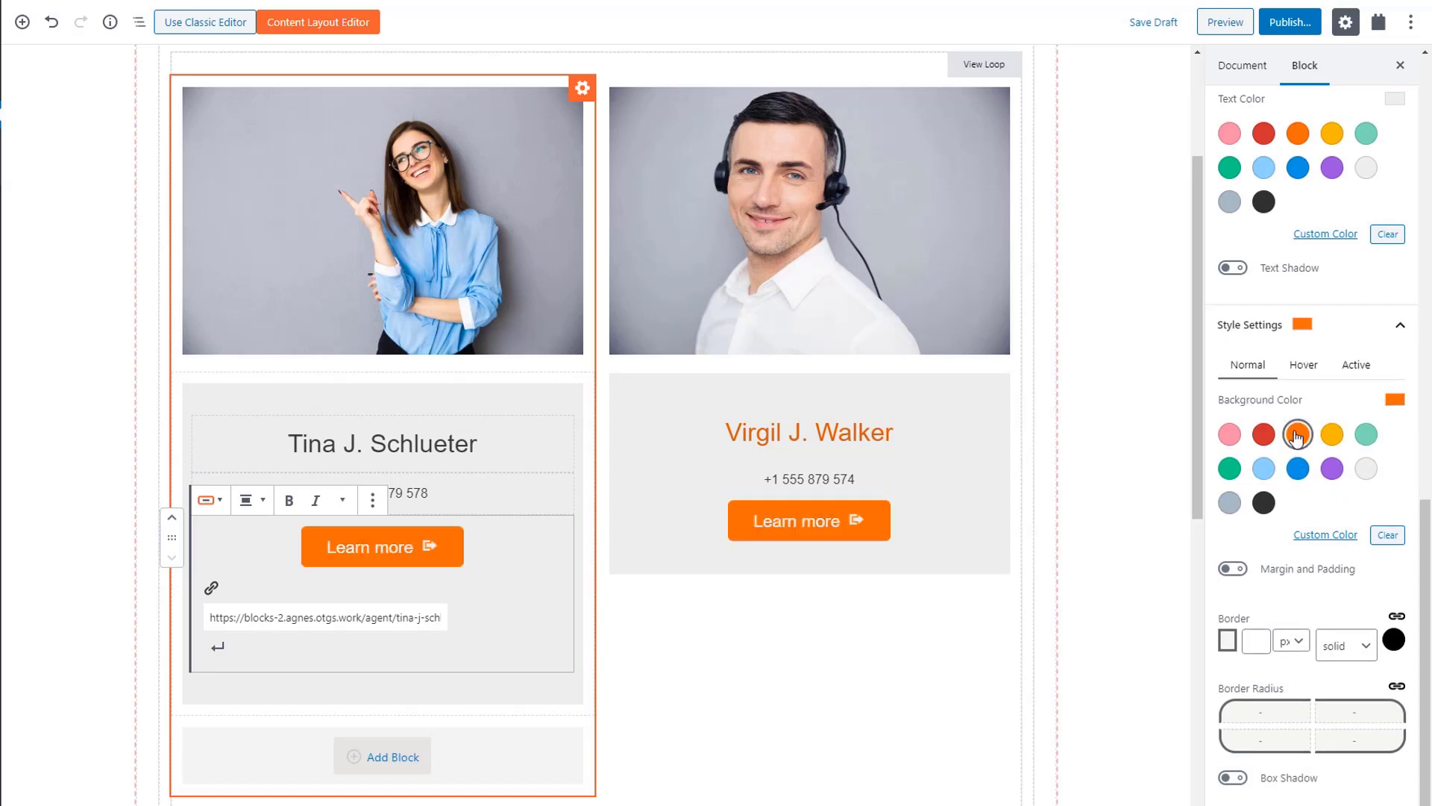
{"action": "left_click", "coordinate": [1302, 368]}
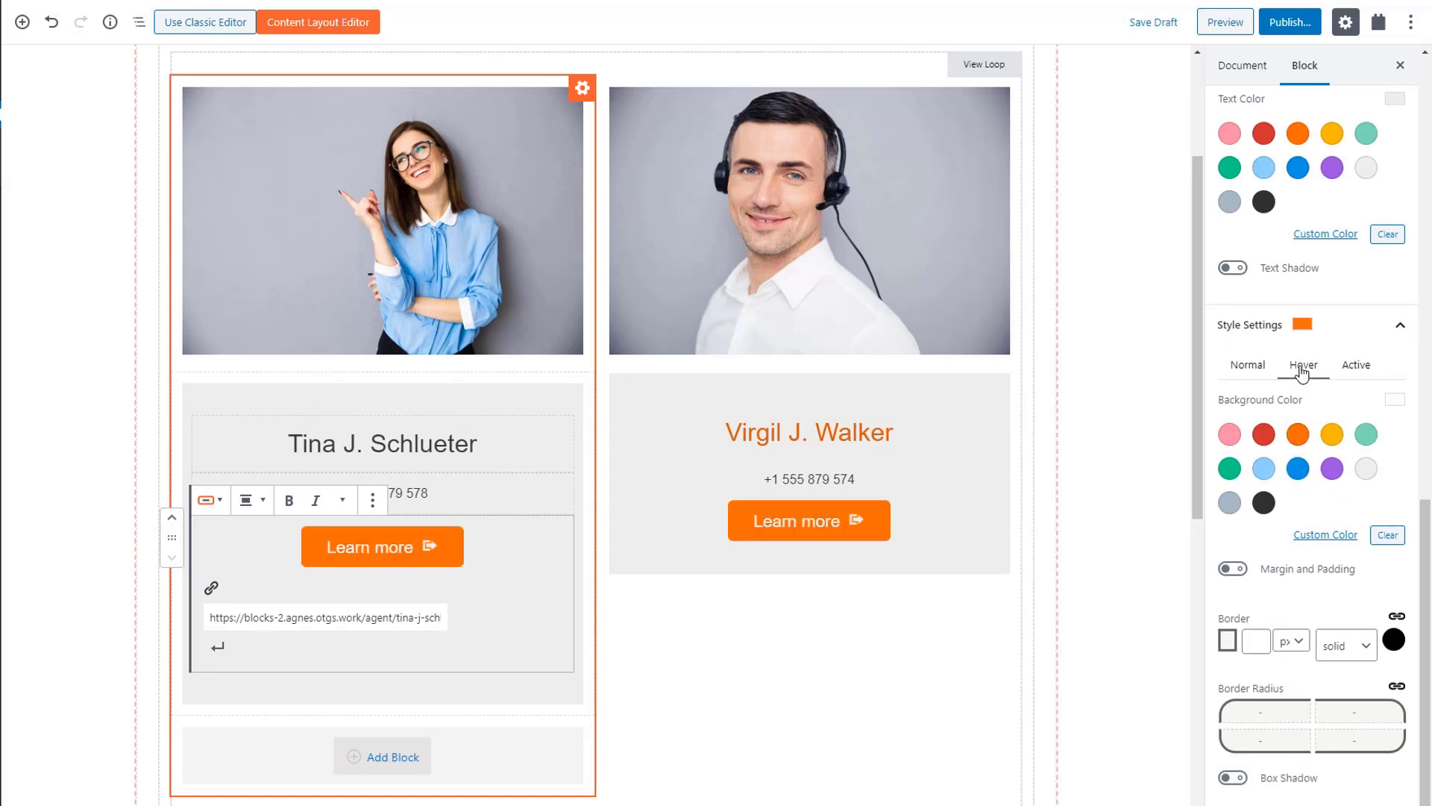
{"action": "left_click", "coordinate": [1298, 470]}
{"action": "left_click", "coordinate": [1105, 562]}
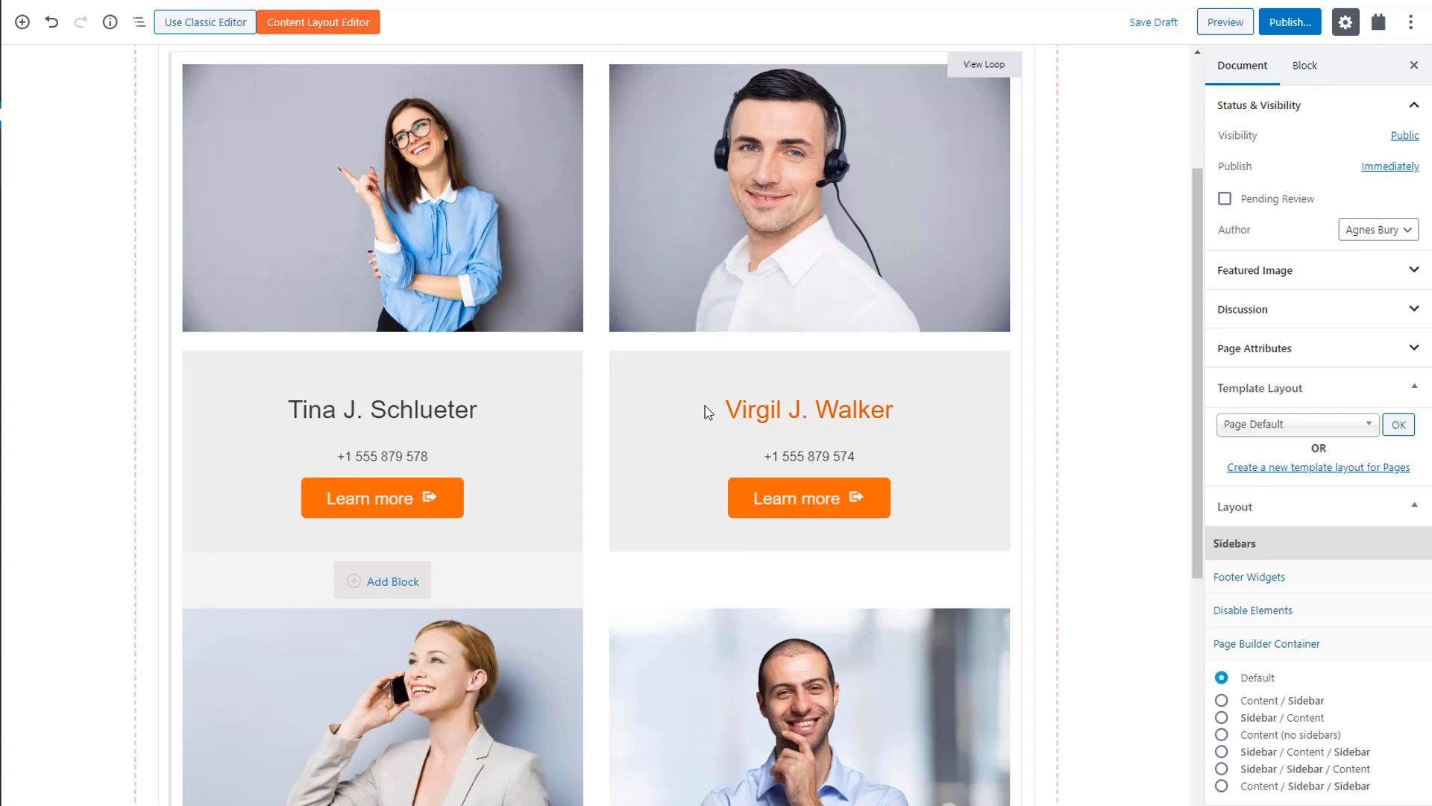
Step: Set the top margin of the container block holding the agent's details to -14px
{"action": "left_click", "coordinate": [545, 392]}
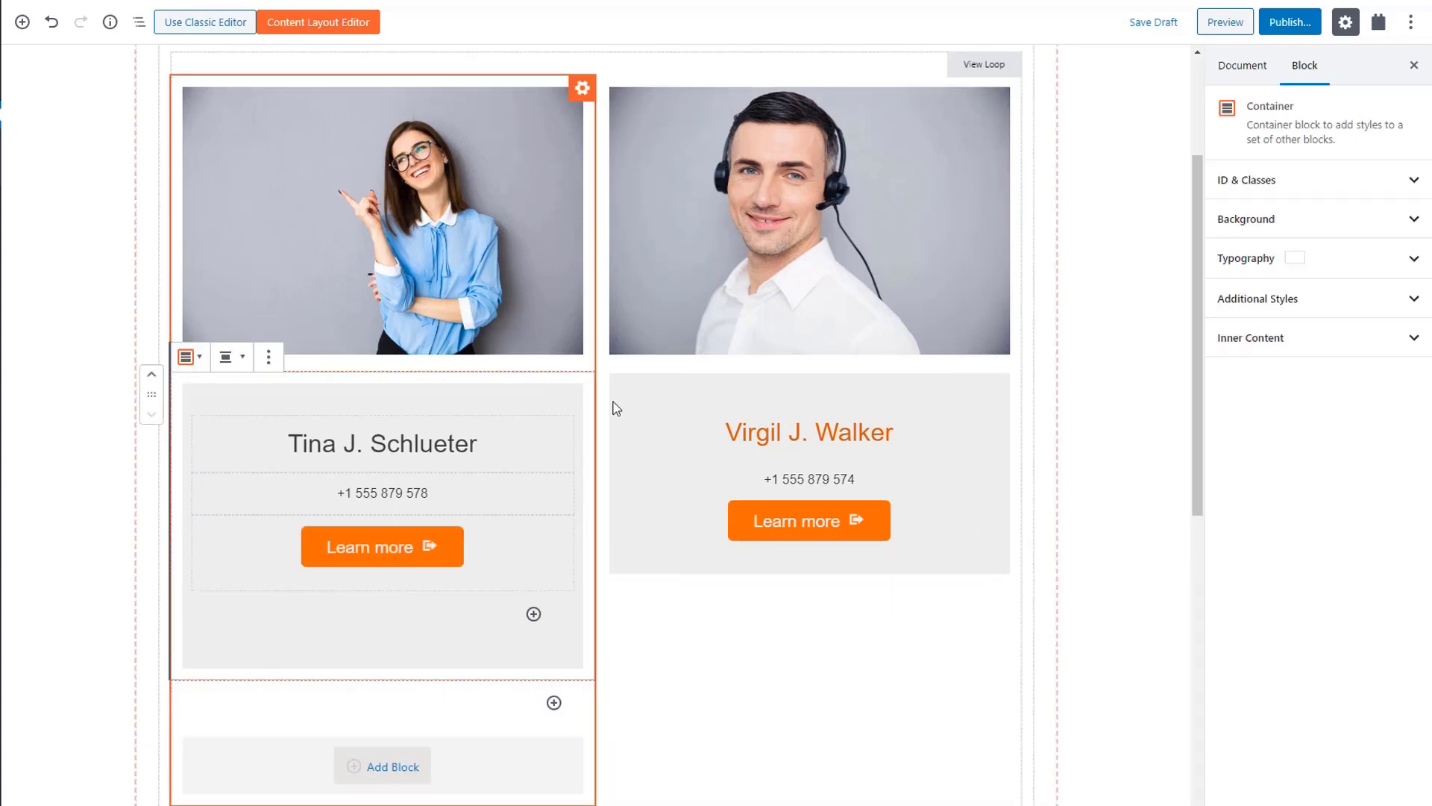
{"action": "left_click", "coordinate": [1342, 305]}
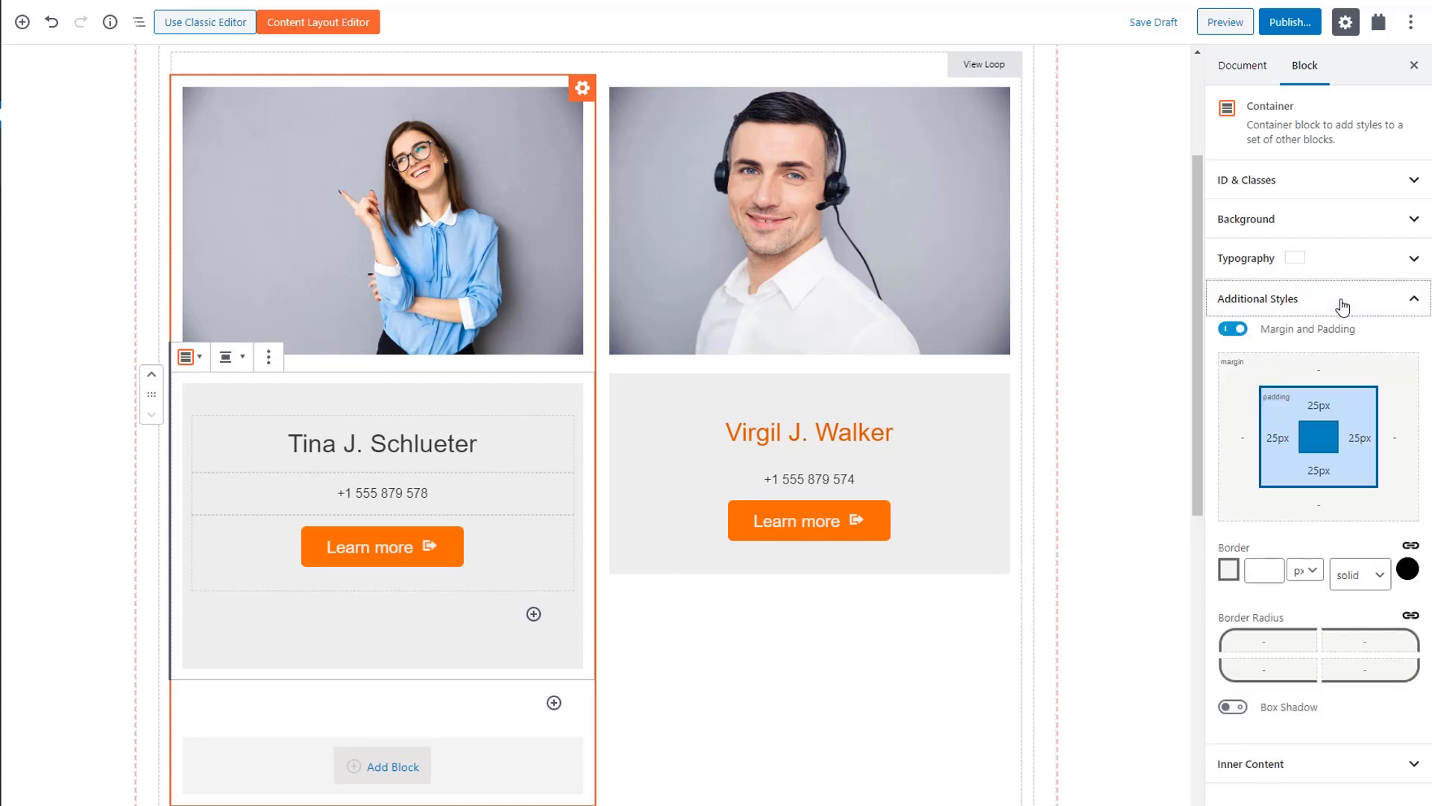
{"action": "left_click", "coordinate": [1319, 364]}
{"action": "type", "text": "-14px"}
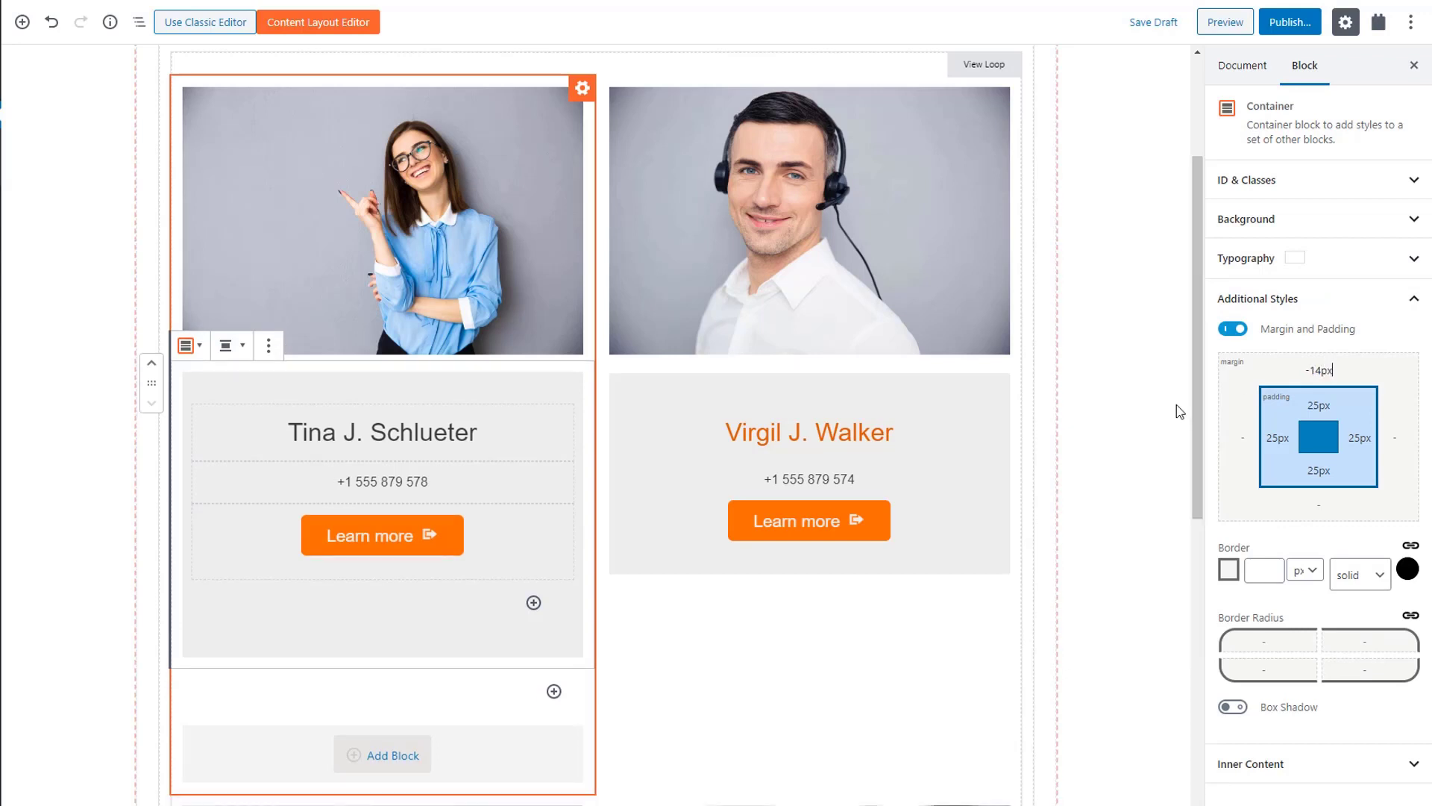
{"action": "left_click", "coordinate": [1157, 411]}
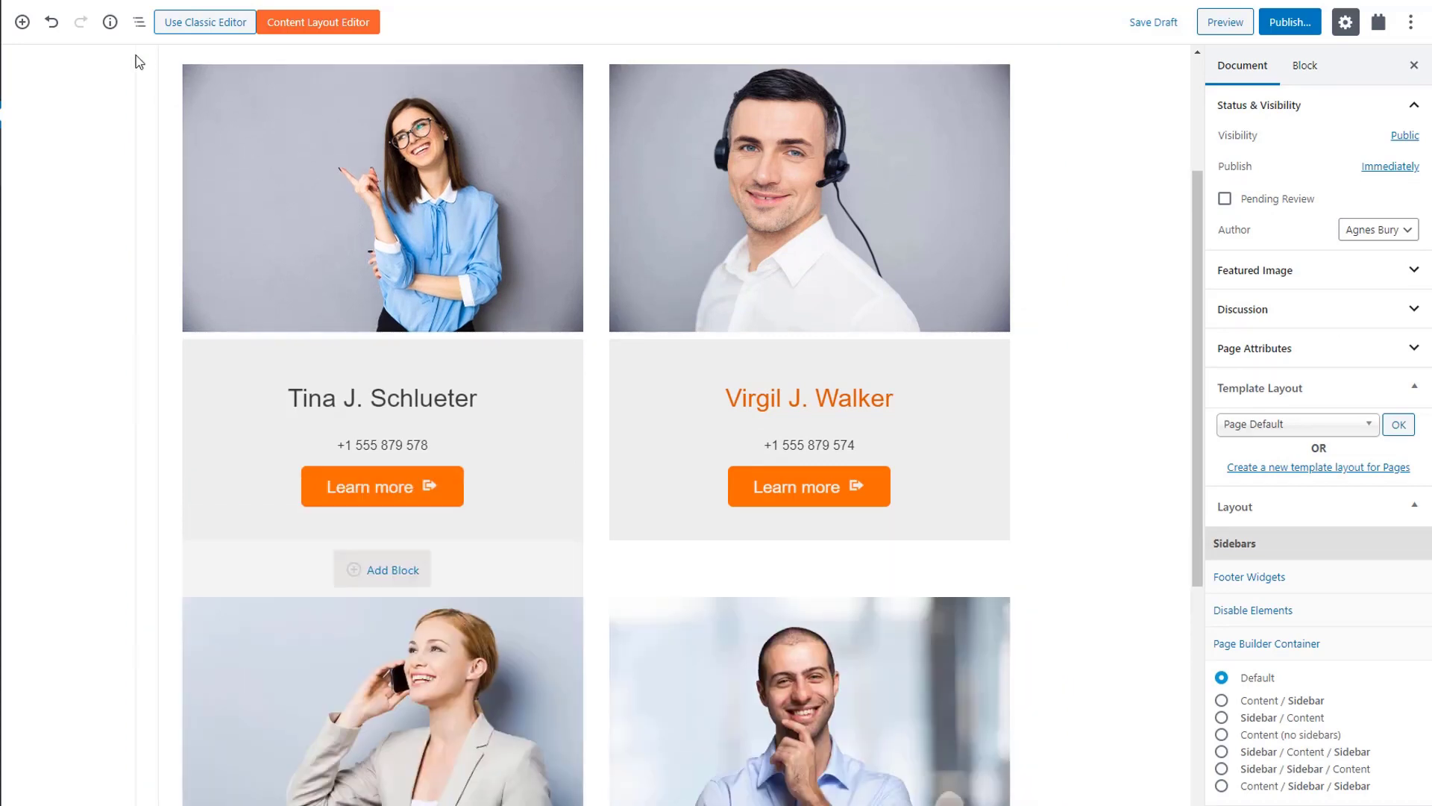
Step: Set the View Loop's grid style to 4 columns
{"action": "left_click", "coordinate": [138, 29]}
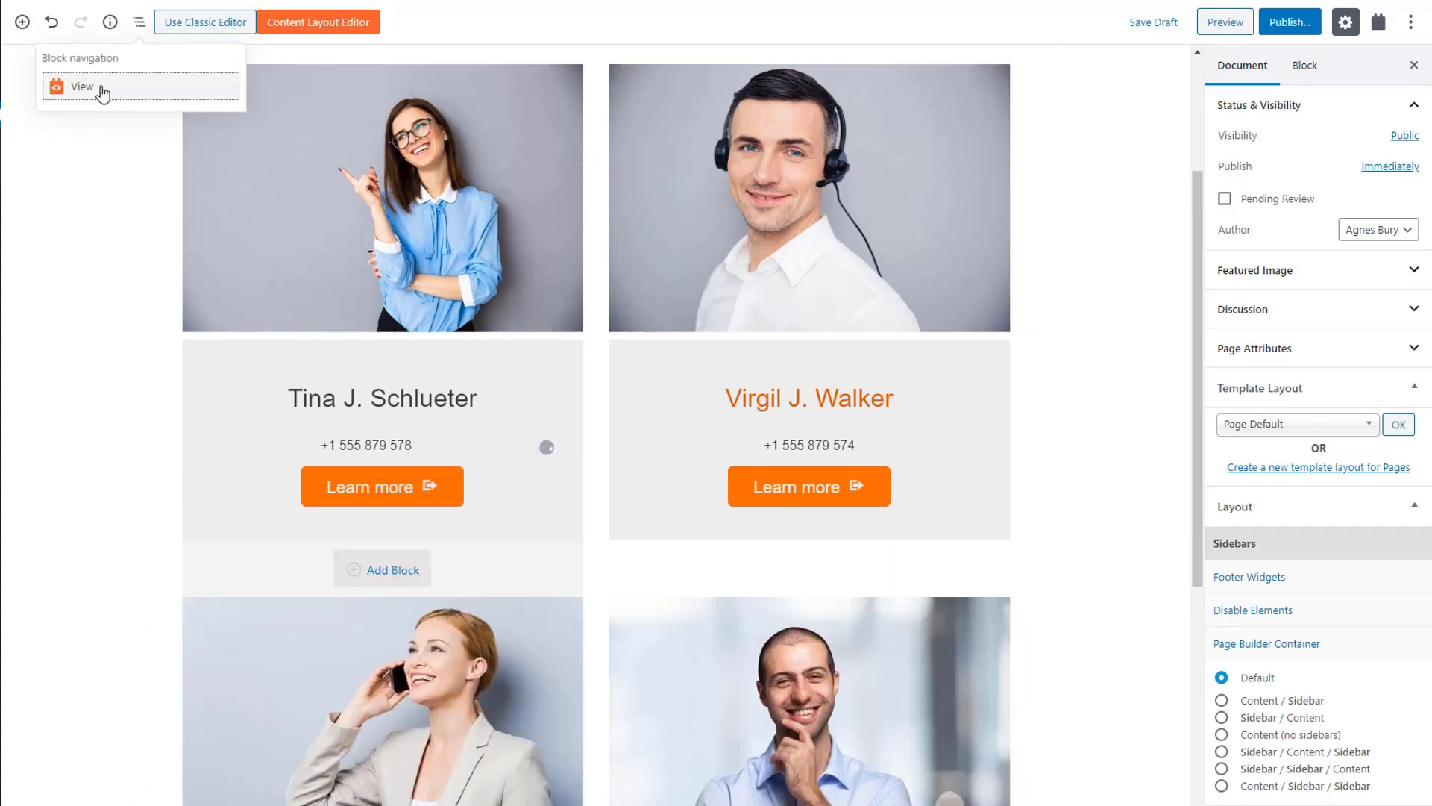
{"action": "left_click", "coordinate": [102, 88]}
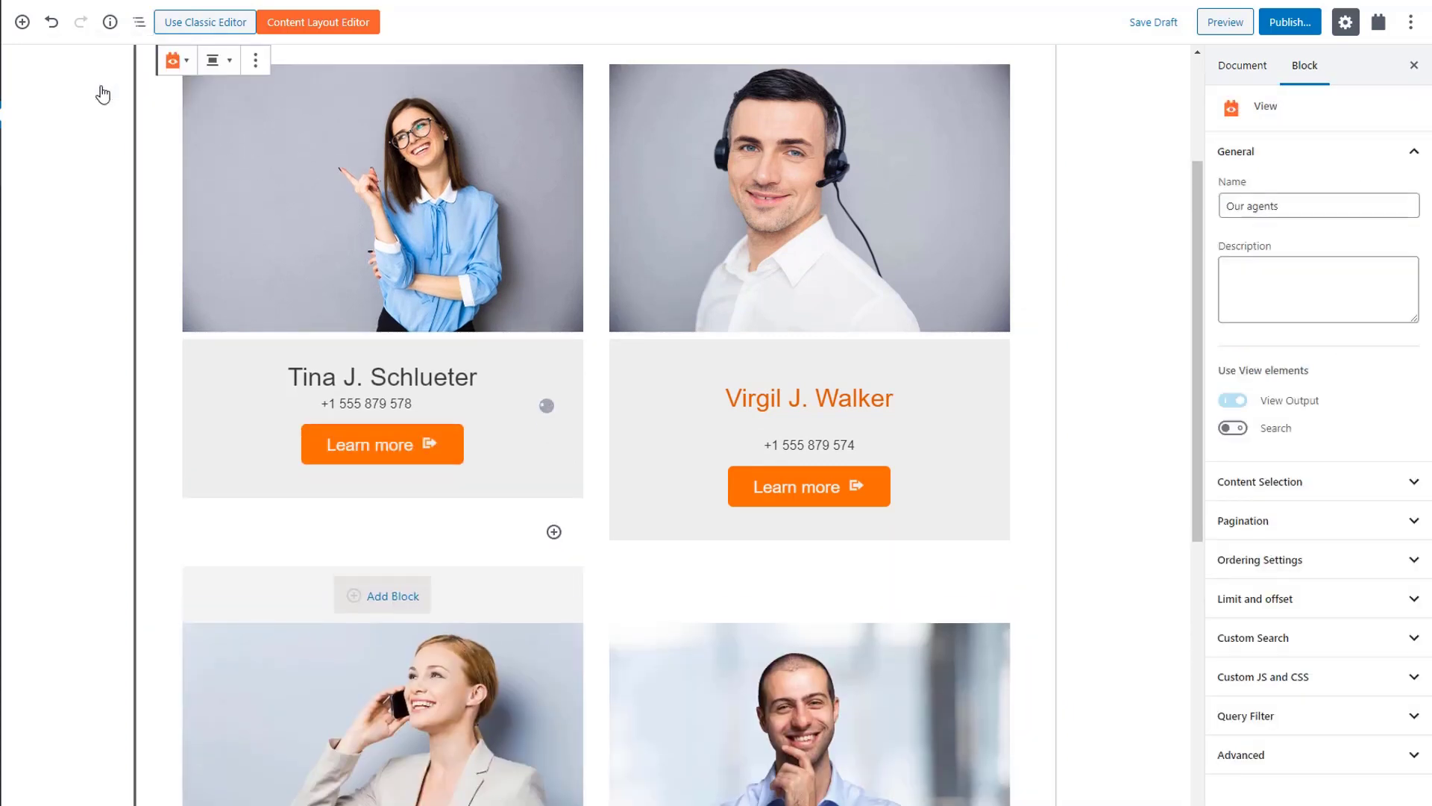
{"action": "left_click", "coordinate": [139, 30]}
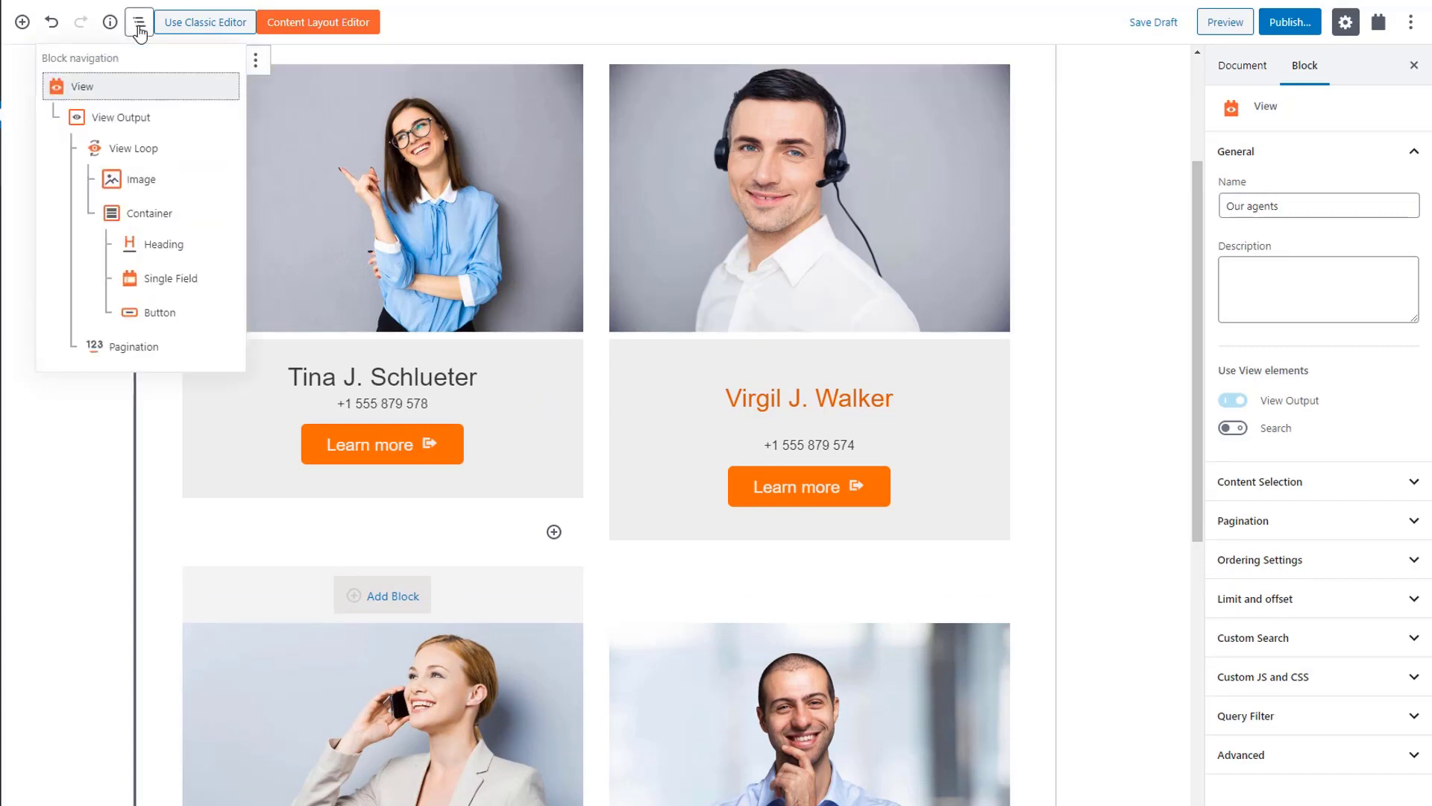
{"action": "left_click", "coordinate": [128, 147]}
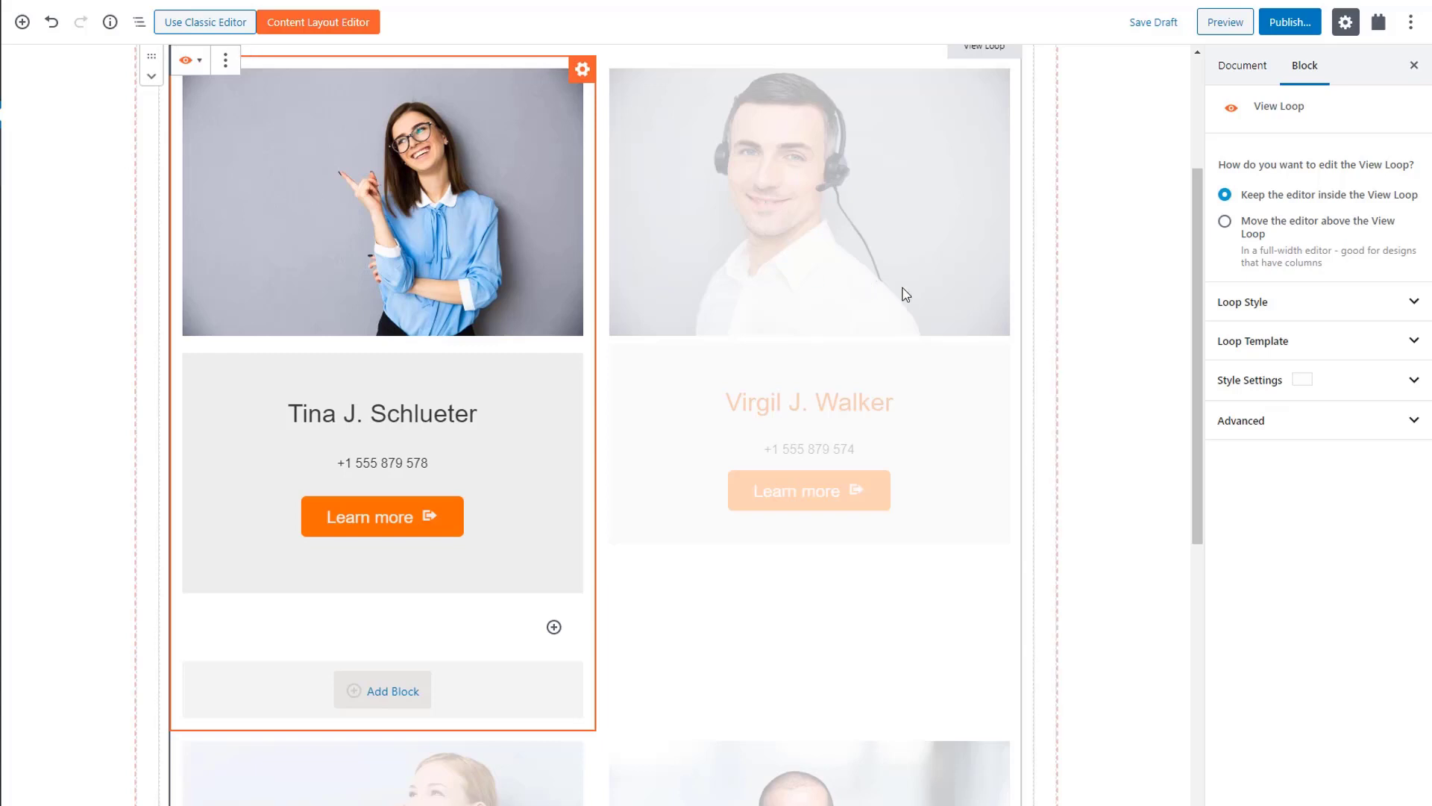
{"action": "left_click", "coordinate": [1342, 308]}
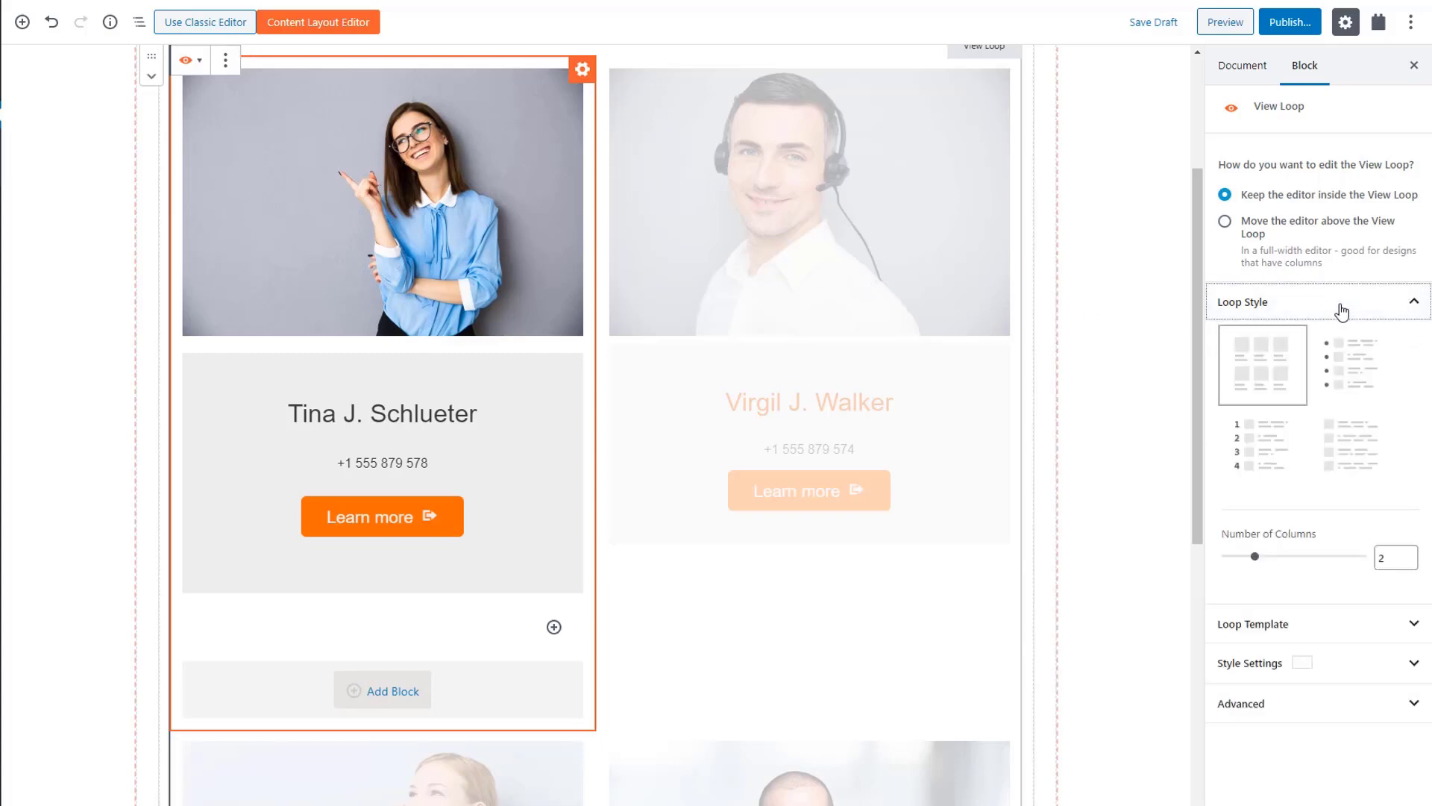
{"action": "left_click", "coordinate": [1409, 554]}
{"action": "left_click", "coordinate": [1409, 554]}
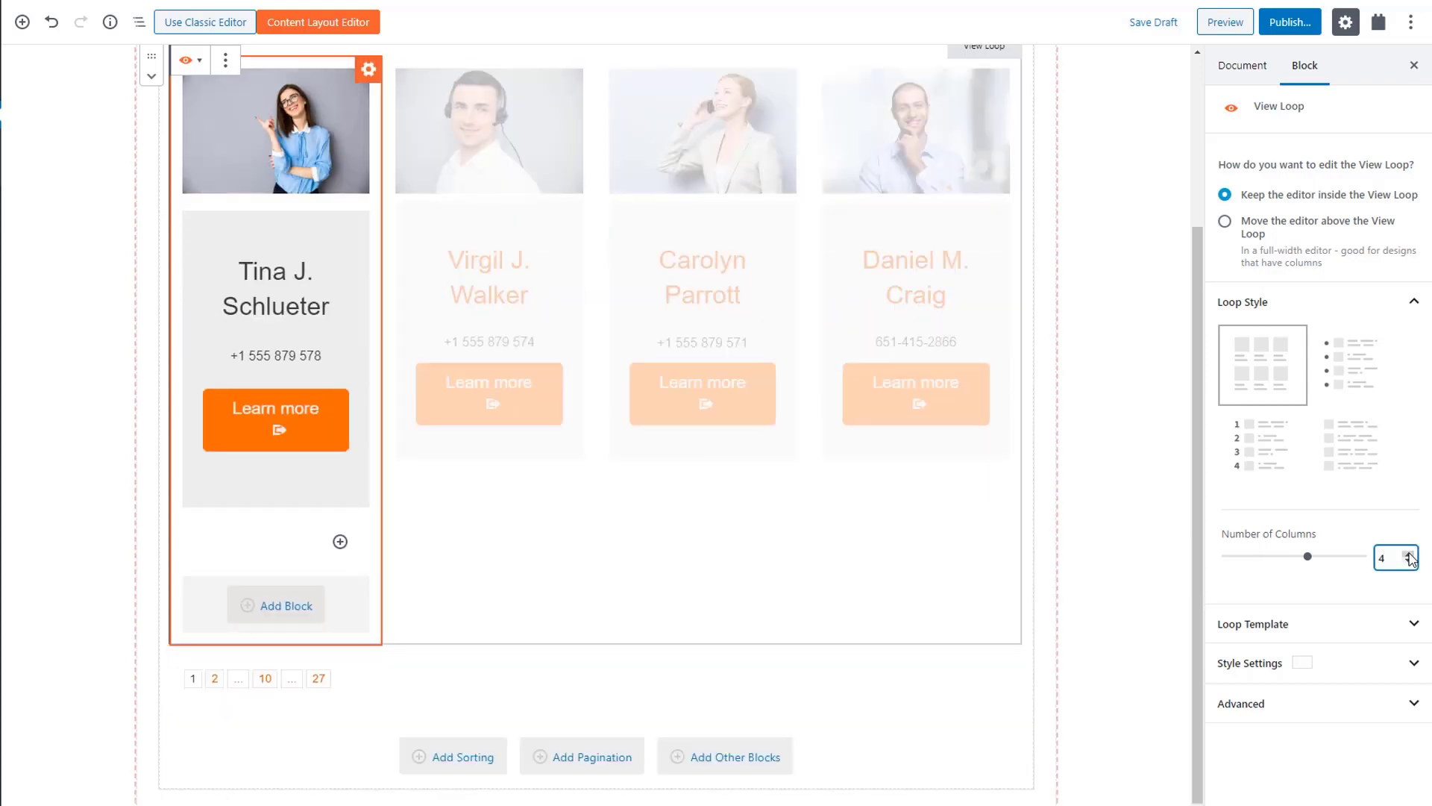
{"action": "left_click", "coordinate": [1267, 191]}
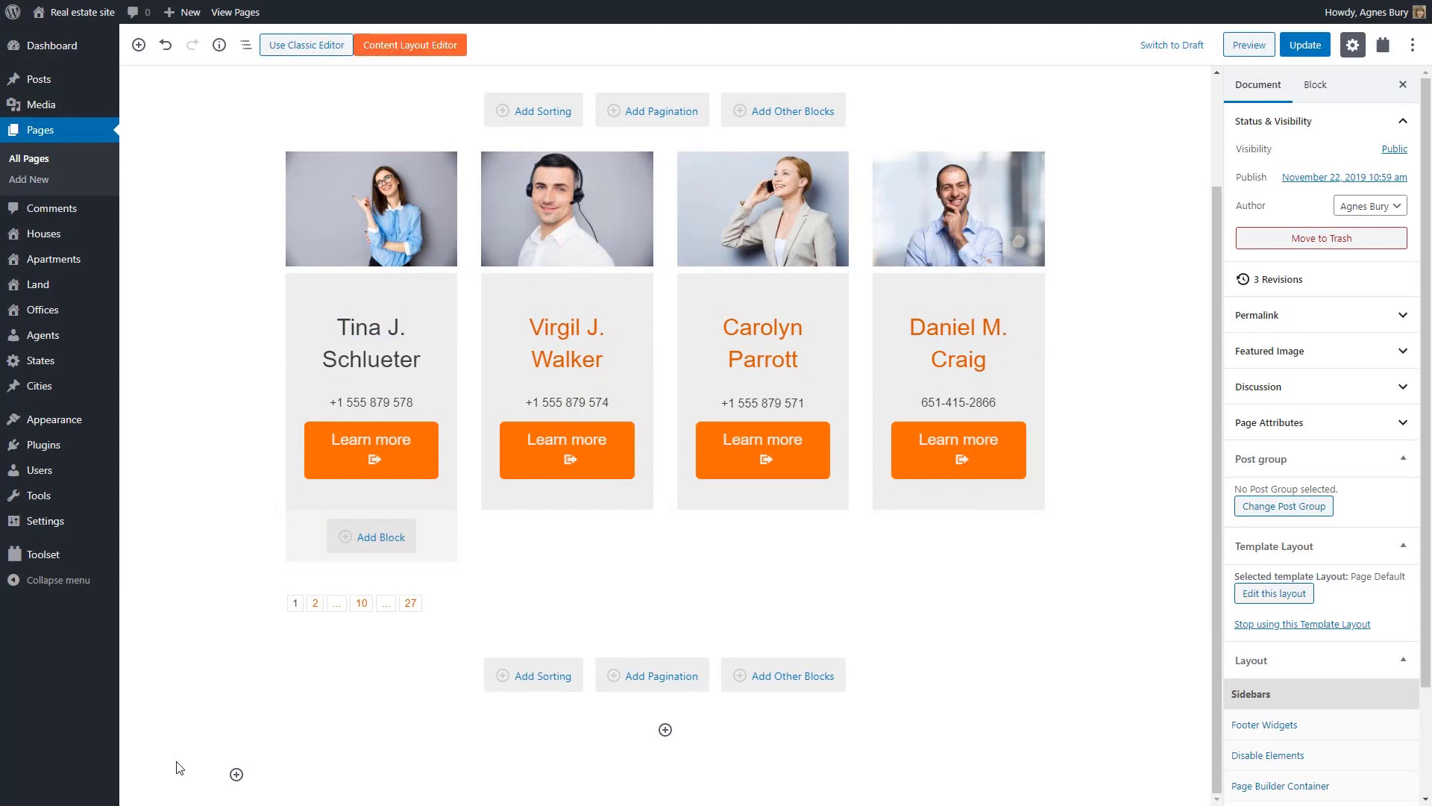
Step: Insert a Separator block and a Toolset Map block below the agents View
{"action": "left_click", "coordinate": [236, 775]}
{"action": "type", "text": "separ"}
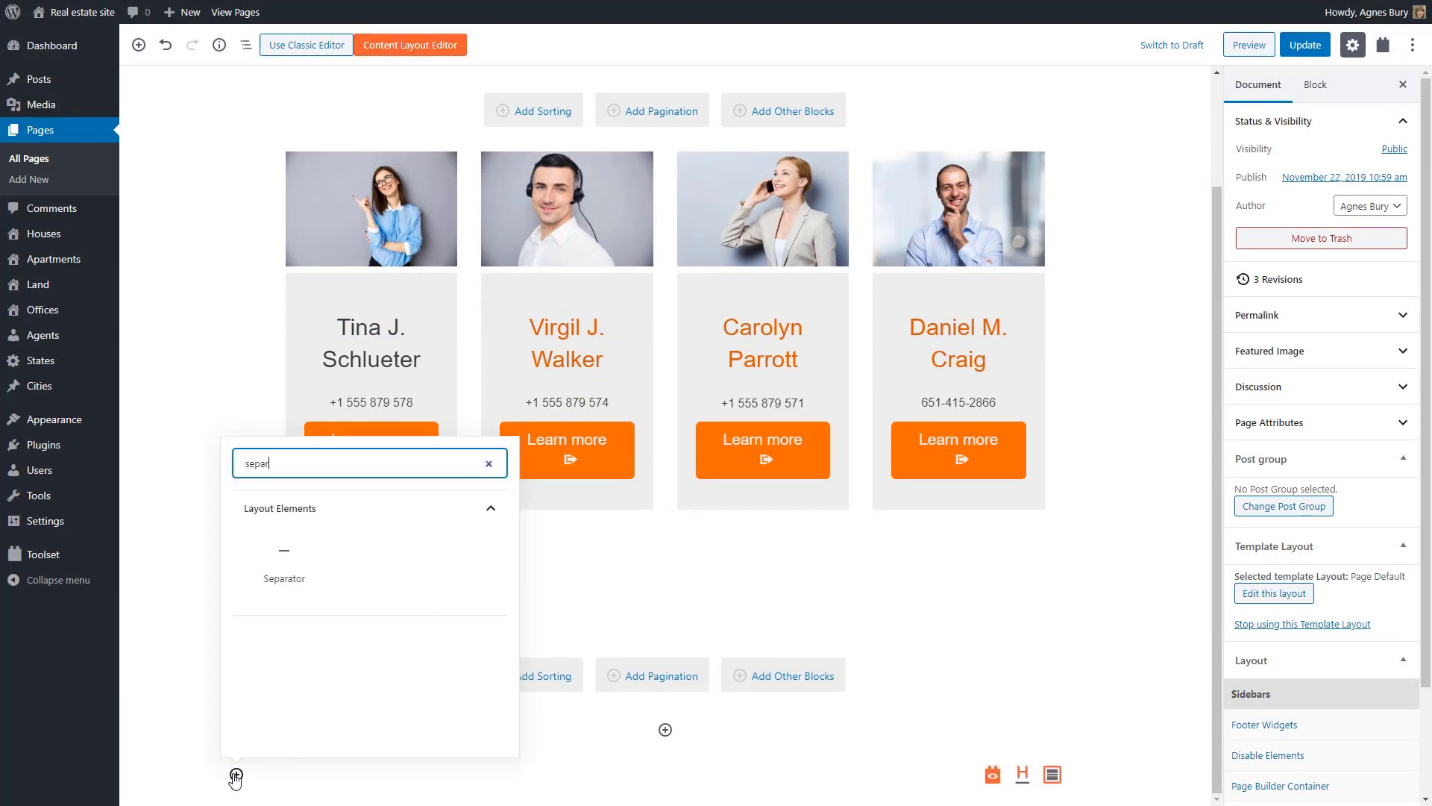
{"action": "left_click", "coordinate": [296, 584]}
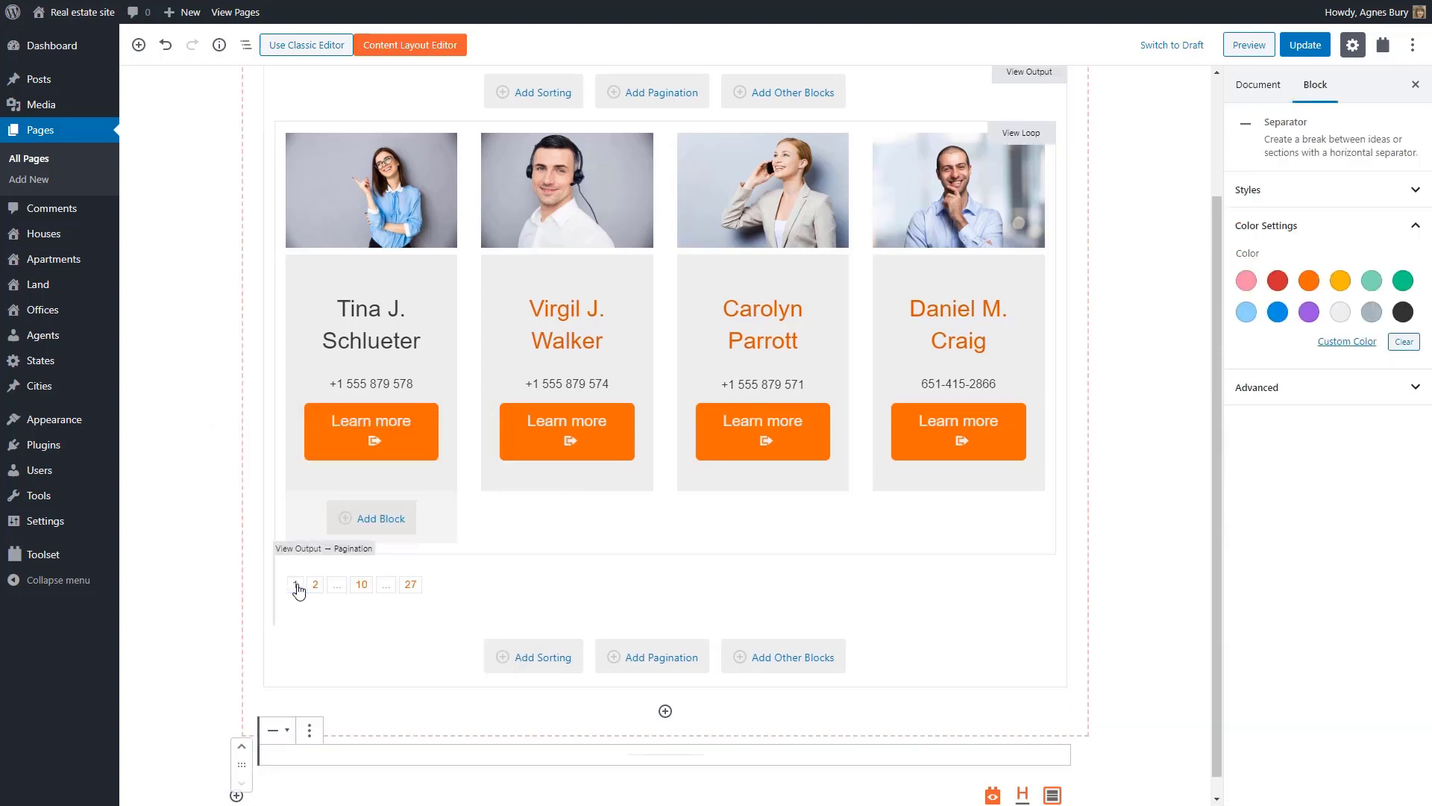
{"action": "left_click", "coordinate": [235, 797]}
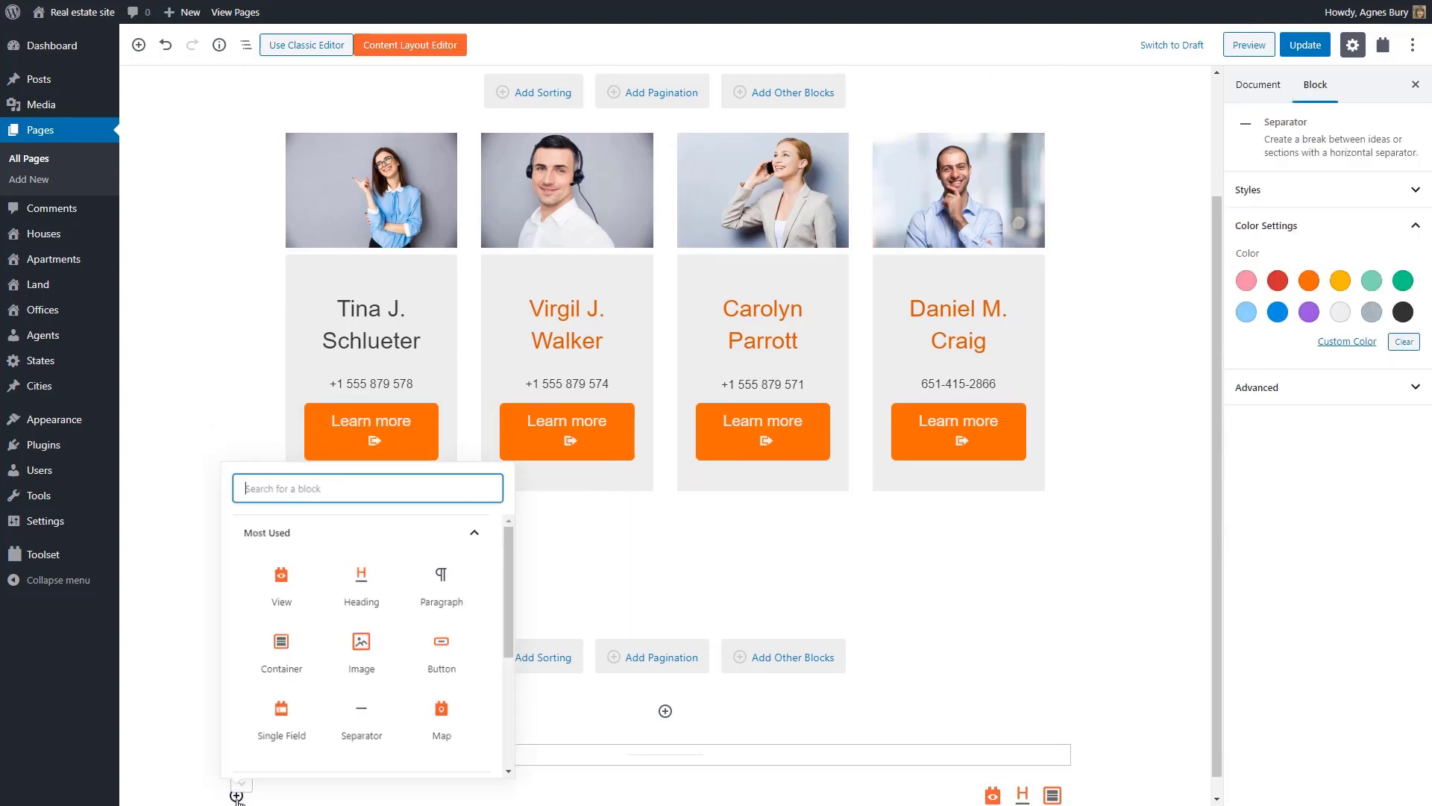
{"action": "type", "text": "map"}
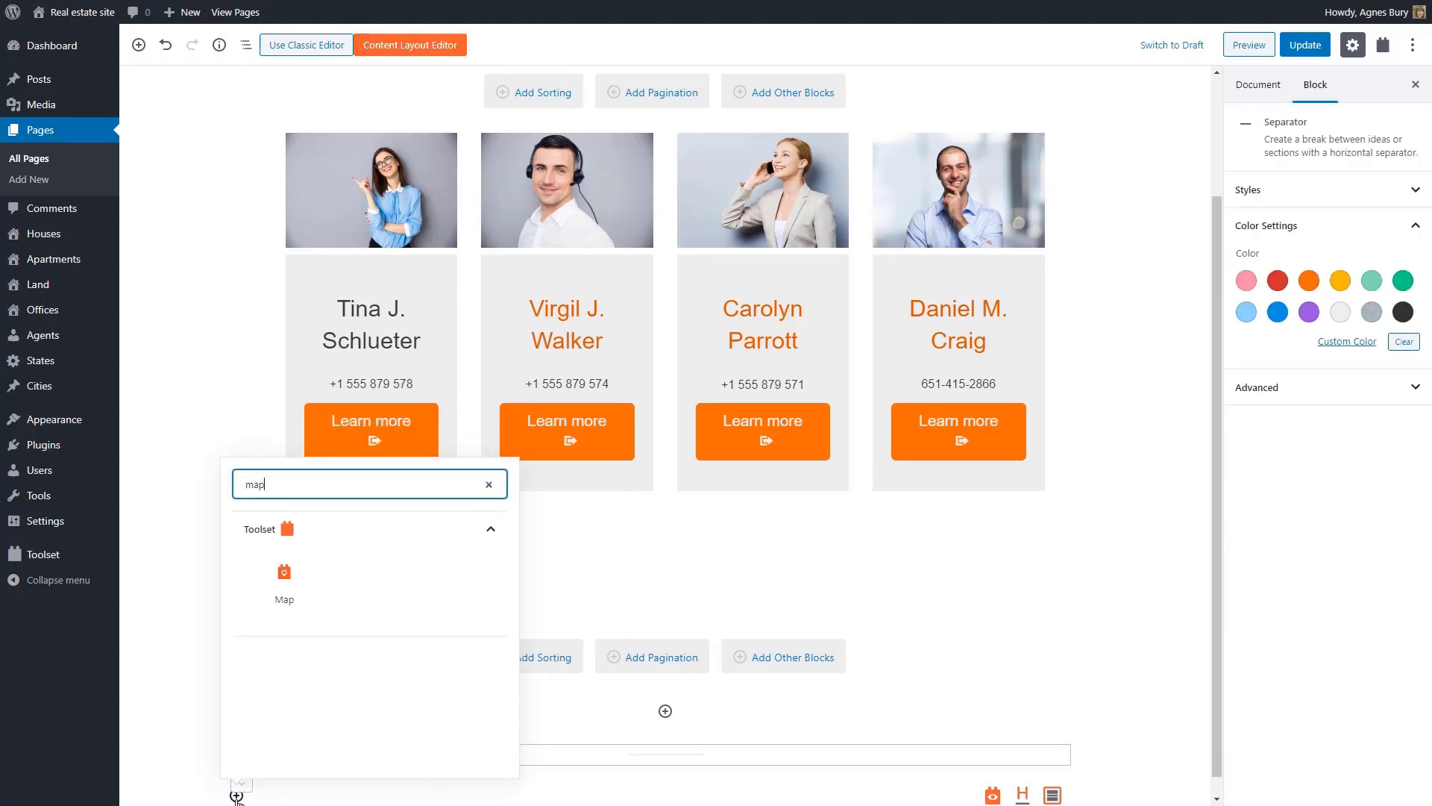
{"action": "left_click", "coordinate": [284, 589]}
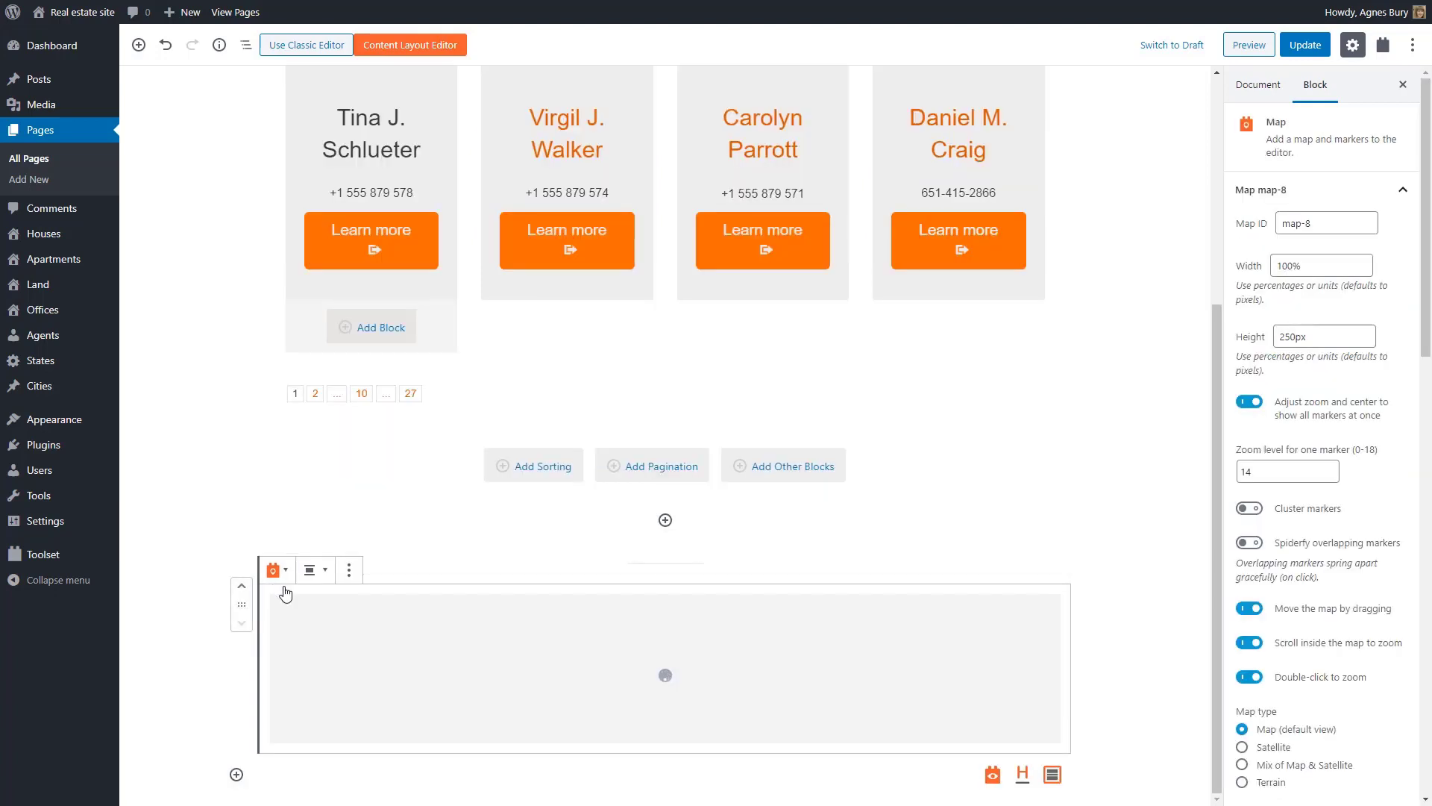
Step: Set the map marker's address to "London Bridge, London, UK" and give it the orange office-building icon
{"action": "left_click_drag", "start_coordinate": [1421, 343], "coordinate": [1423, 741]}
{"action": "left_click", "coordinate": [1305, 631]}
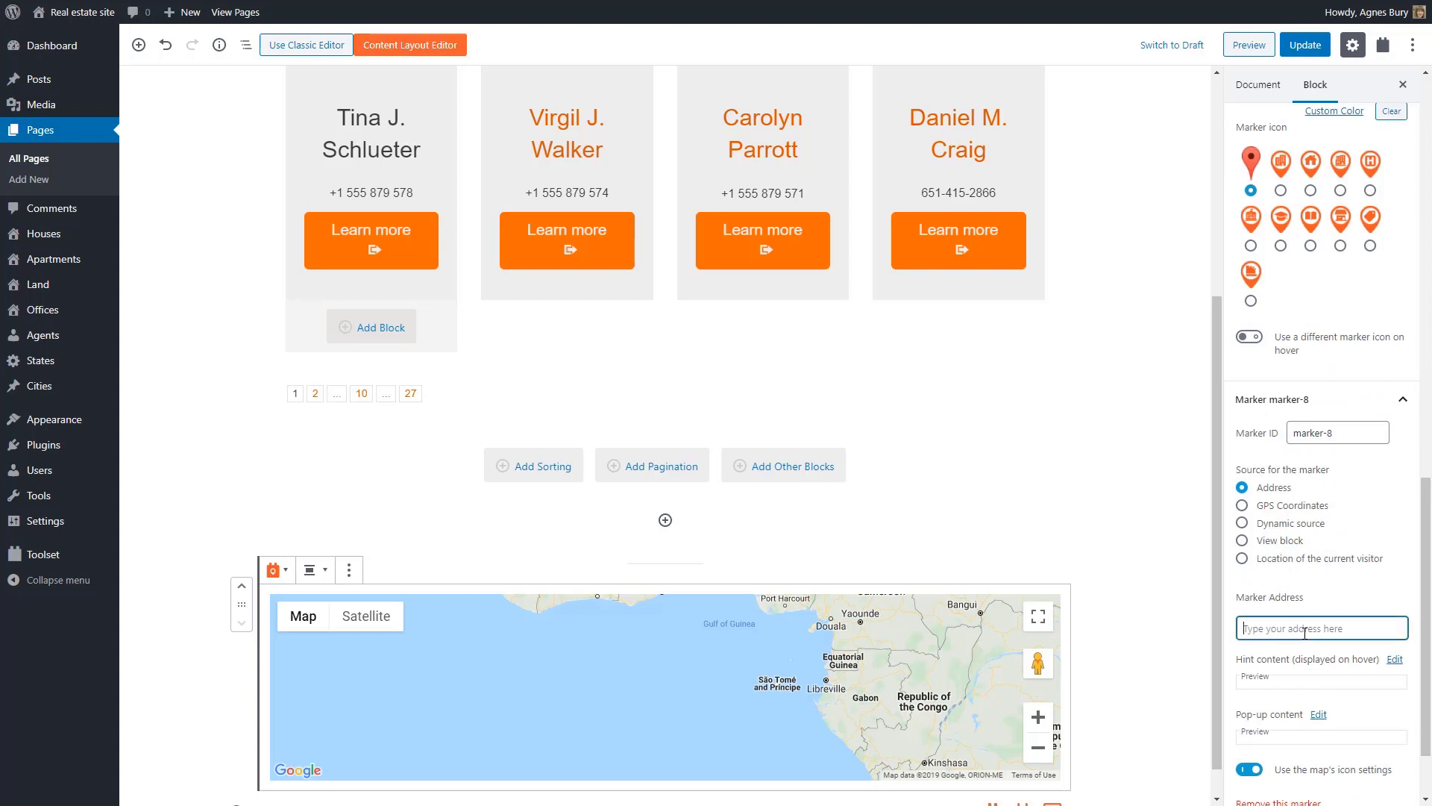
{"action": "type", "text": "lo"}
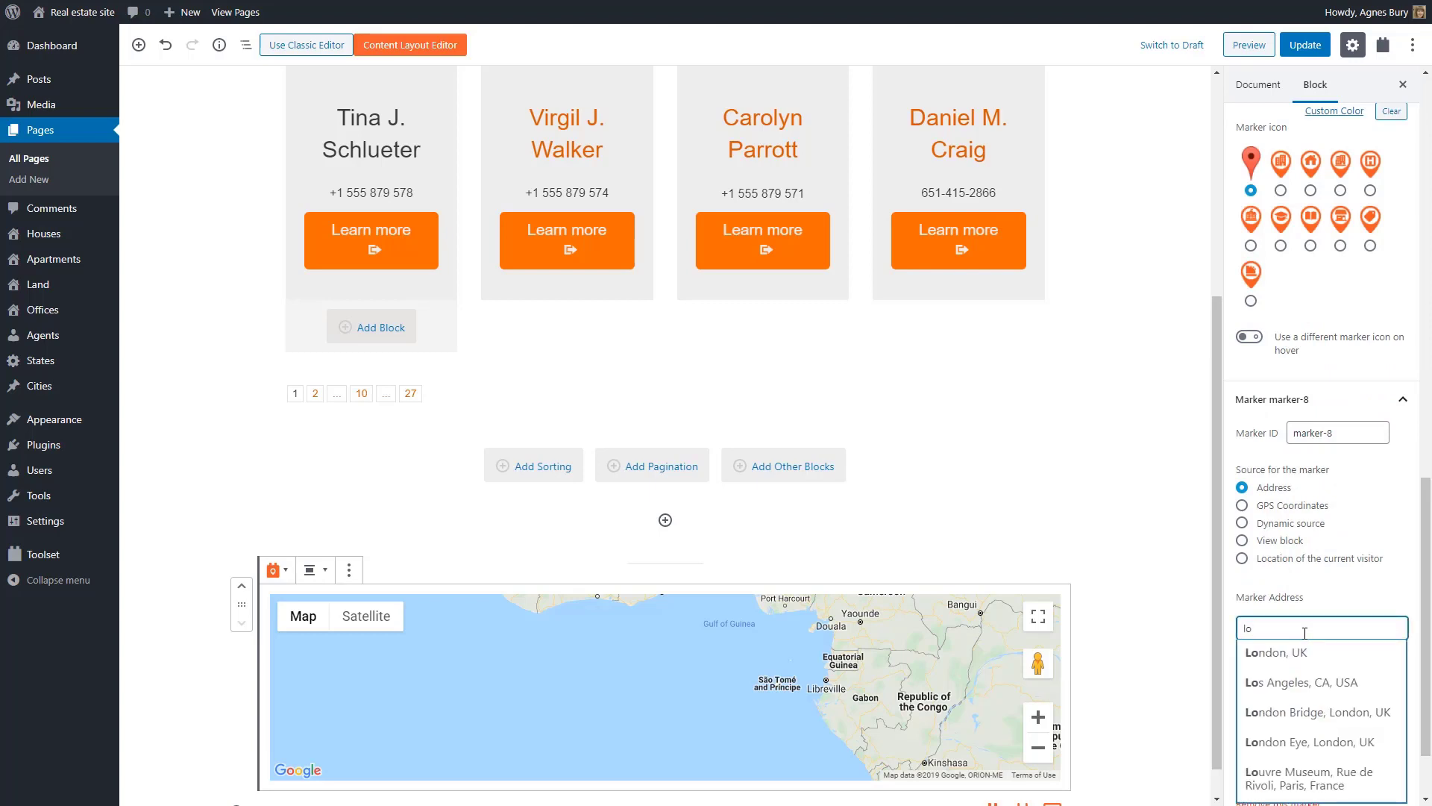
{"action": "left_click", "coordinate": [1305, 712]}
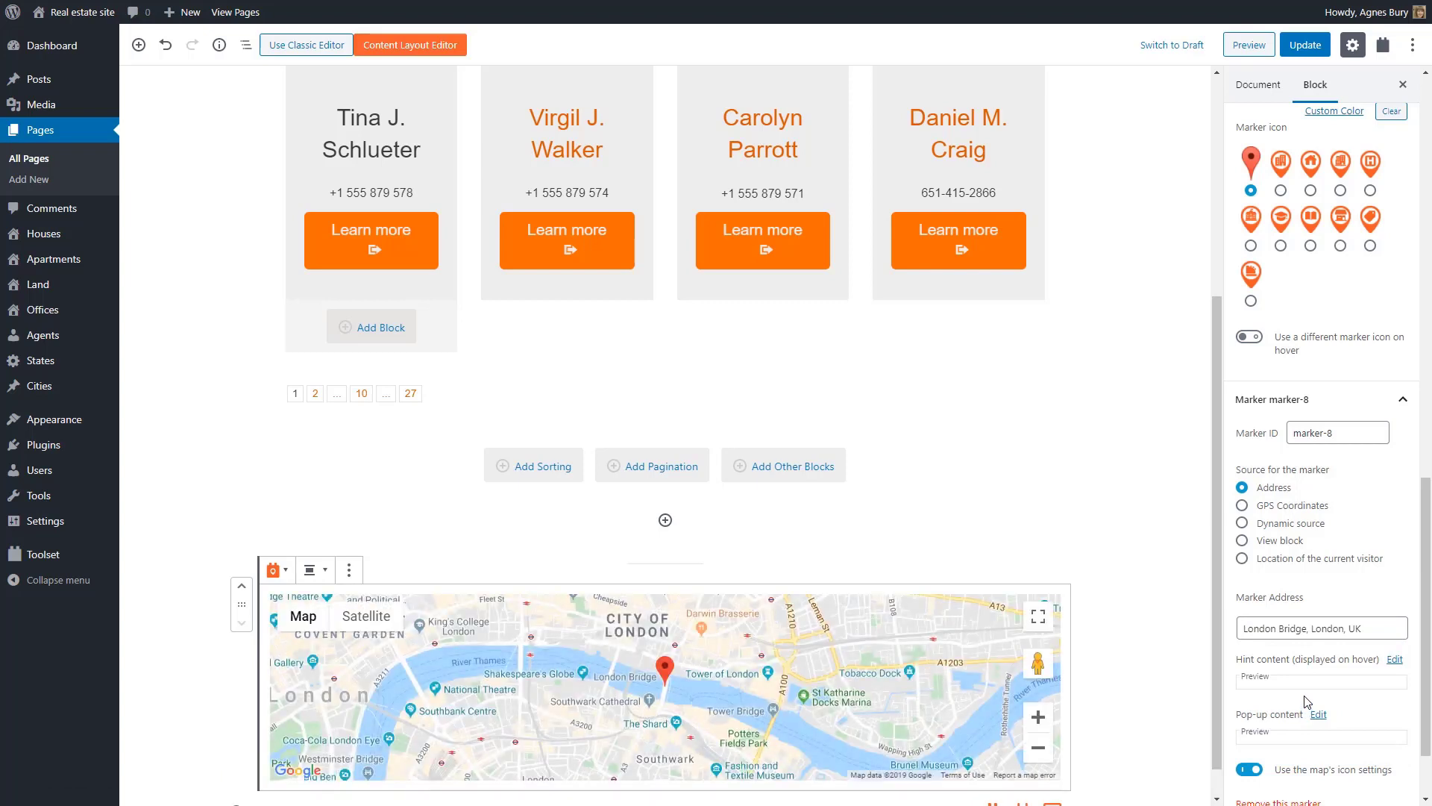
{"action": "left_click", "coordinate": [1280, 190]}
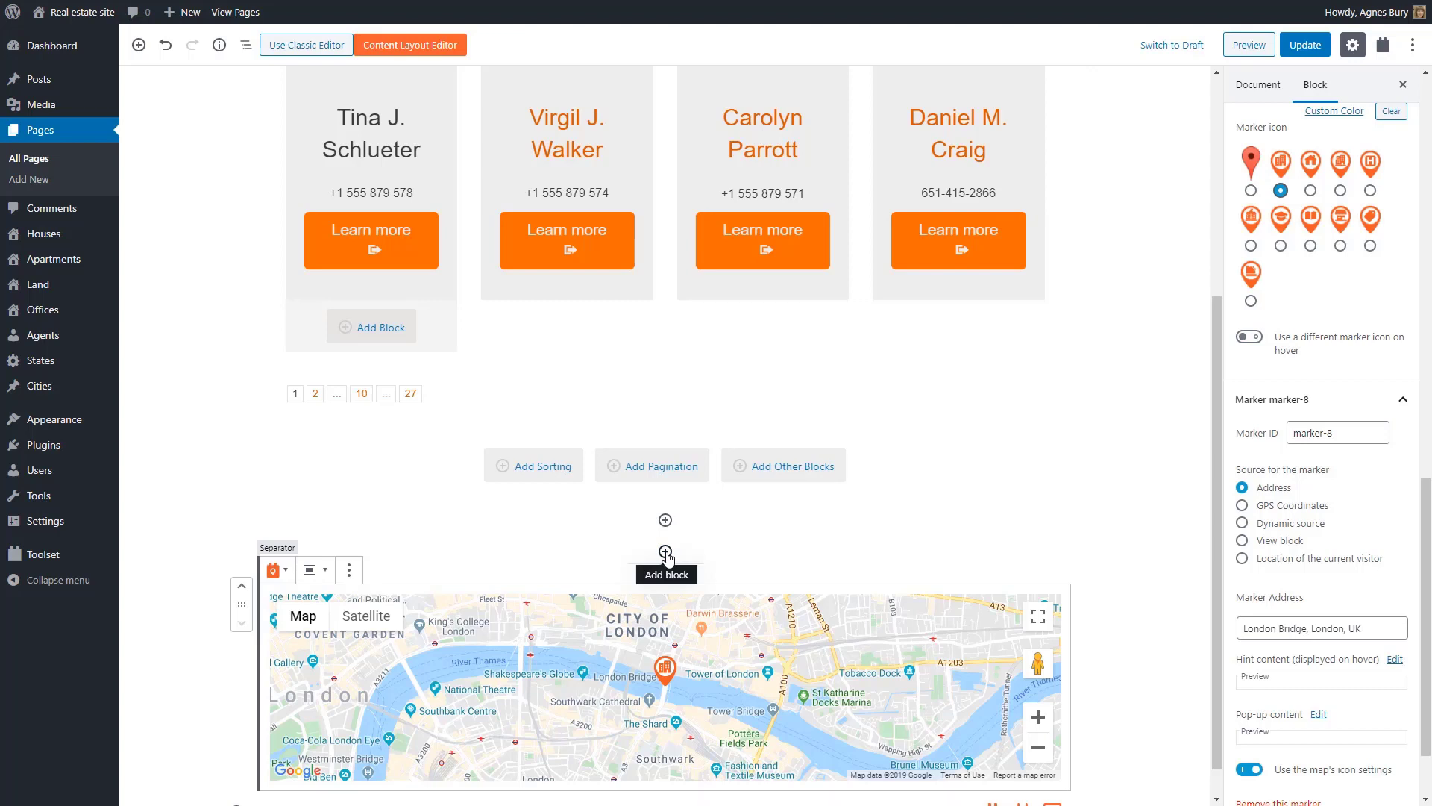
Step: Insert a Toolset Heading block above the separator with the text "Visit our office"
{"action": "left_click", "coordinate": [665, 552]}
{"action": "type", "text": "head"}
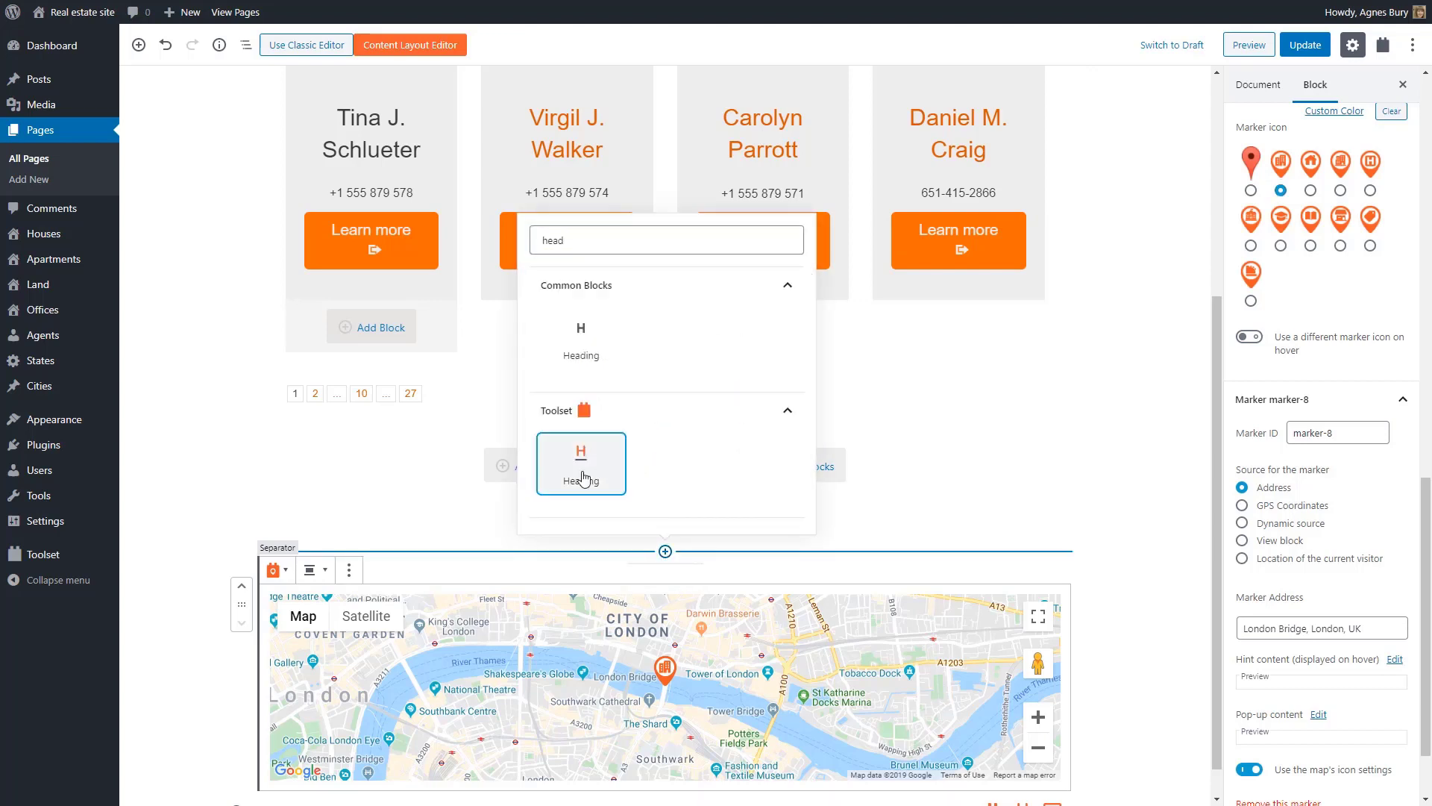
{"action": "left_click", "coordinate": [582, 472]}
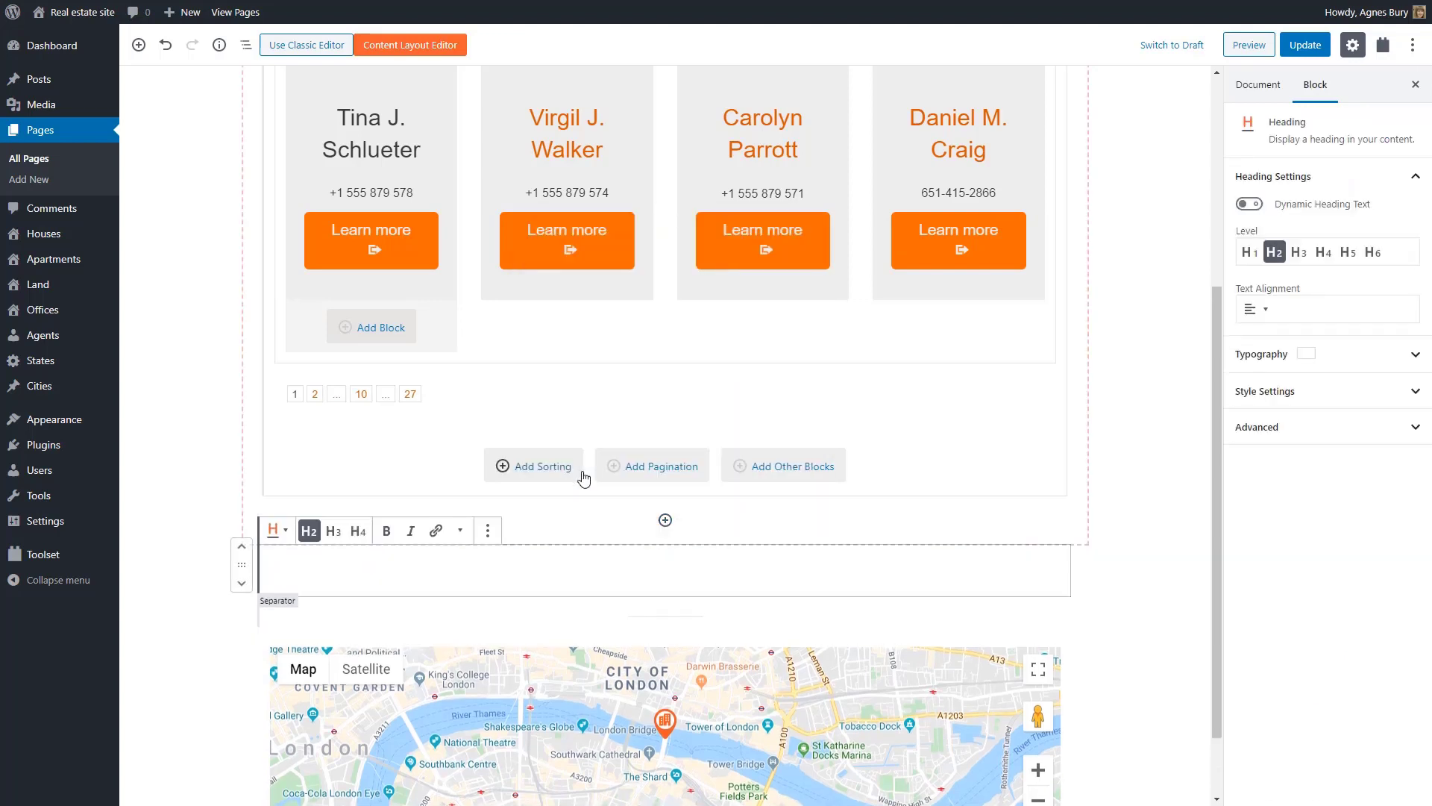
{"action": "type", "text": "Visit "}
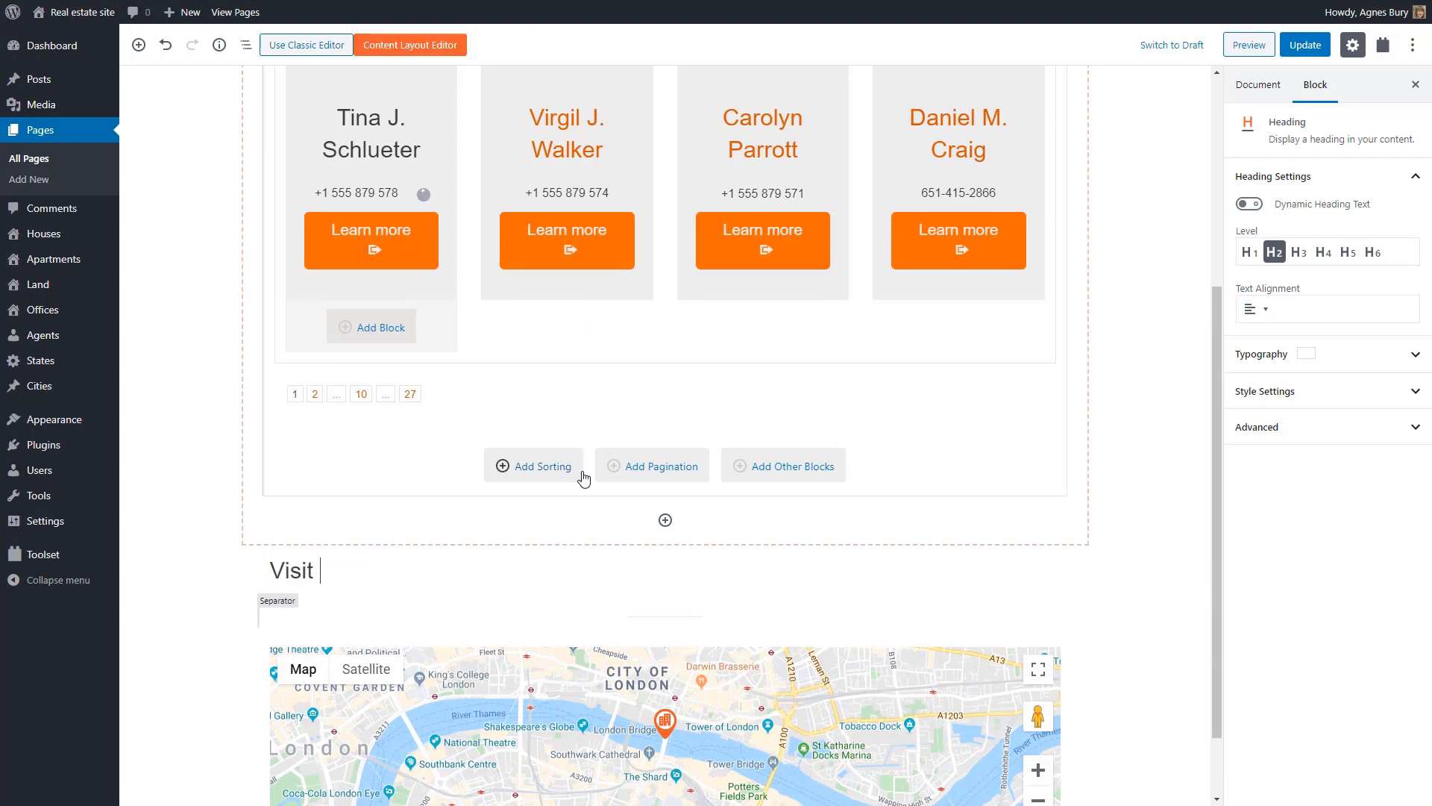
{"action": "type", "text": "our of"}
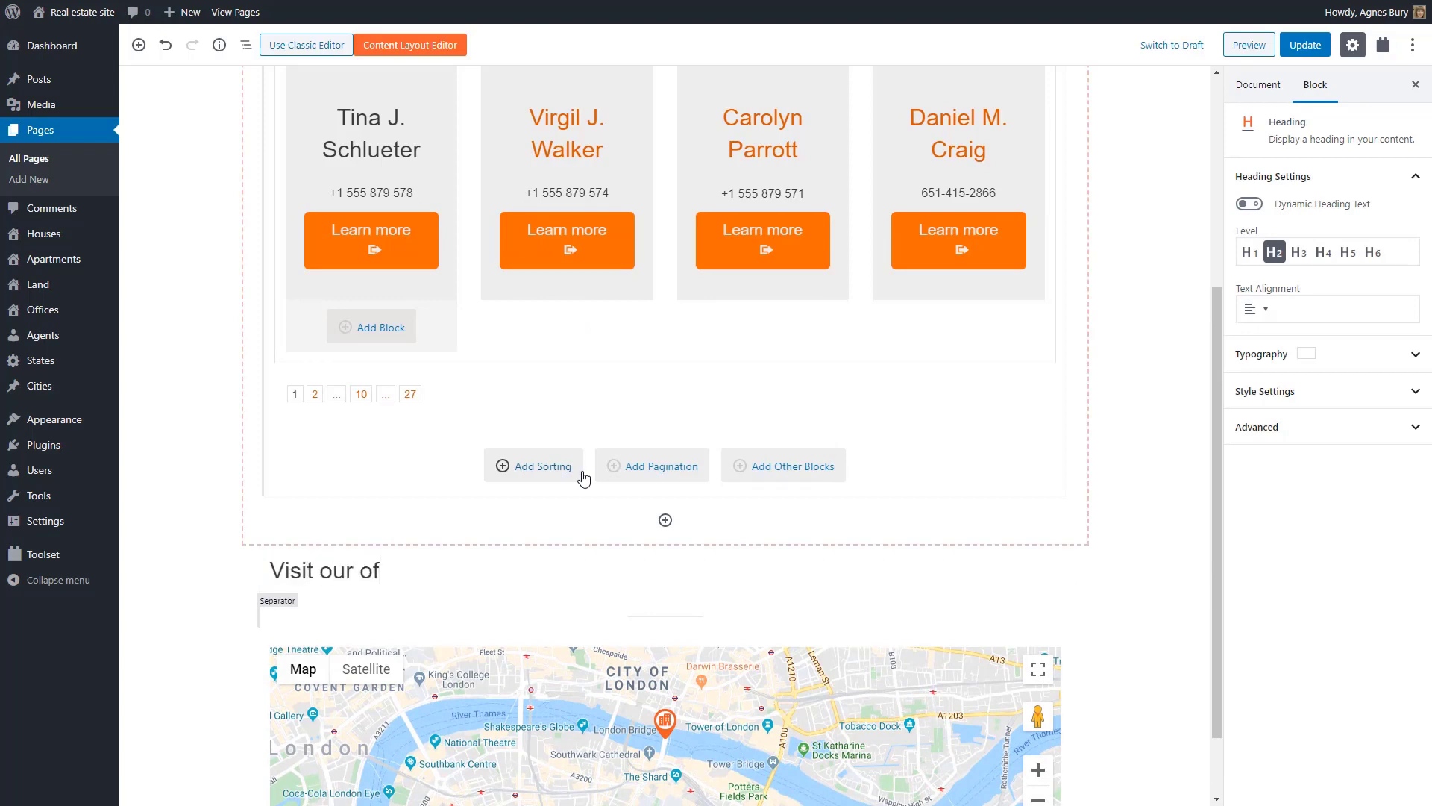
{"action": "type", "text": "fice"}
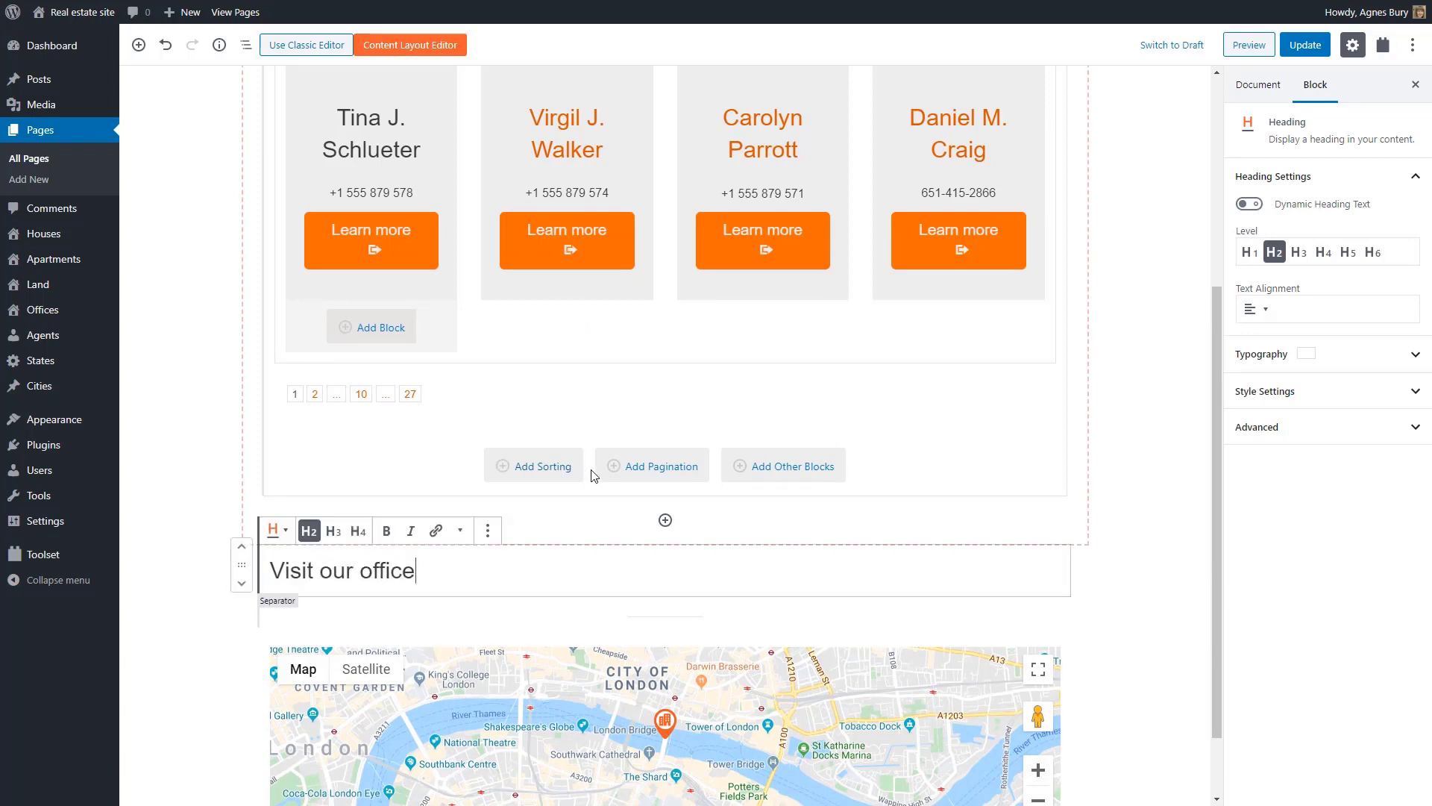
Step: Center the "Visit our office" heading and set its top margin to 40px
{"action": "left_click", "coordinate": [1250, 312]}
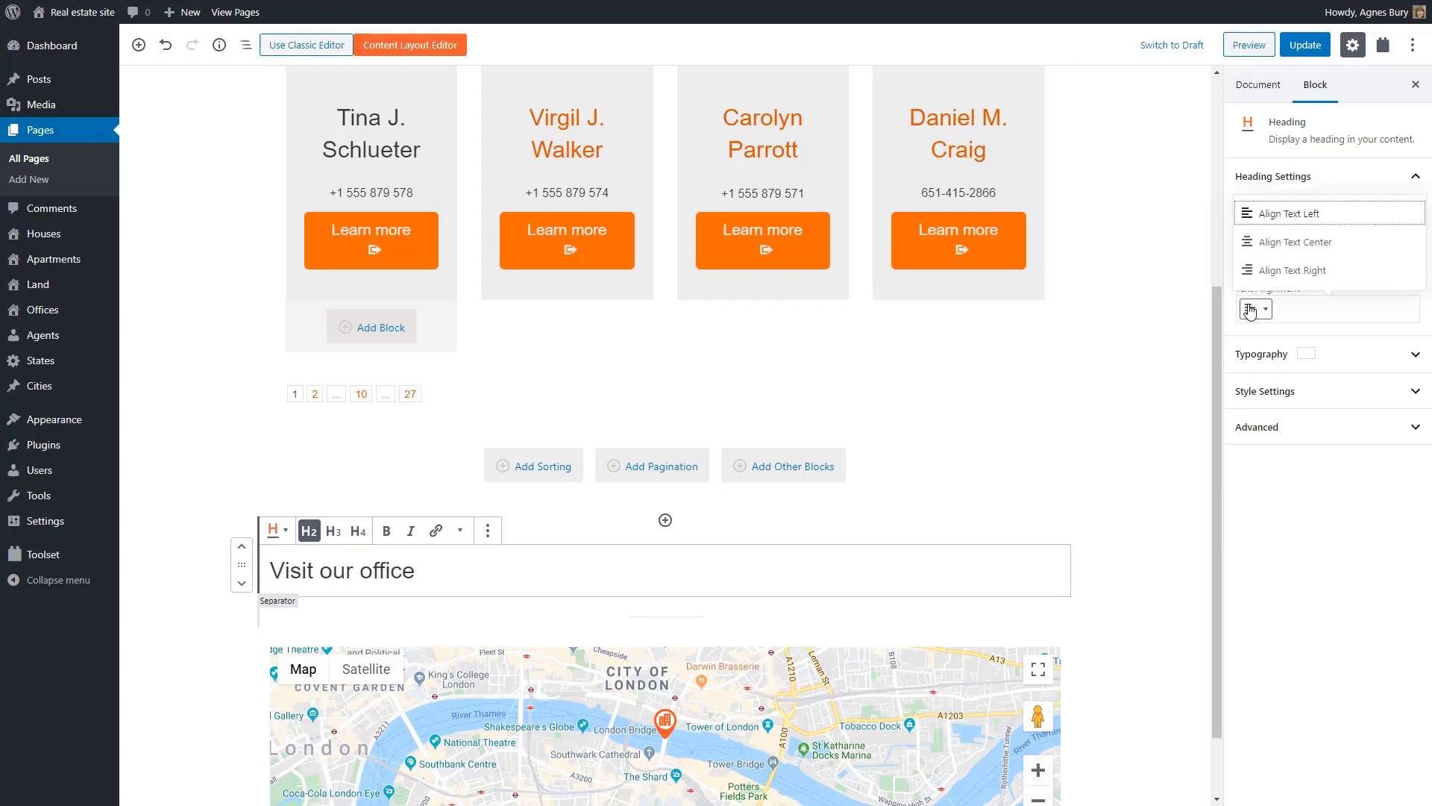
{"action": "left_click", "coordinate": [1277, 326]}
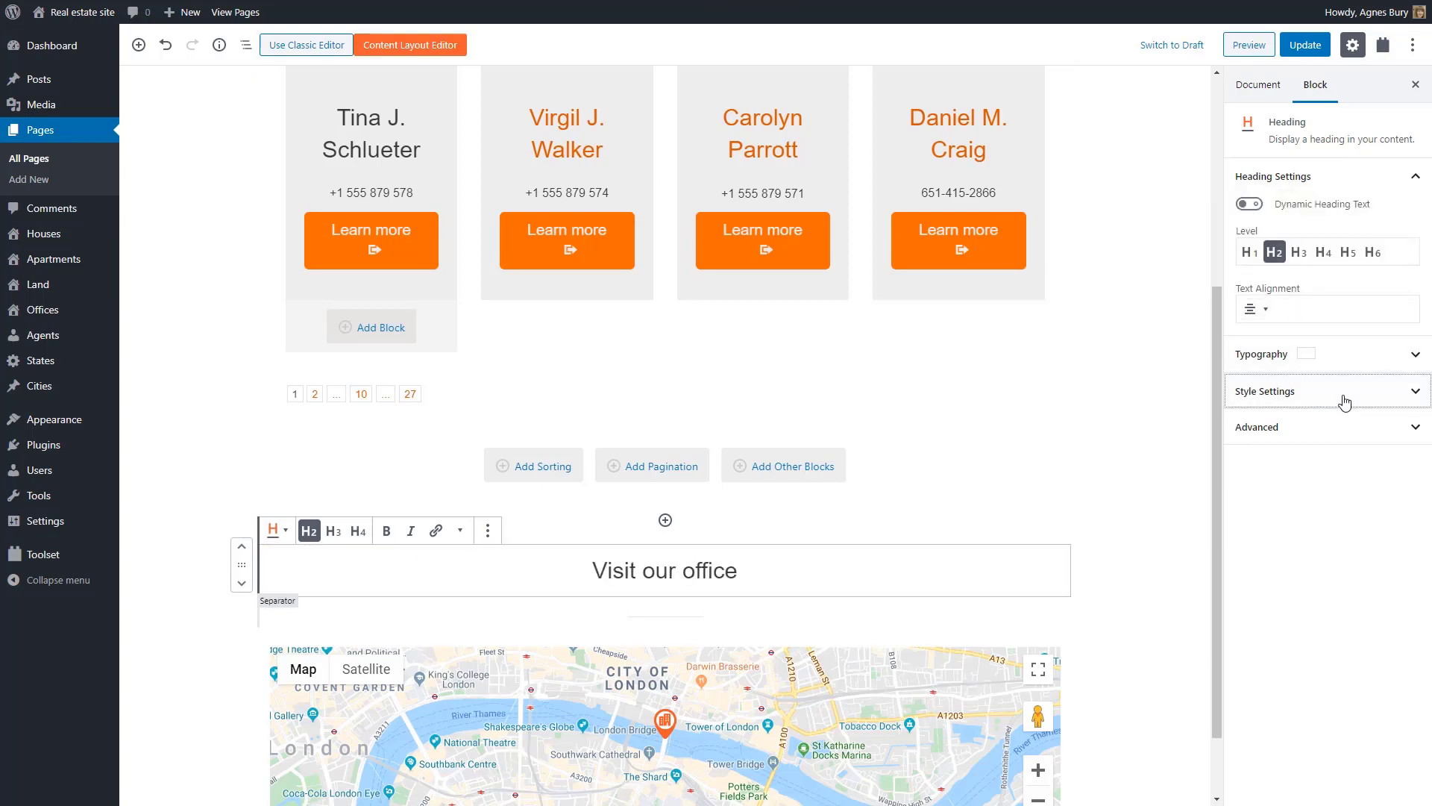
{"action": "left_click", "coordinate": [1341, 393]}
{"action": "left_click", "coordinate": [1260, 550]}
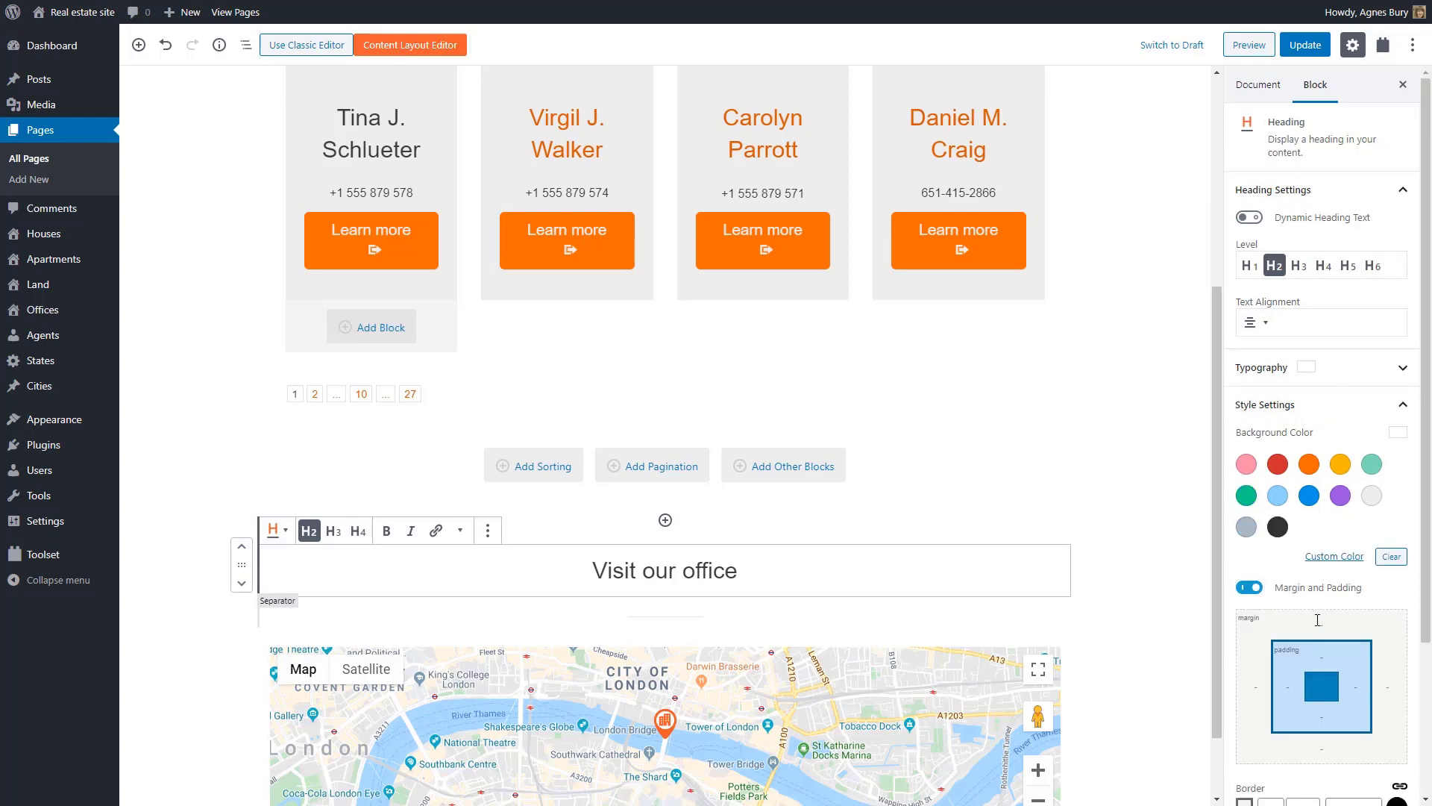
{"action": "left_click", "coordinate": [1330, 743]}
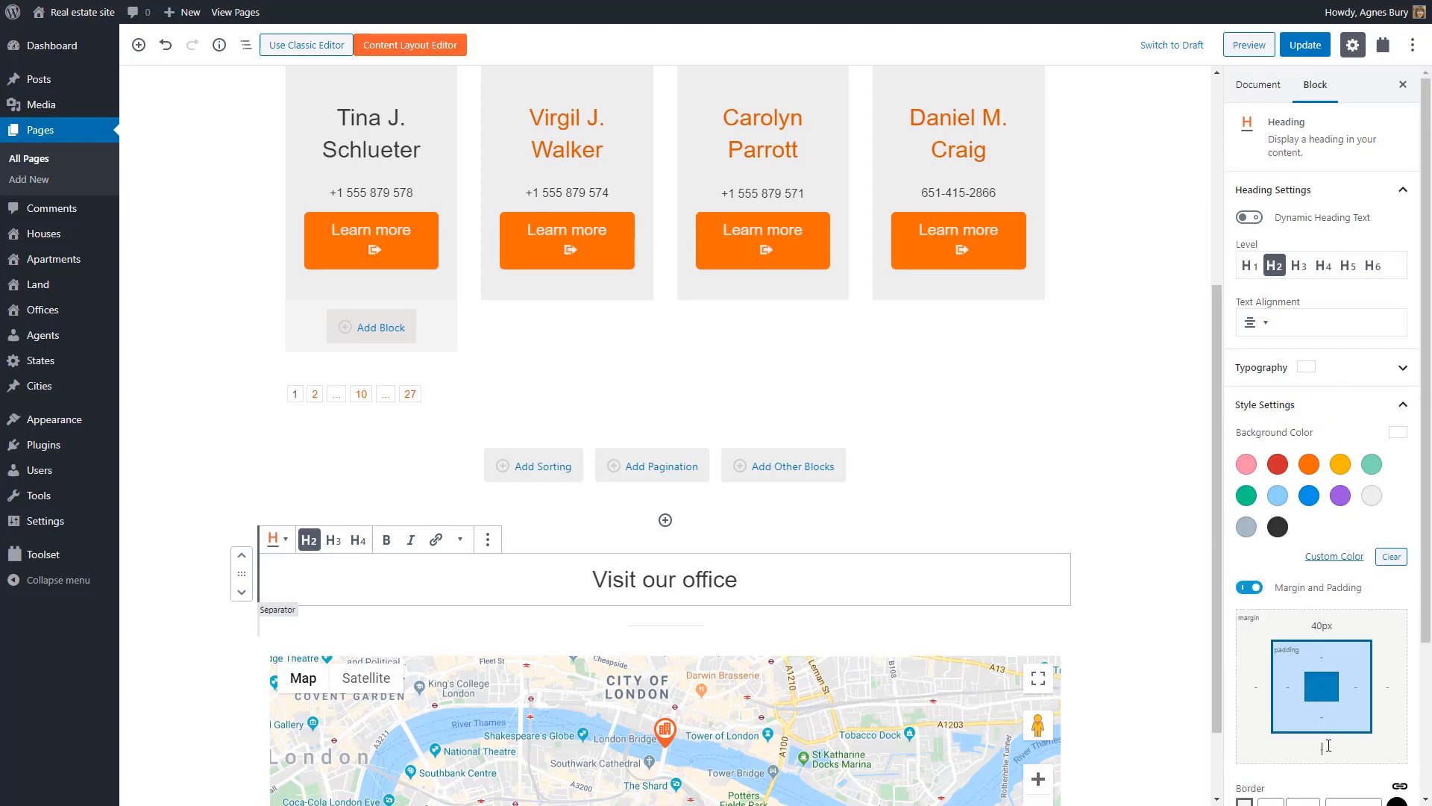
{"action": "left_click", "coordinate": [1181, 712]}
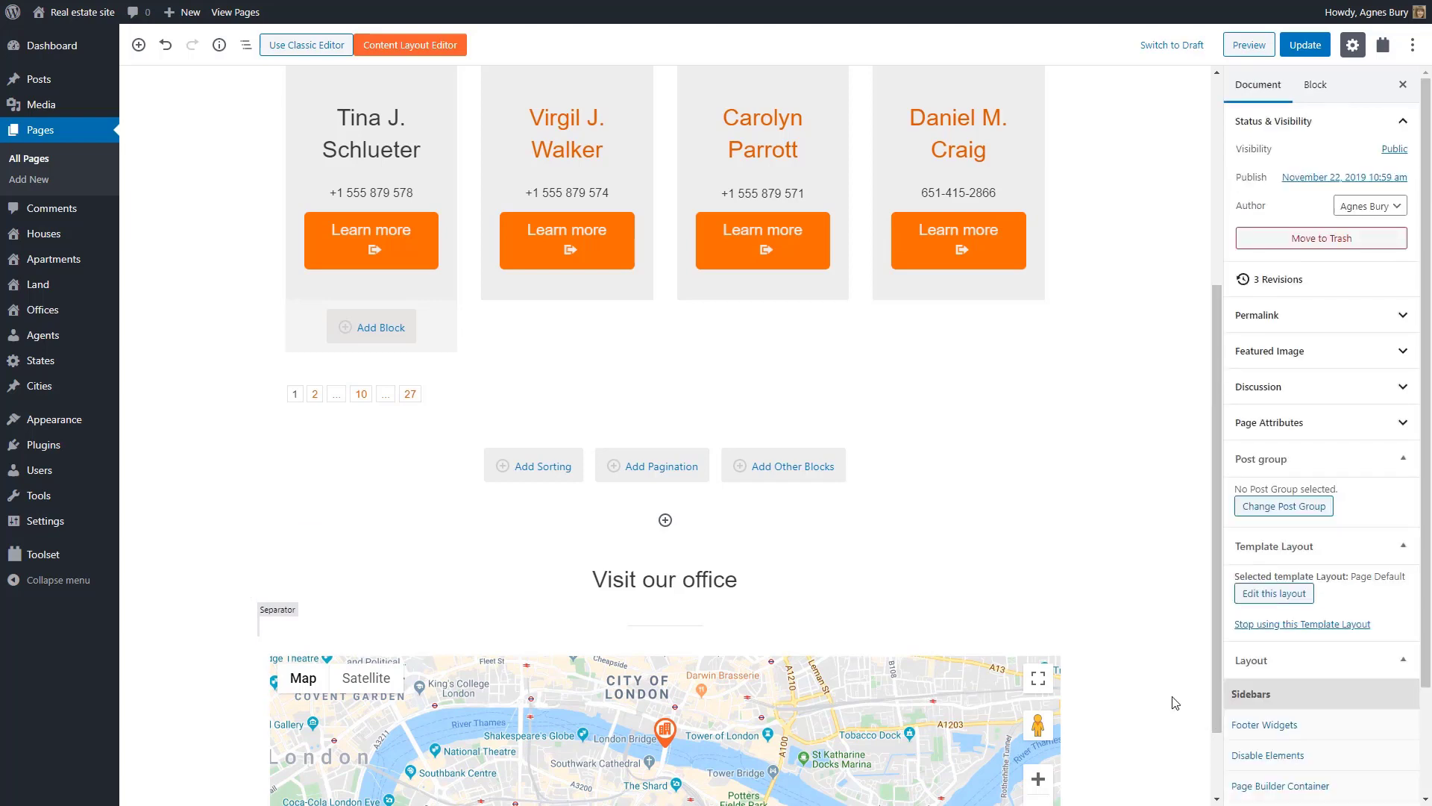
Step: Update the page and preview it on the front end
{"action": "left_click", "coordinate": [1305, 46]}
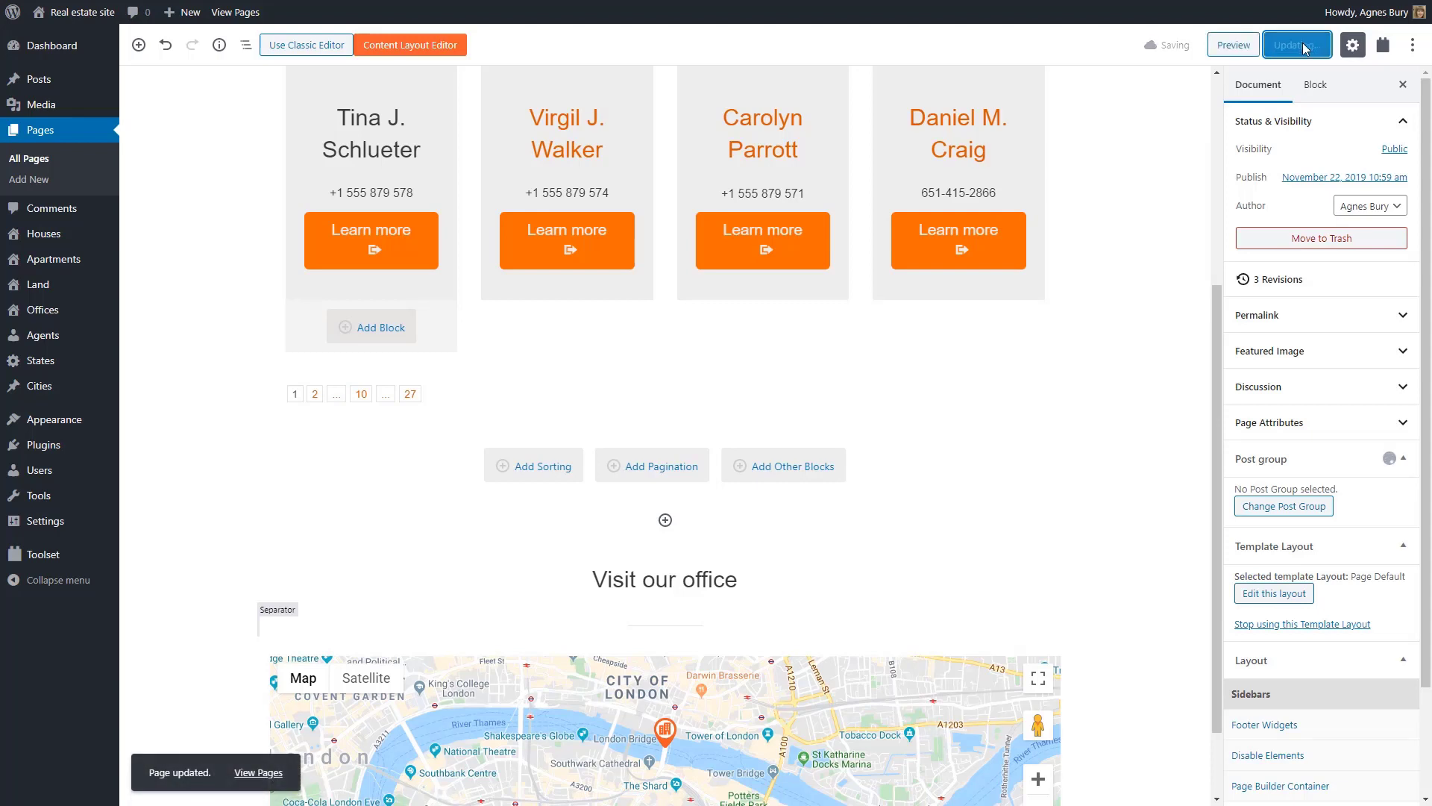
{"action": "left_click", "coordinate": [1247, 49]}
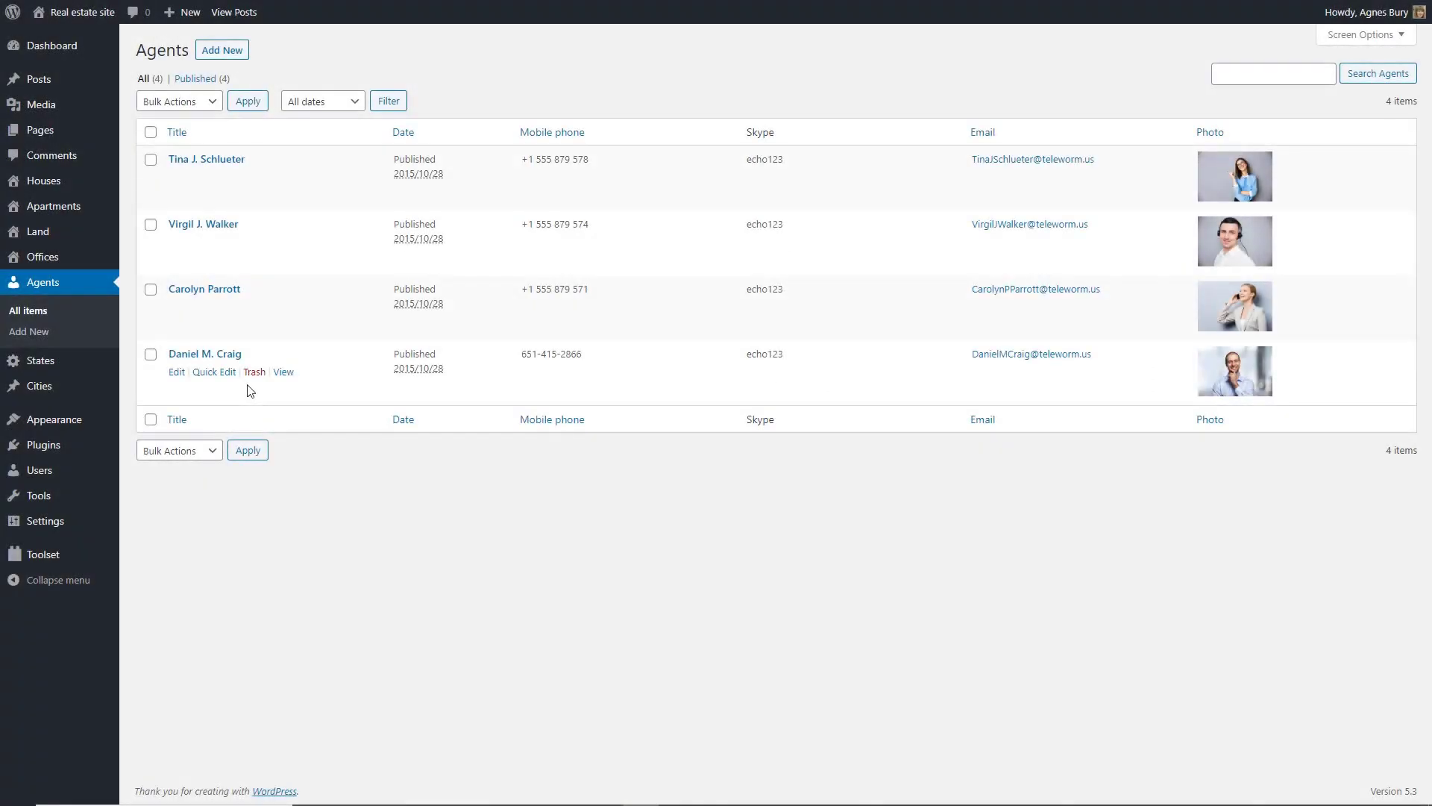
Step: View the front-end page of the last agent in the Agents list and look through its content
{"action": "left_click", "coordinate": [284, 372]}
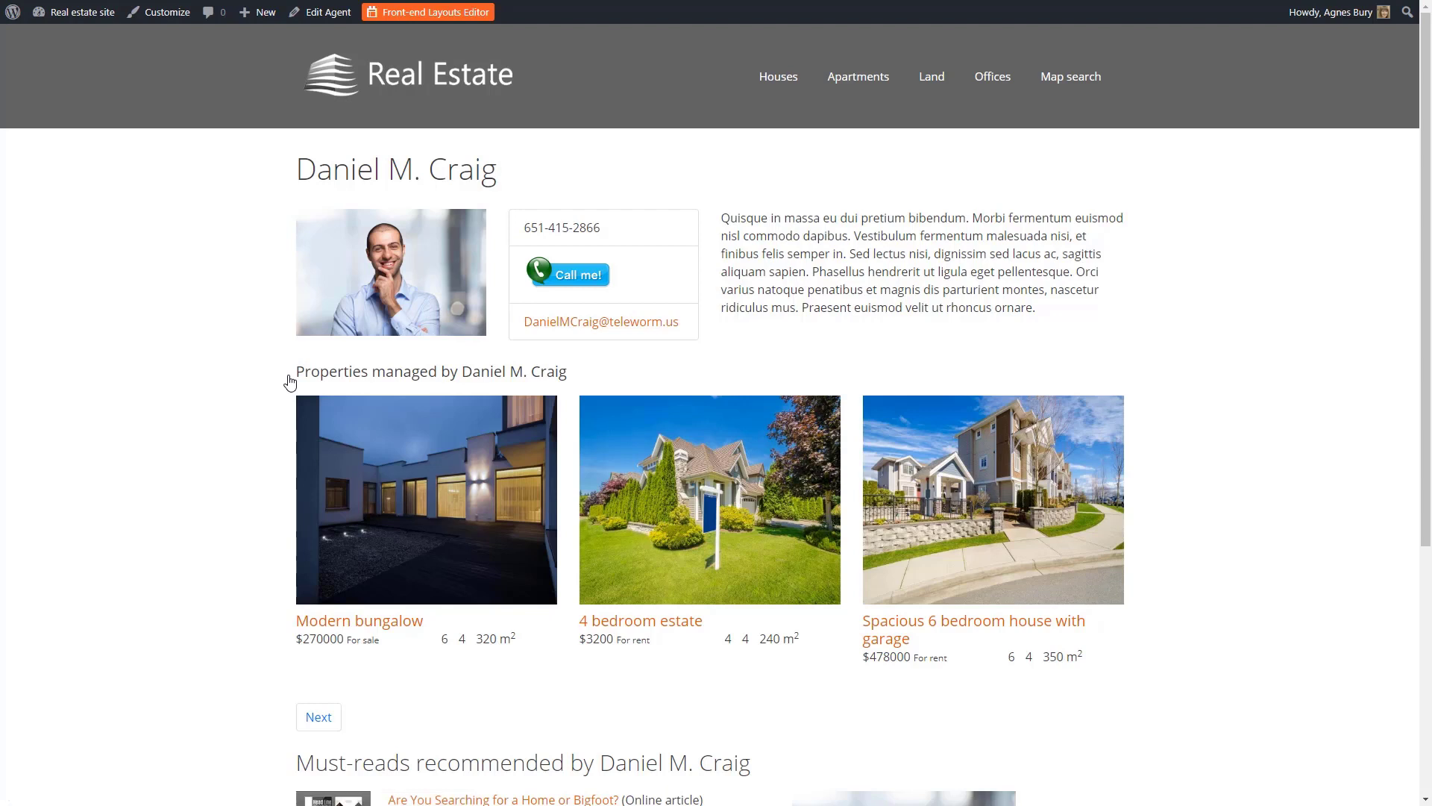
{"action": "scroll", "coordinate": [290, 382], "scroll_direction": "down", "scroll_amount": 5}
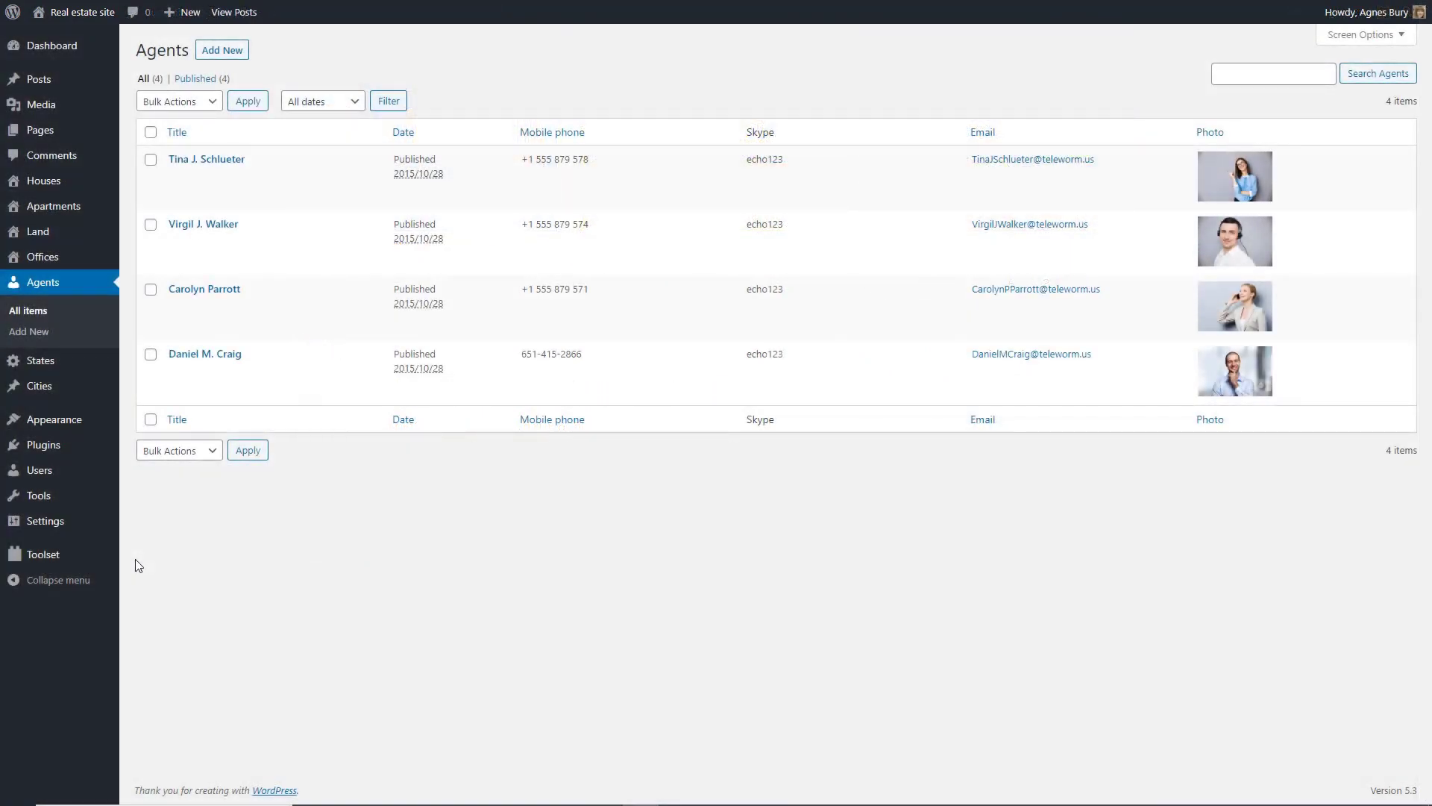
Step: Create a Toolset Content Template named "Single Agent" assigned to single Agents pages, including existing Agent items
{"action": "mouse_move", "coordinate": [77, 560]}
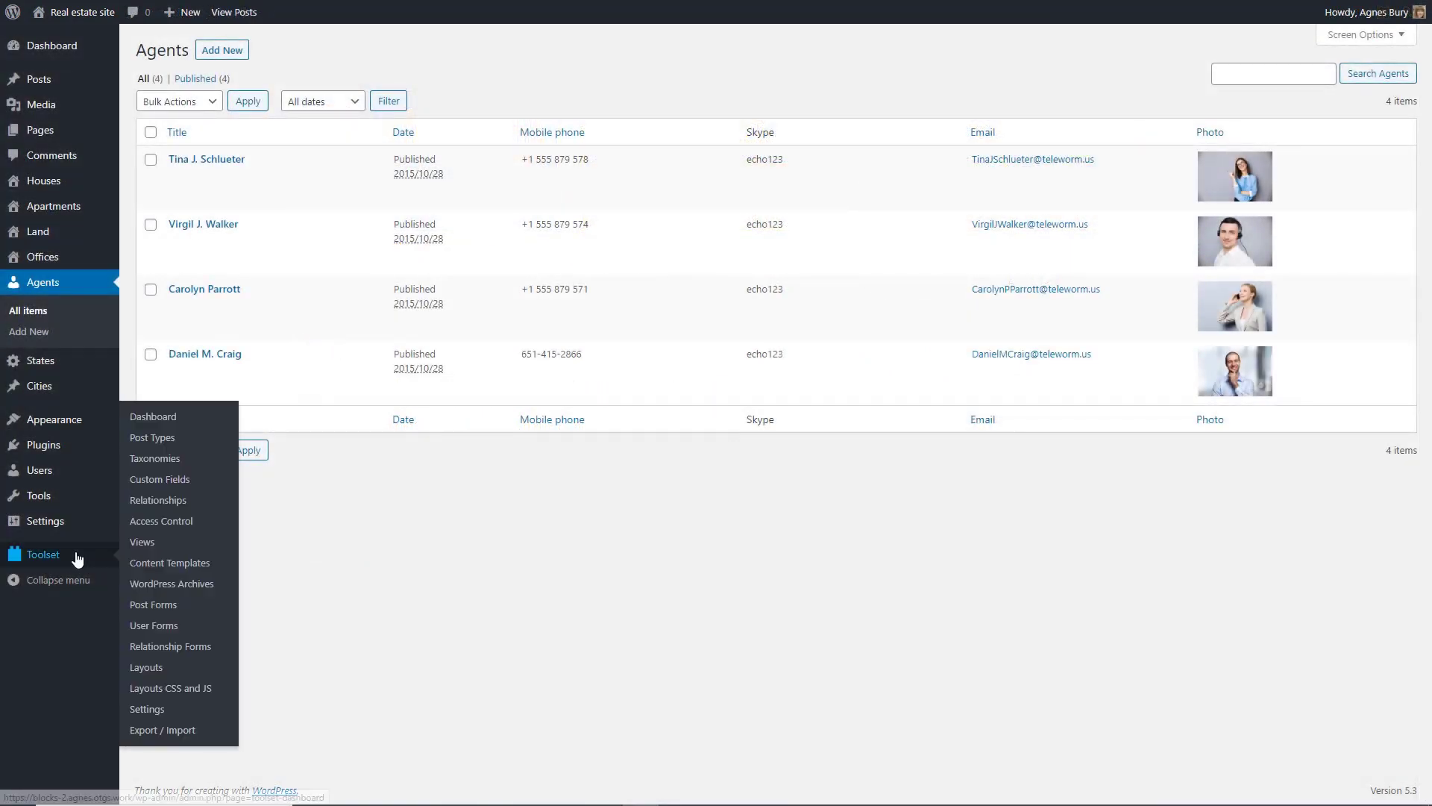
{"action": "left_click", "coordinate": [139, 569]}
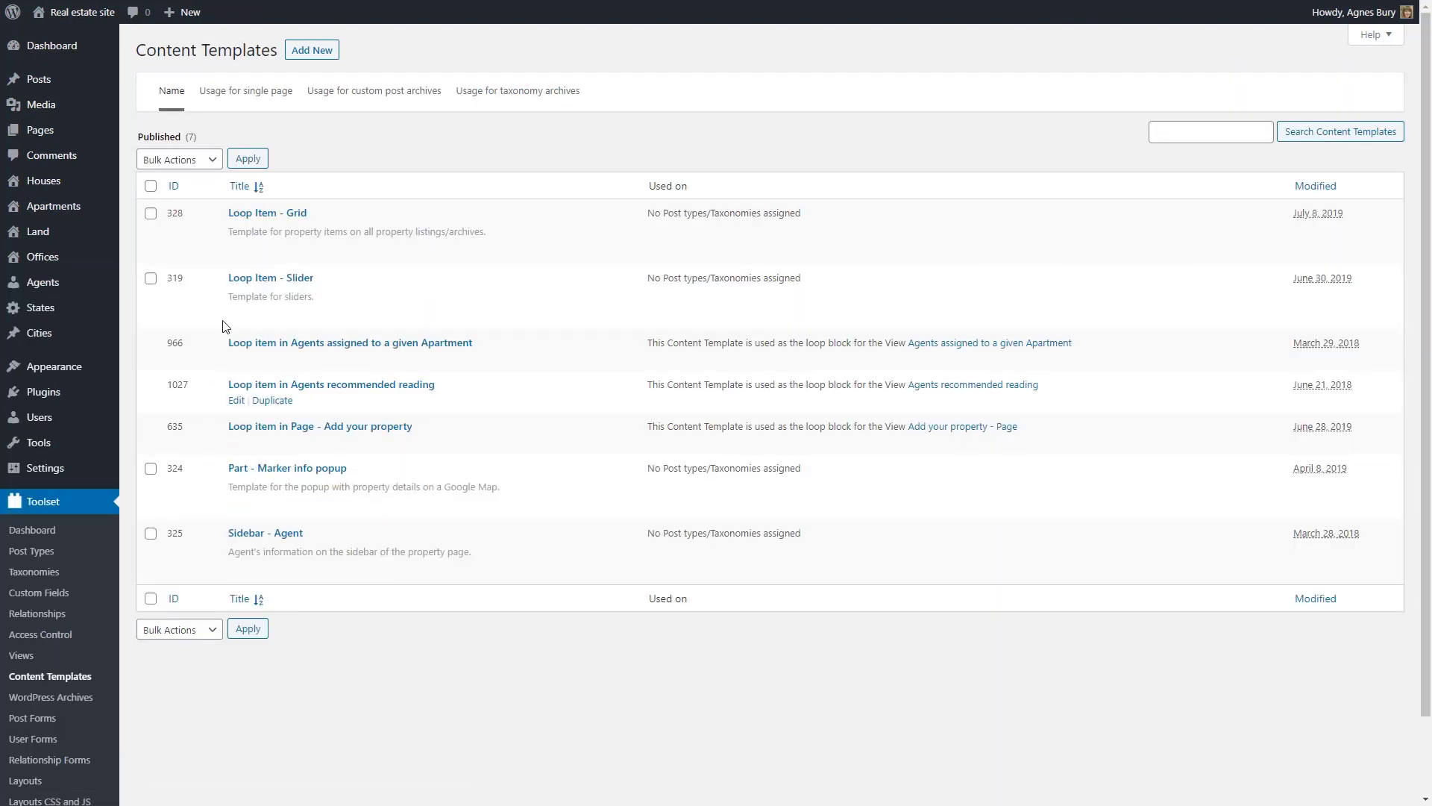
{"action": "left_click", "coordinate": [310, 51]}
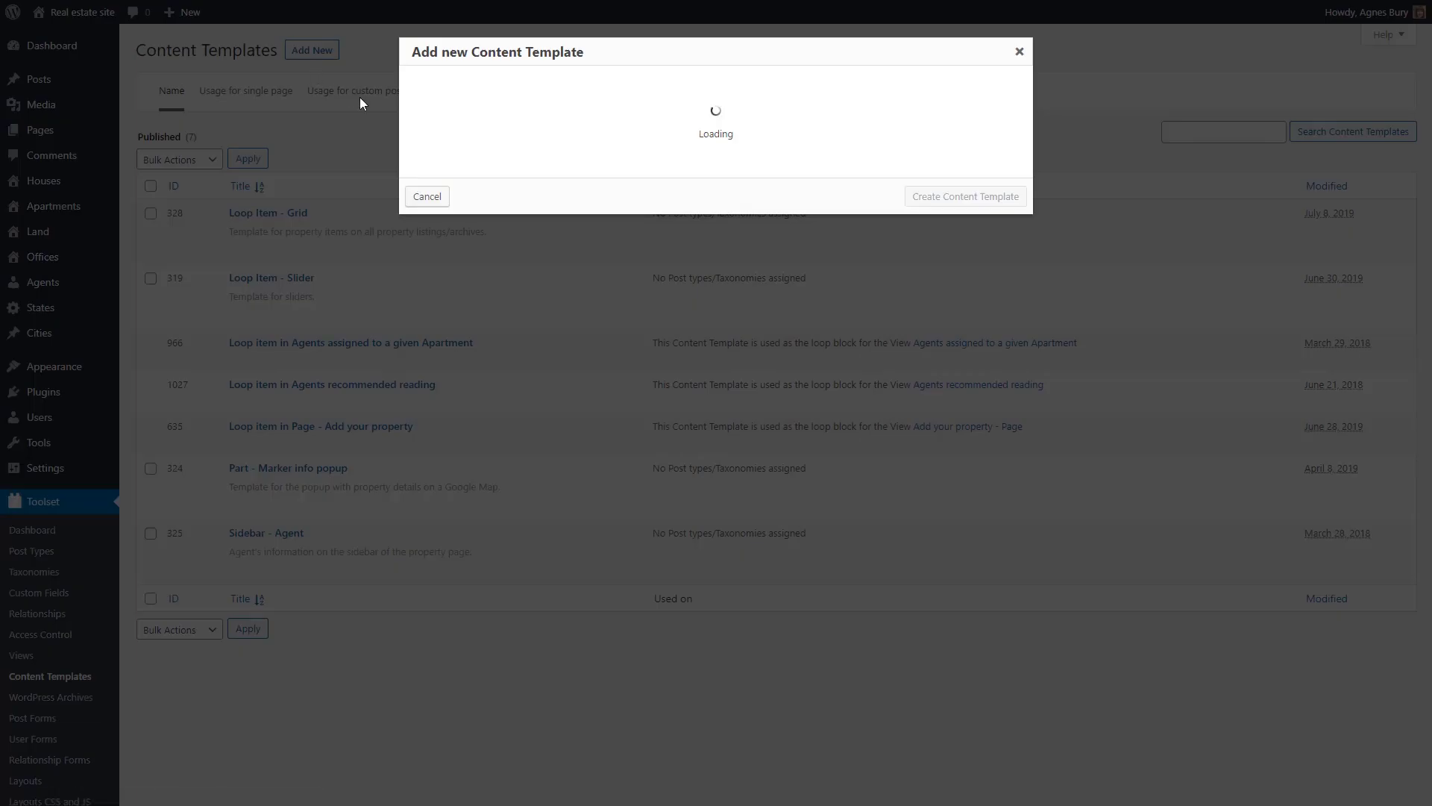
{"action": "type", "text": "Single Agent"}
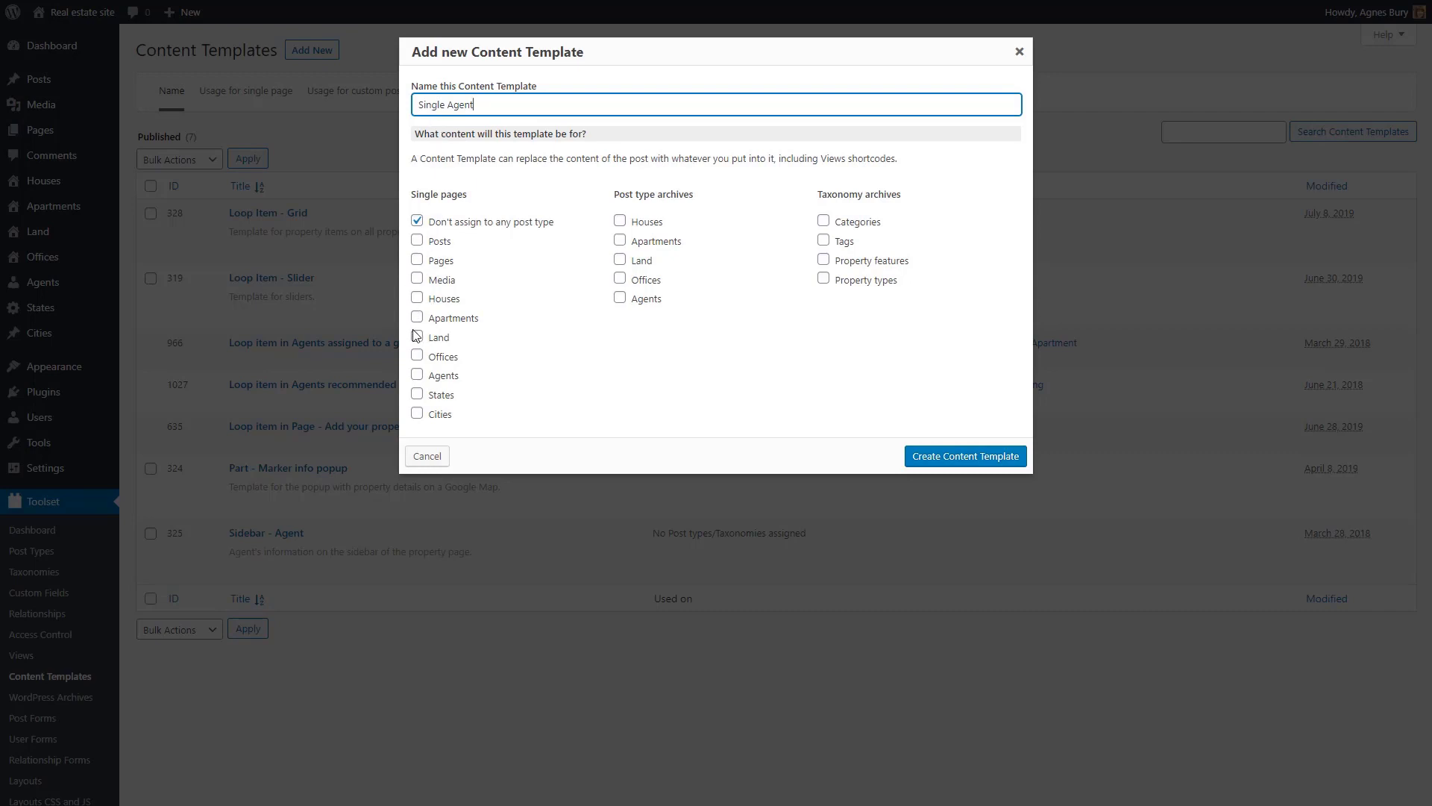
{"action": "left_click", "coordinate": [417, 374]}
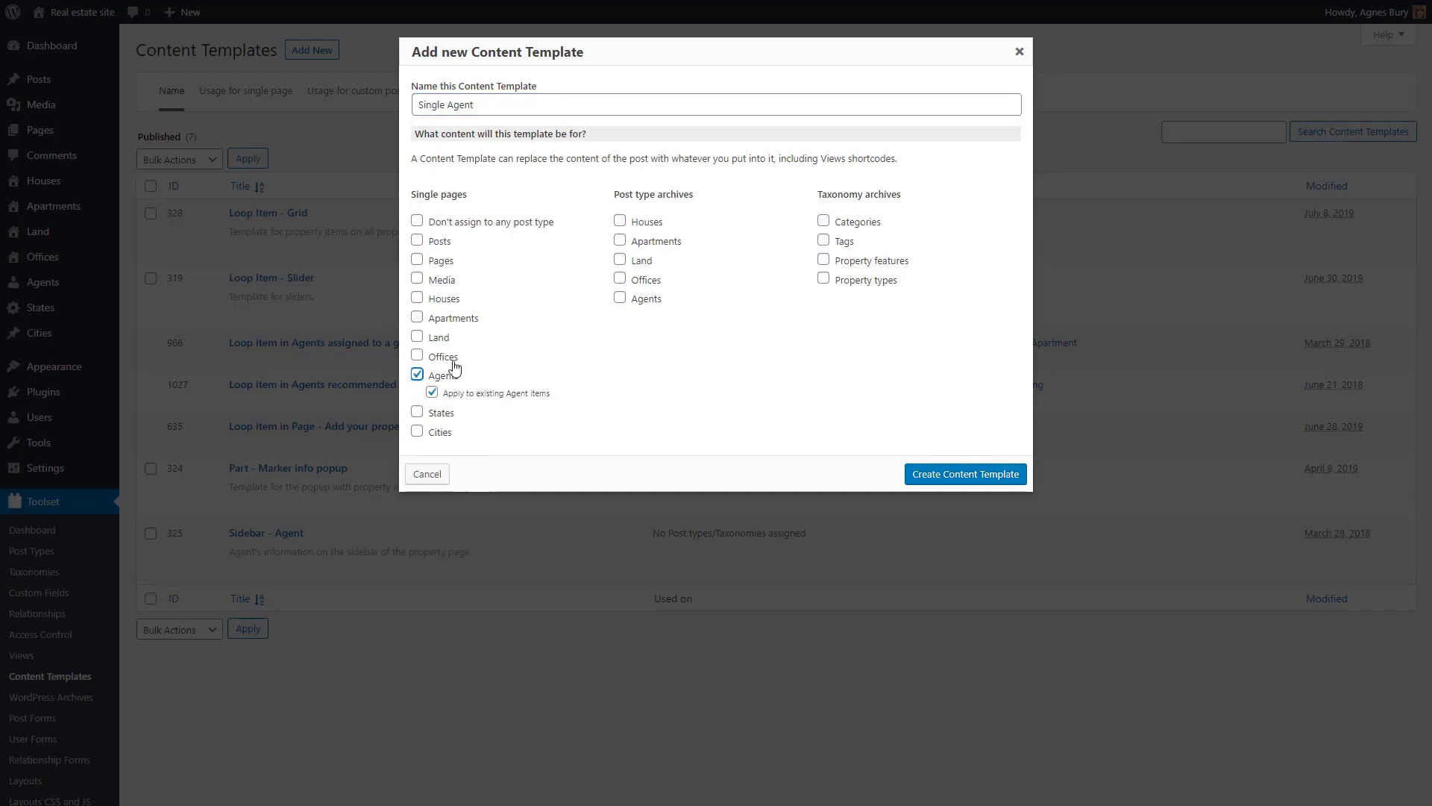
{"action": "left_click", "coordinate": [935, 480]}
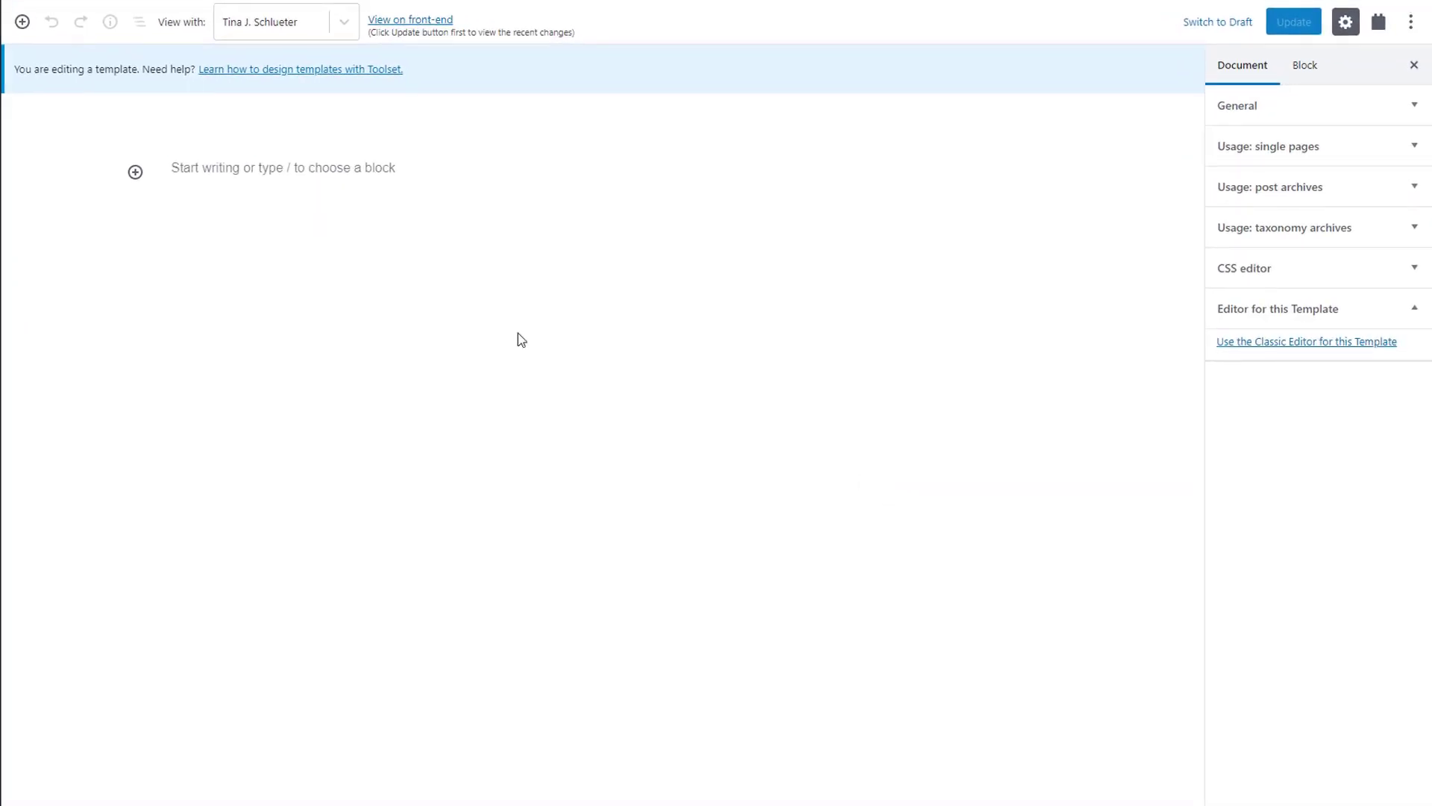
Step: Insert a Toolset Container block in the empty template and set its inner content max-width to 1100 px
{"action": "left_click", "coordinate": [297, 168]}
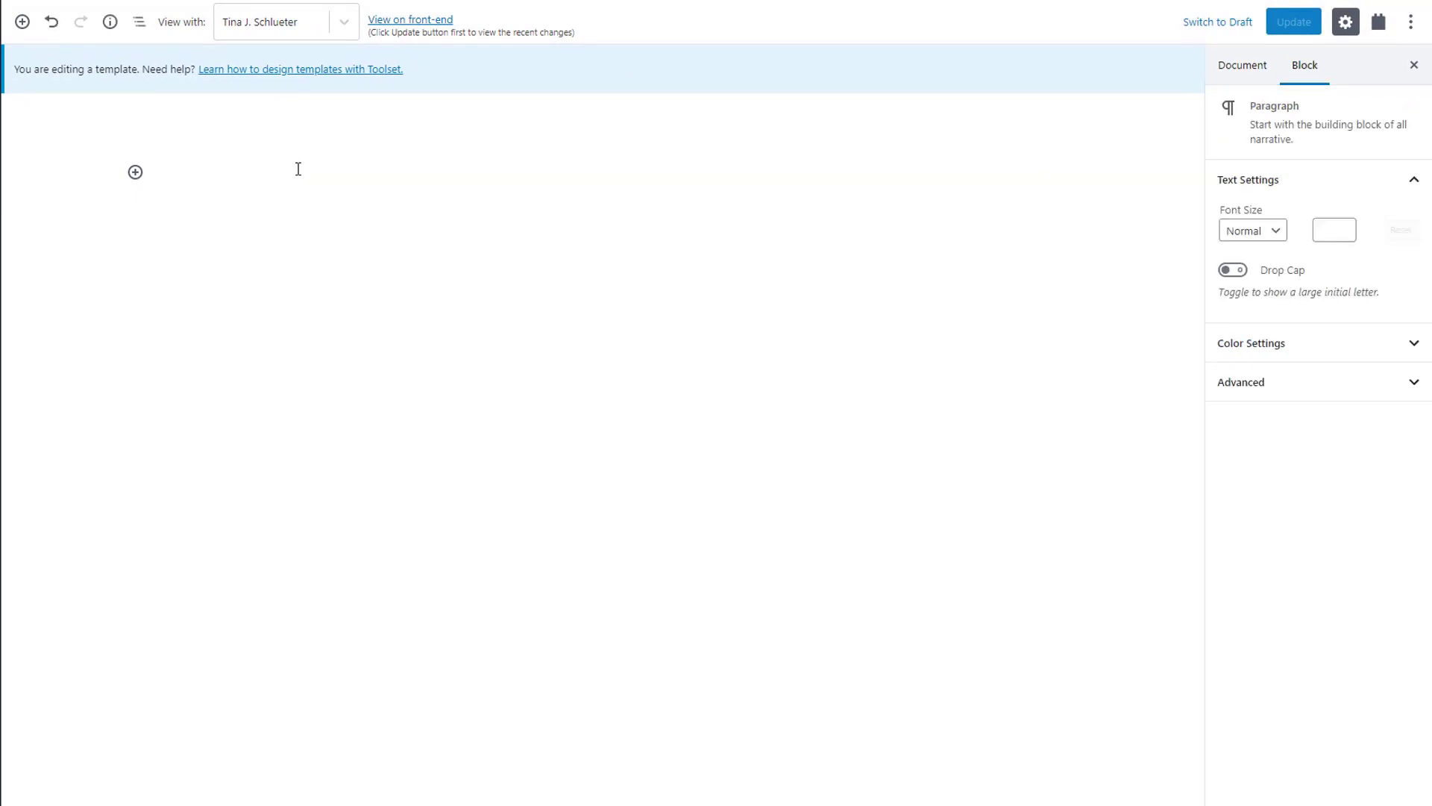
{"action": "type", "text": "/co"}
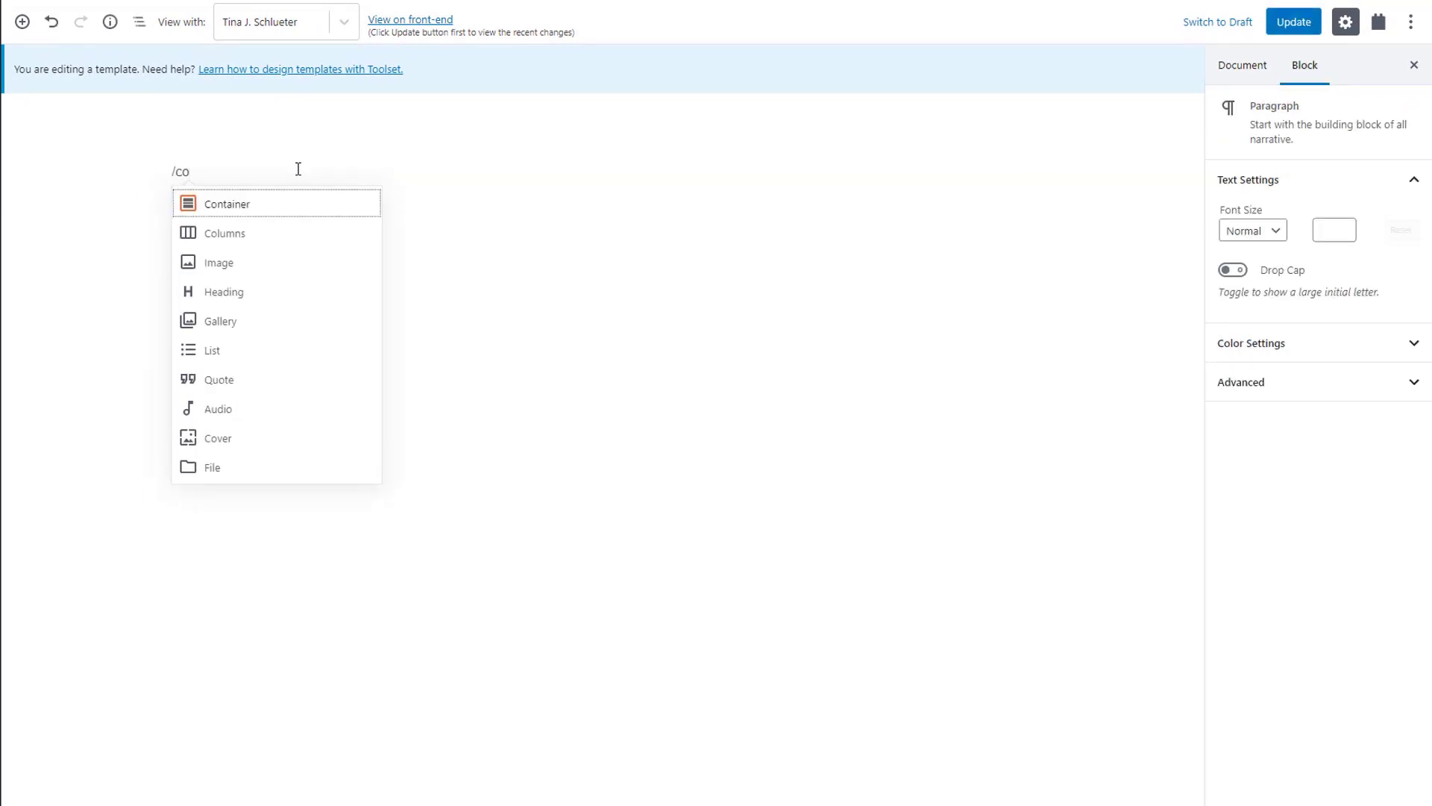
{"action": "left_click", "coordinate": [293, 211]}
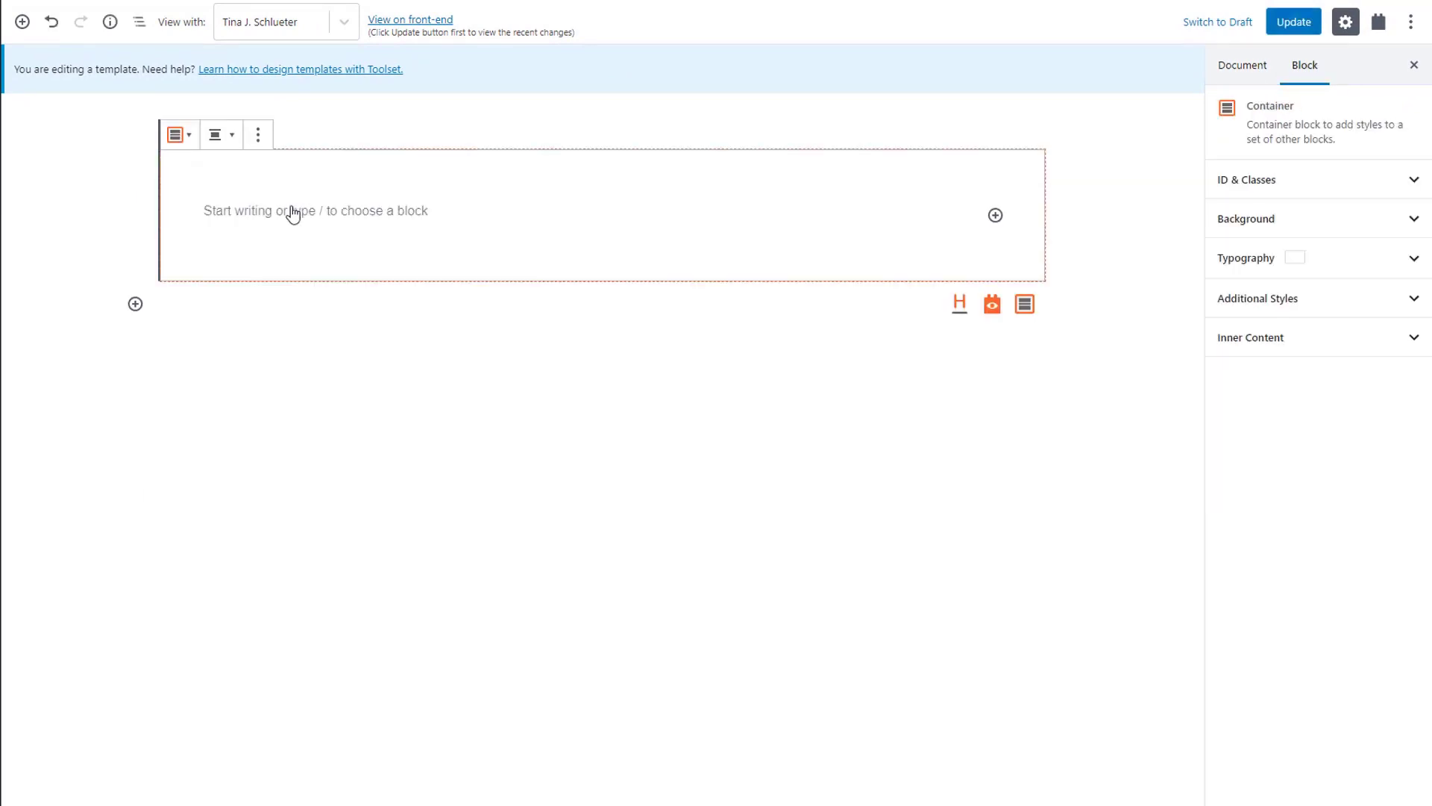
{"action": "left_click", "coordinate": [1324, 347]}
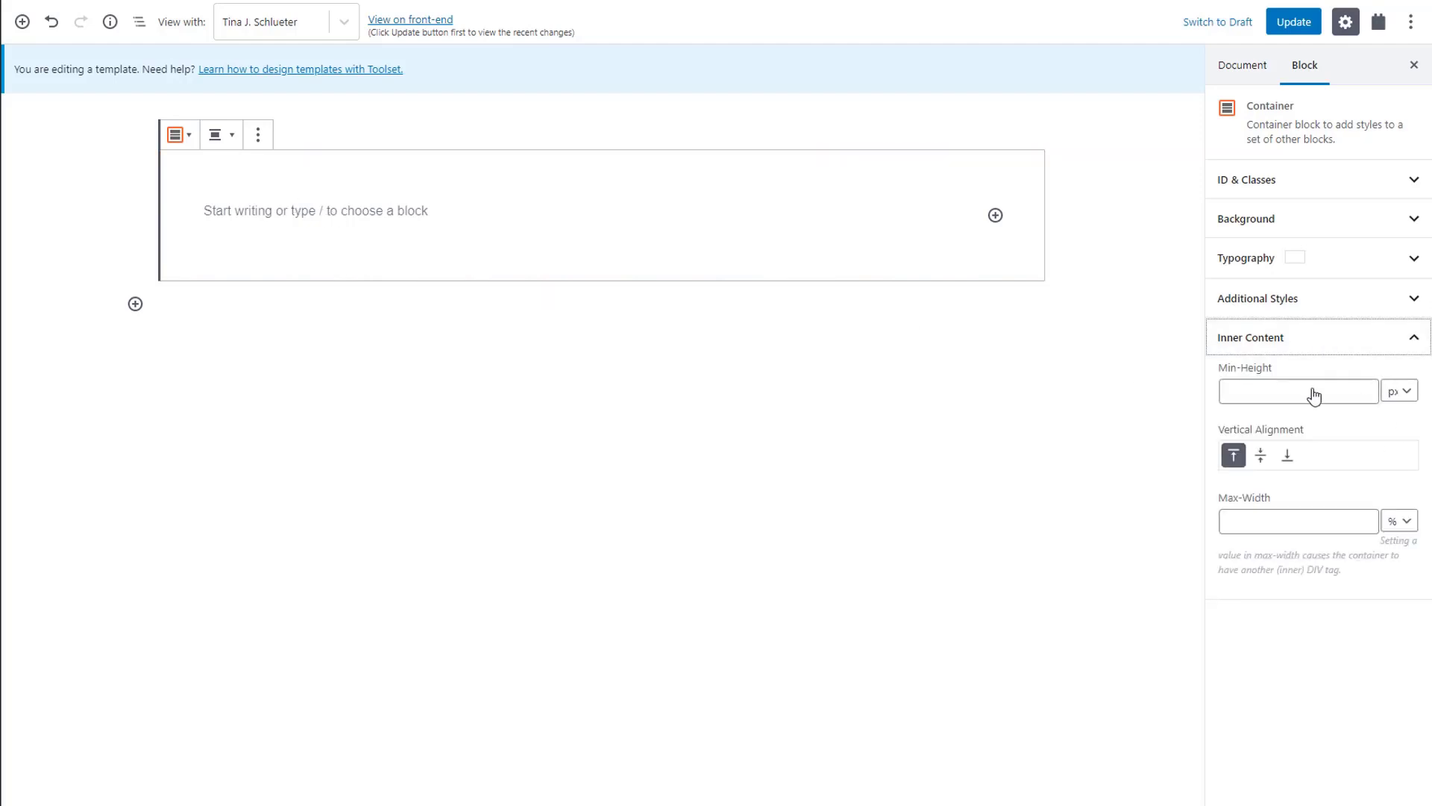
{"action": "left_click", "coordinate": [1269, 524]}
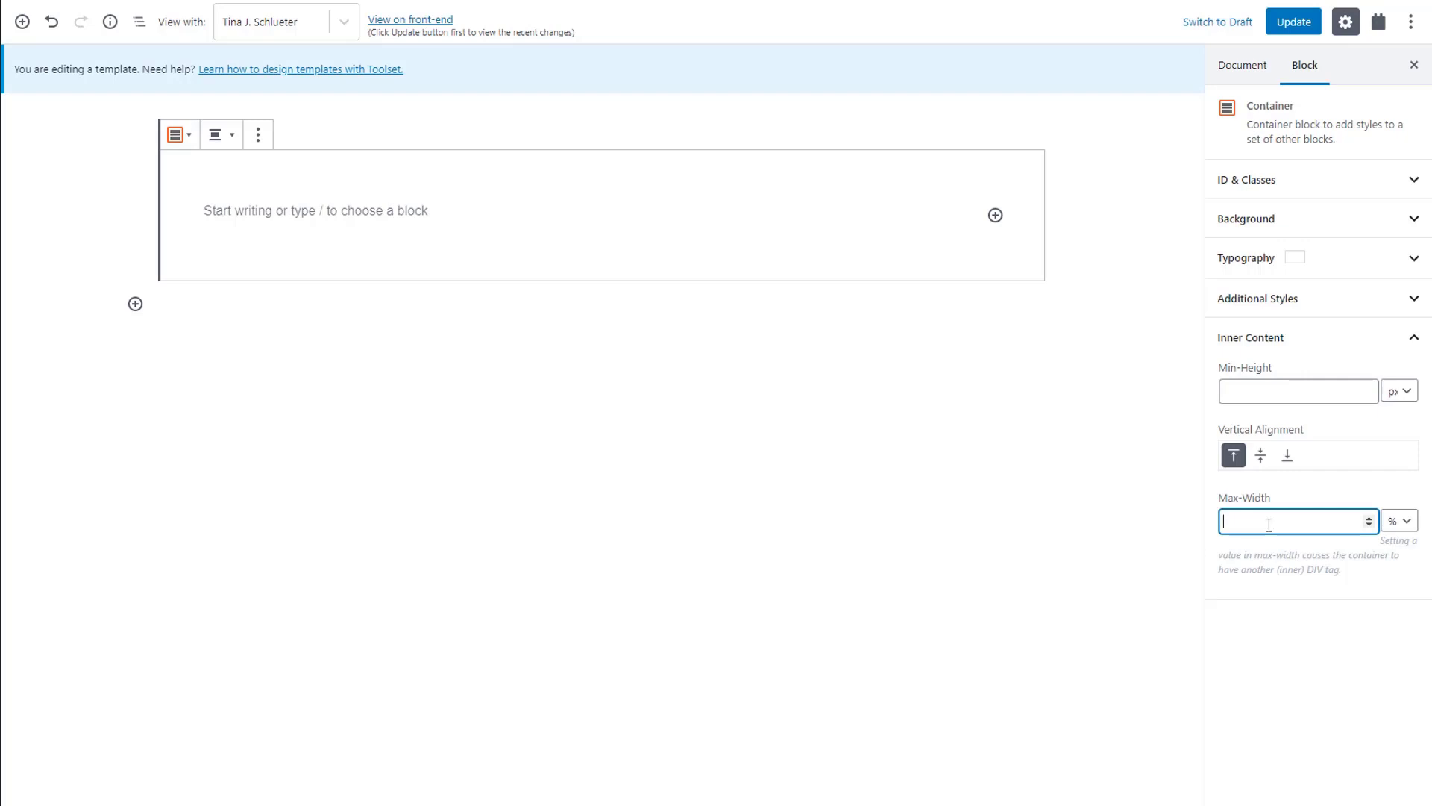
{"action": "type", "text": "1100"}
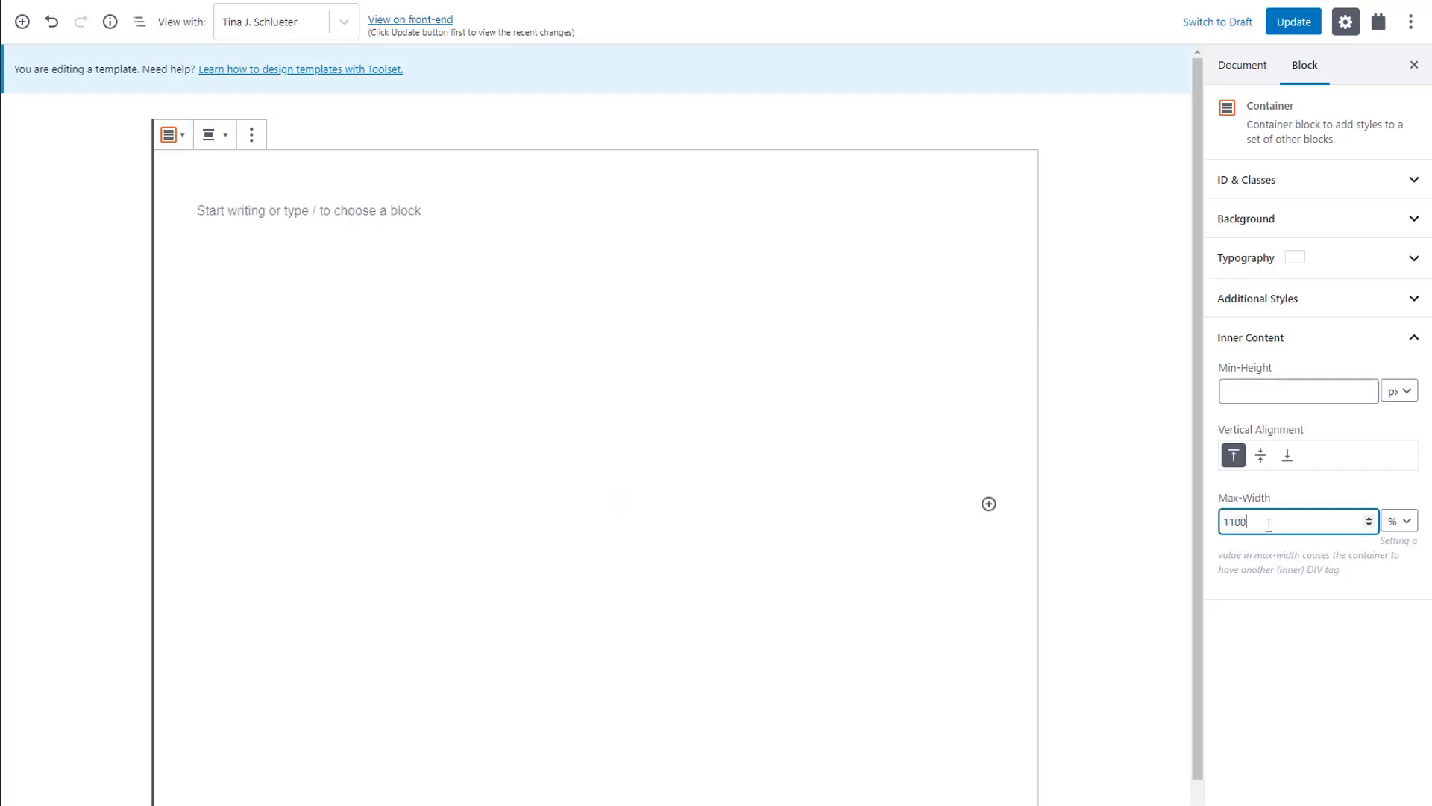
{"action": "left_click", "coordinate": [1401, 523]}
{"action": "left_click", "coordinate": [1393, 549]}
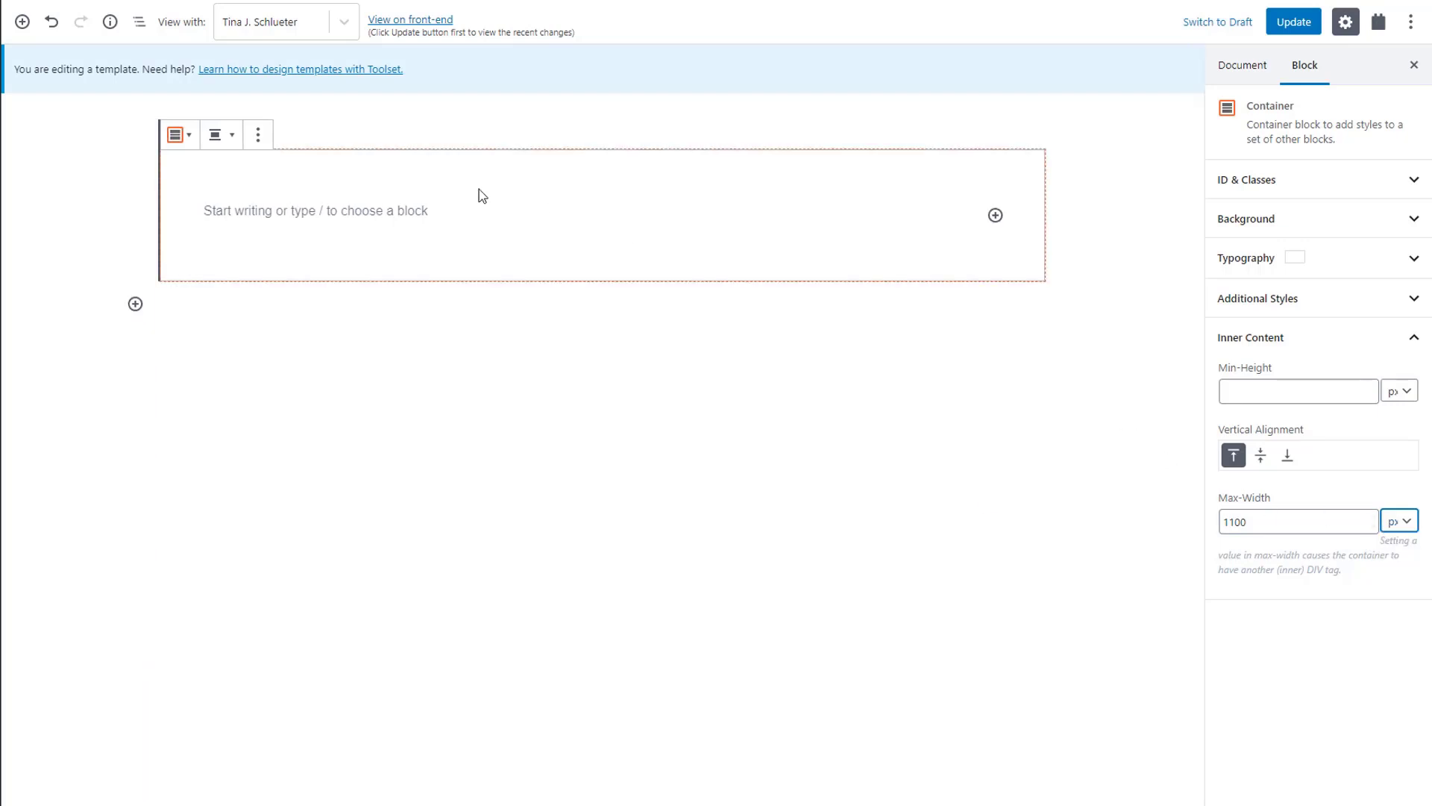
Step: Insert a Columns block inside the container with a two-column layout of one-third and two-thirds
{"action": "left_click", "coordinate": [275, 211]}
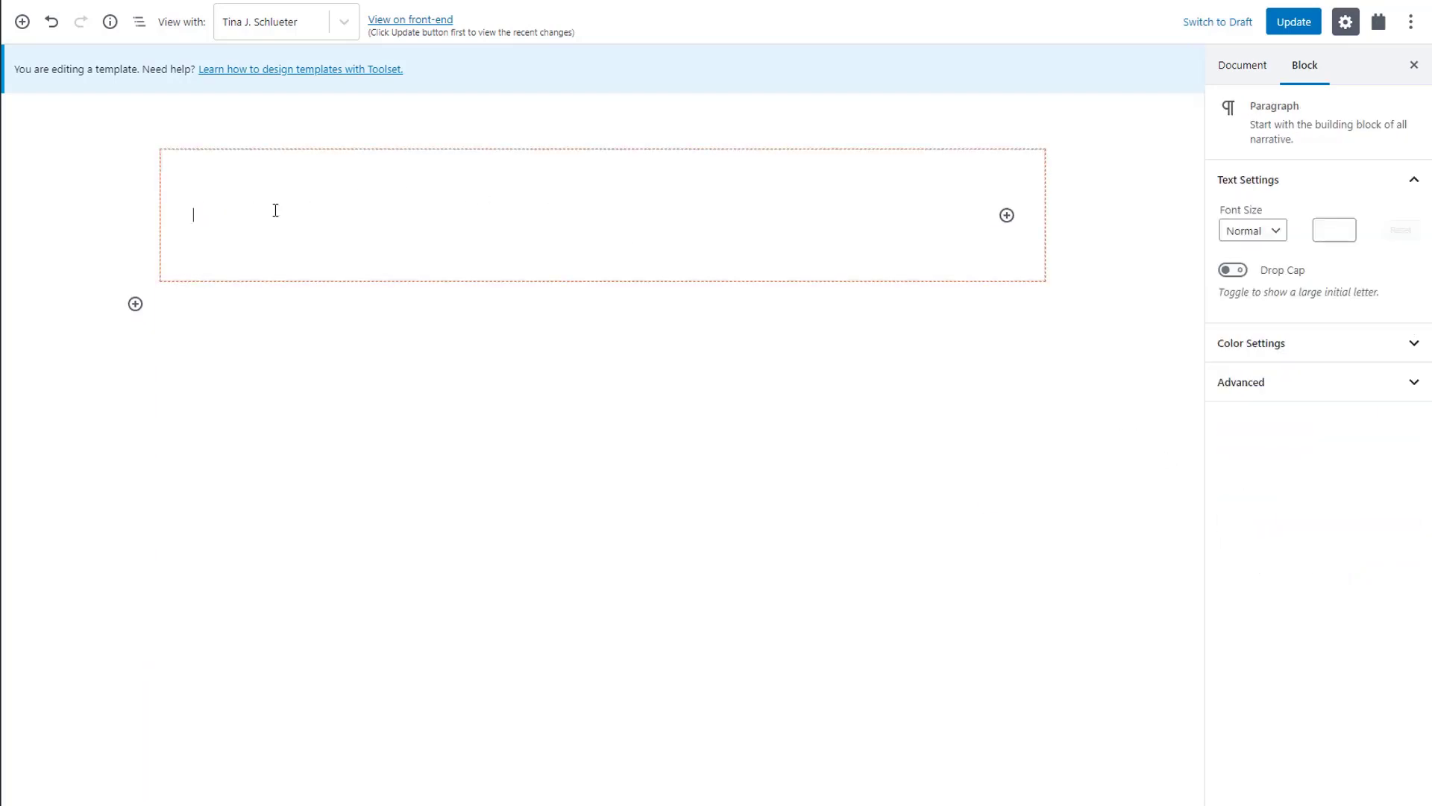
{"action": "type", "text": "/col"}
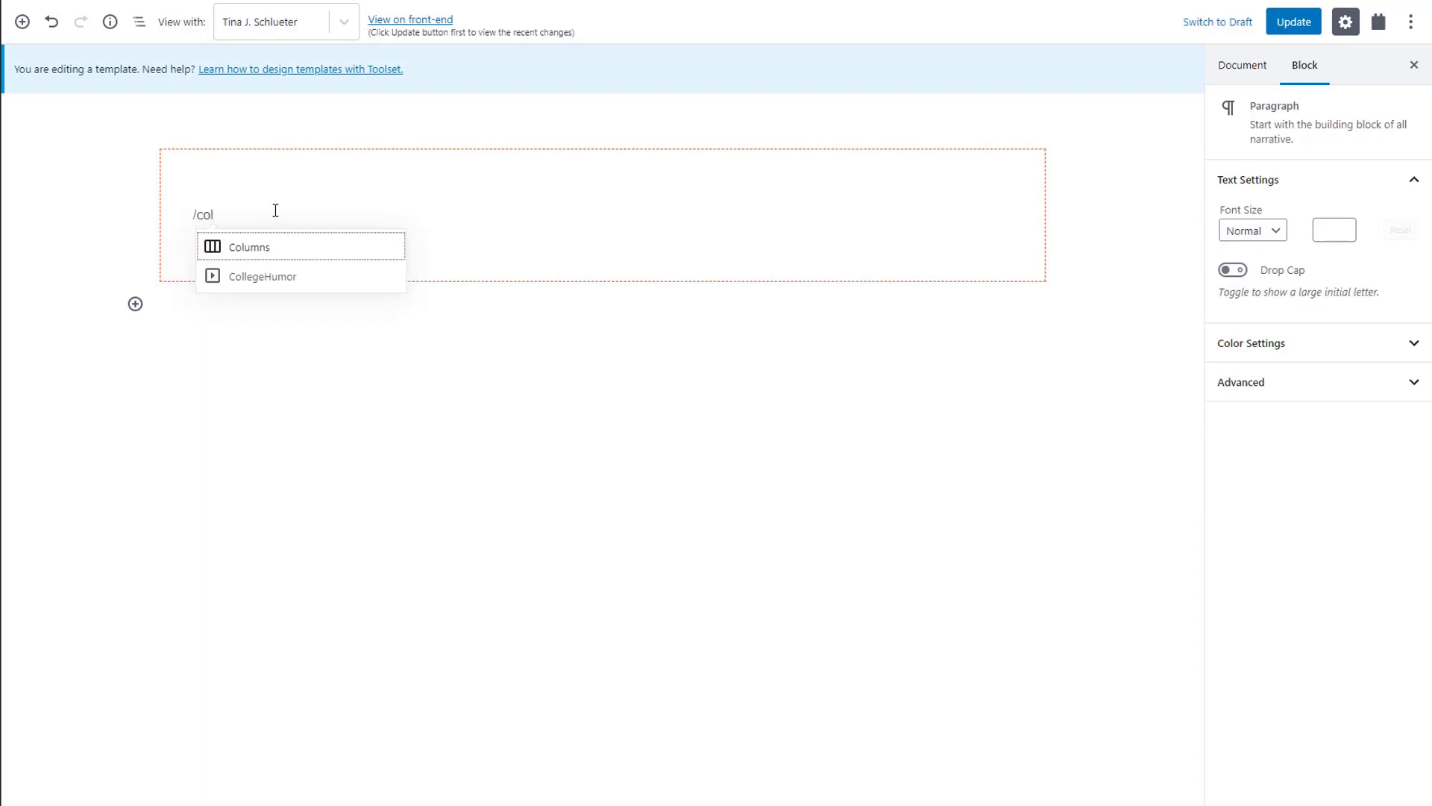
{"action": "left_click", "coordinate": [279, 253]}
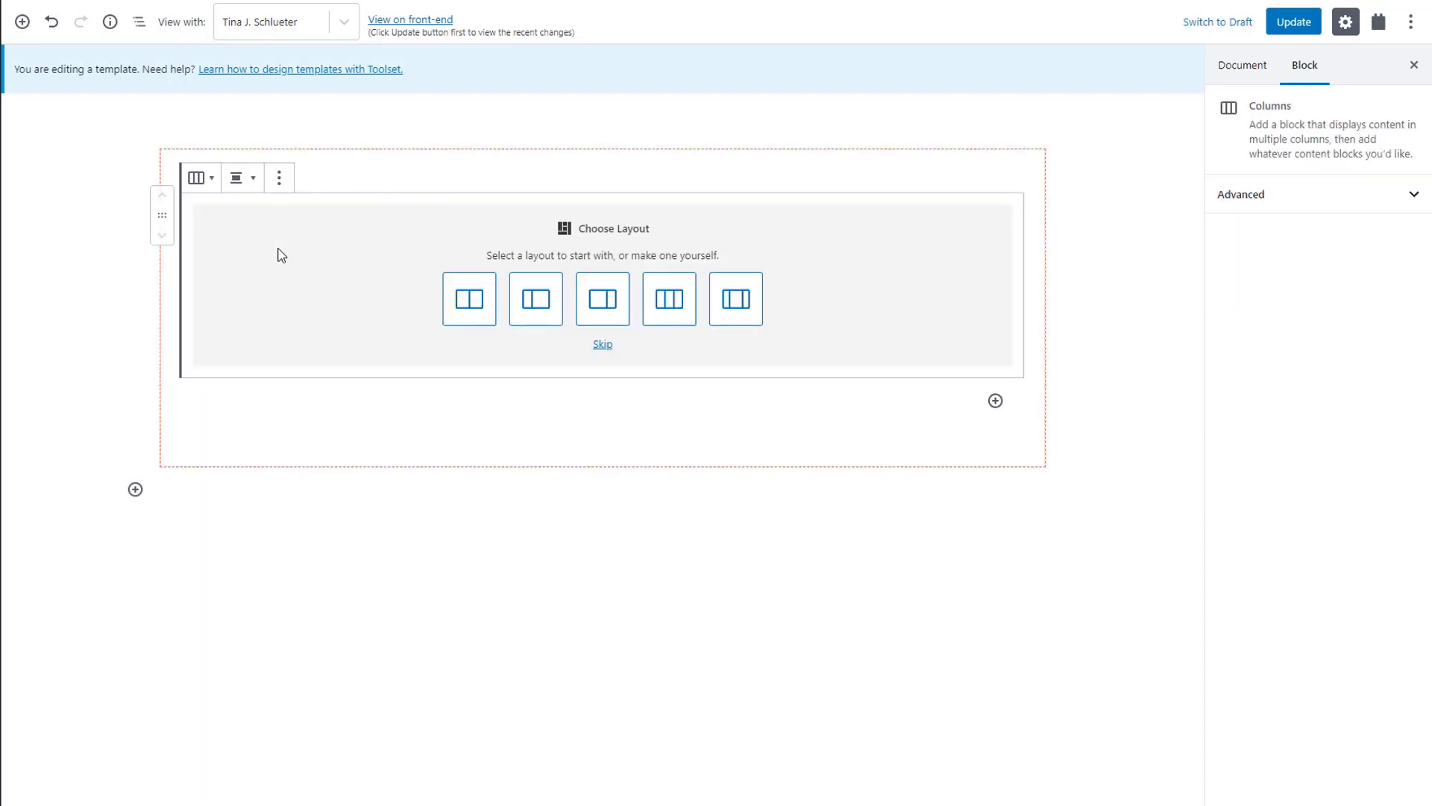
{"action": "left_click", "coordinate": [535, 300]}
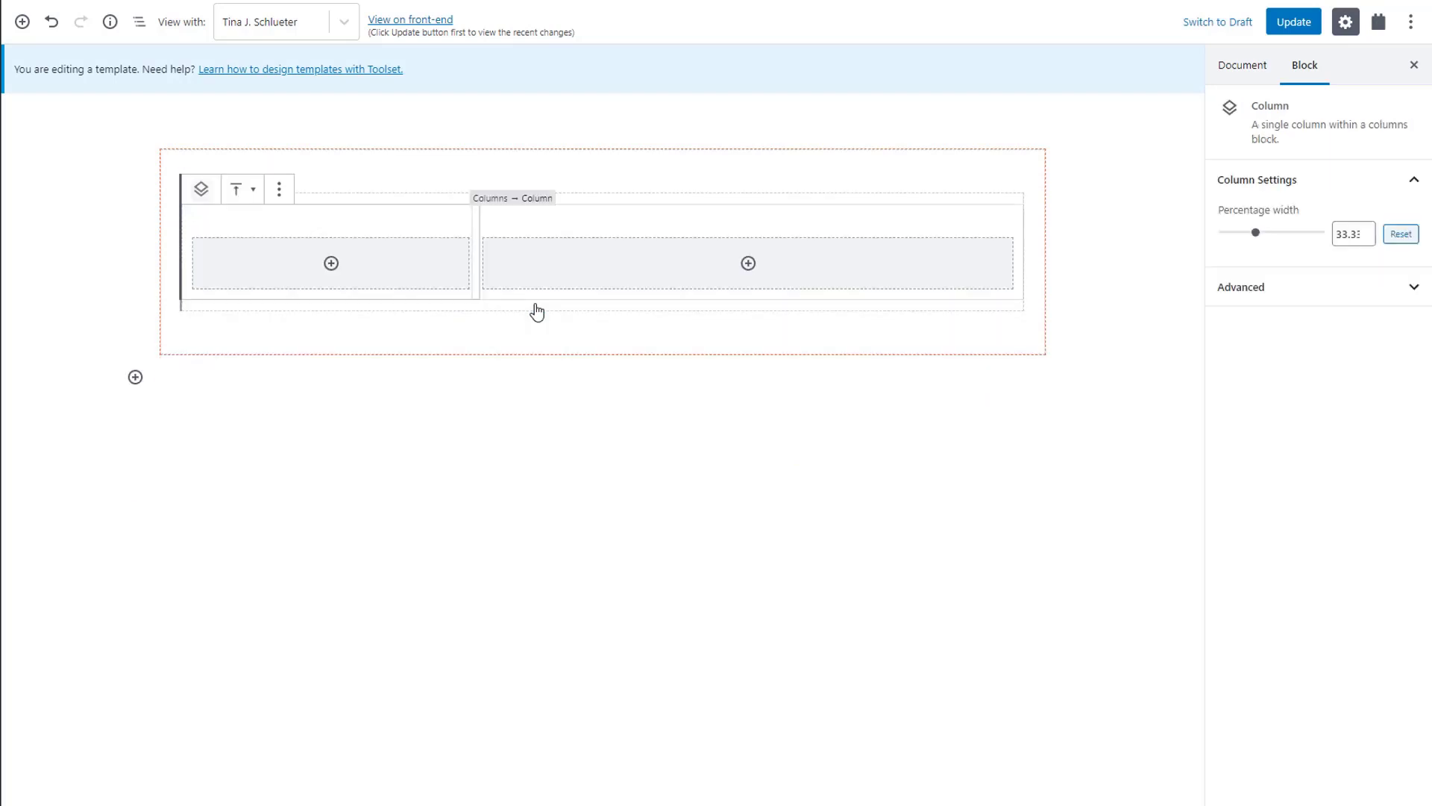
Step: Insert a Toolset Container block in the narrower first column
{"action": "left_click", "coordinate": [331, 264]}
{"action": "type", "text": "con"}
{"action": "left_click", "coordinate": [243, 568]}
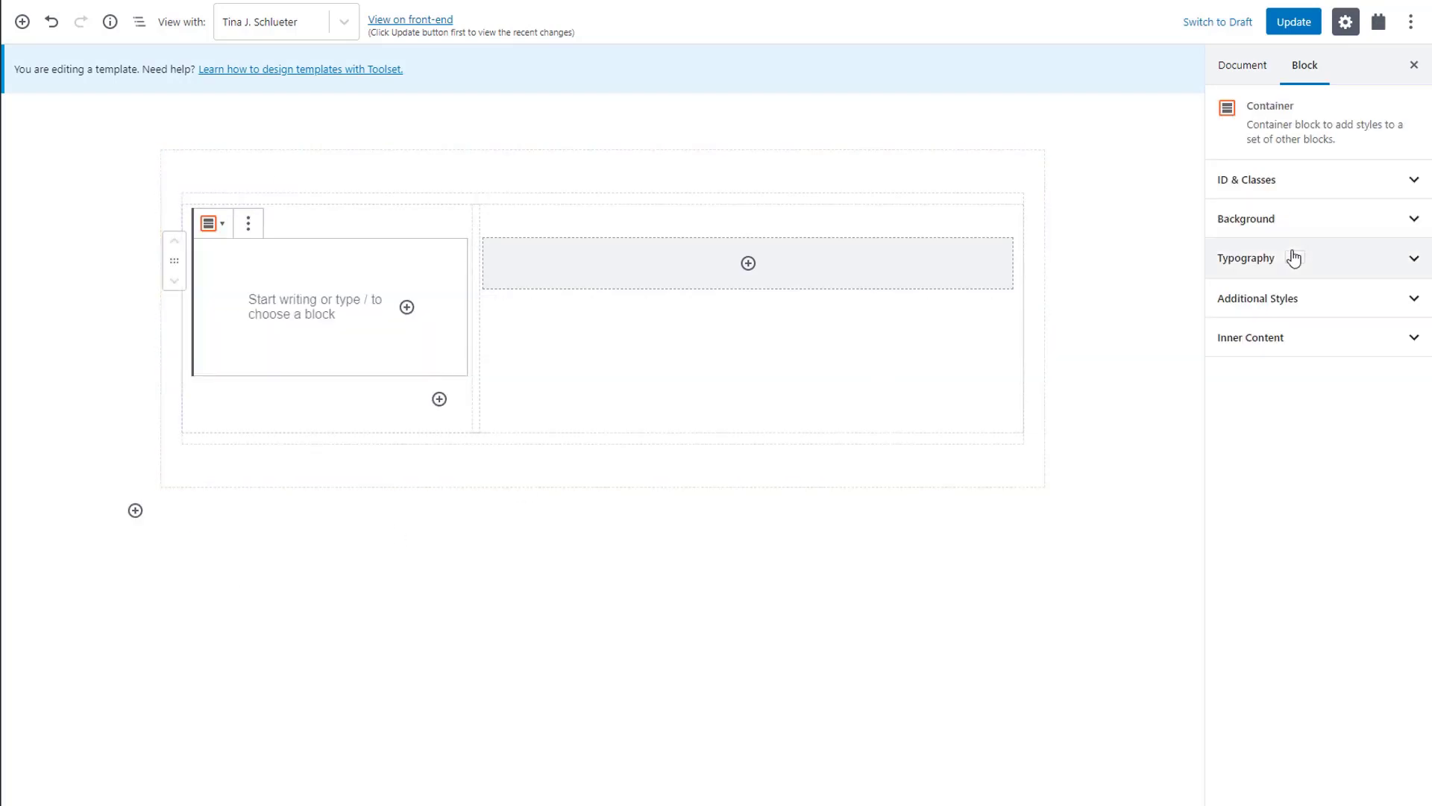
Step: Give the first column's container an image background with a dynamic source from the Agents group's Photo field
{"action": "left_click", "coordinate": [1329, 223]}
{"action": "left_click", "coordinate": [1316, 276]}
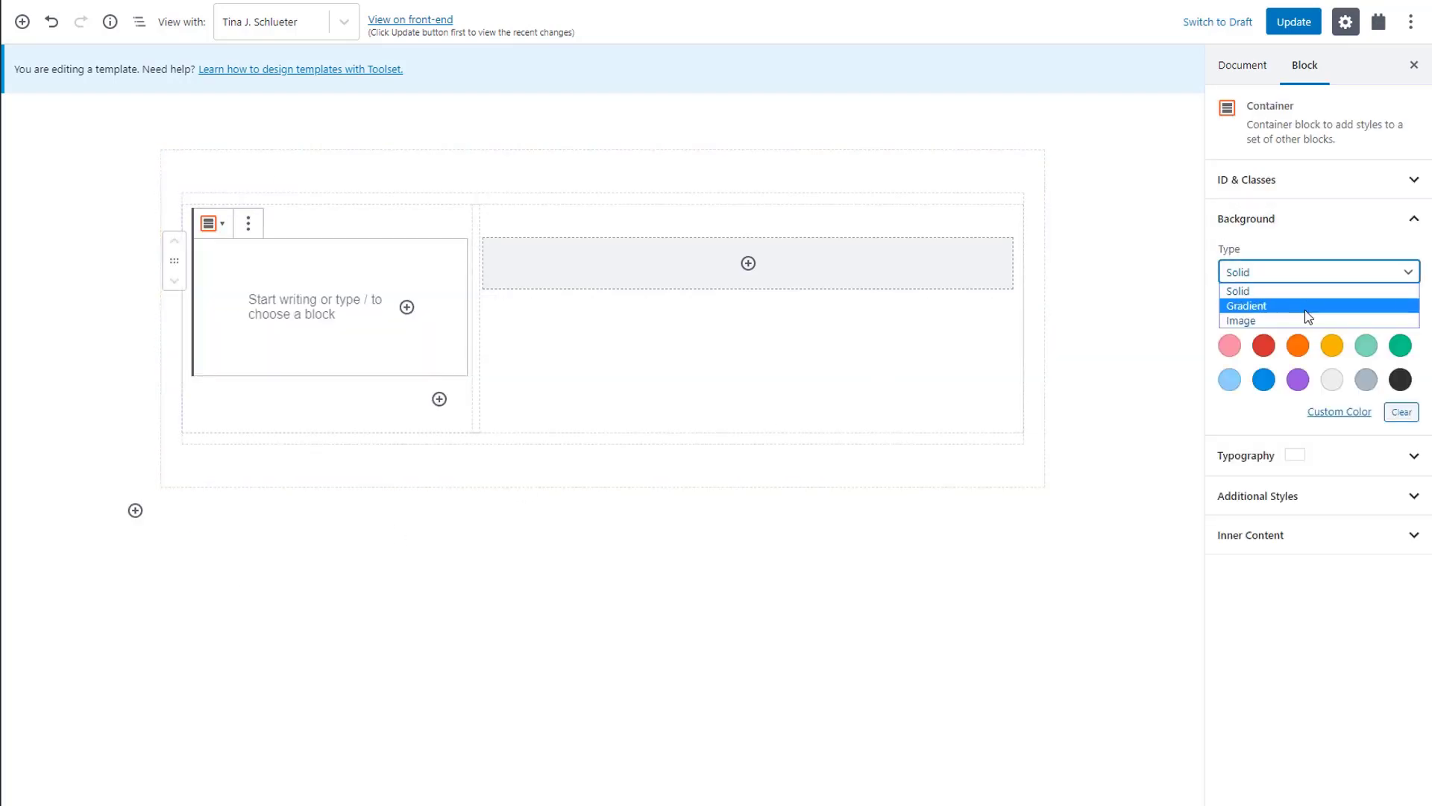
{"action": "left_click", "coordinate": [1303, 319]}
{"action": "left_click", "coordinate": [1234, 313]}
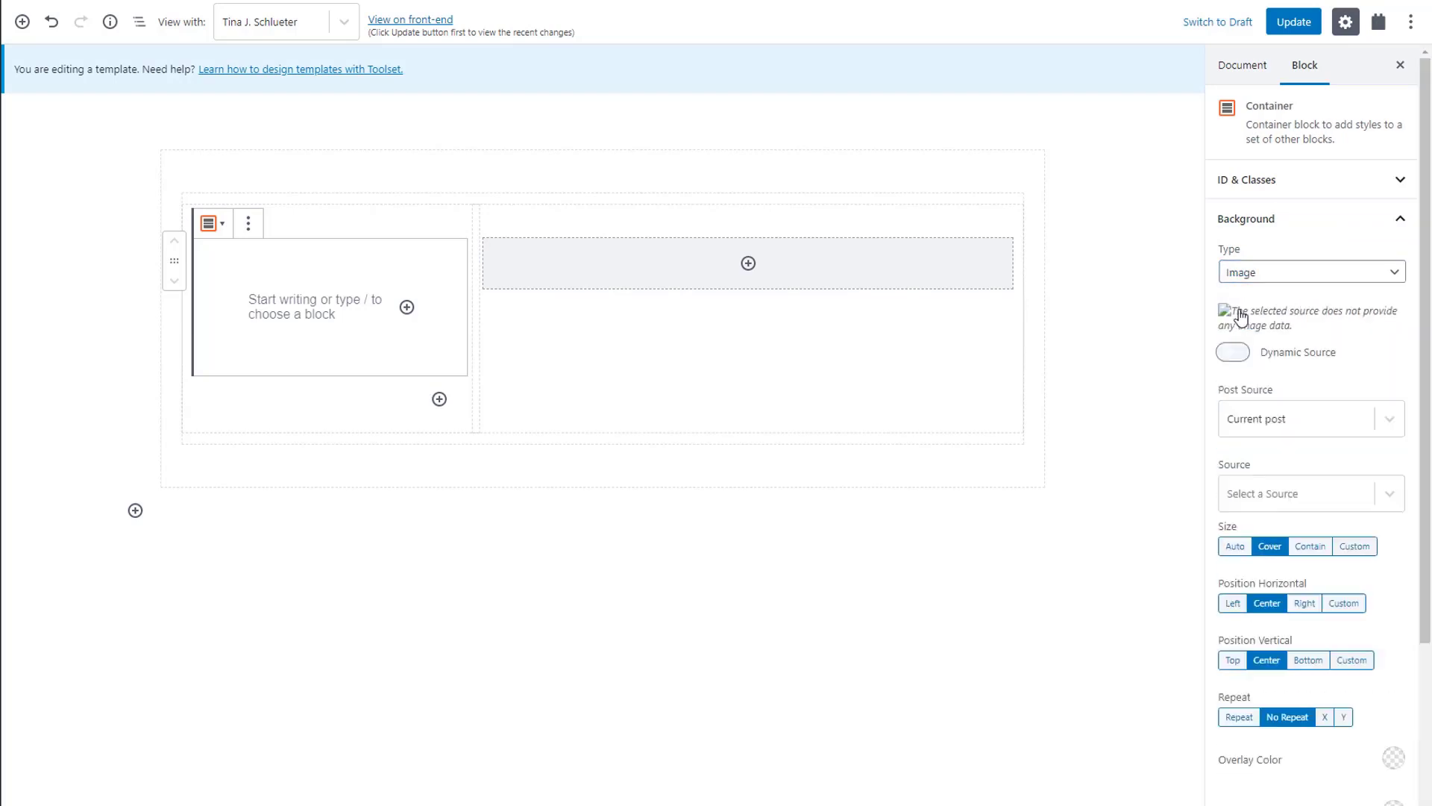
{"action": "left_click", "coordinate": [1319, 495]}
{"action": "left_click", "coordinate": [1318, 561]}
{"action": "left_click", "coordinate": [1306, 569]}
{"action": "left_click", "coordinate": [1301, 609]}
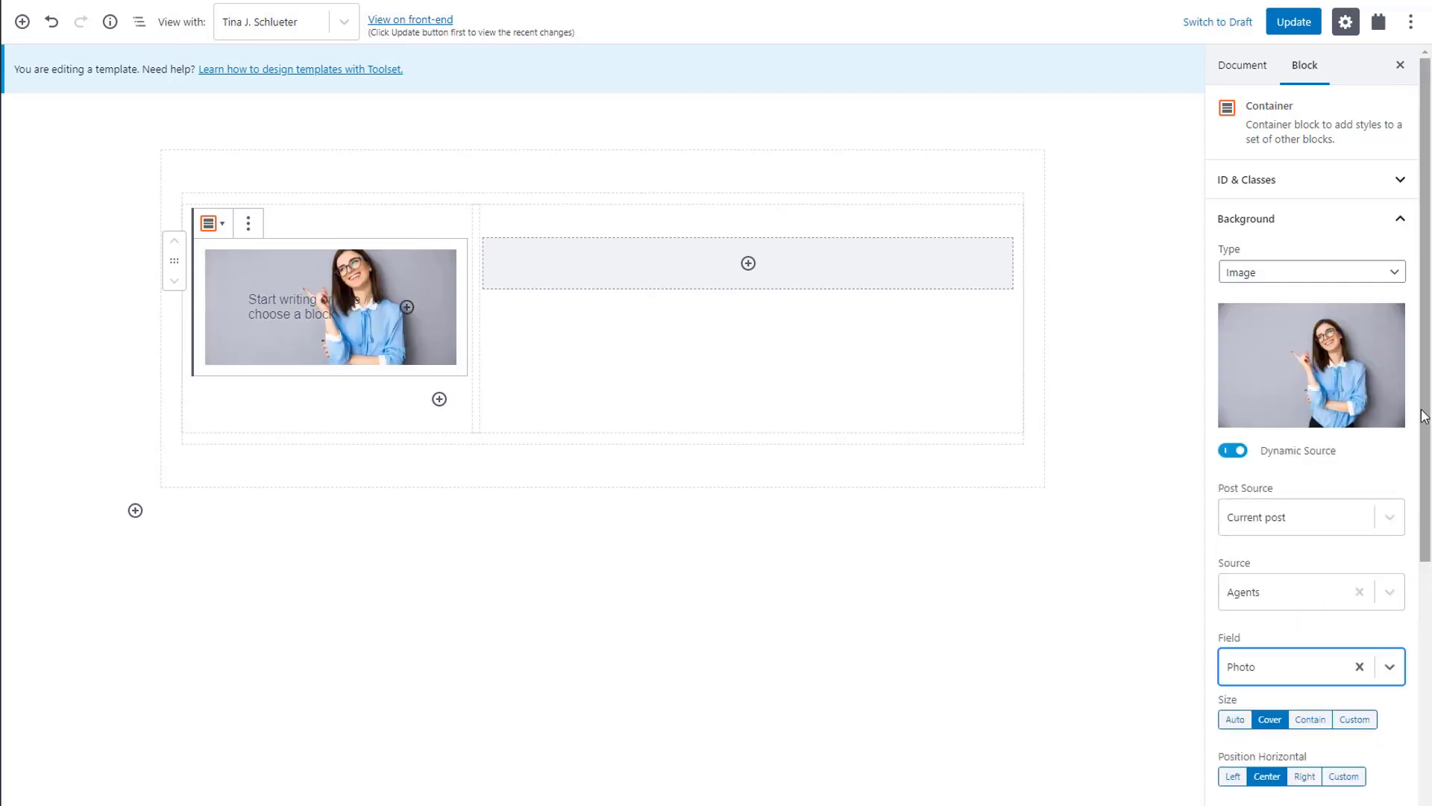
Step: Set the min-height of the photo container's inner content to 500 px
{"action": "left_click_drag", "start_coordinate": [1426, 418], "coordinate": [1414, 712]}
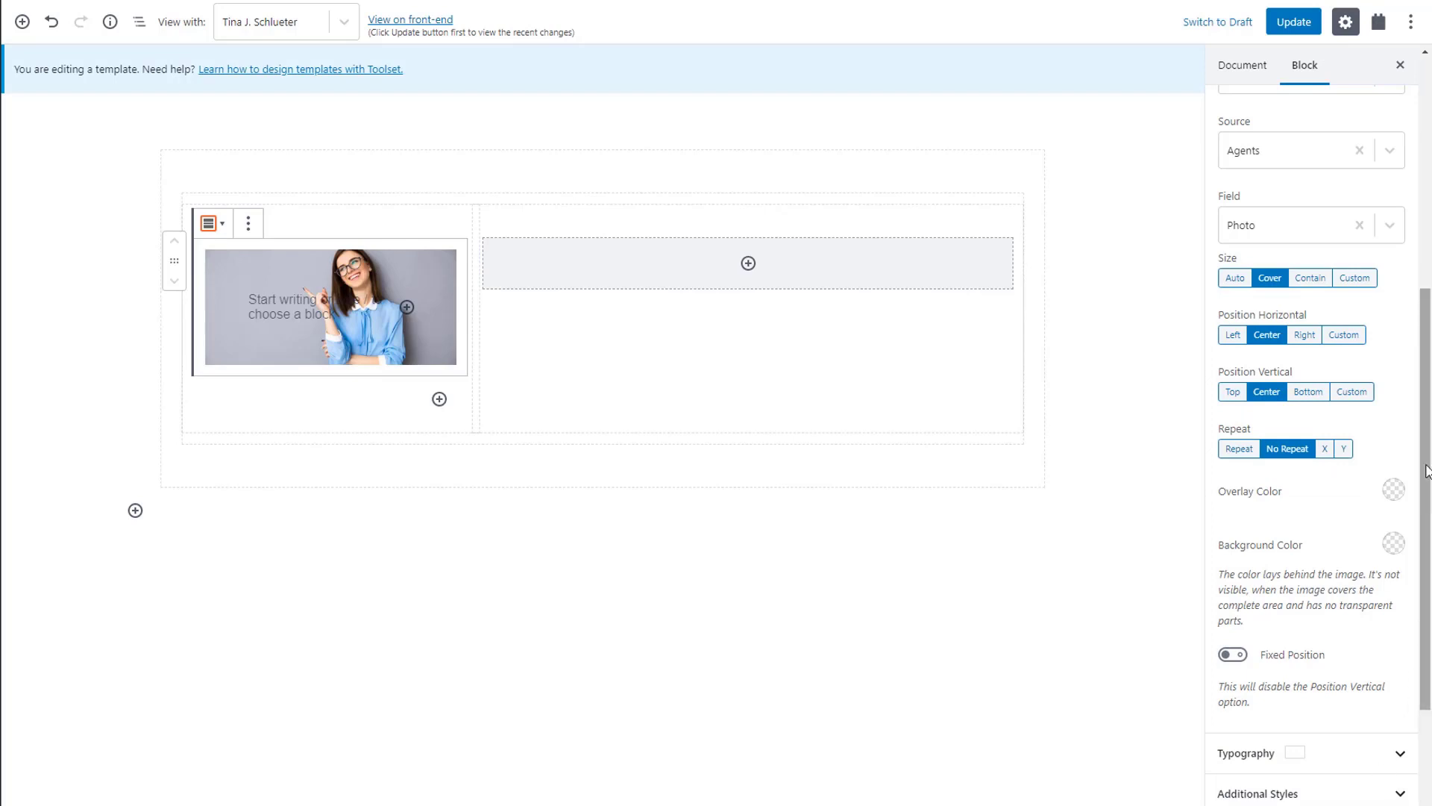
{"action": "scroll", "coordinate": [1417, 687], "scroll_direction": "down", "scroll_amount": 3}
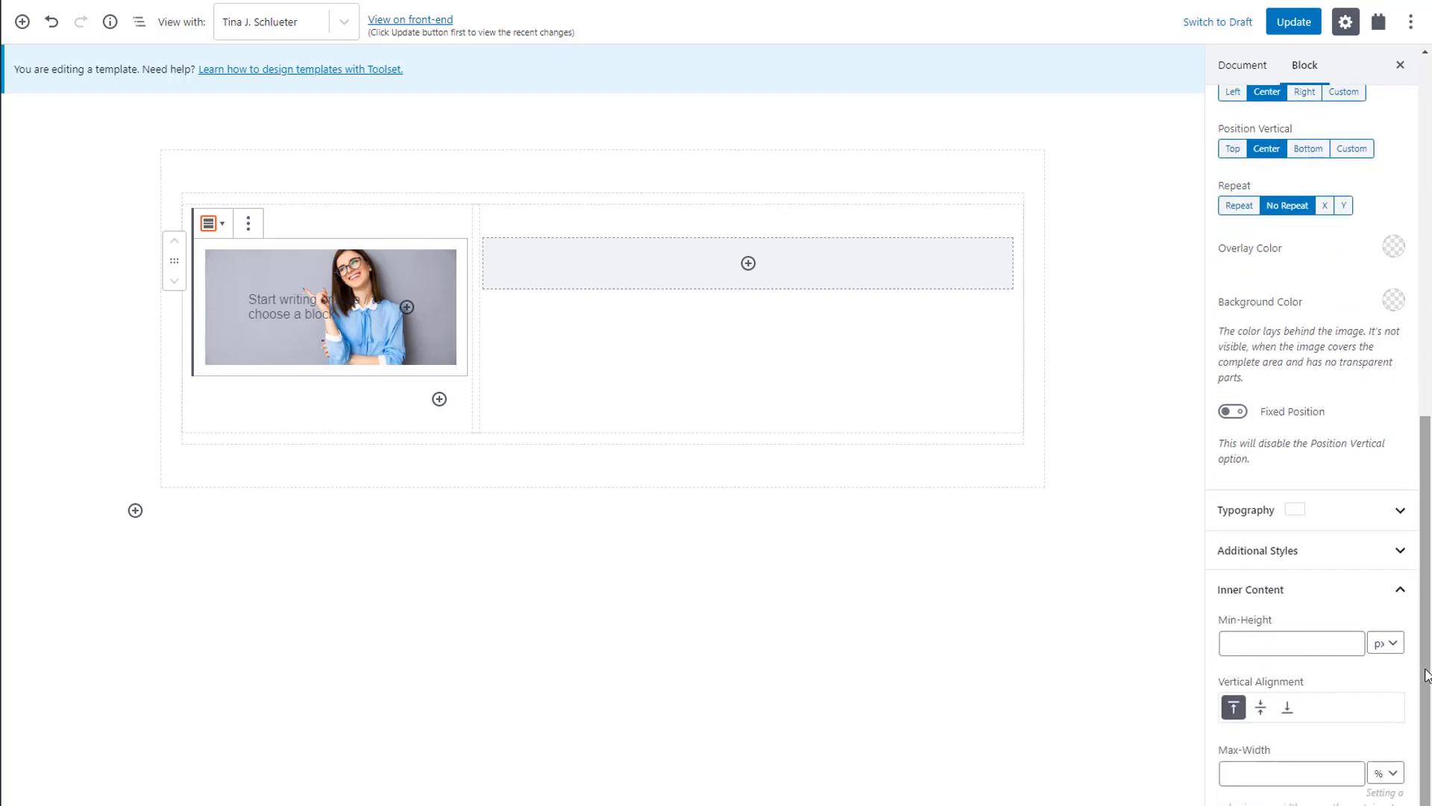
{"action": "left_click", "coordinate": [1291, 642]}
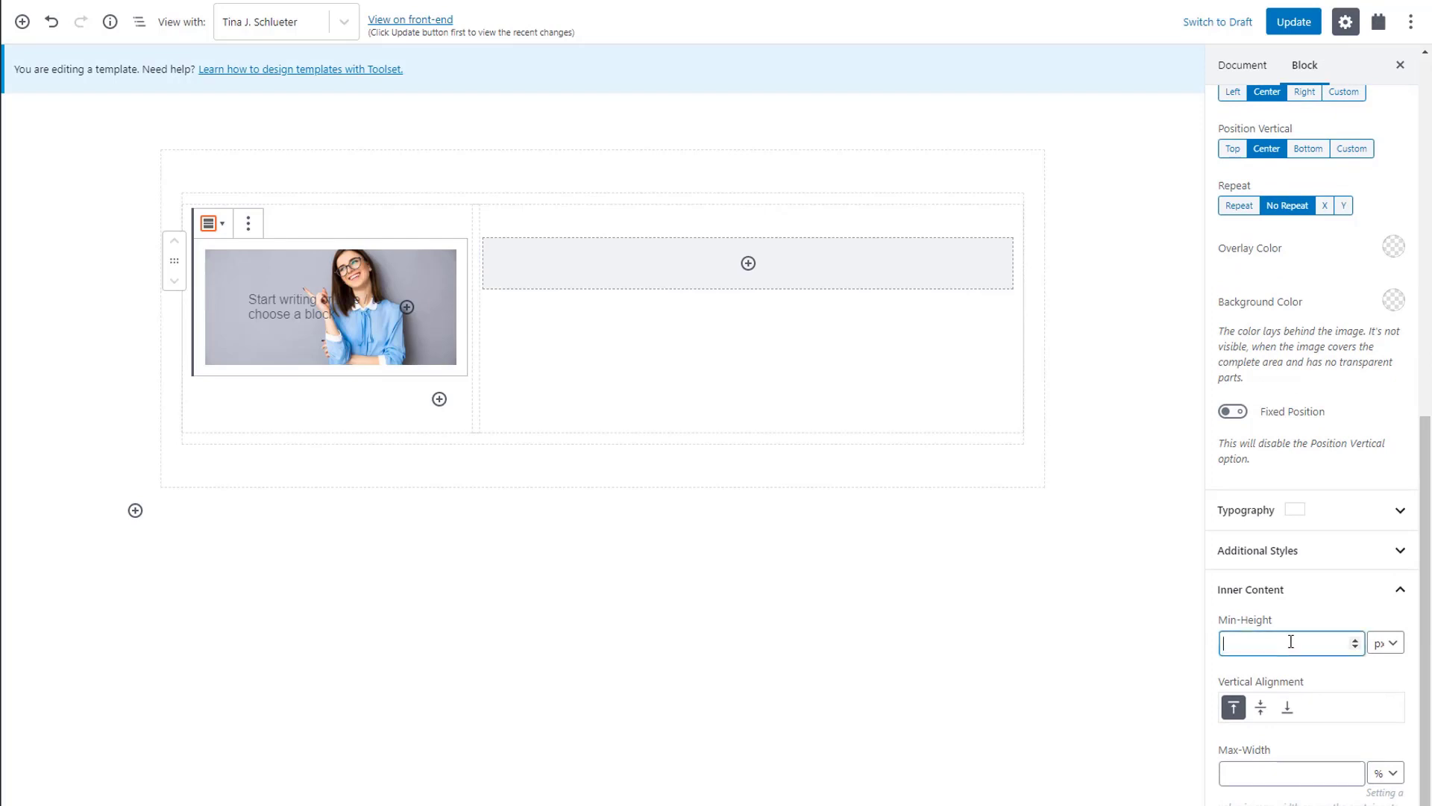
{"action": "type", "text": "500"}
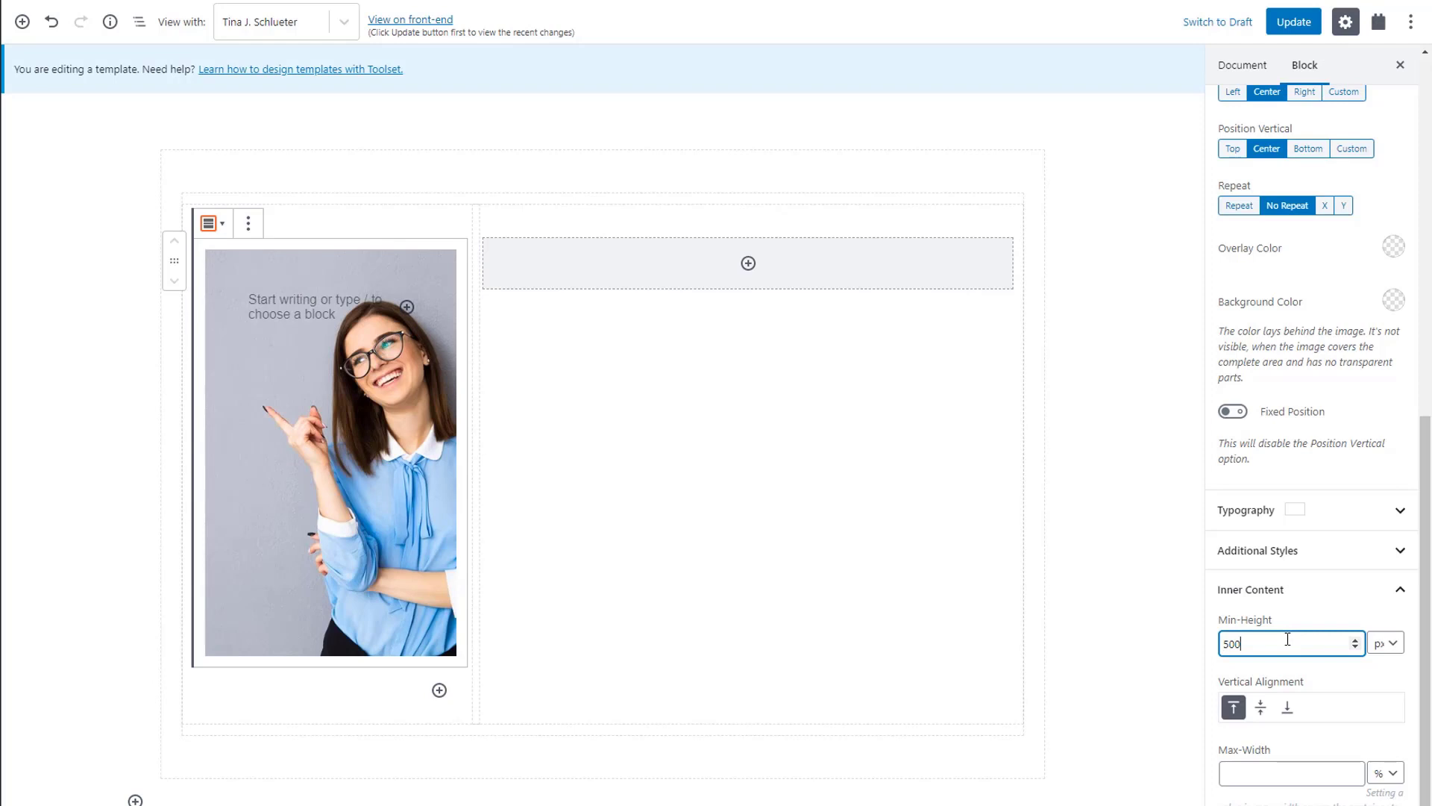
Step: Insert a Toolset Button block inside the photo container with dynamic text from the Agents group's Mobile phone field
{"action": "left_click", "coordinate": [311, 307]}
{"action": "type", "text": "/bu"}
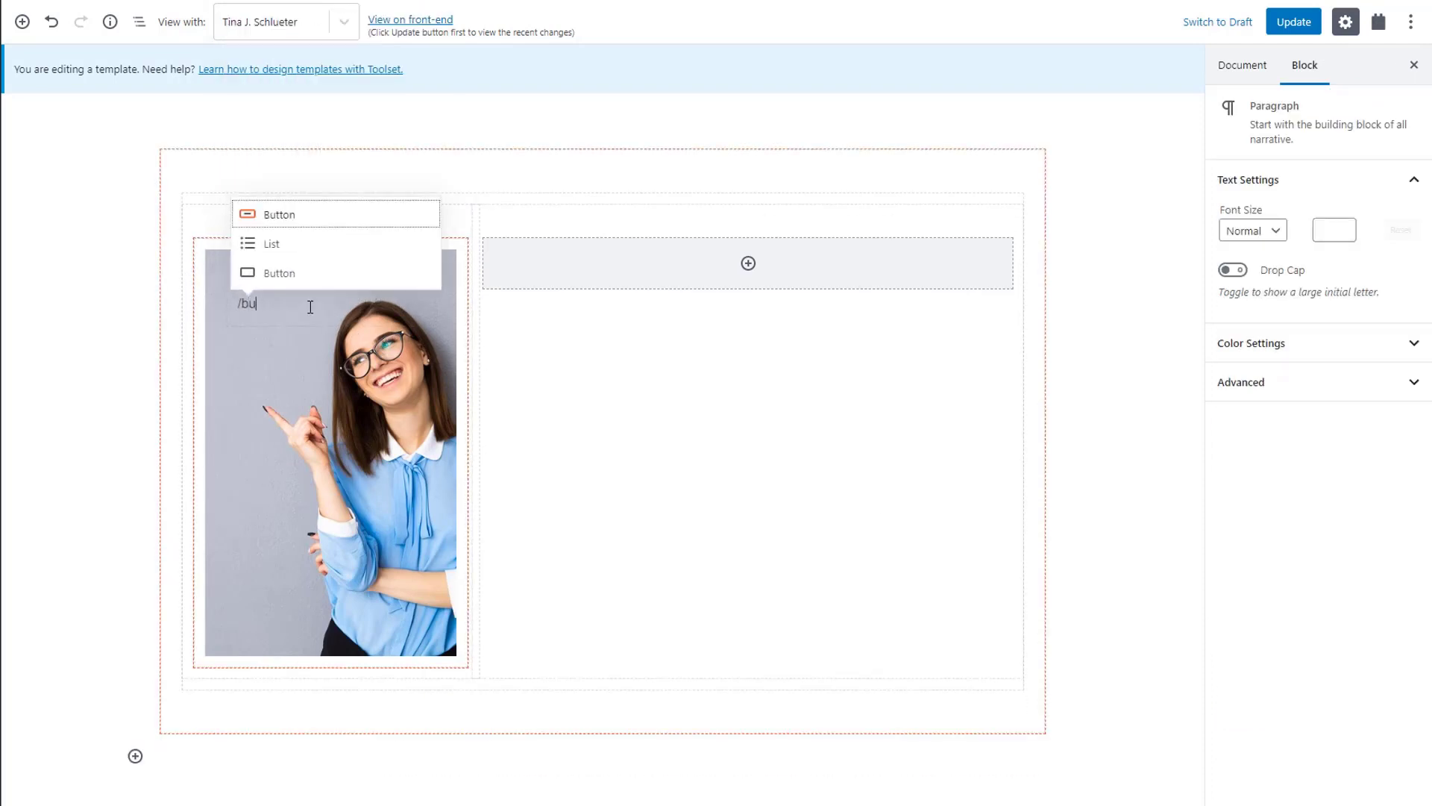
{"action": "left_click", "coordinate": [332, 214]}
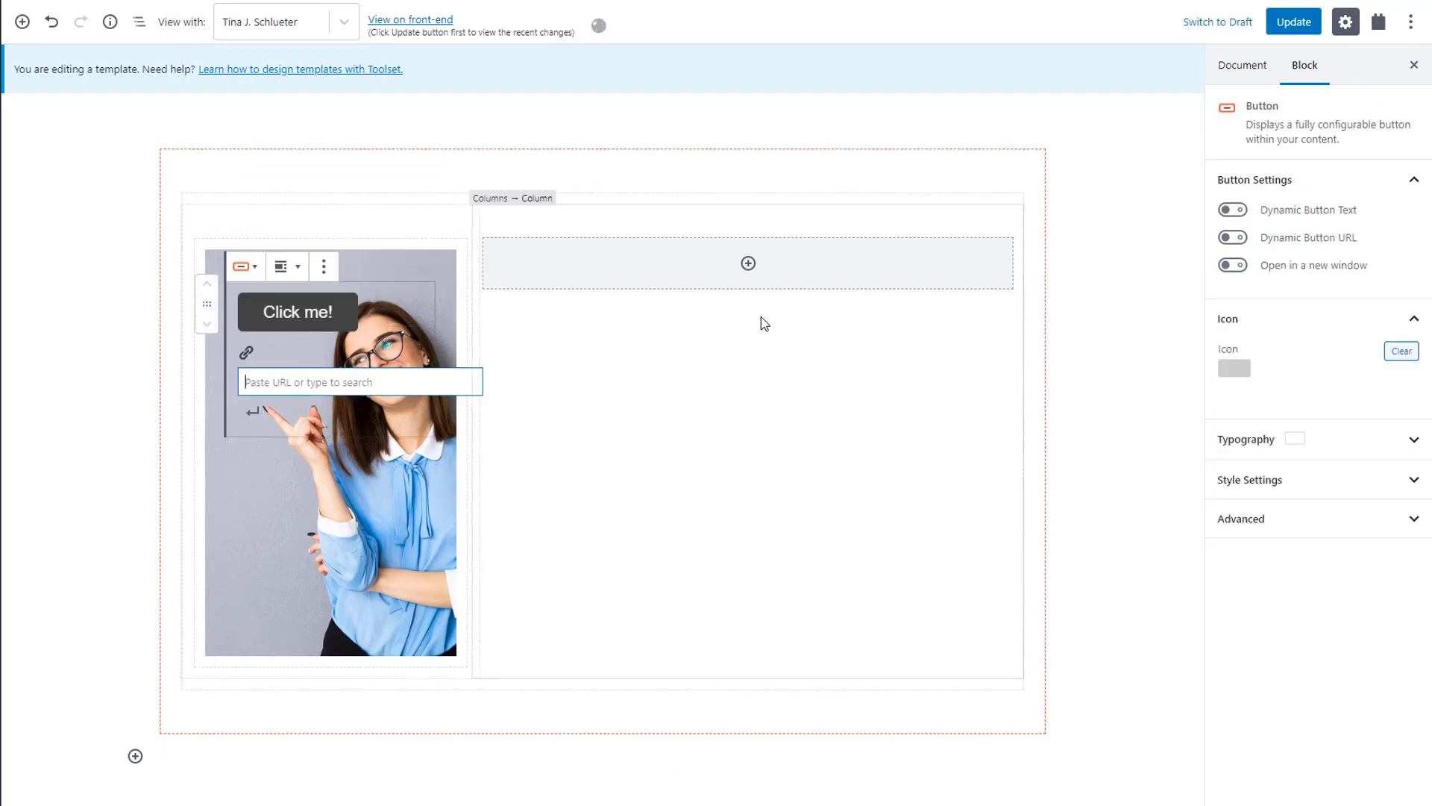
{"action": "left_click", "coordinate": [1235, 209]}
{"action": "left_click", "coordinate": [1287, 352]}
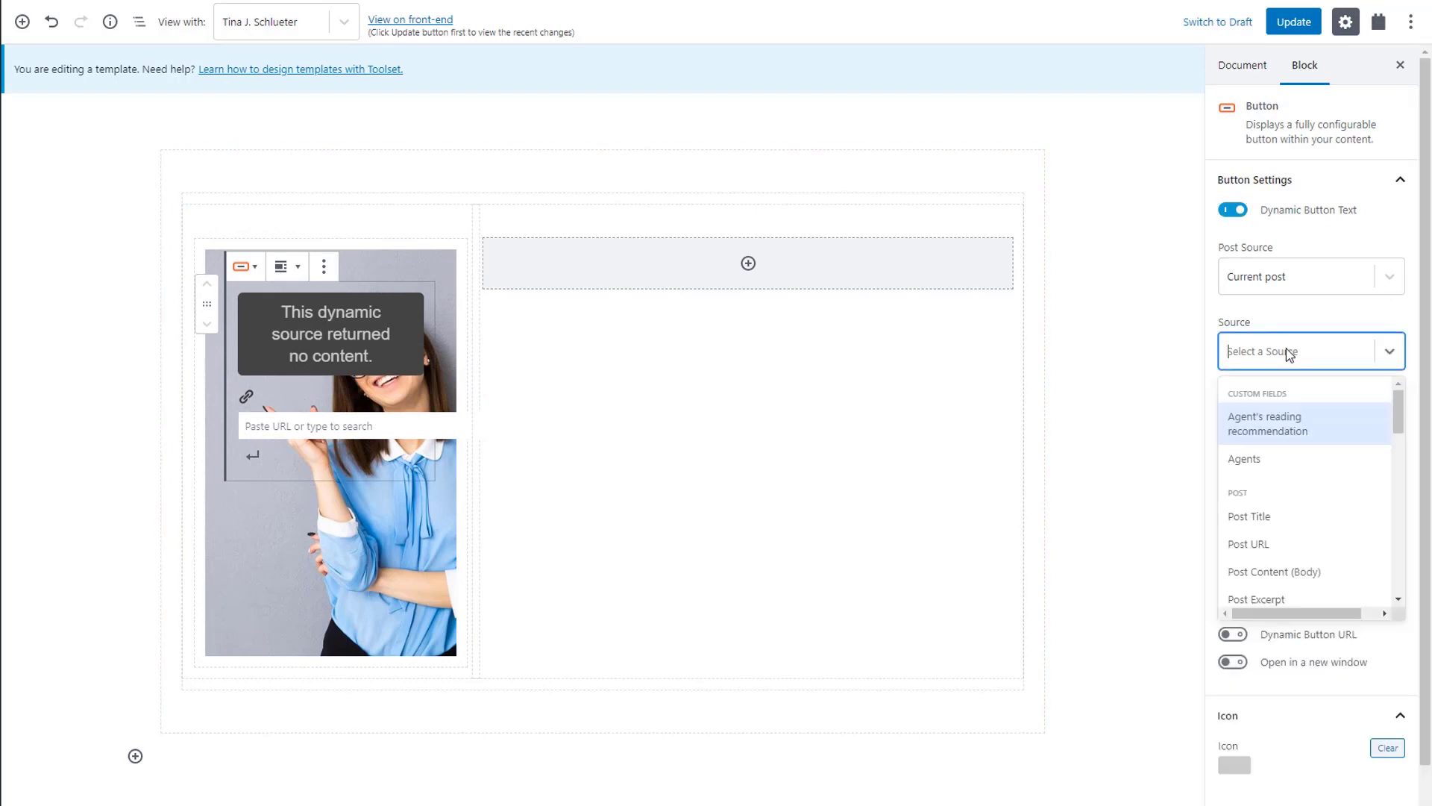
{"action": "left_click", "coordinate": [1289, 459]}
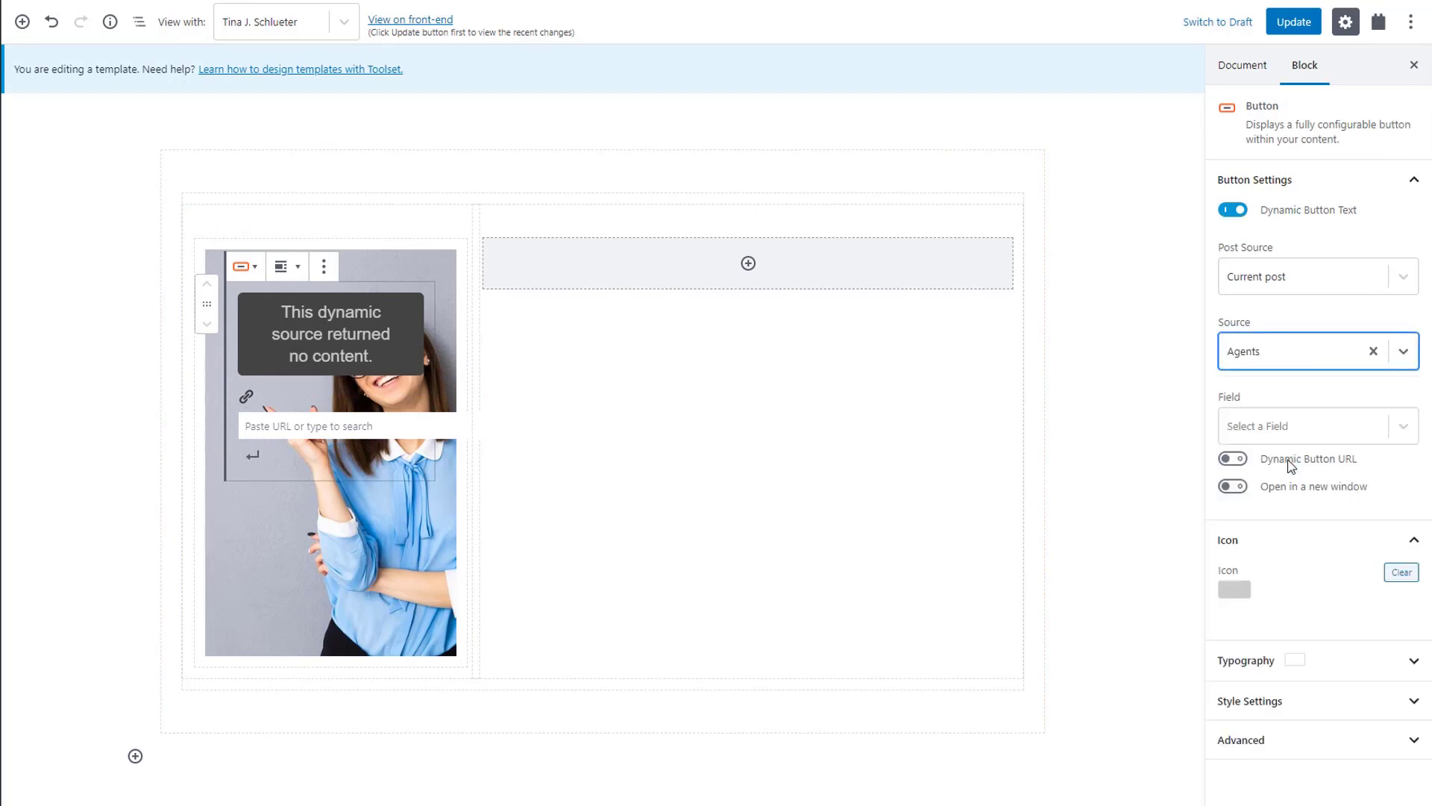
{"action": "left_click", "coordinate": [1293, 431]}
{"action": "left_click", "coordinate": [1293, 468]}
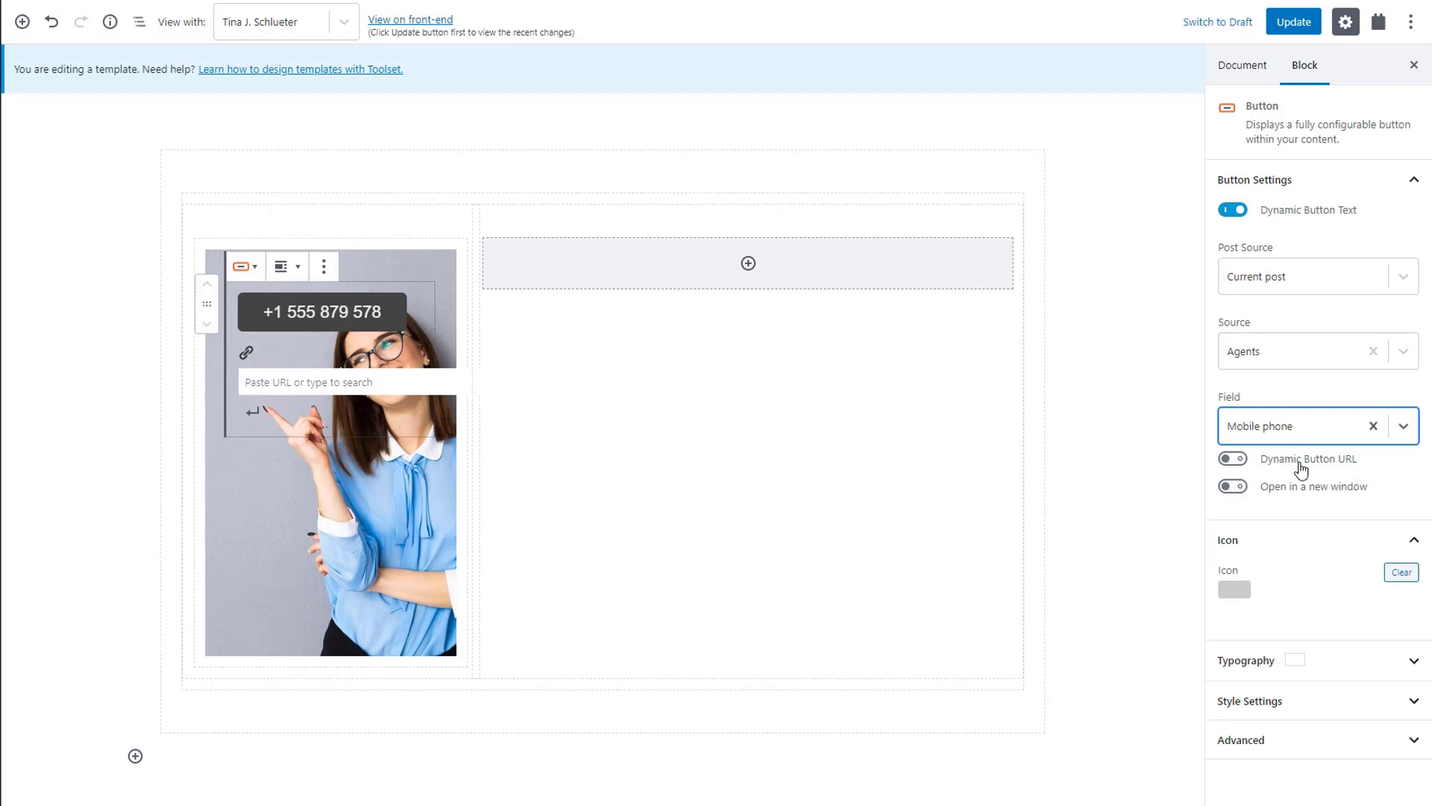
Step: Add the FontAwesome phone handset icon to the button and position it after the button text
{"action": "left_click", "coordinate": [1236, 589]}
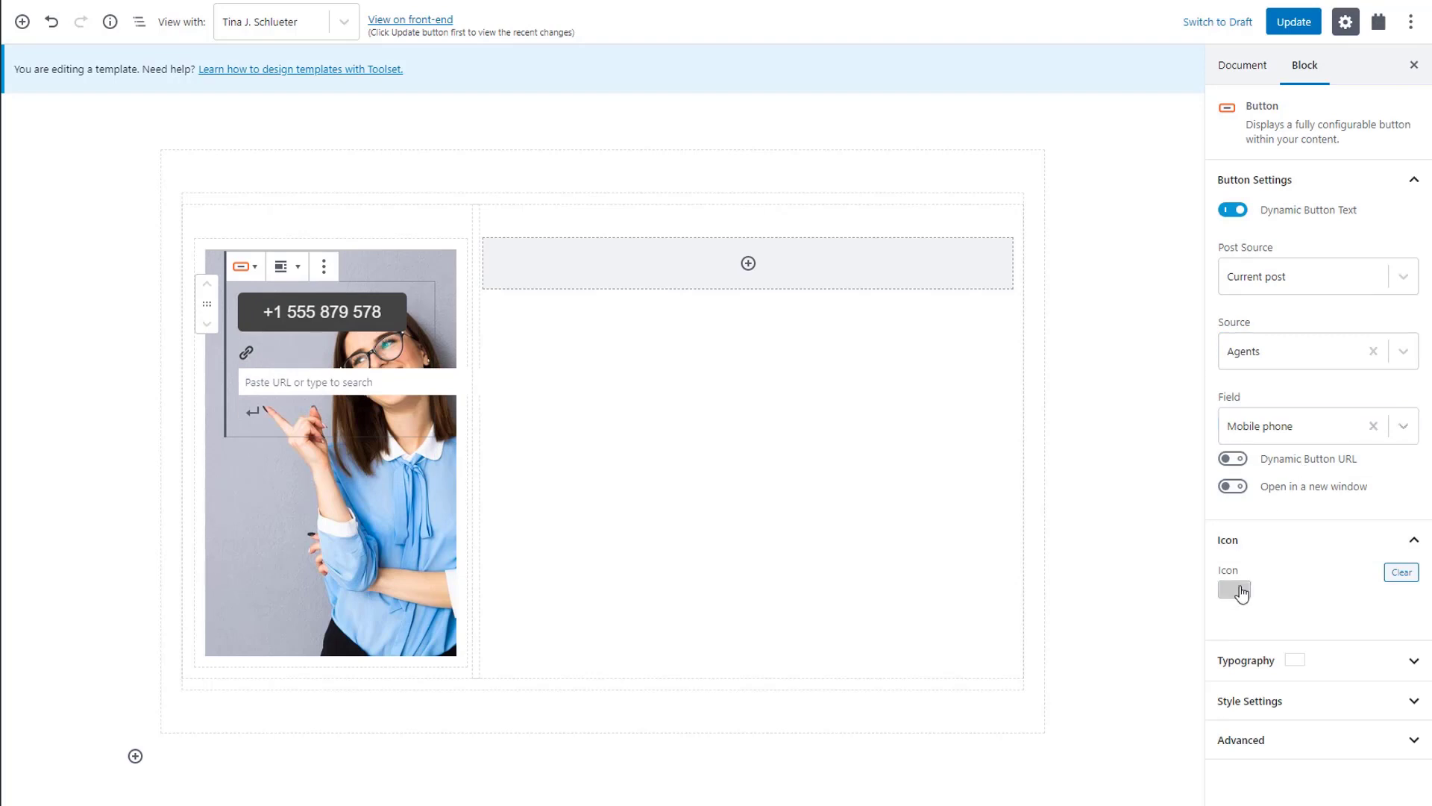
{"action": "left_click", "coordinate": [1134, 243]}
{"action": "left_click", "coordinate": [1130, 270]}
{"action": "left_click", "coordinate": [1123, 290]}
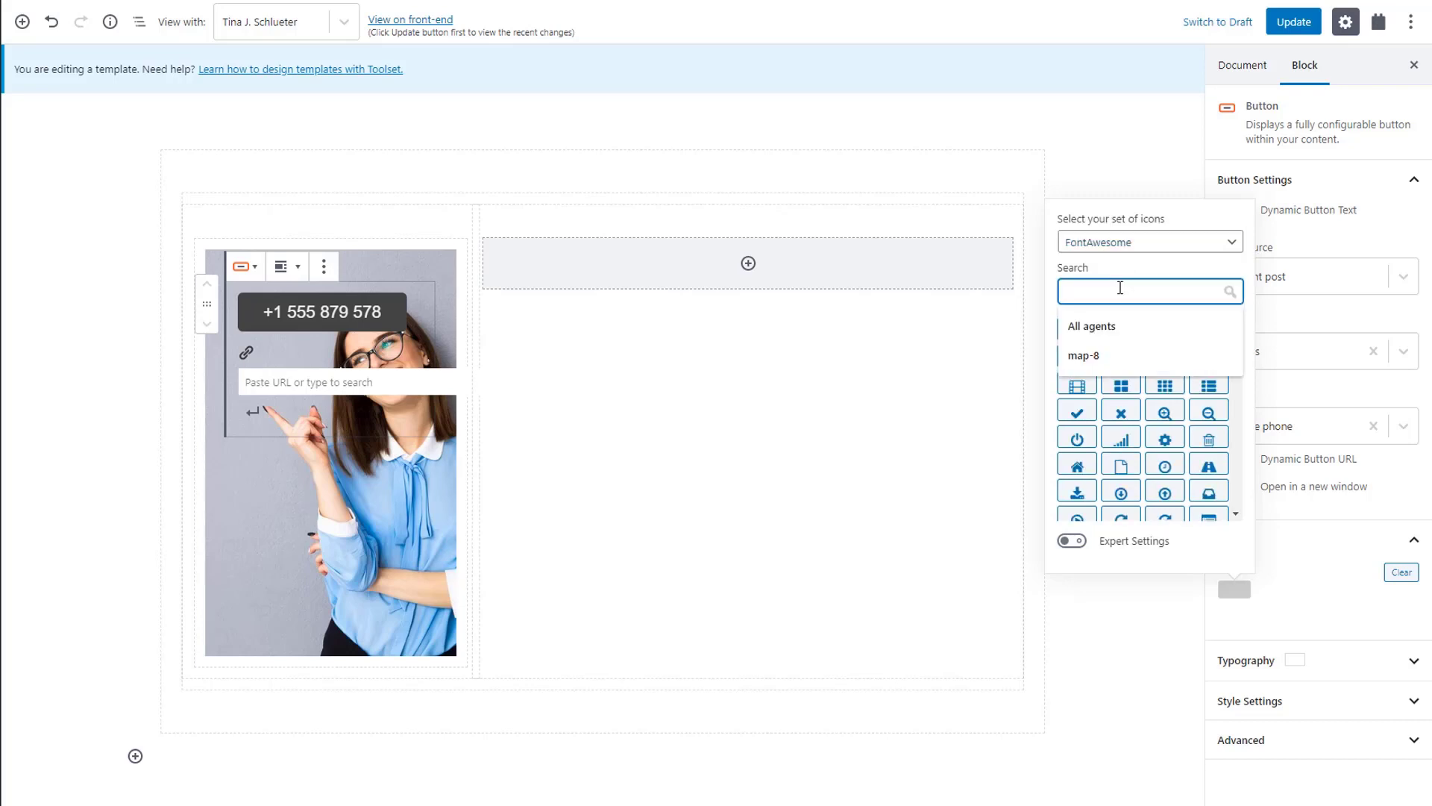
{"action": "type", "text": "pho"}
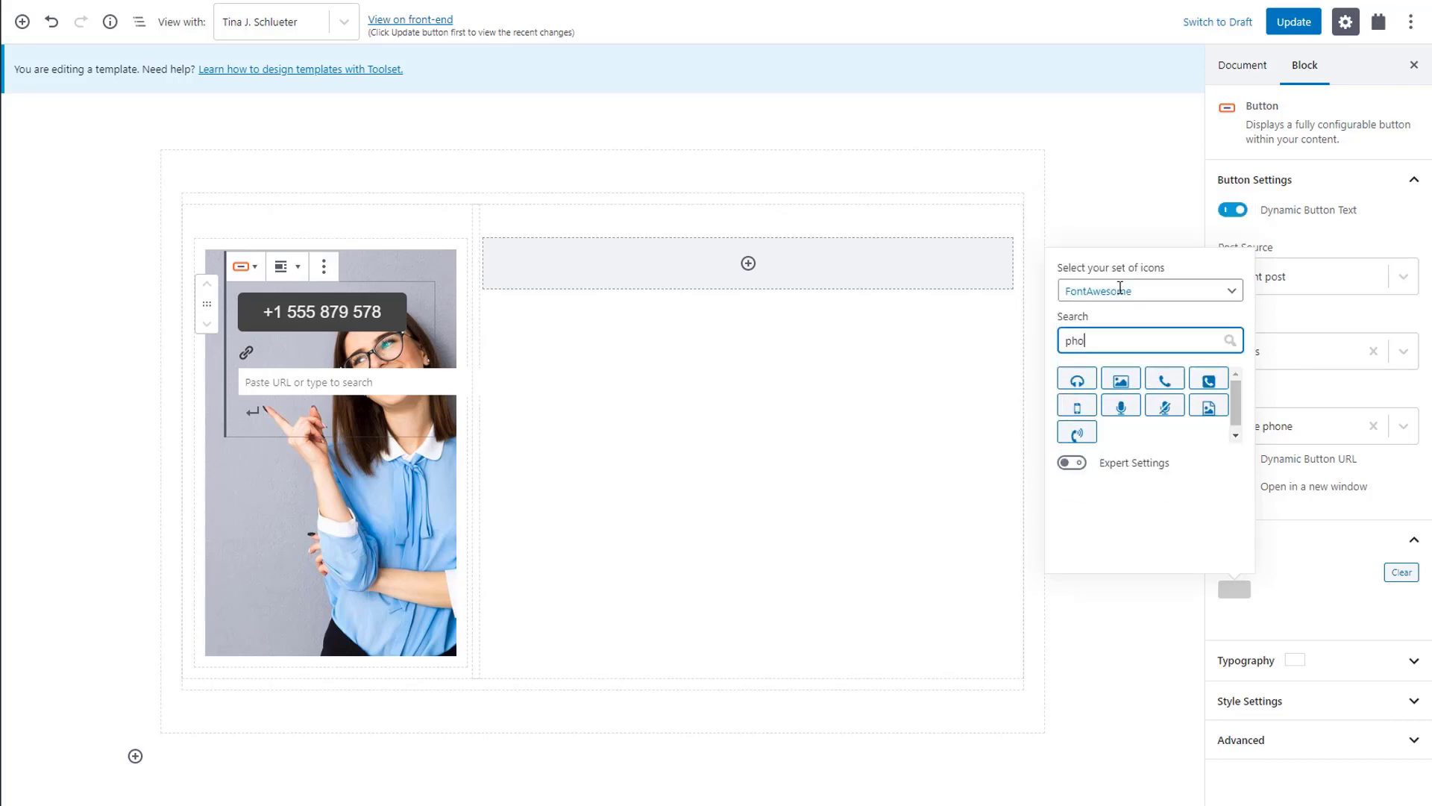
{"action": "left_click", "coordinate": [1164, 380]}
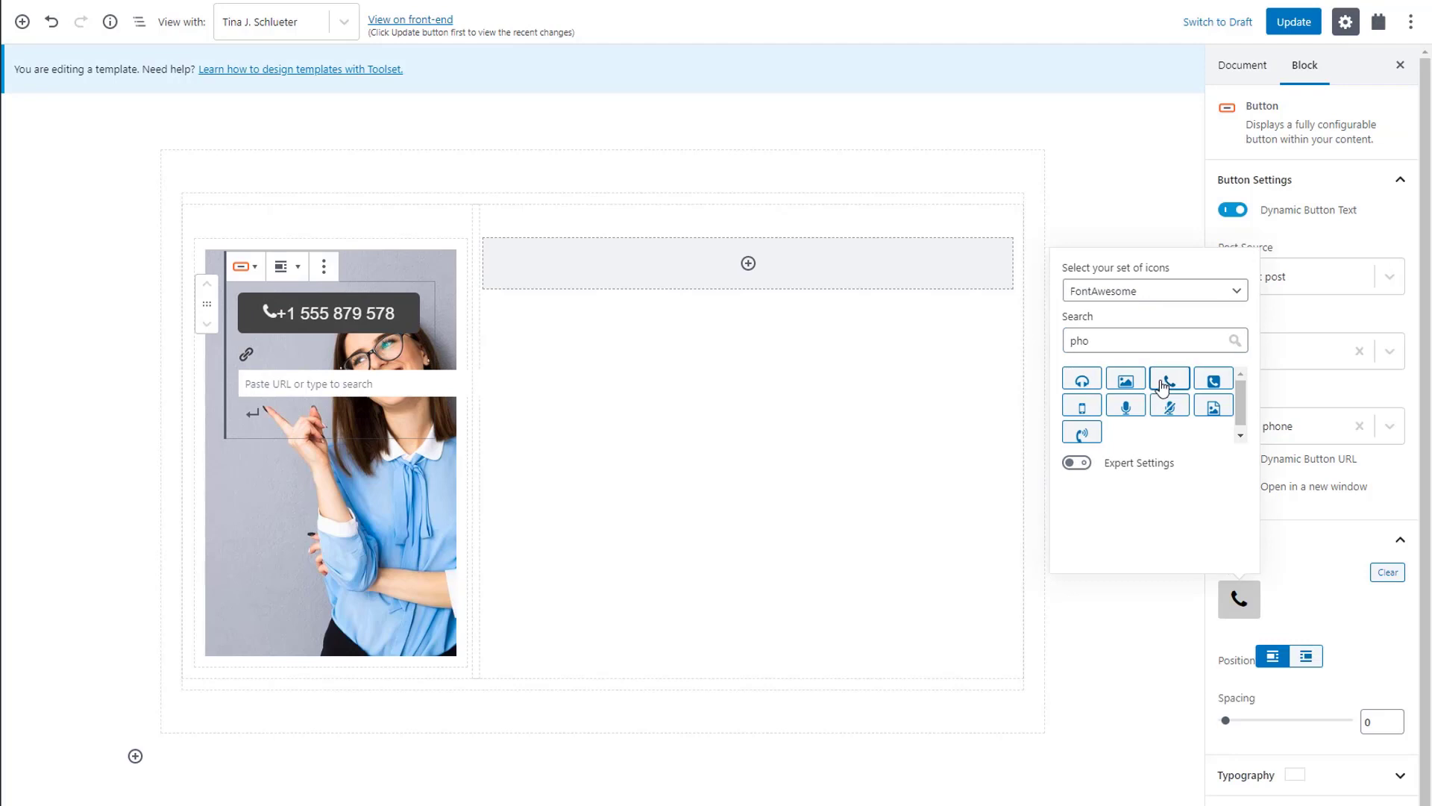
{"action": "left_click", "coordinate": [1307, 657]}
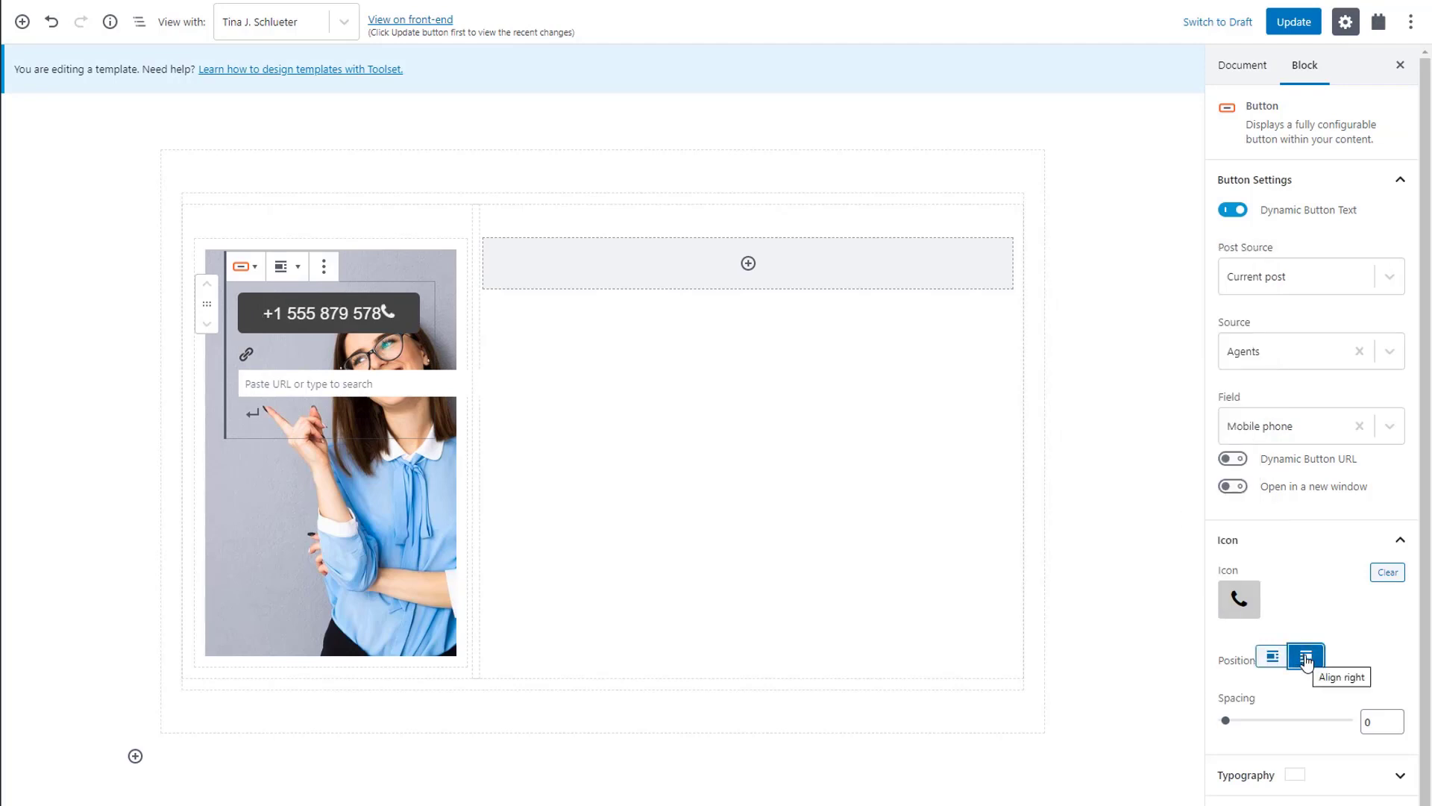
Step: Set the phone icon's spacing to 3 and give the button a blue background in its normal state
{"action": "left_click", "coordinate": [1395, 719]}
{"action": "left_click", "coordinate": [1395, 719]}
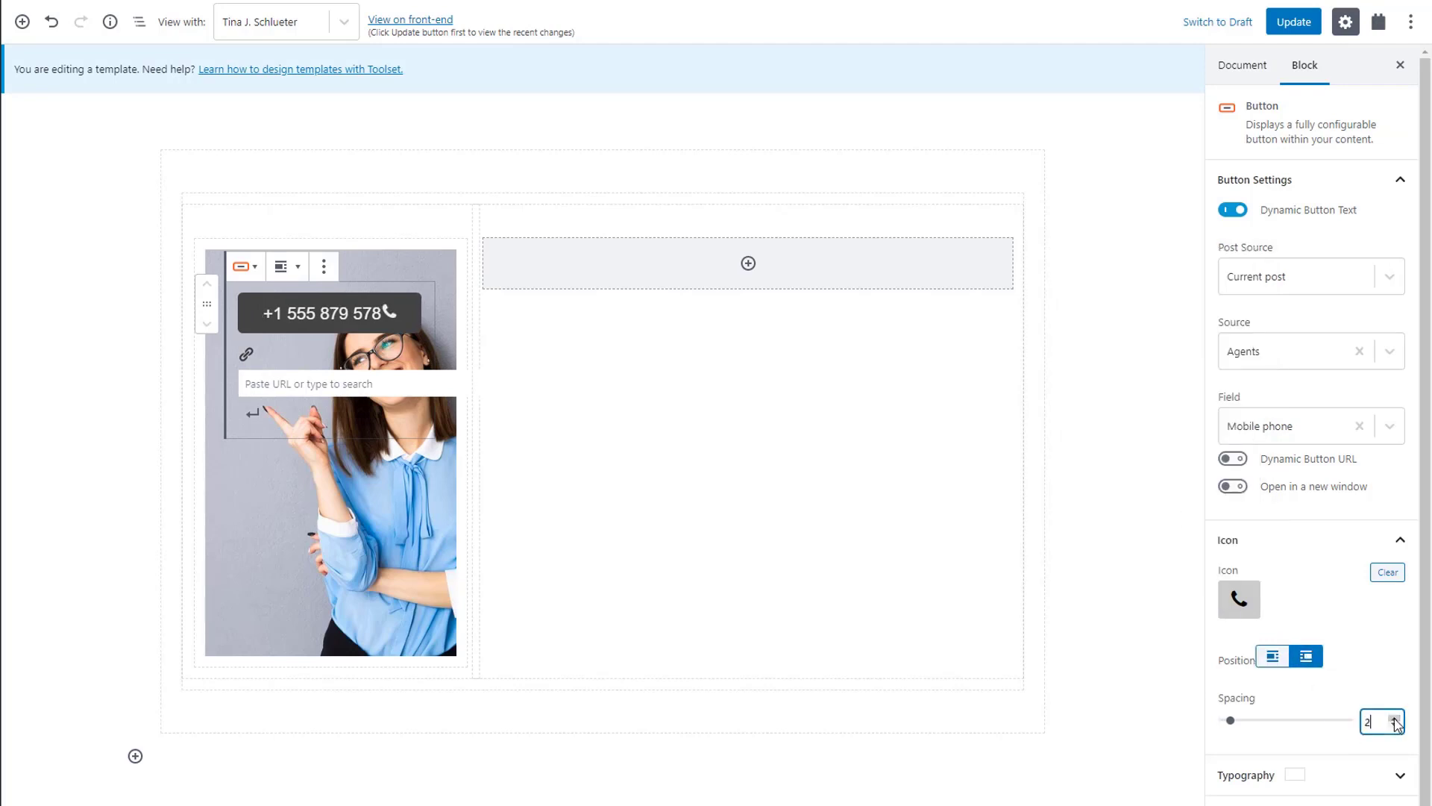
{"action": "scroll", "coordinate": [1395, 709], "scroll_direction": "down", "scroll_amount": 1}
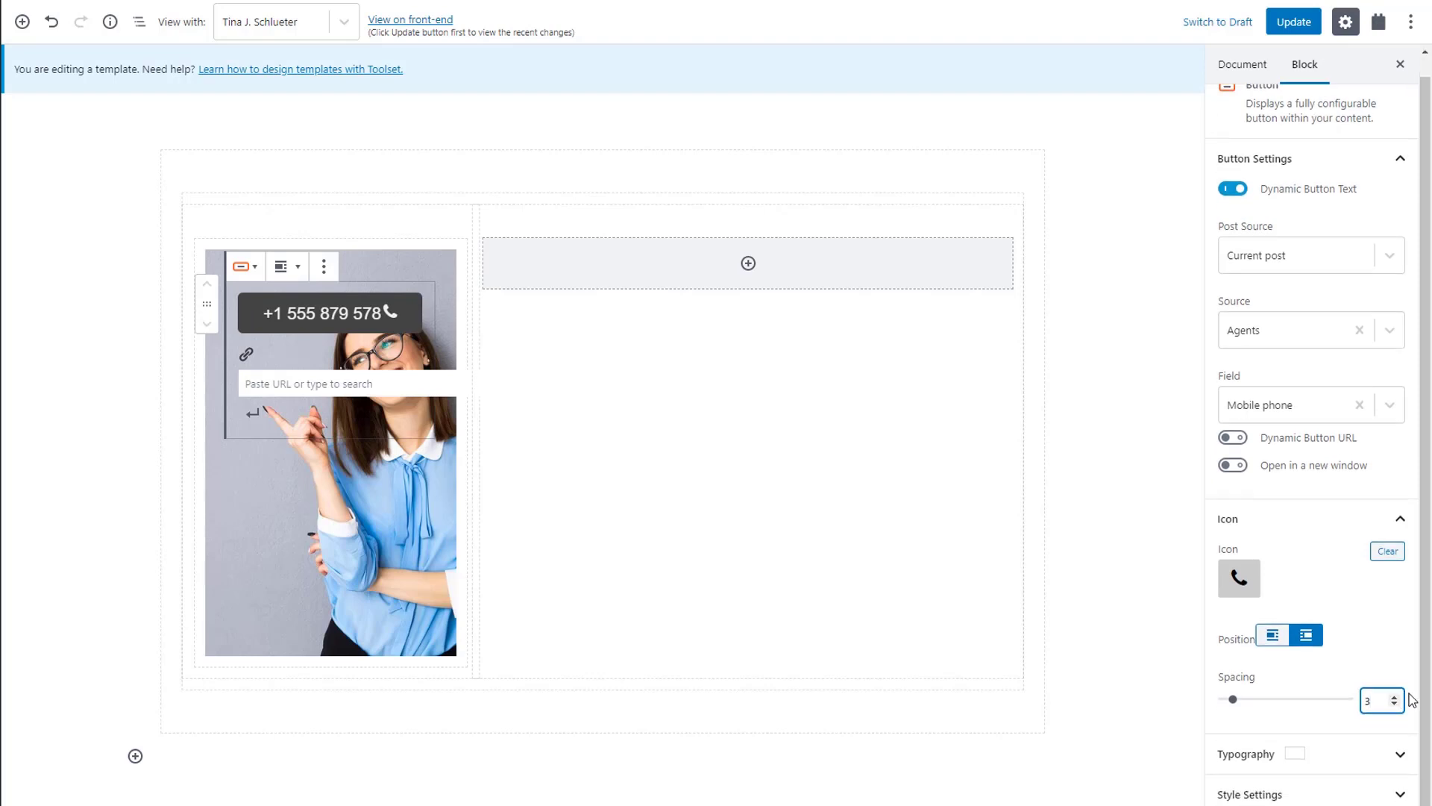
{"action": "left_click", "coordinate": [1349, 790]}
{"action": "scroll", "coordinate": [1356, 794], "scroll_direction": "down", "scroll_amount": 4}
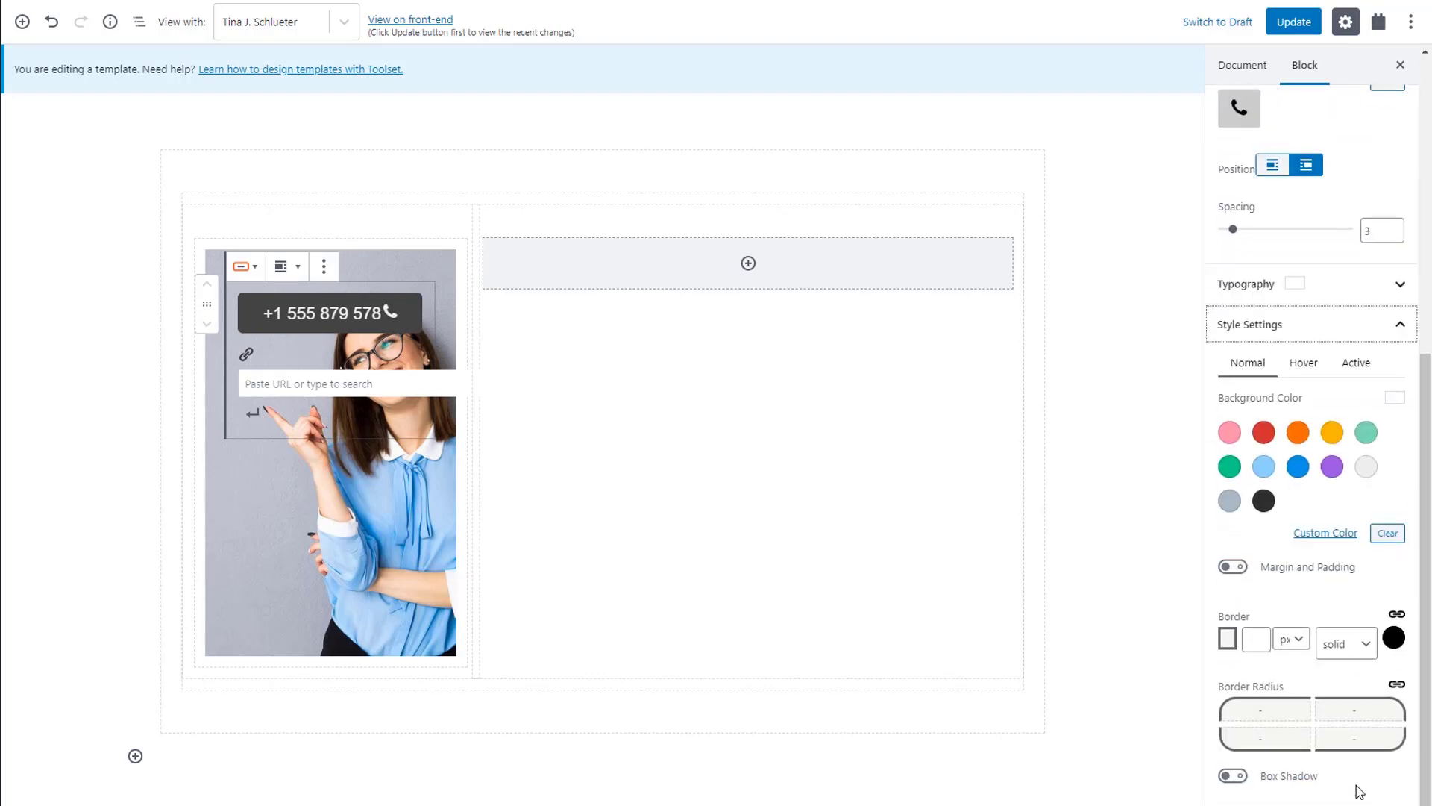
{"action": "left_click", "coordinate": [1298, 468]}
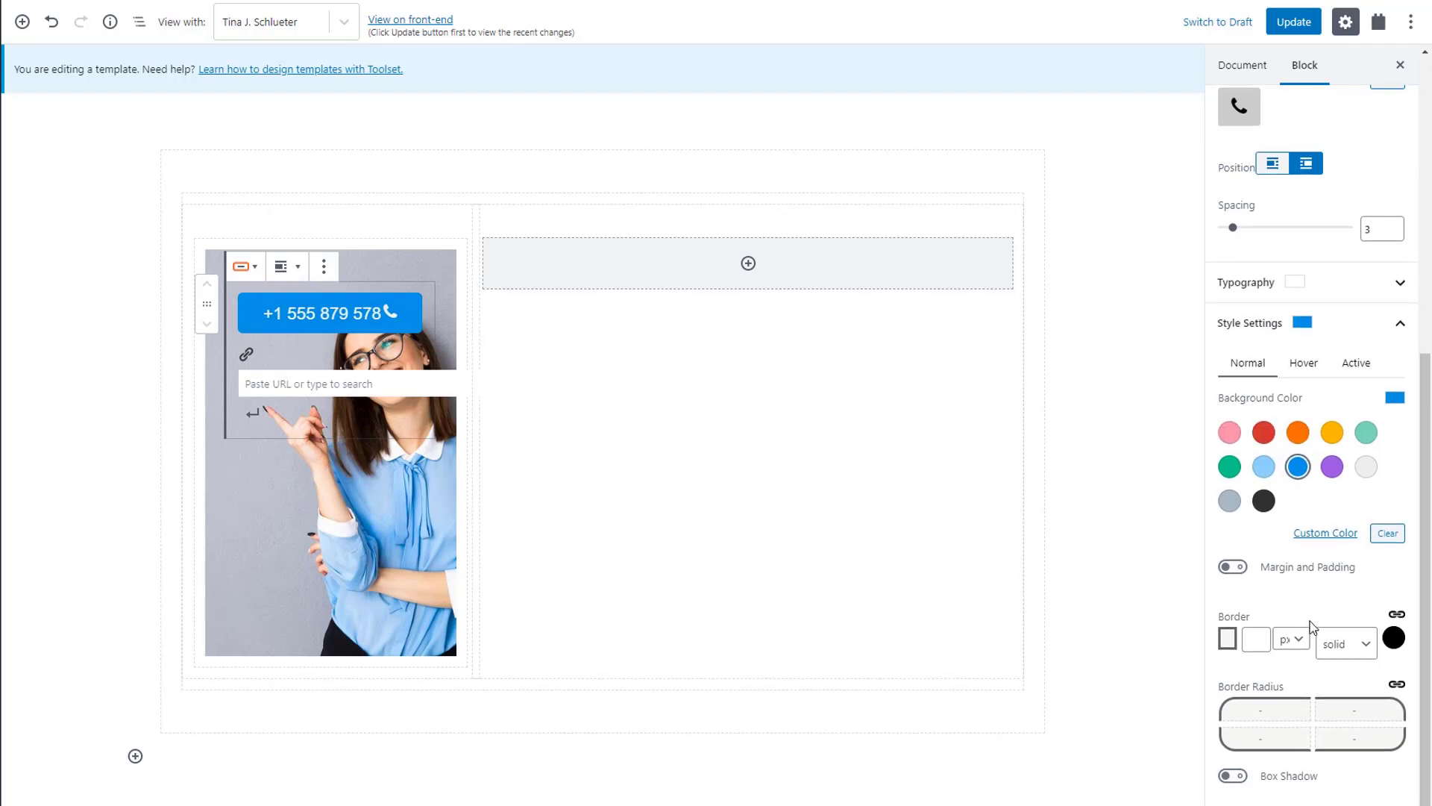
Step: Align the photo container's inner content vertically to the bottom
{"action": "left_click", "coordinate": [432, 271]}
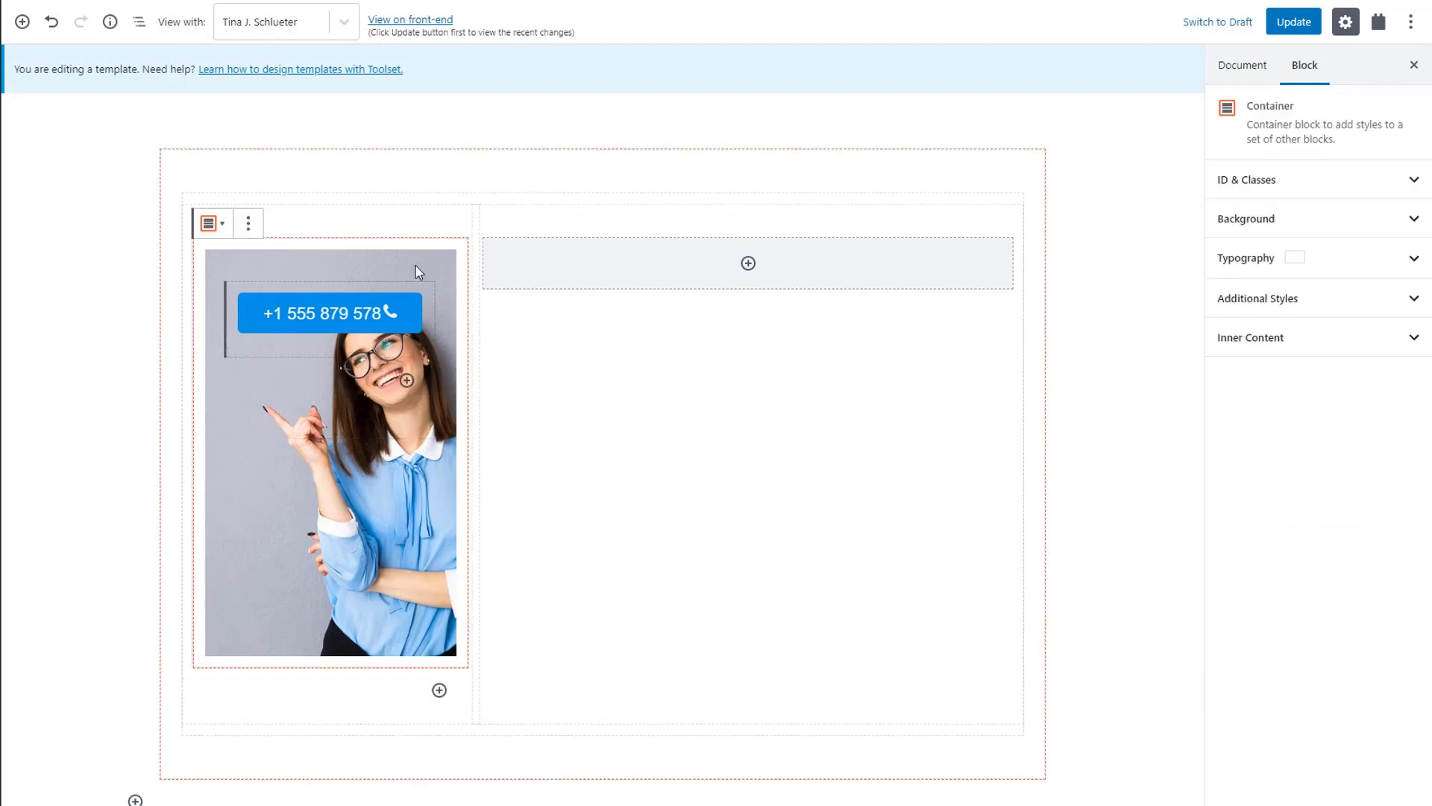
{"action": "left_click", "coordinate": [1263, 345]}
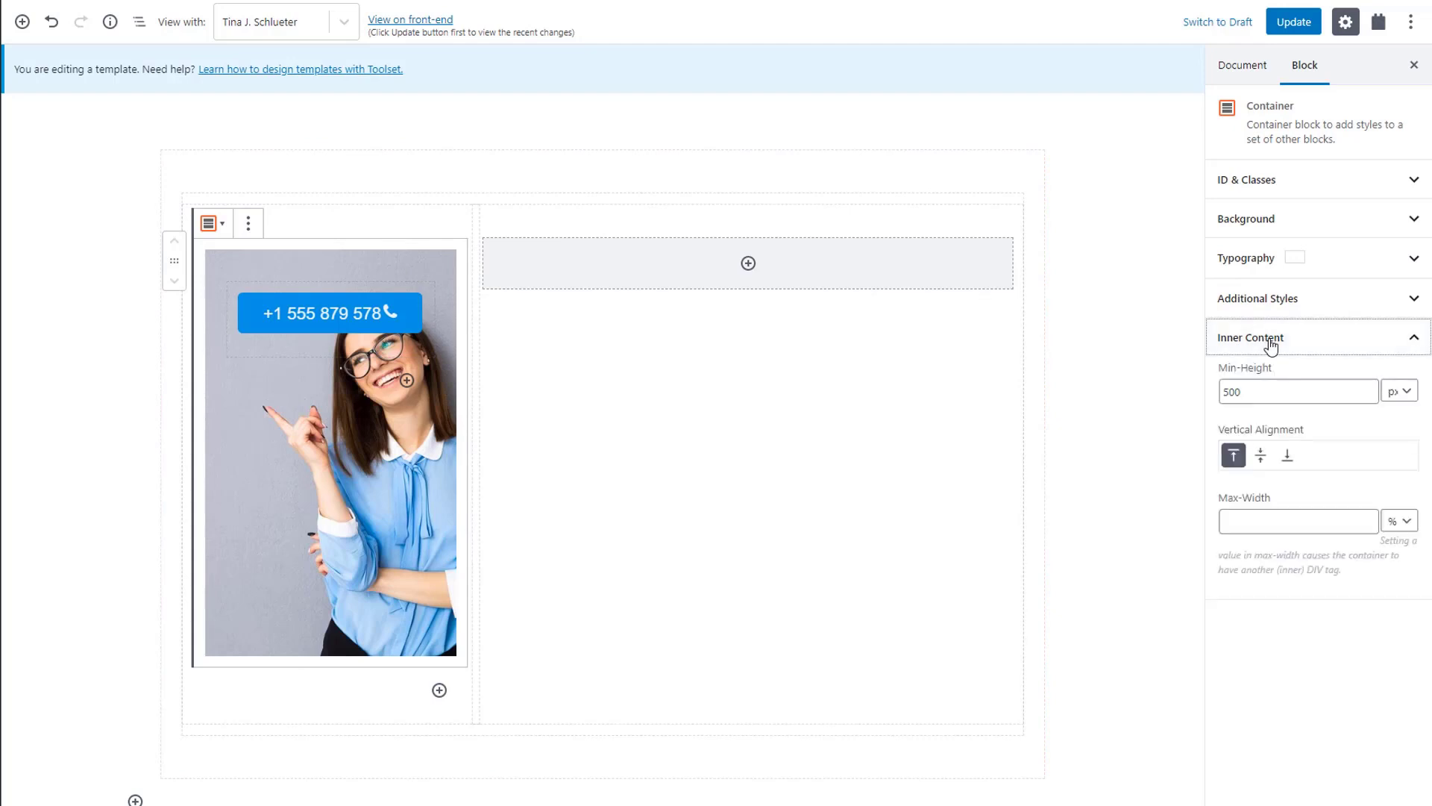
{"action": "left_click", "coordinate": [1287, 456]}
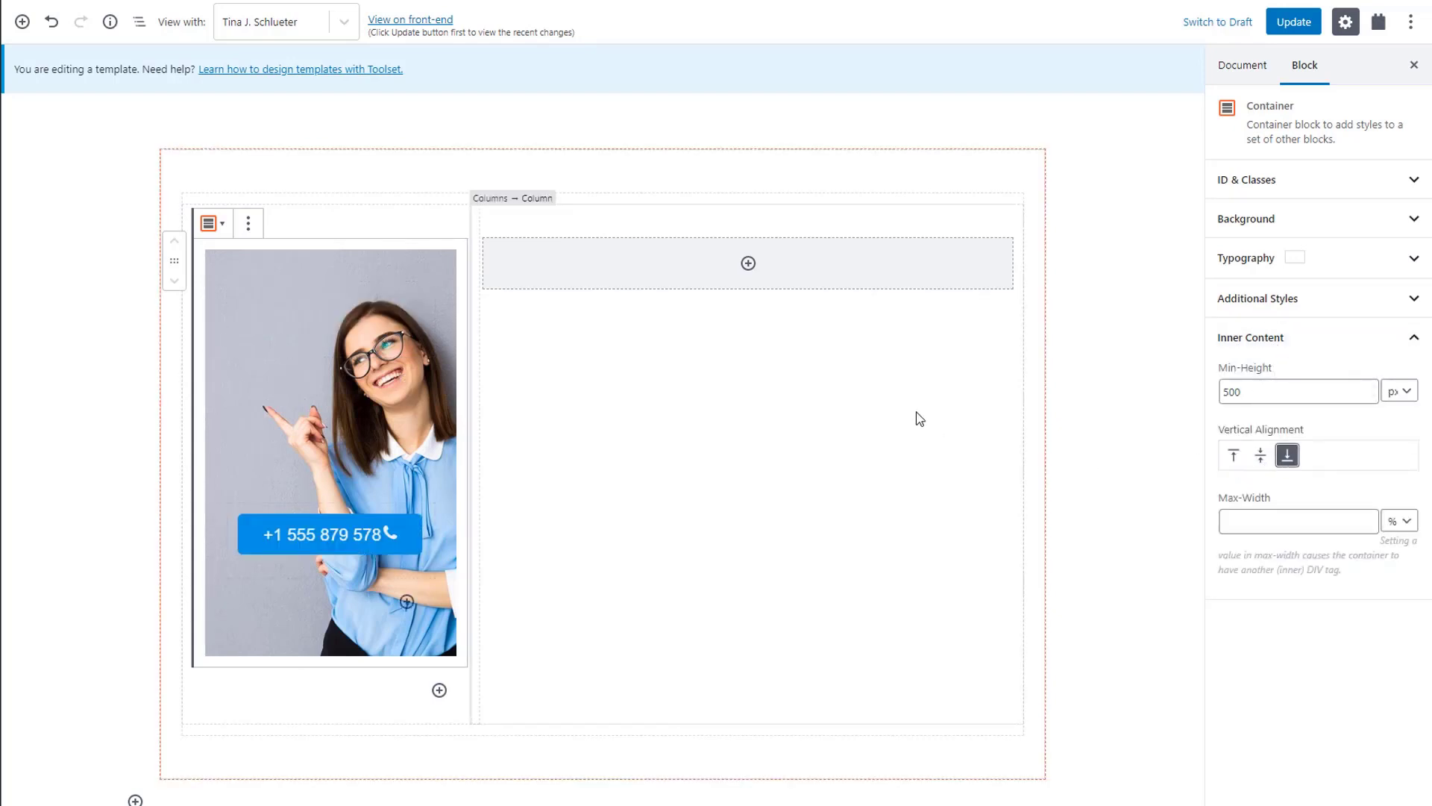
Step: Insert a Toolset Heading block in the empty second column with dynamic text from the current post's Post Title
{"action": "left_click", "coordinate": [750, 272]}
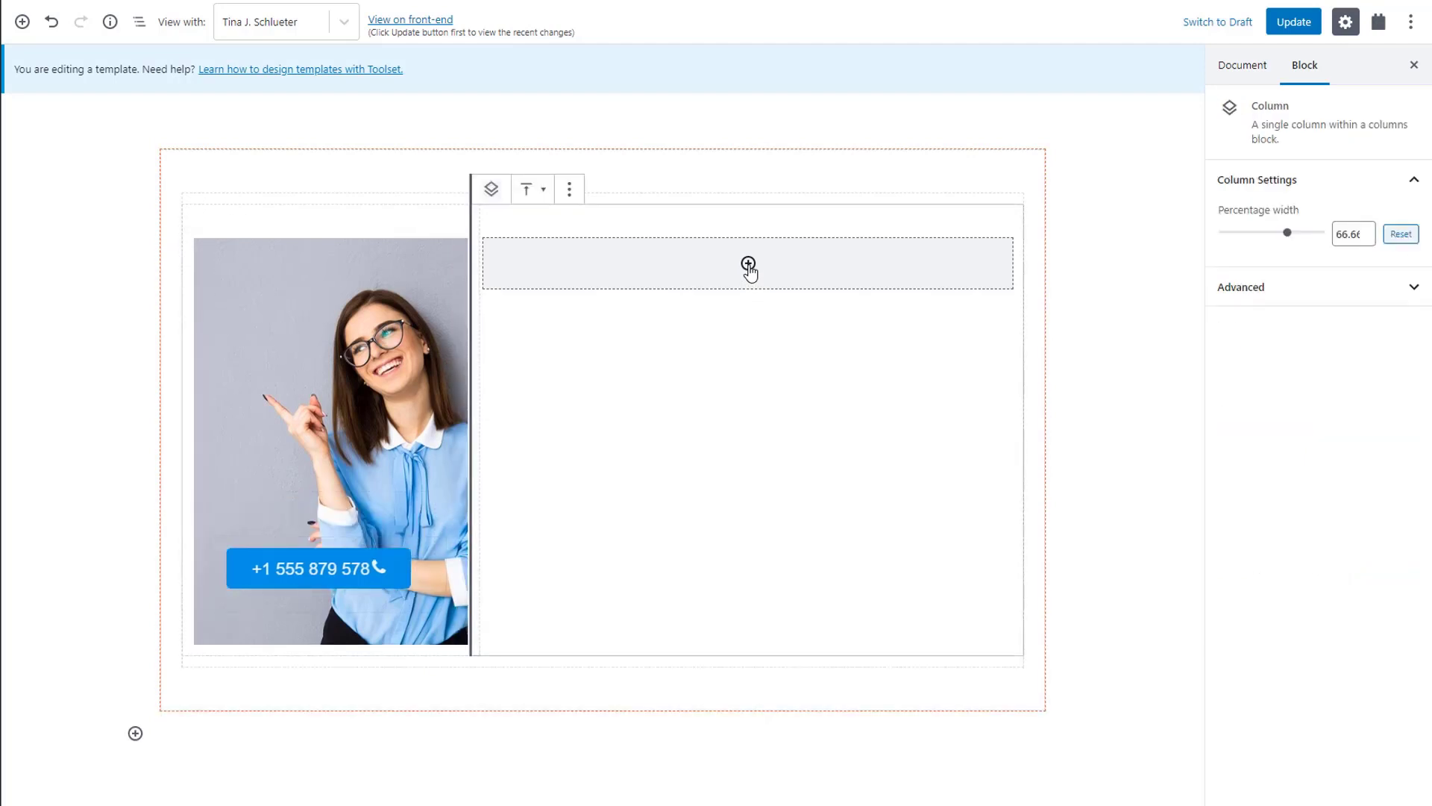
{"action": "left_click", "coordinate": [748, 264]}
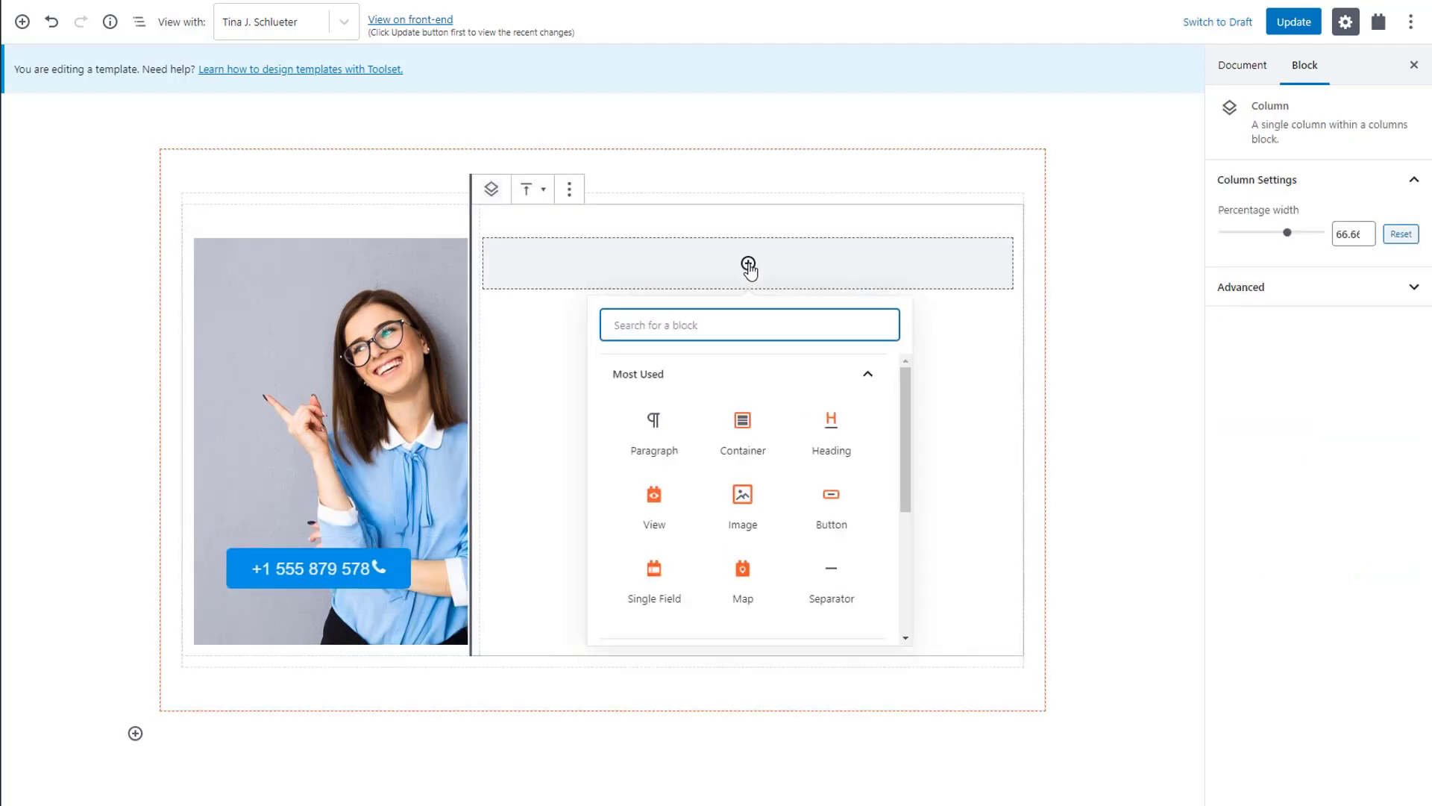
{"action": "type", "text": "he"}
{"action": "left_click", "coordinate": [656, 574]}
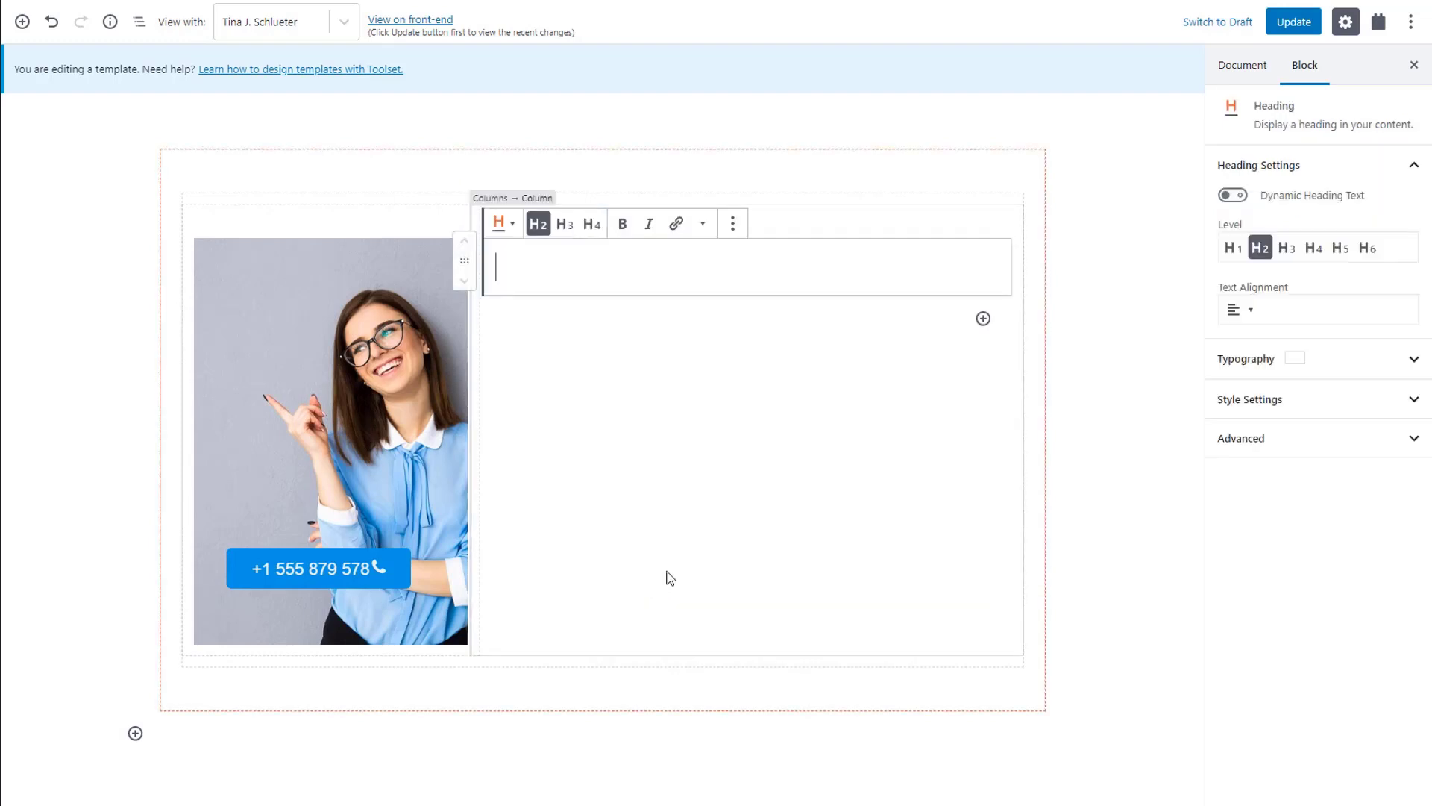
{"action": "left_click", "coordinate": [1234, 196]}
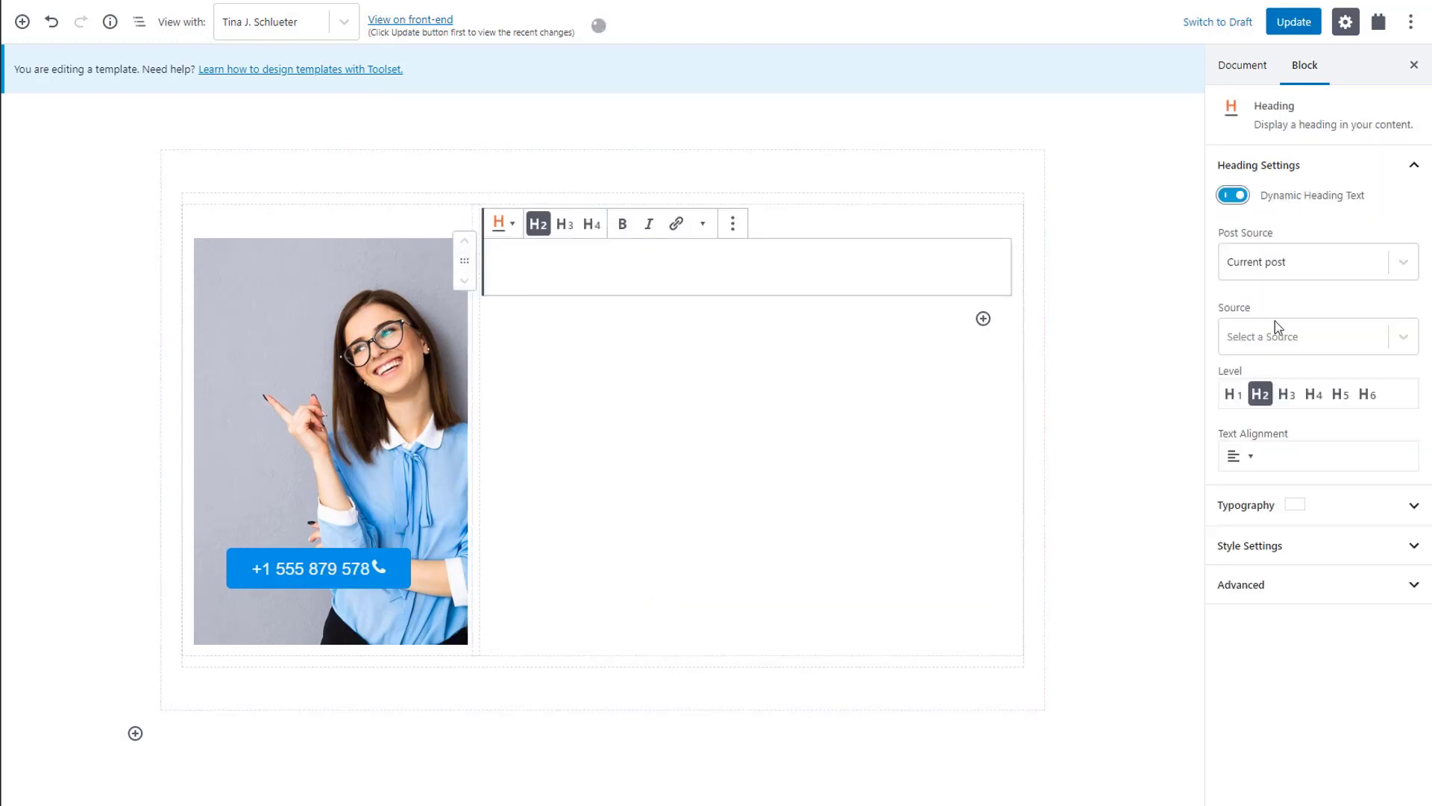
{"action": "left_click", "coordinate": [1283, 341]}
{"action": "left_click", "coordinate": [1291, 517]}
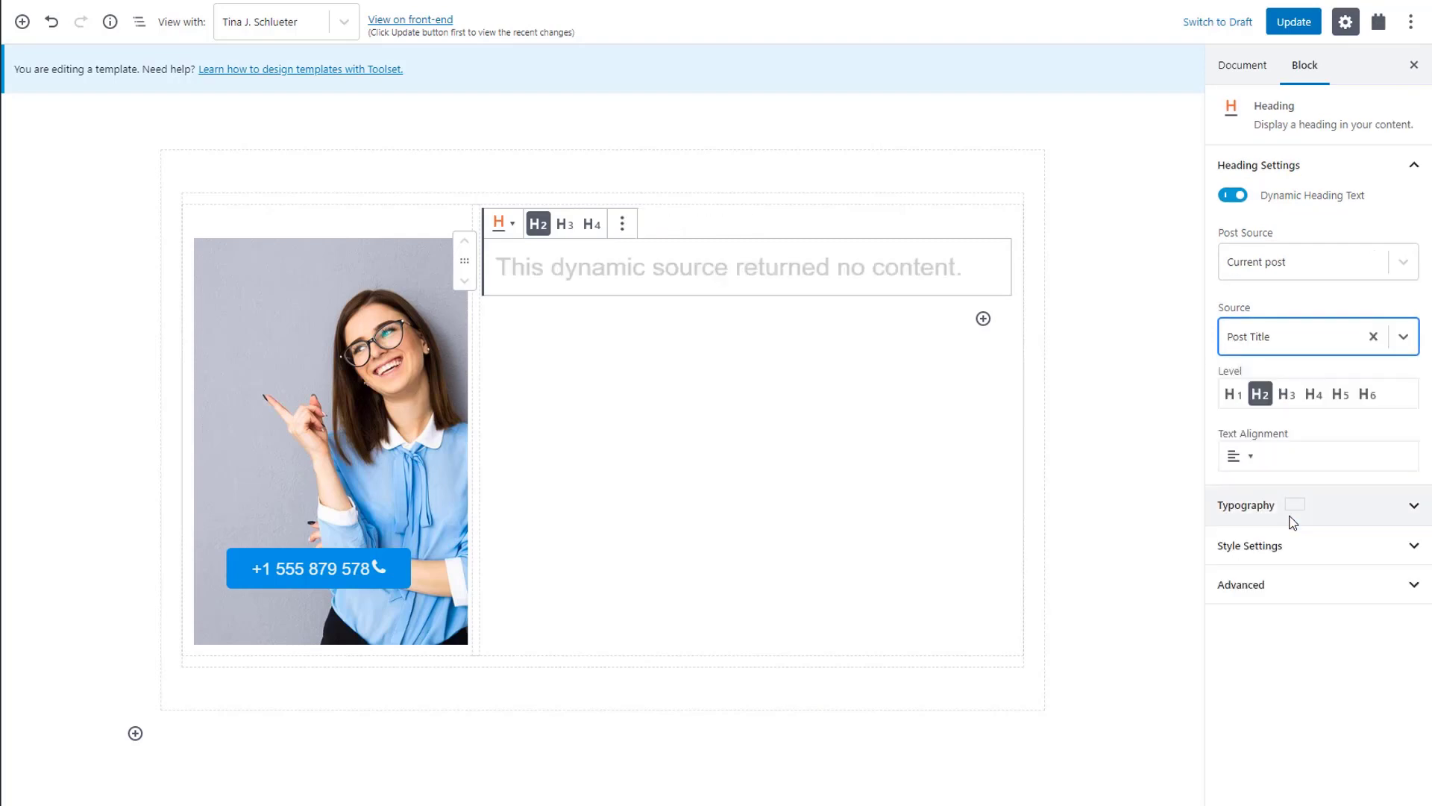
Step: Add a Single Field block below the heading showing the standard field Post Content (Body) of the current post
{"action": "left_click", "coordinate": [983, 320]}
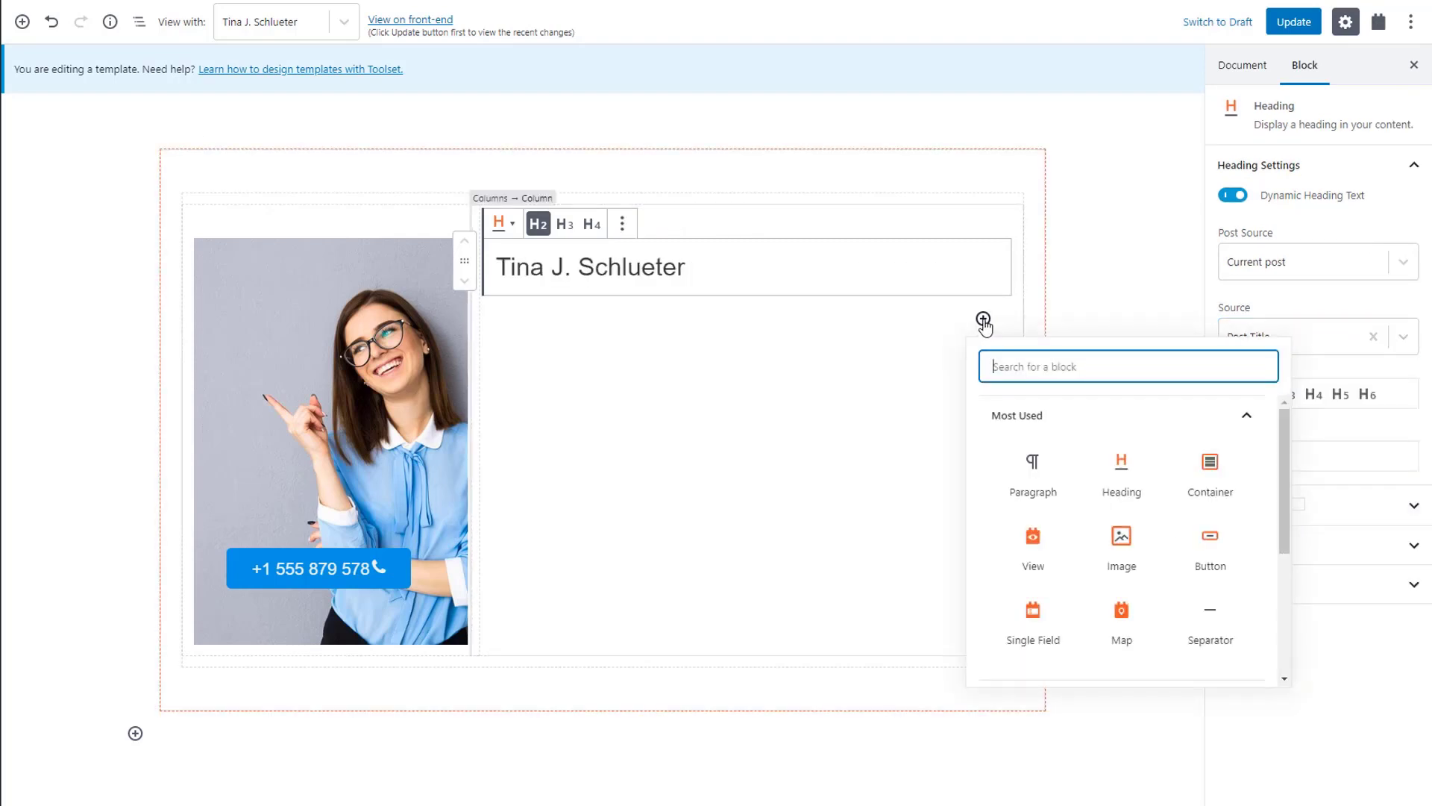
{"action": "type", "text": "sin"}
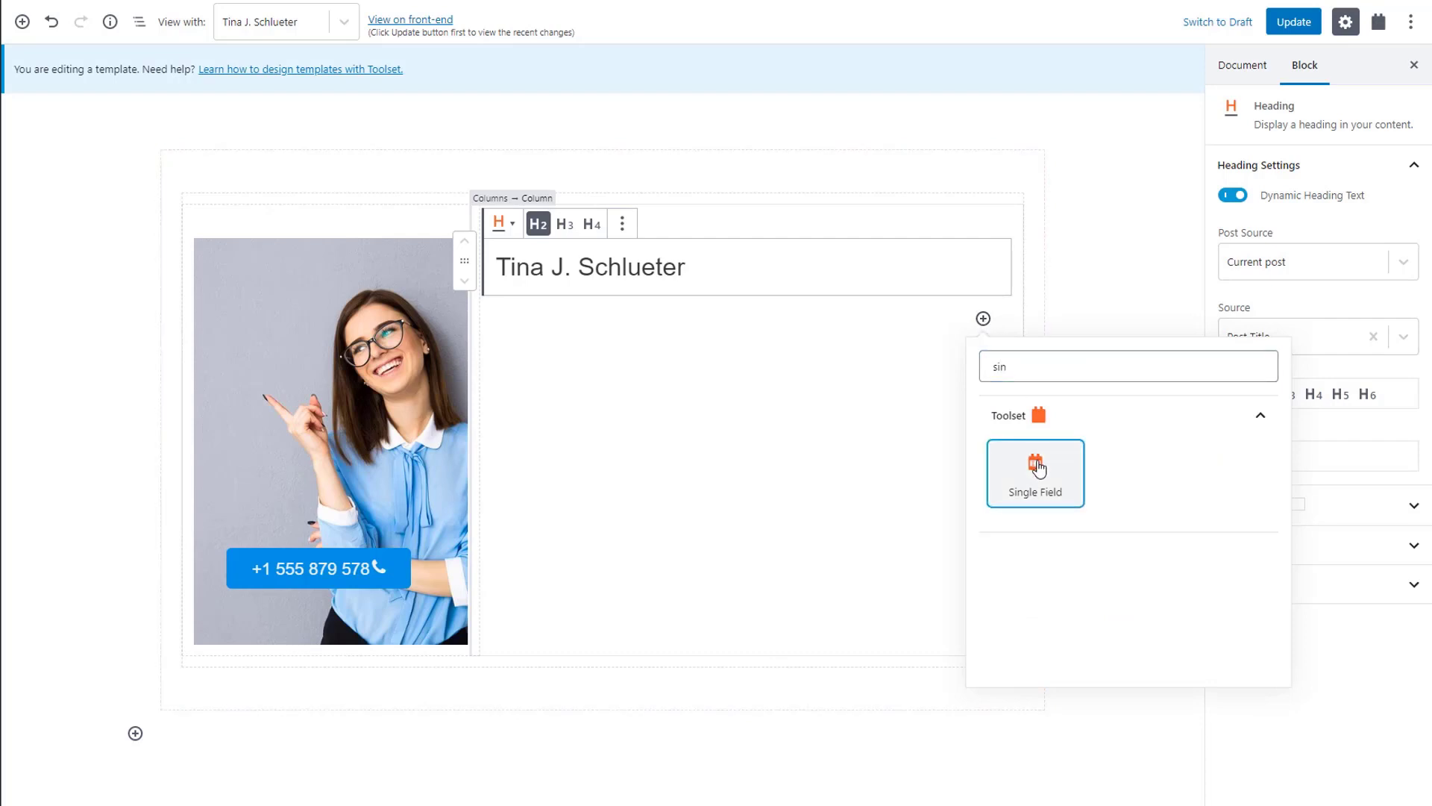
{"action": "left_click", "coordinate": [1037, 469]}
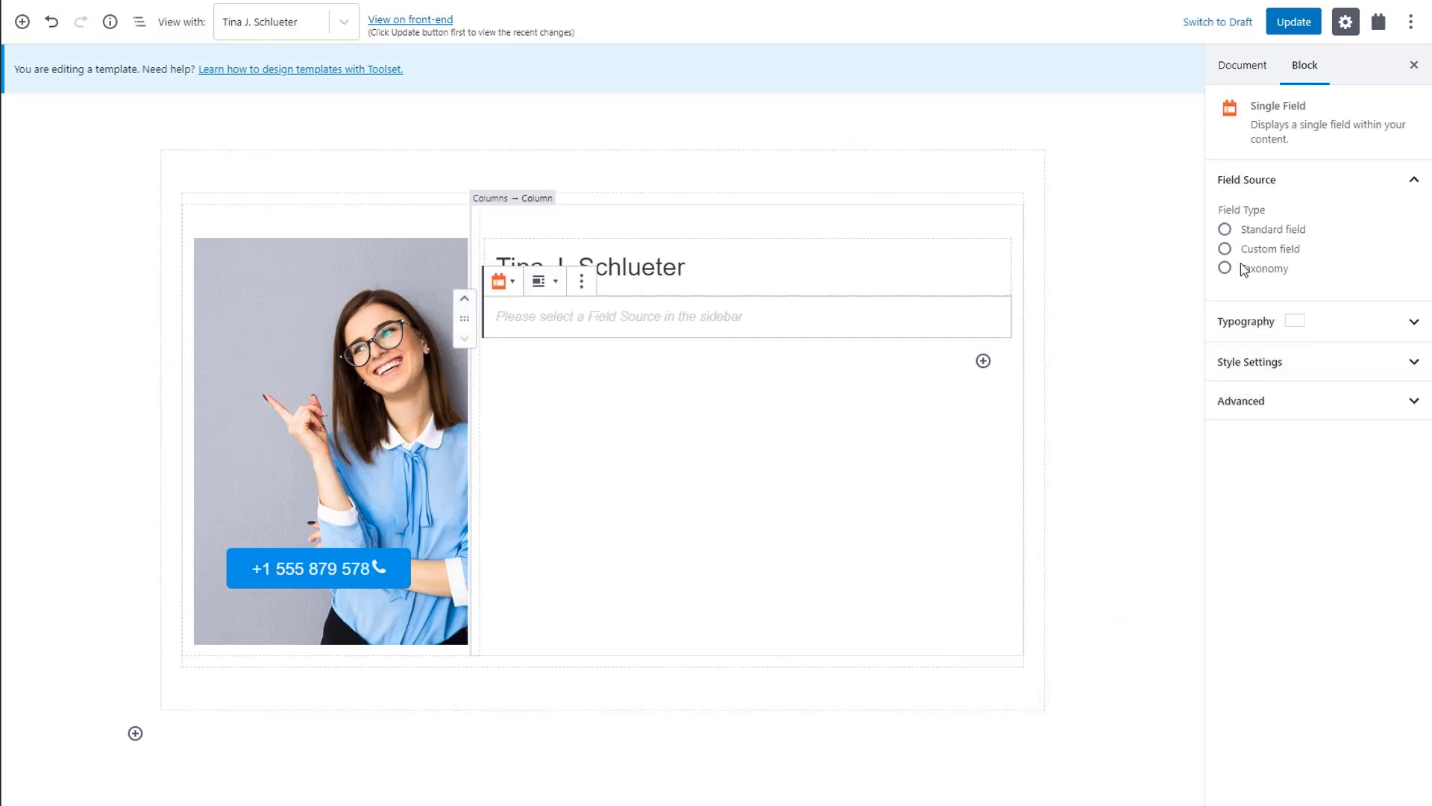
{"action": "left_click", "coordinate": [1227, 230]}
{"action": "left_click", "coordinate": [1256, 415]}
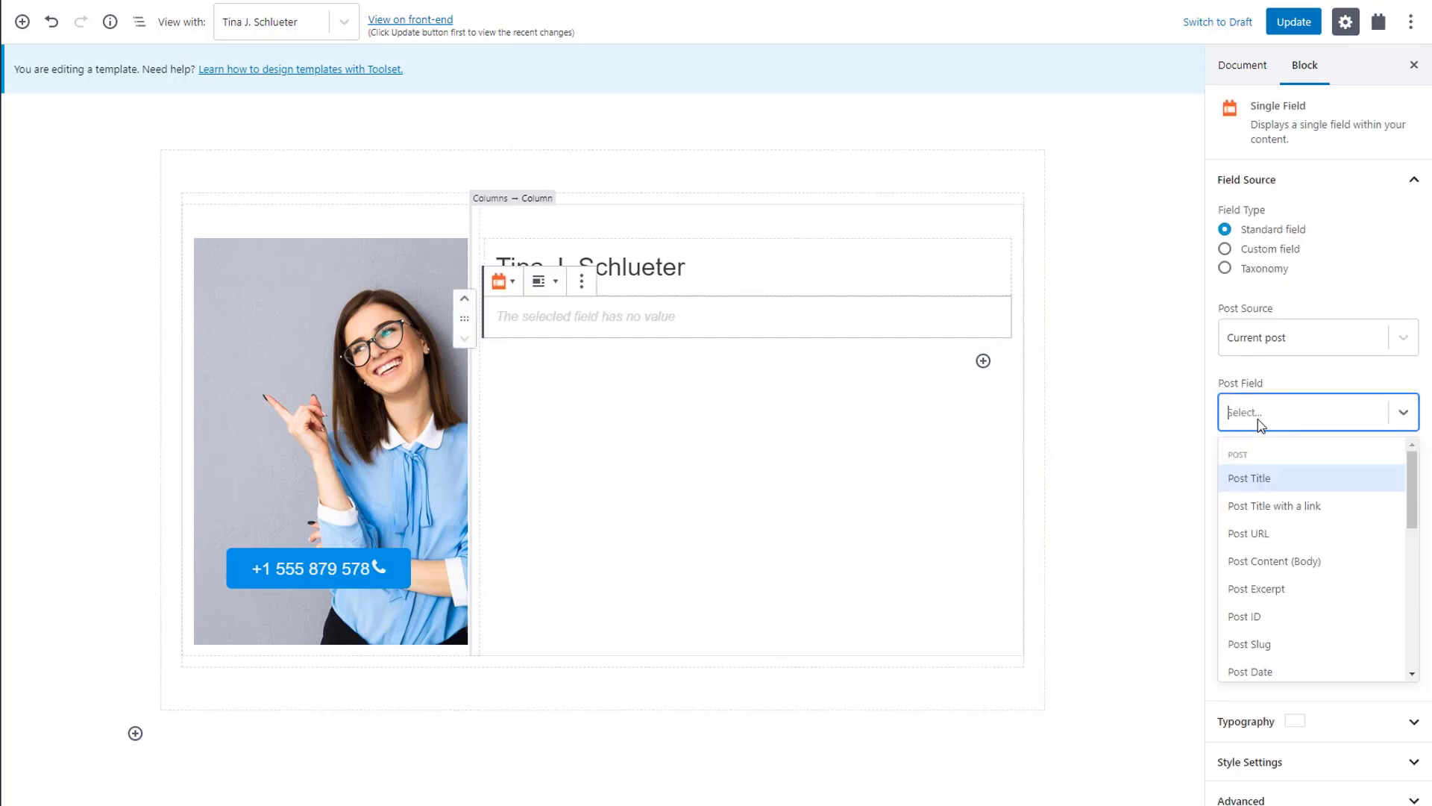
{"action": "left_click", "coordinate": [1268, 562]}
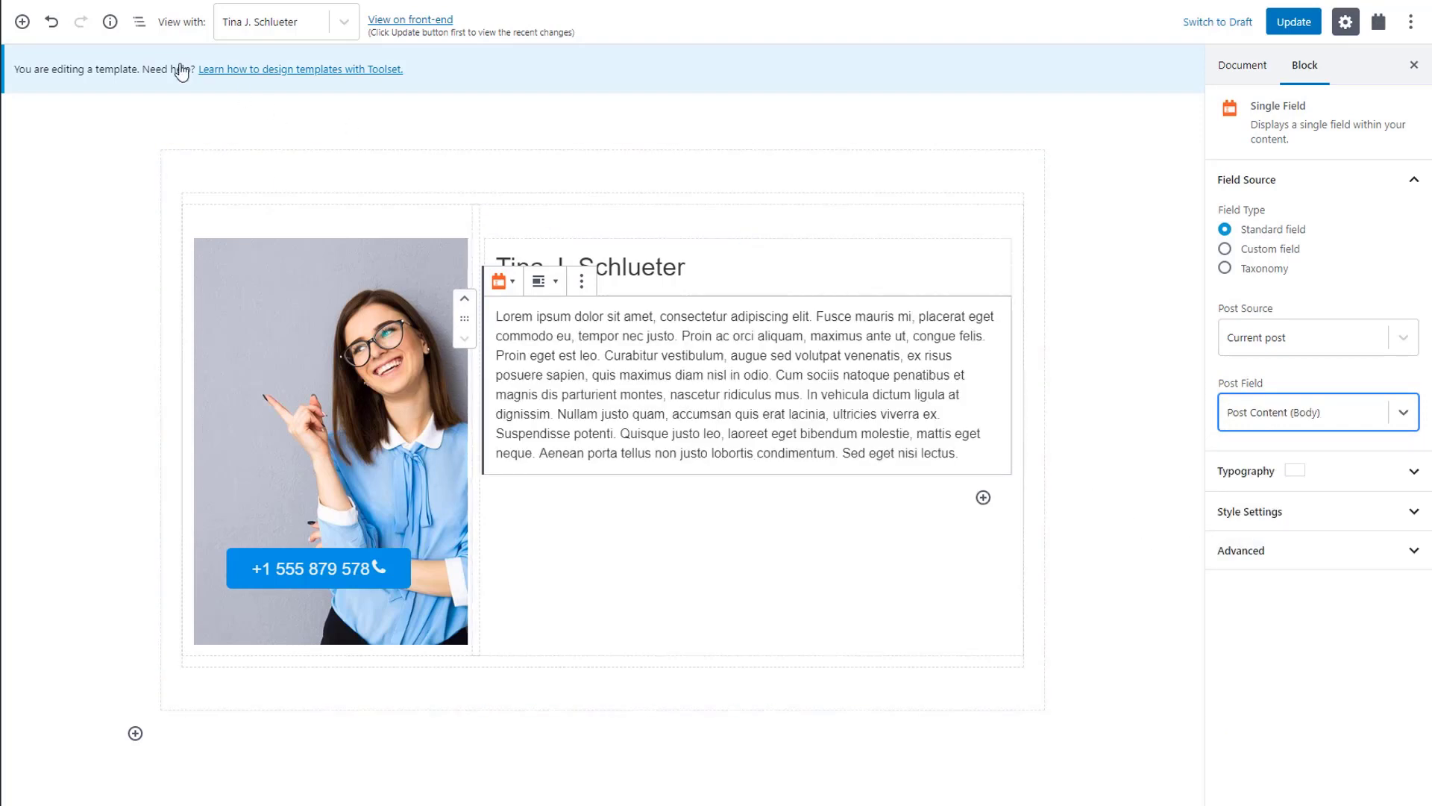
Step: Vertically align the second column, which holds the heading and body text, to the middle
{"action": "left_click", "coordinate": [139, 22]}
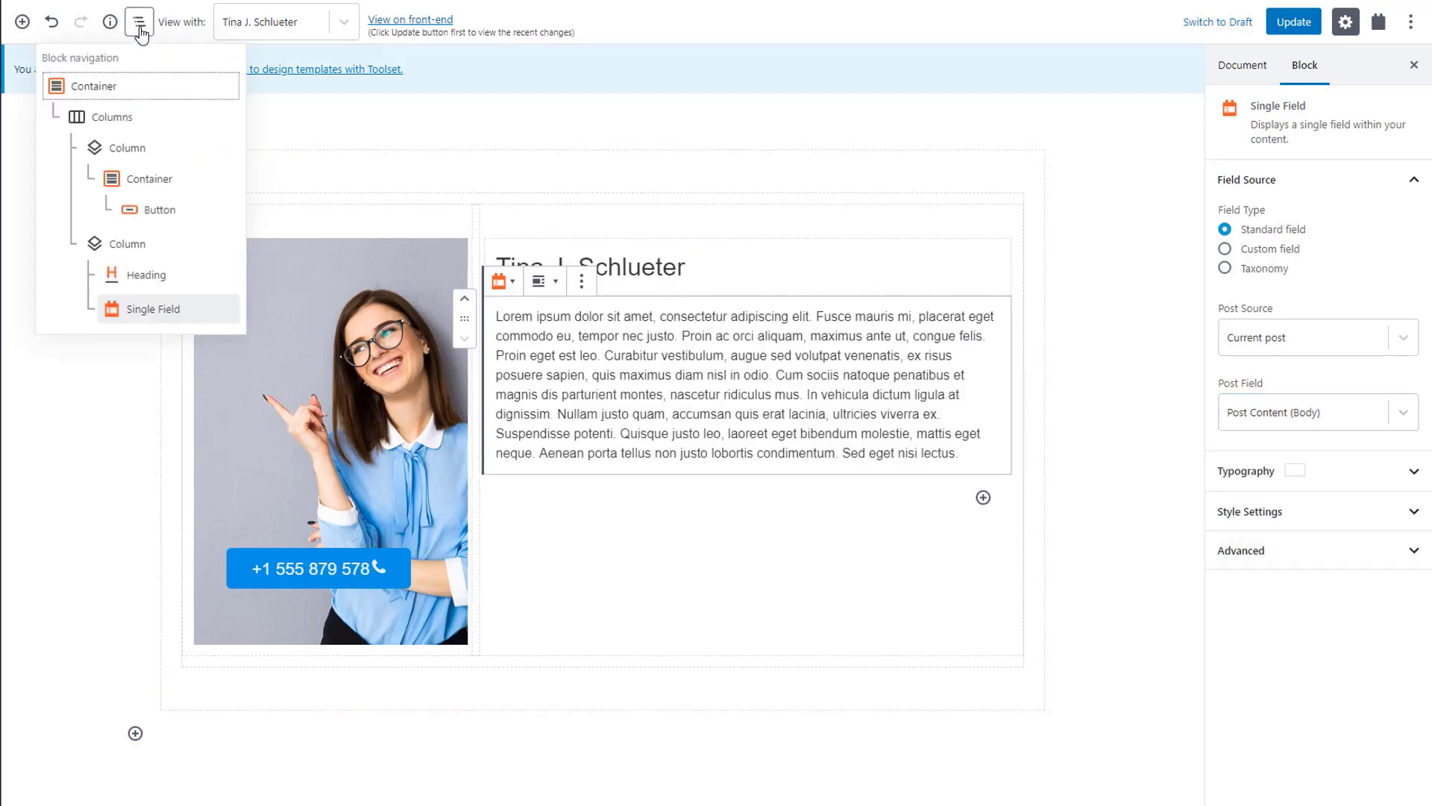
{"action": "left_click", "coordinate": [127, 244]}
{"action": "left_click", "coordinate": [531, 197]}
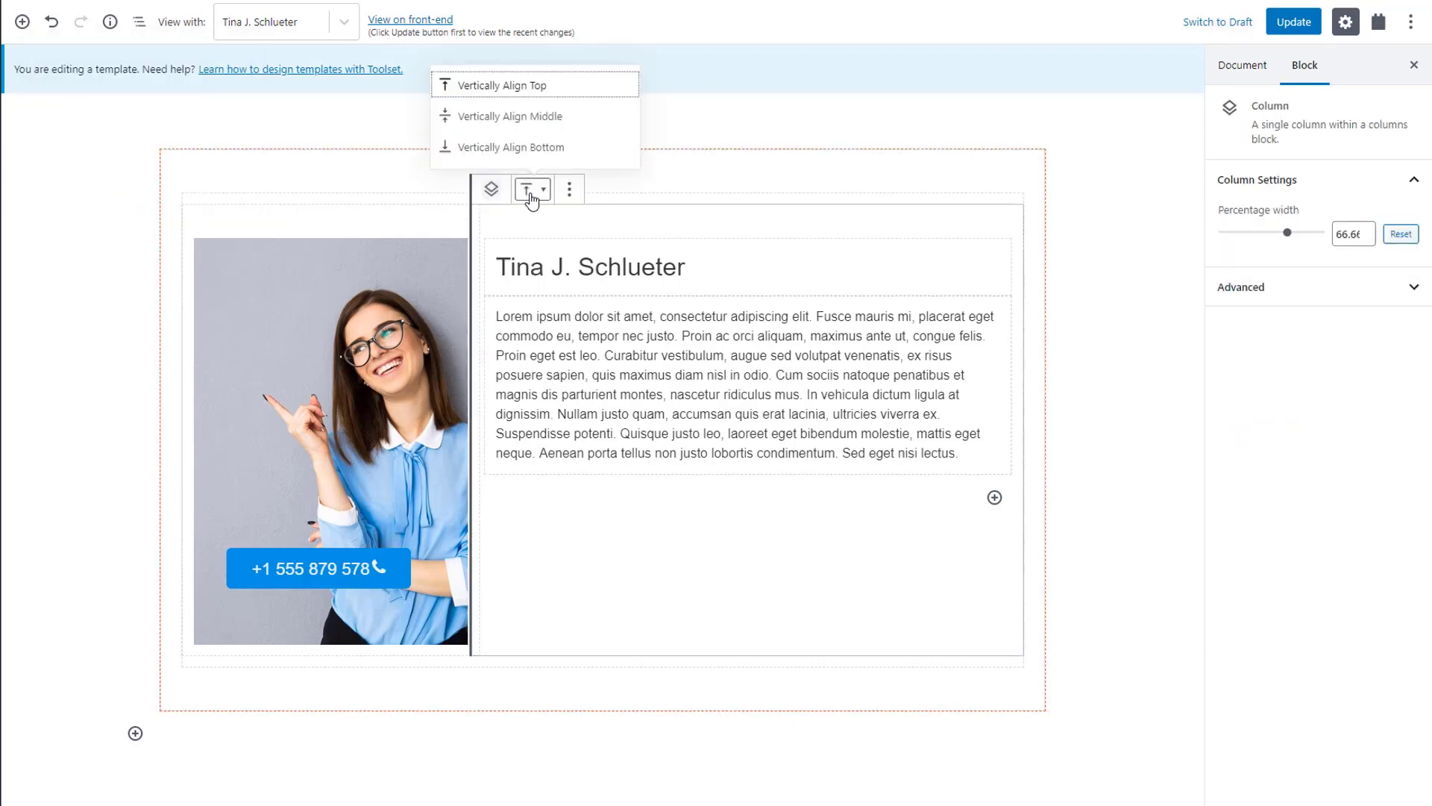
{"action": "left_click", "coordinate": [510, 116]}
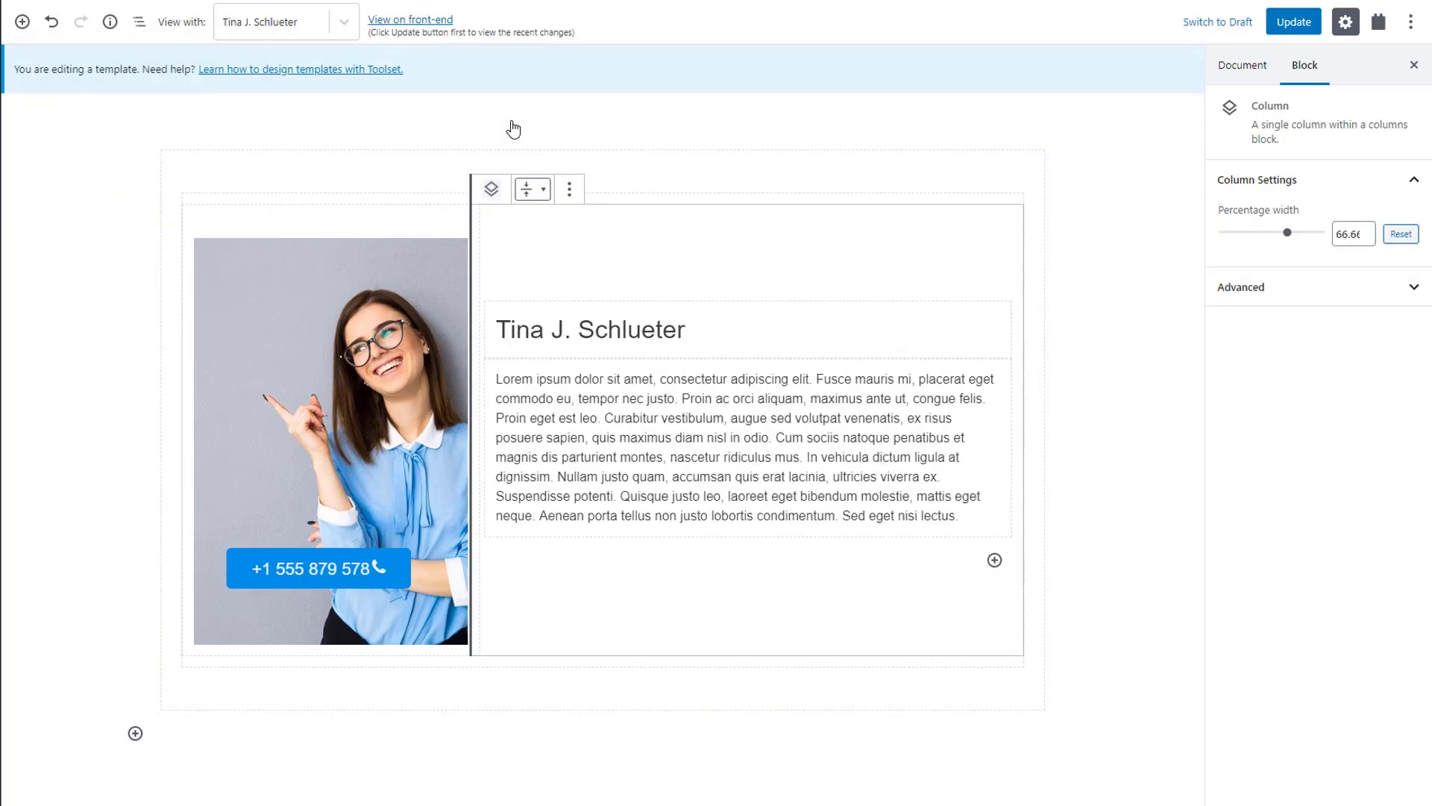
Step: Update the agent template and view the agent's page on the front end
{"action": "left_click", "coordinate": [1094, 277]}
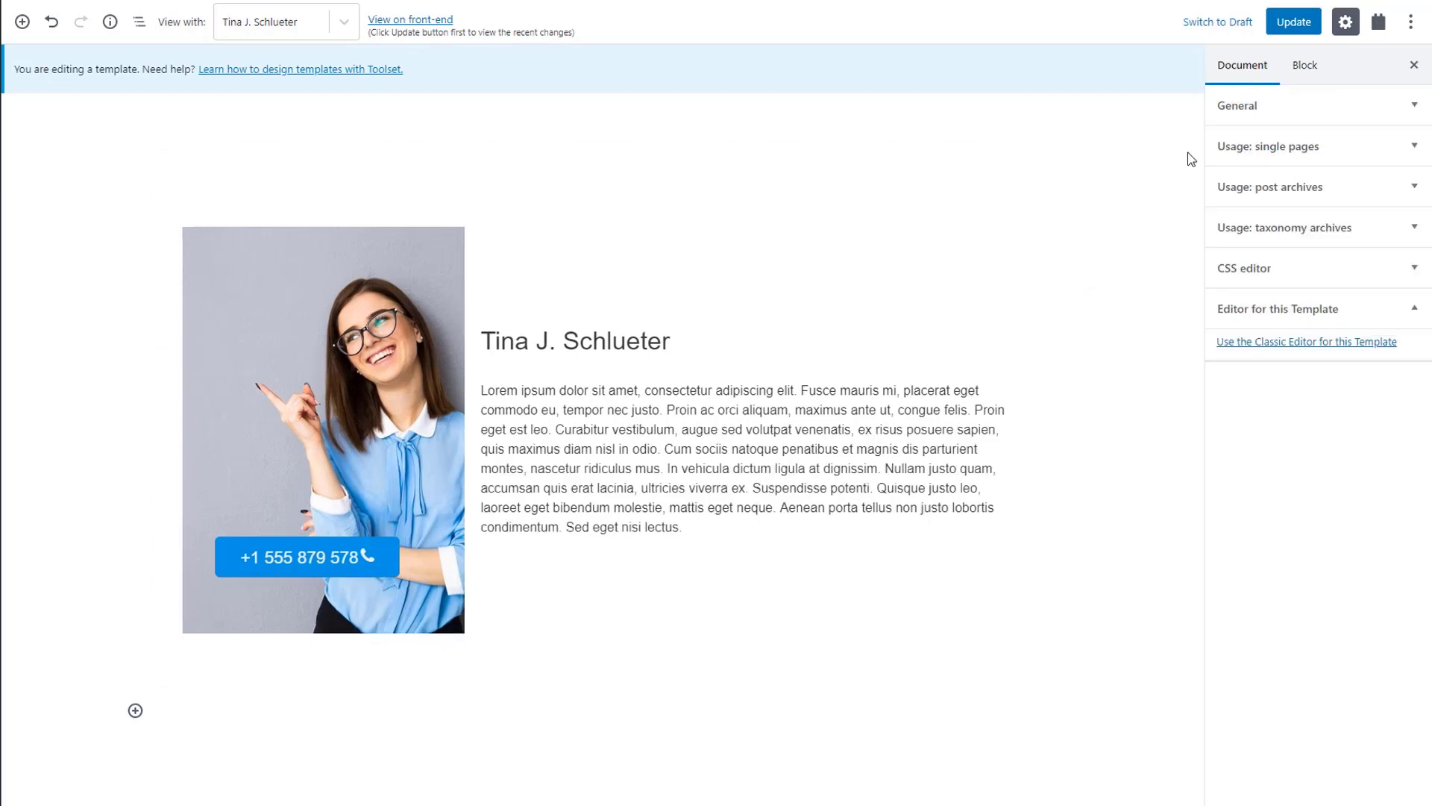
{"action": "left_click", "coordinate": [1293, 23]}
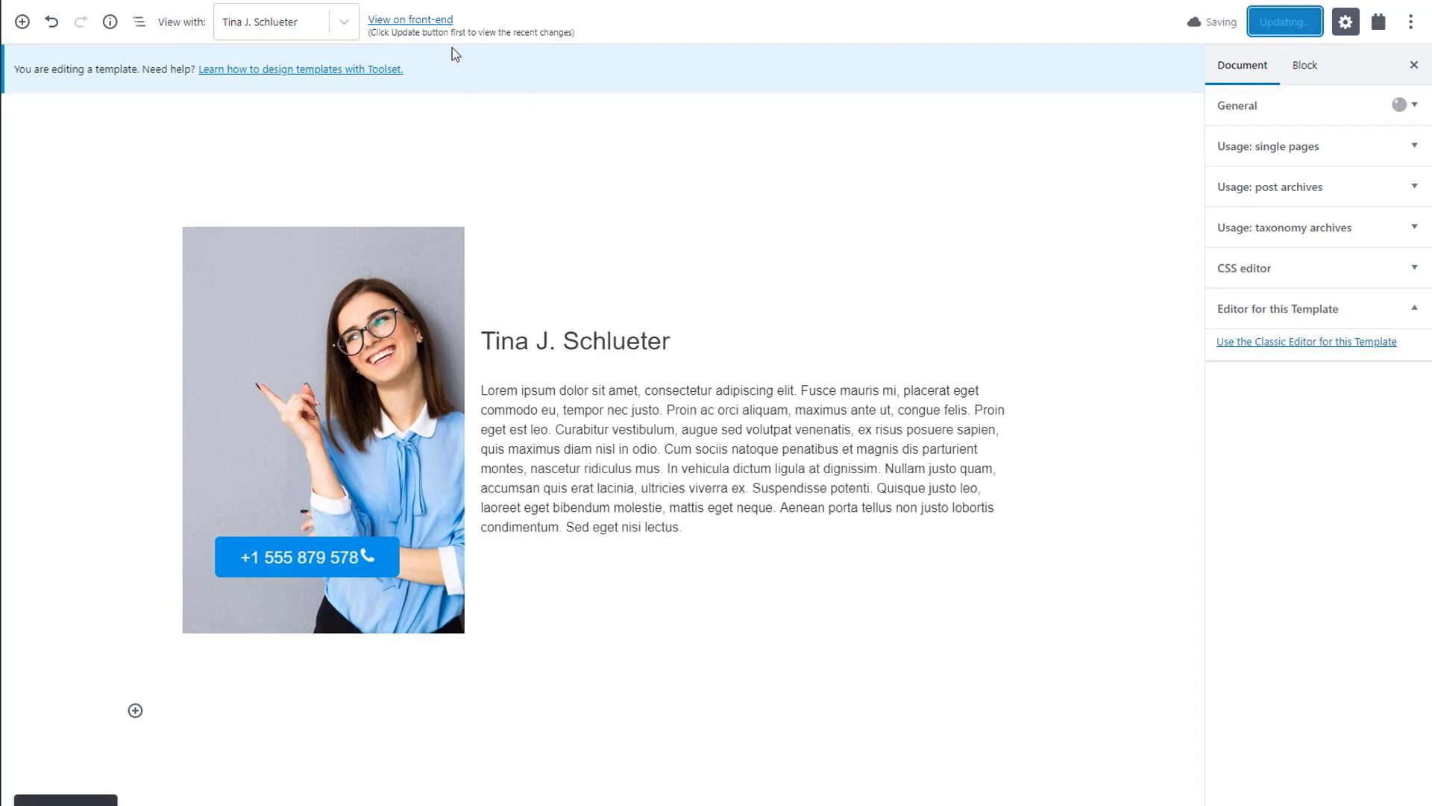
{"action": "left_click", "coordinate": [431, 23]}
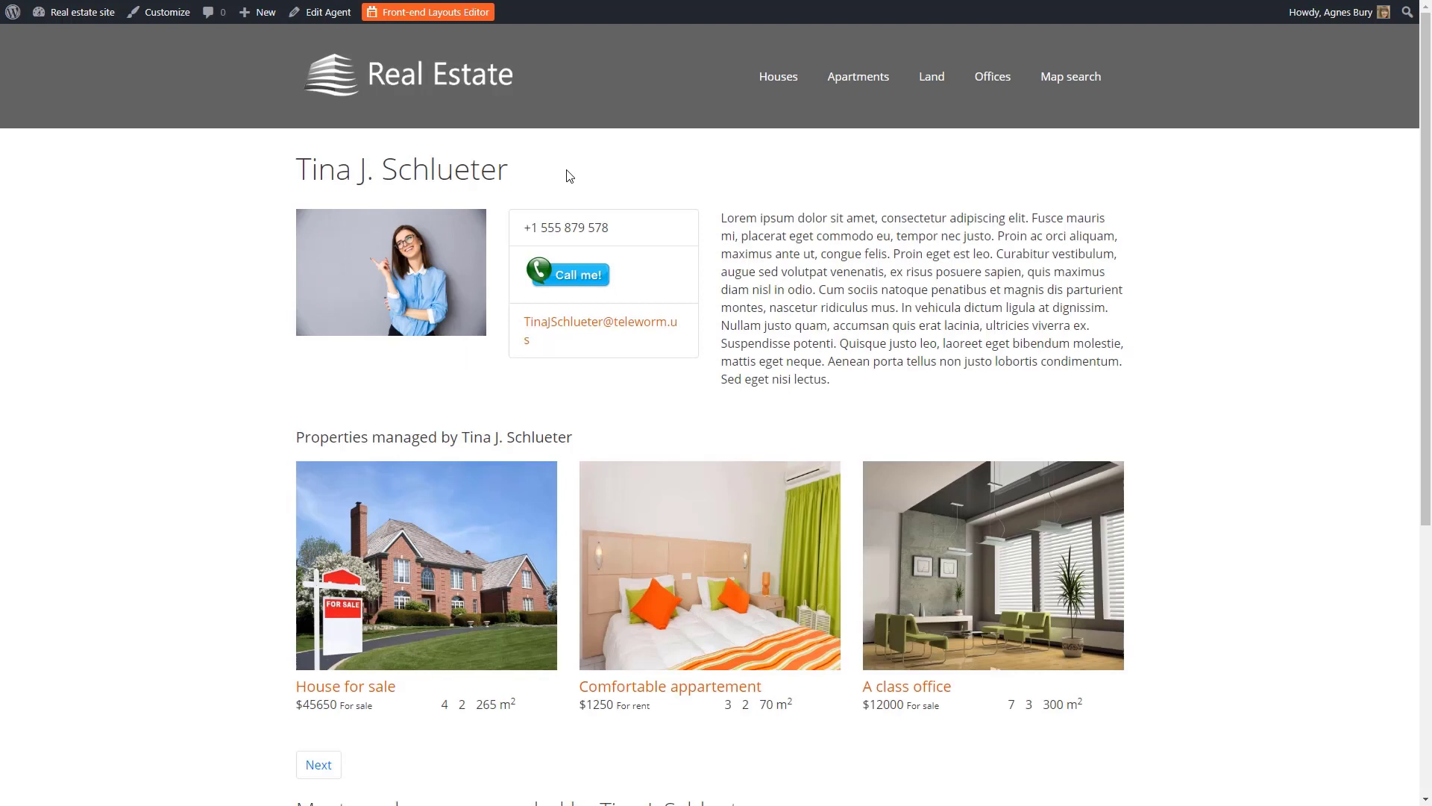
Step: Unassign the "Single - Agent" layout from the Agents post type in the Toolset Layouts list and save the change
{"action": "left_click", "coordinate": [332, 22]}
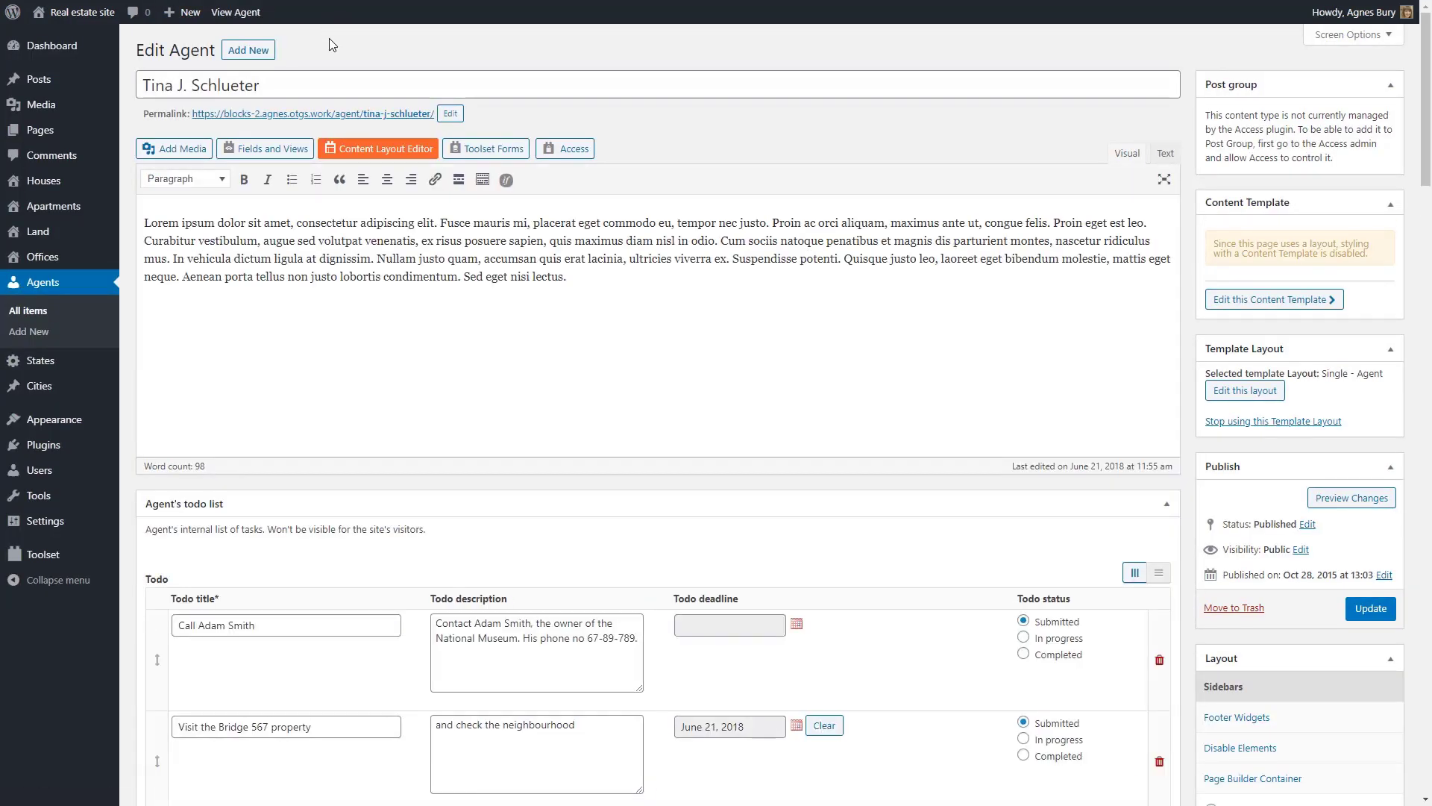
{"action": "mouse_move", "coordinate": [43, 554]}
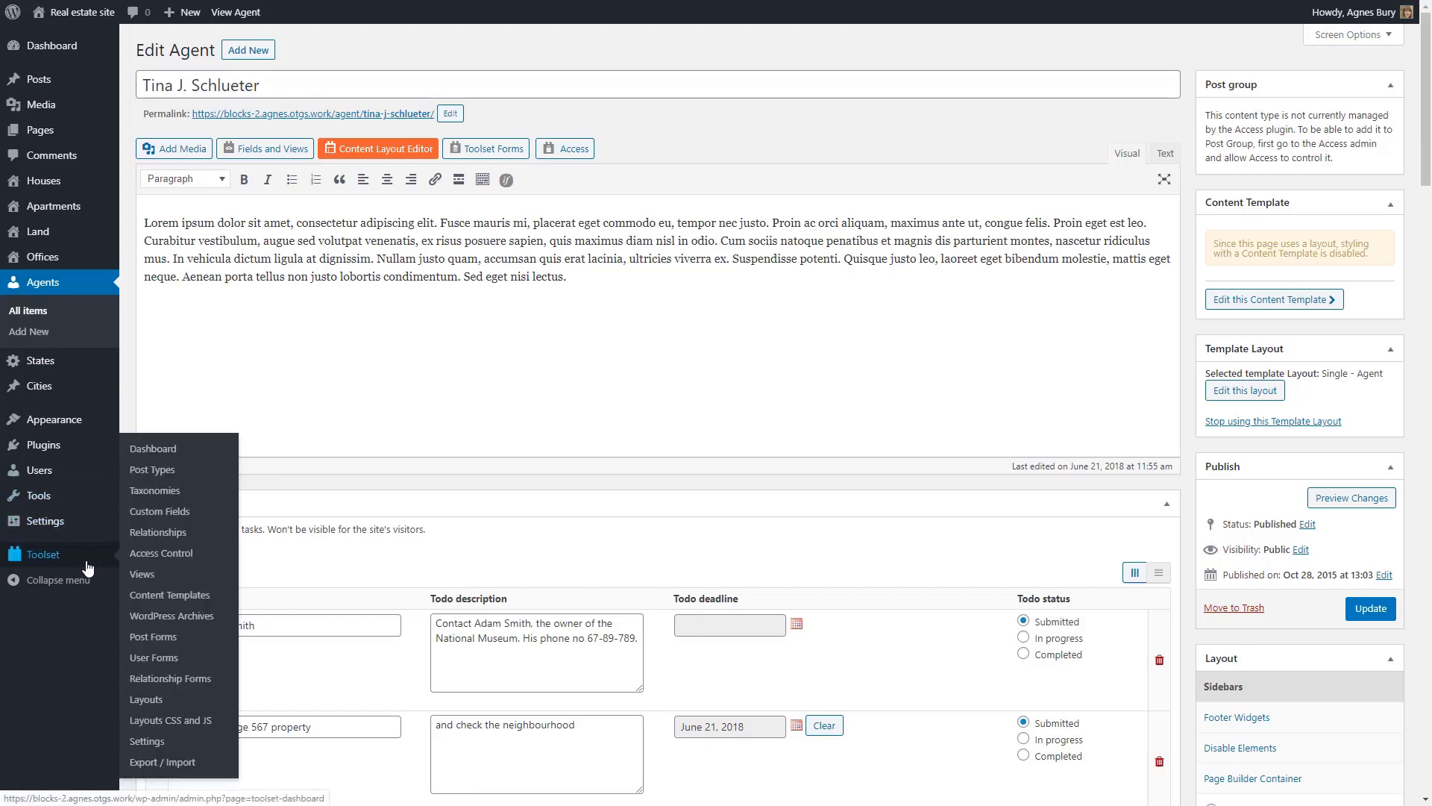
{"action": "left_click", "coordinate": [147, 699]}
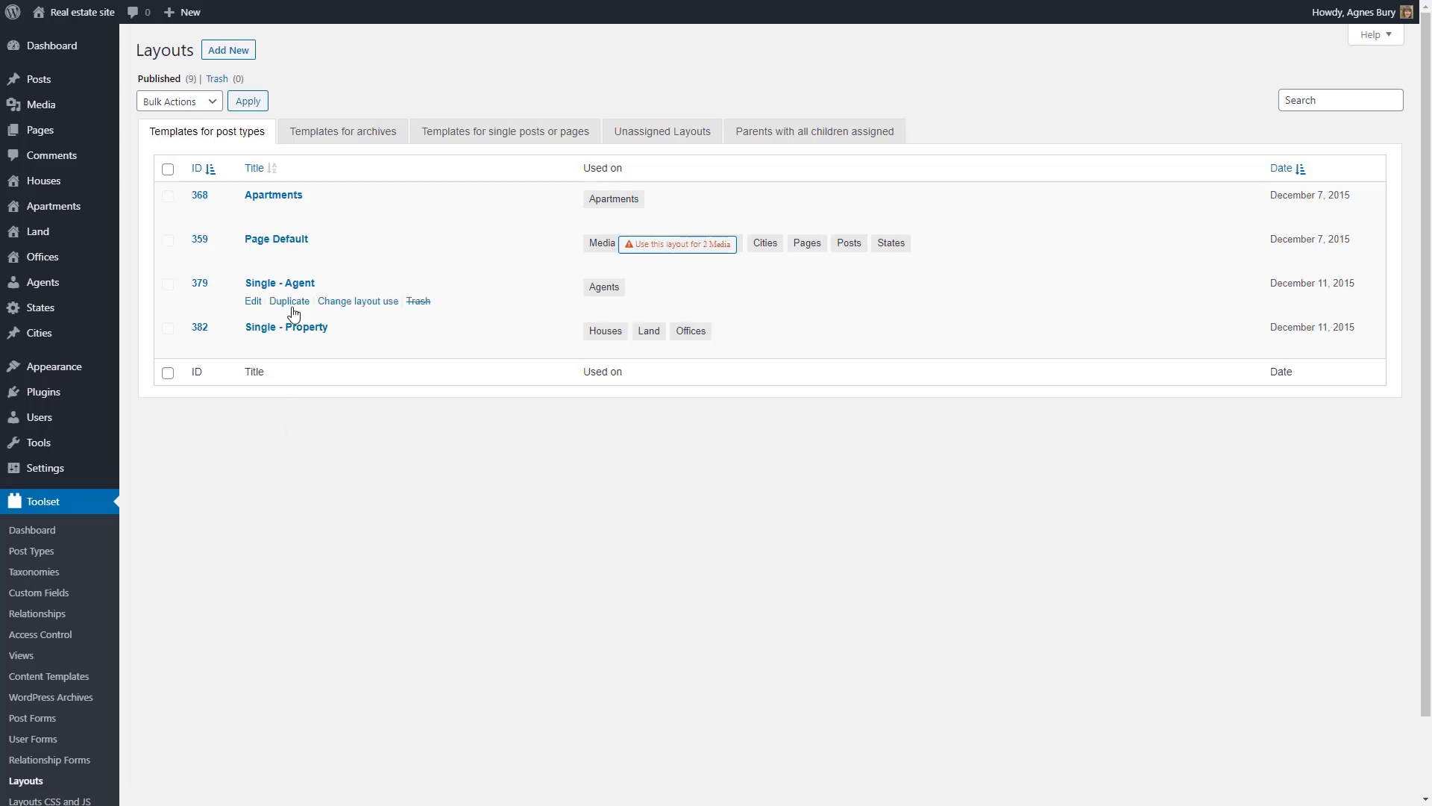
{"action": "left_click", "coordinate": [354, 308]}
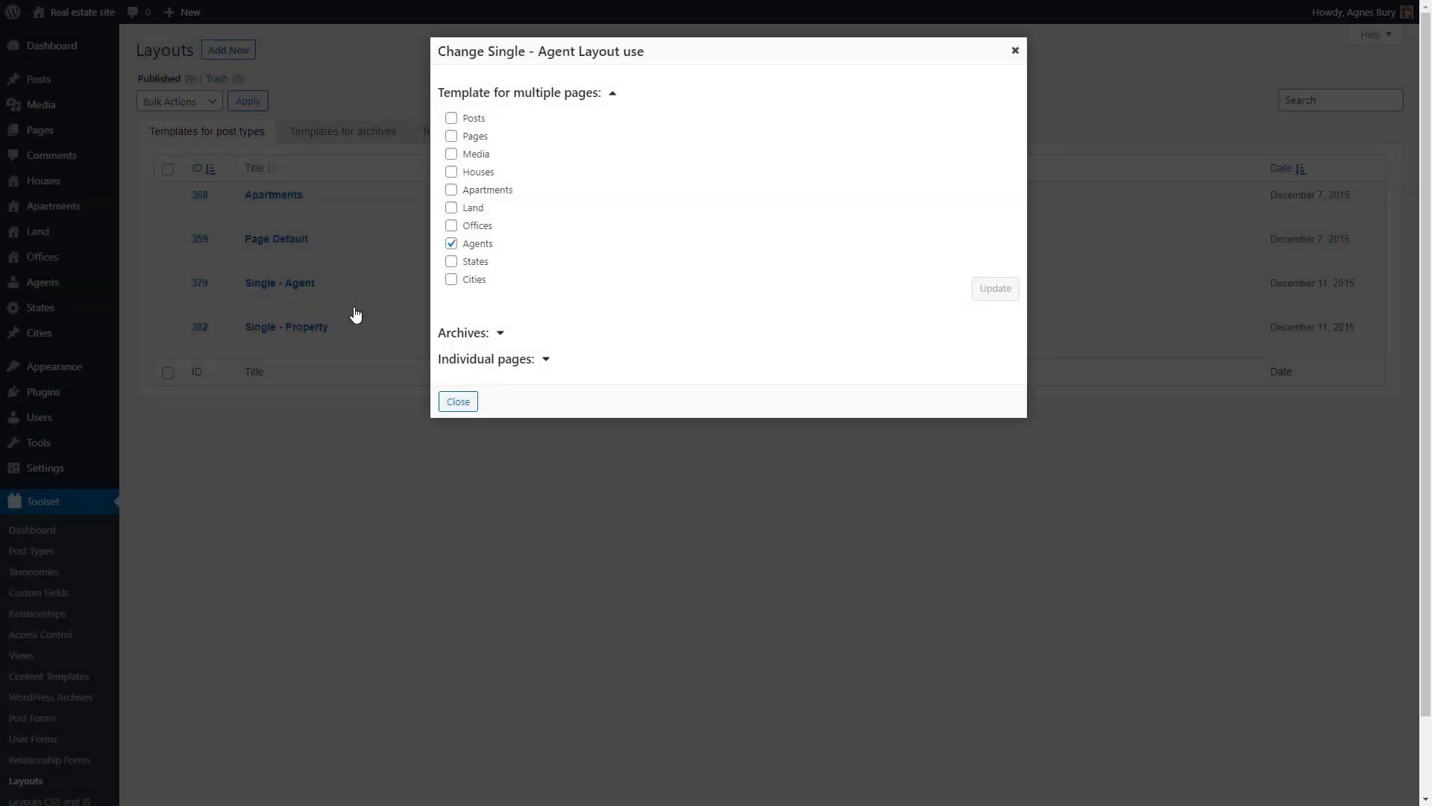
{"action": "left_click", "coordinate": [451, 245]}
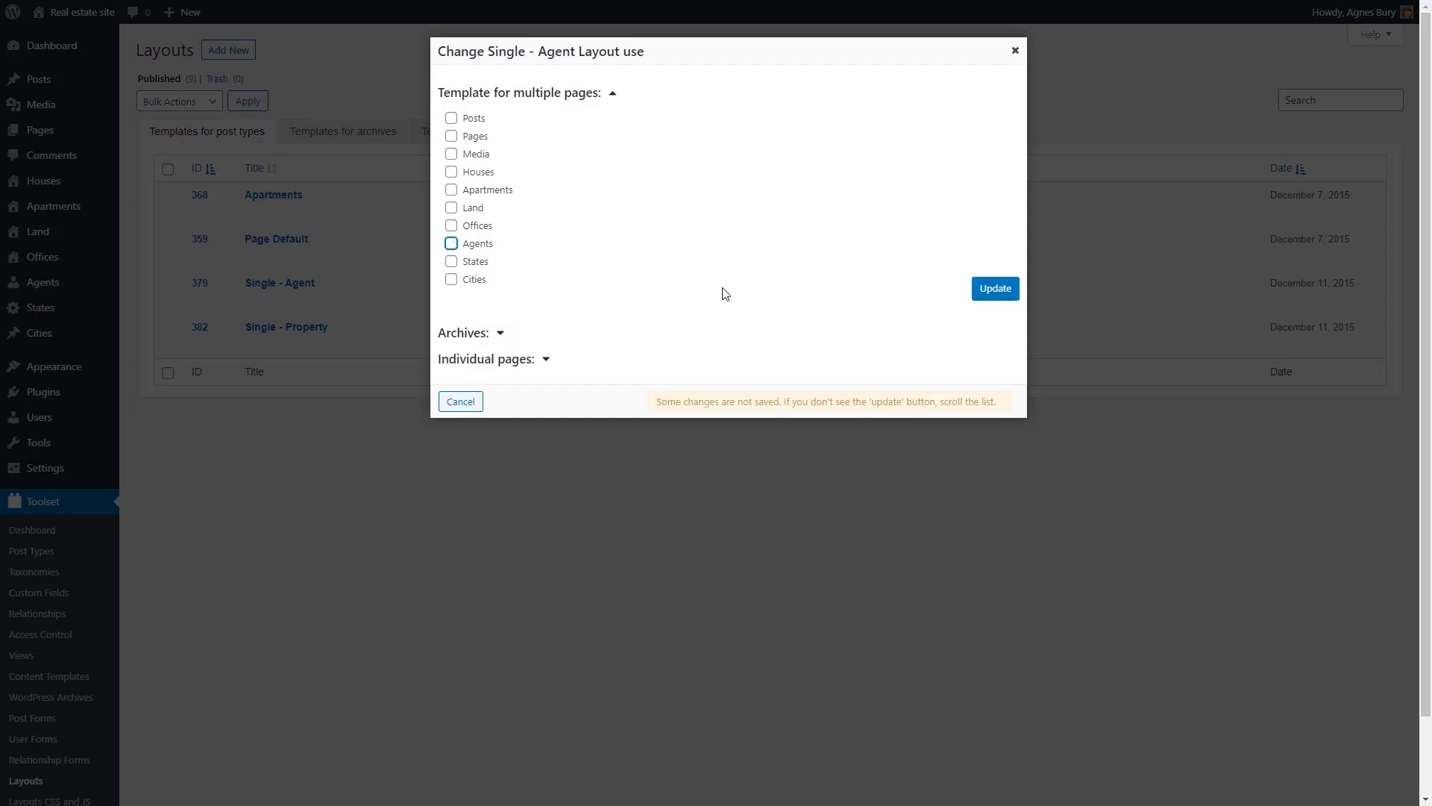
{"action": "left_click", "coordinate": [985, 292]}
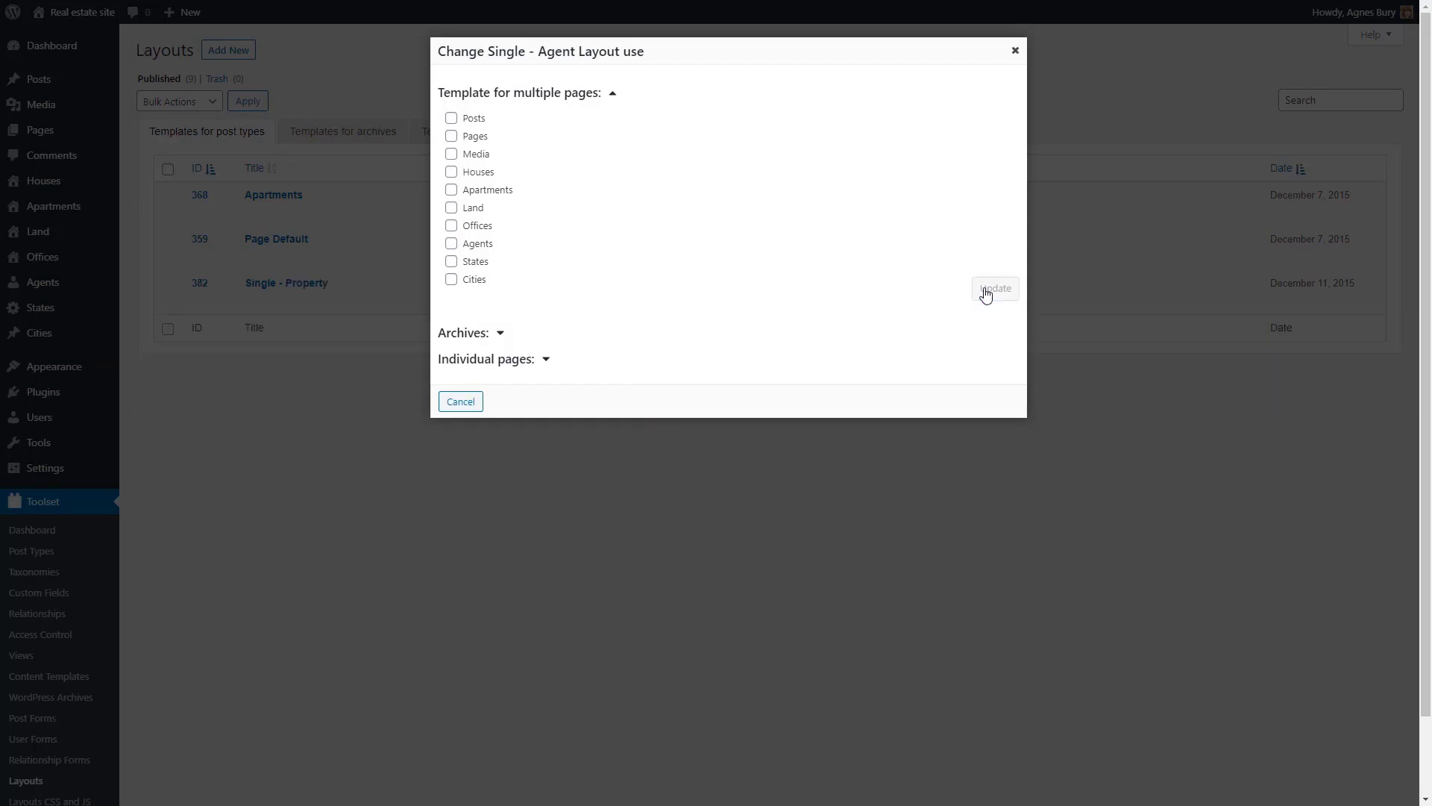
{"action": "left_click", "coordinate": [459, 402]}
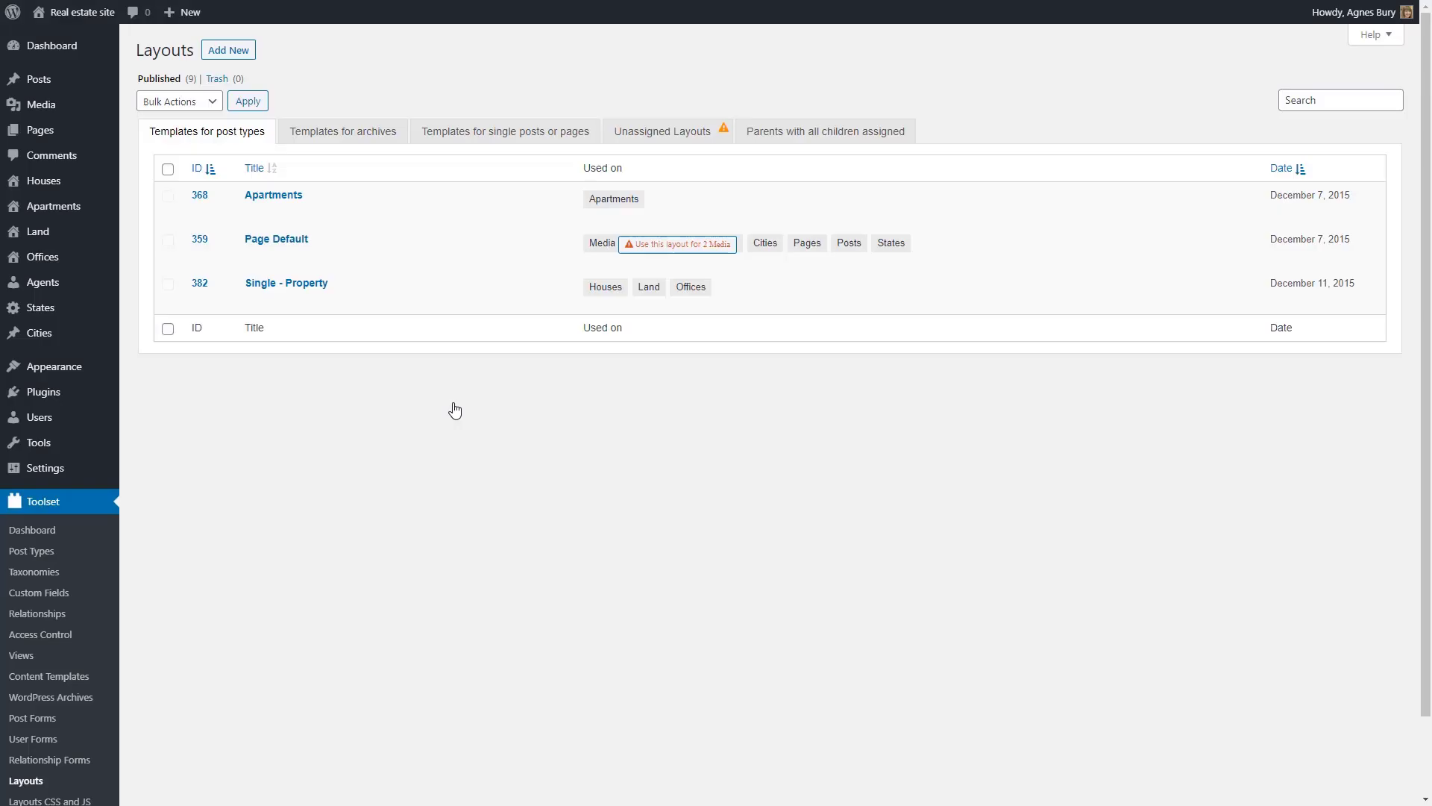
Step: Open the Agents list and view the third agent's page on the front end
{"action": "left_click", "coordinate": [76, 284]}
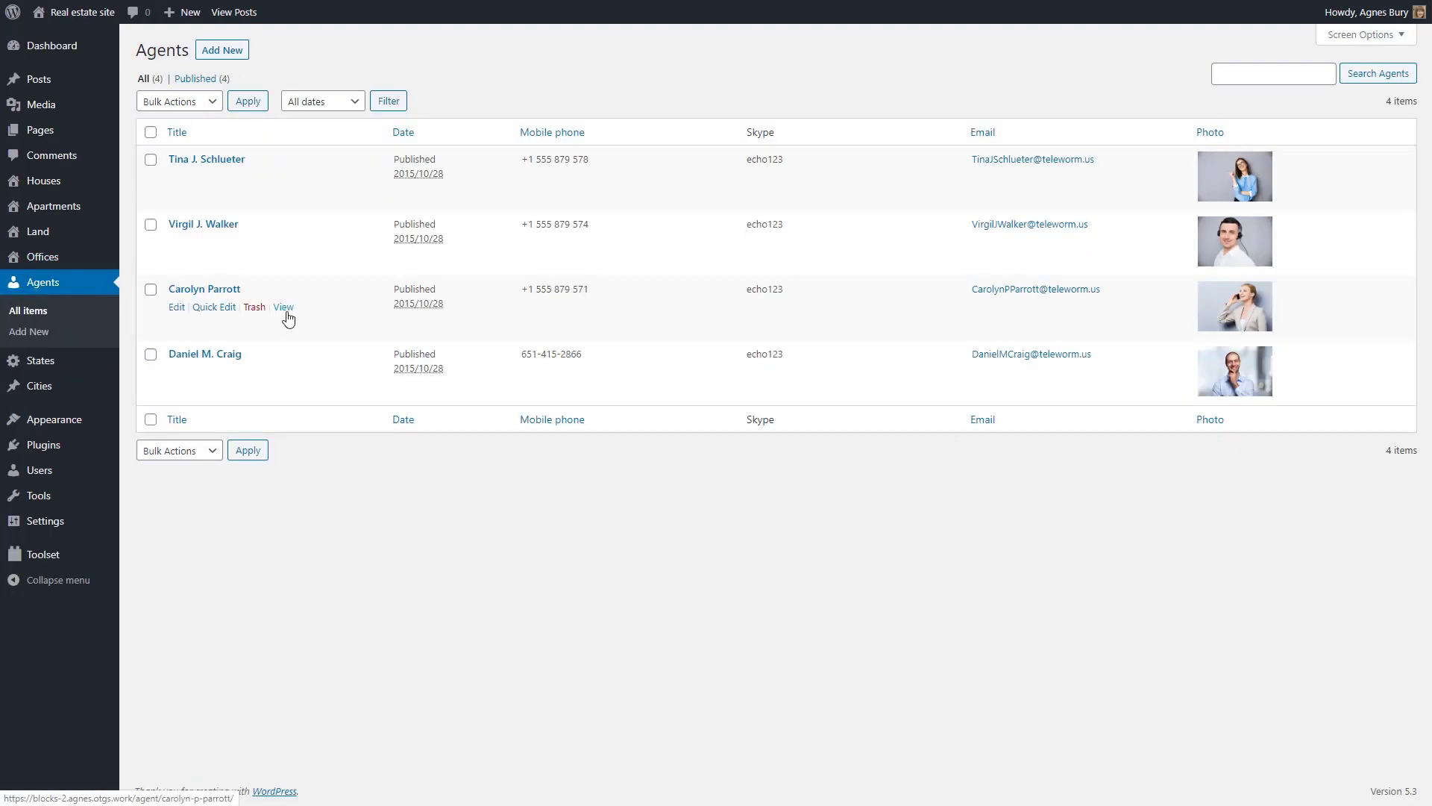
{"action": "left_click", "coordinate": [283, 312]}
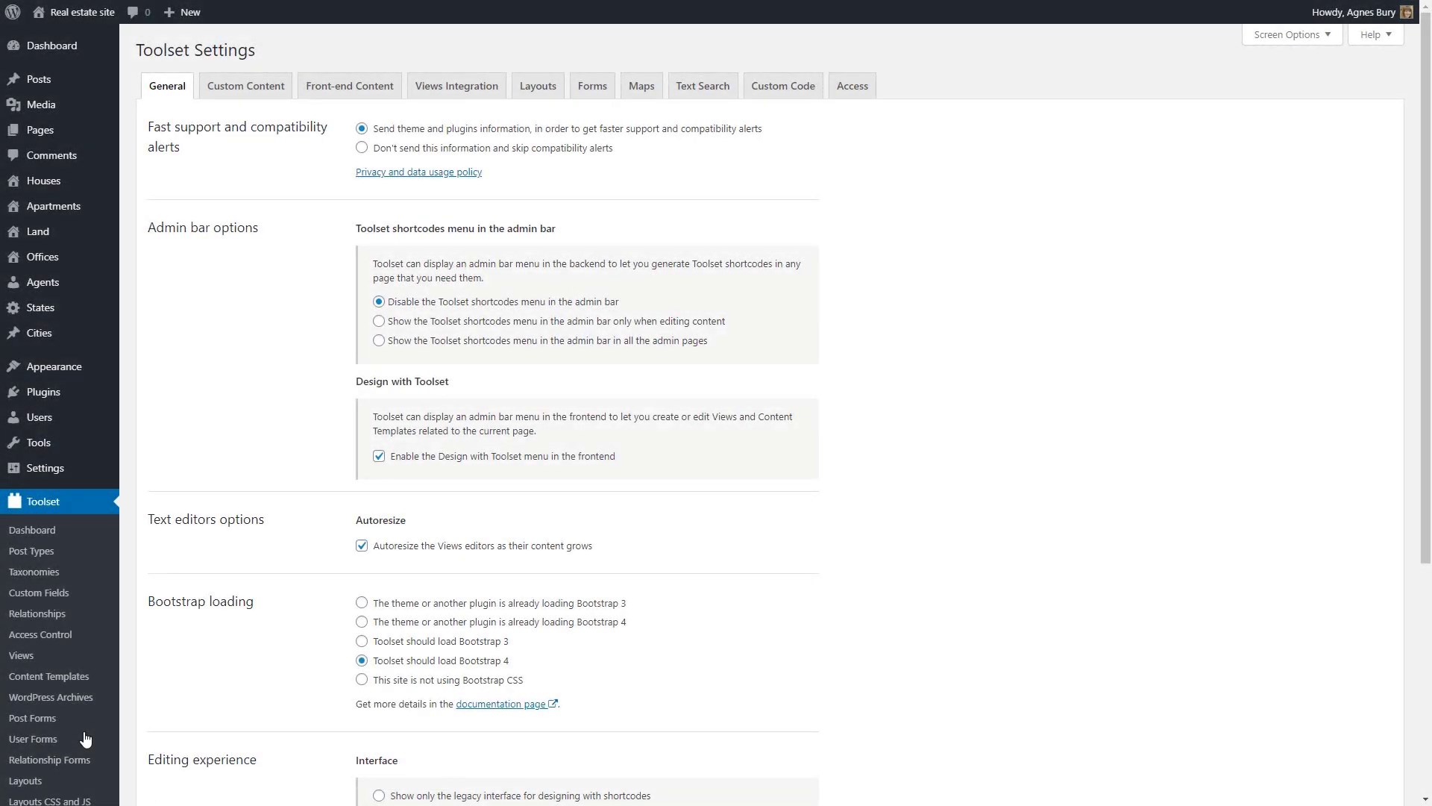
Step: In the Toolset Layouts settings, choose "What the theme would output" as the fallback for content without an assigned layout
{"action": "left_click", "coordinate": [538, 91]}
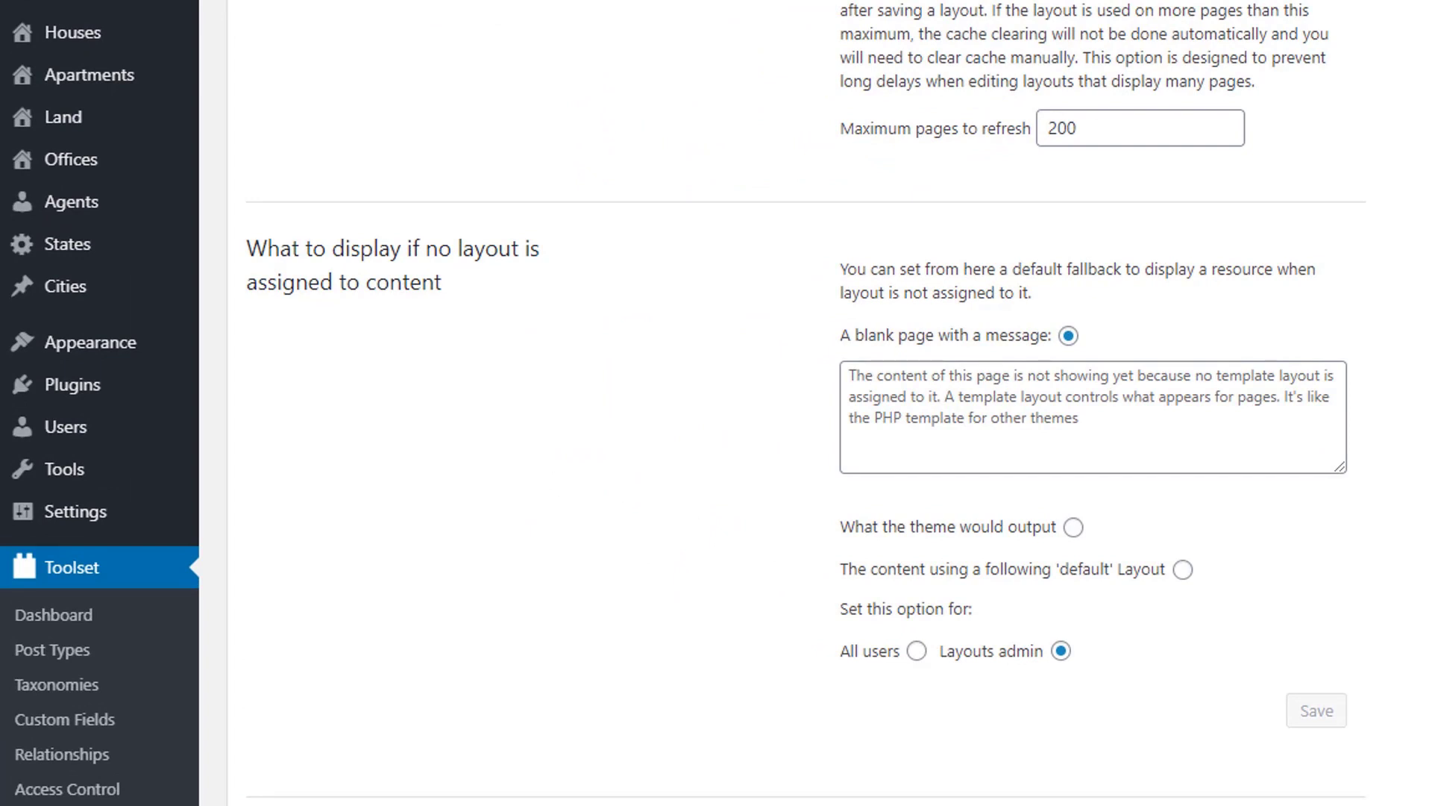
{"action": "left_click", "coordinate": [1073, 527]}
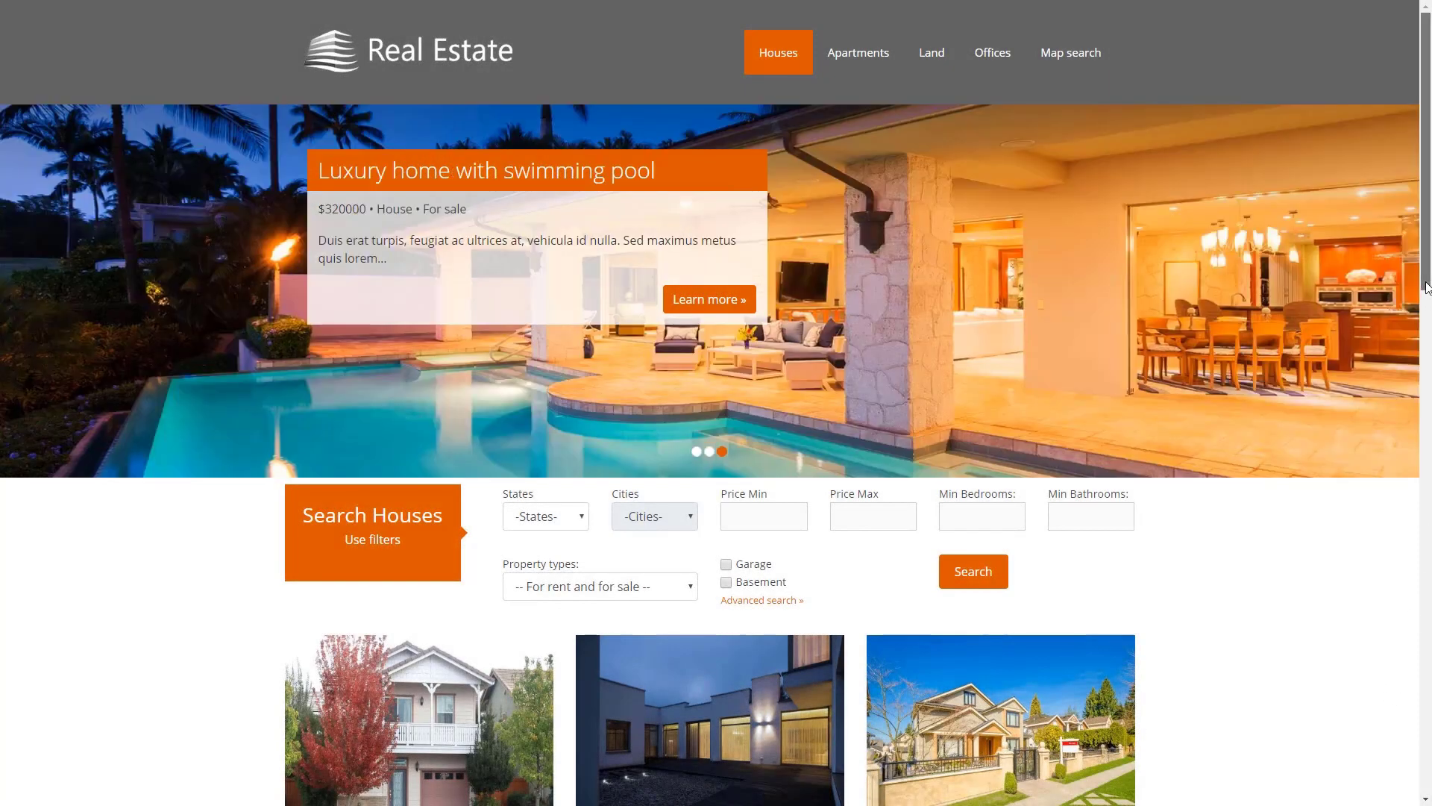
Step: Look through the Houses archive page on the front end
{"action": "left_click_drag", "start_coordinate": [1427, 287], "coordinate": [1426, 500]}
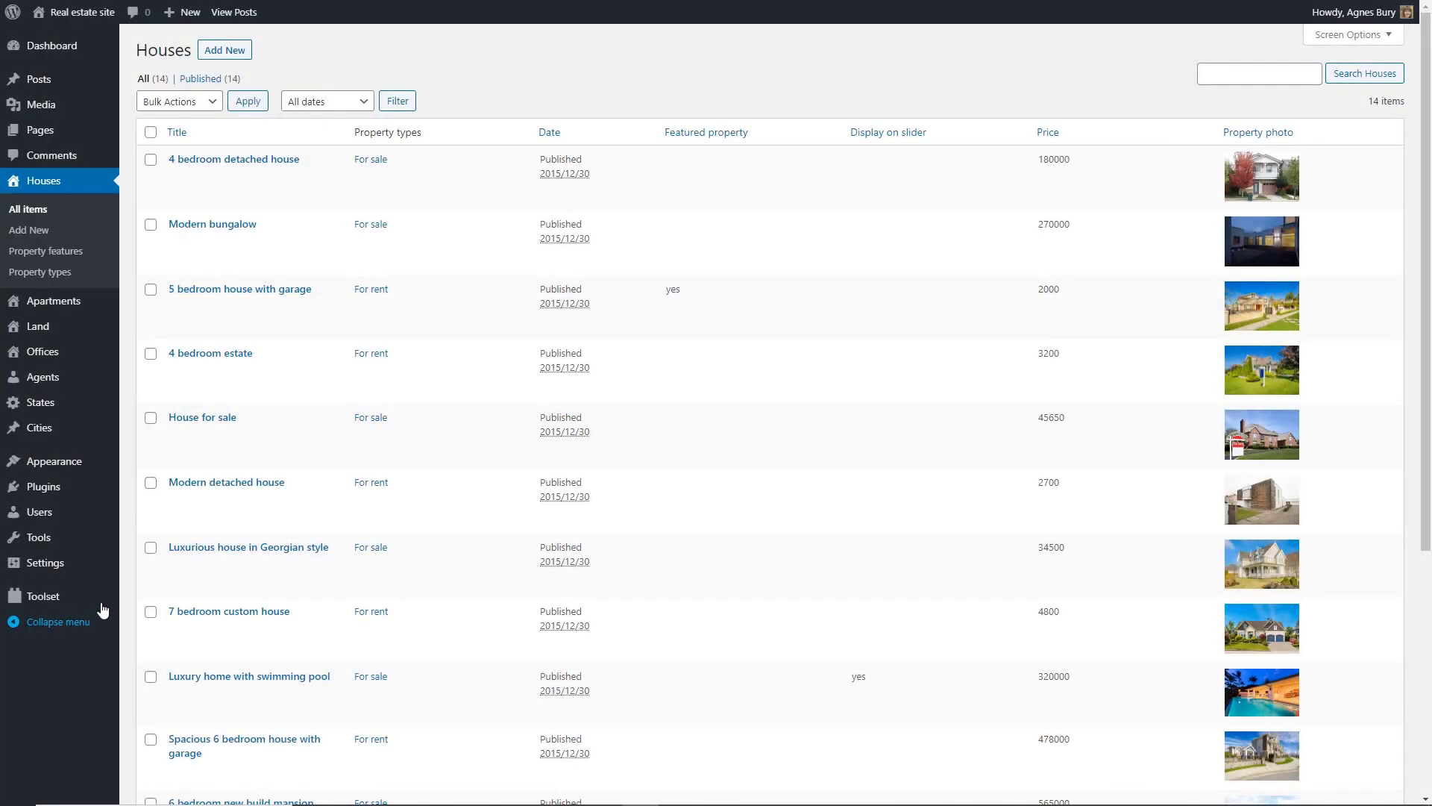
Step: Create a new WordPress Archive named "Houses" in Toolset, used for the Houses custom post archive and displaying all the items
{"action": "mouse_move", "coordinate": [103, 601]}
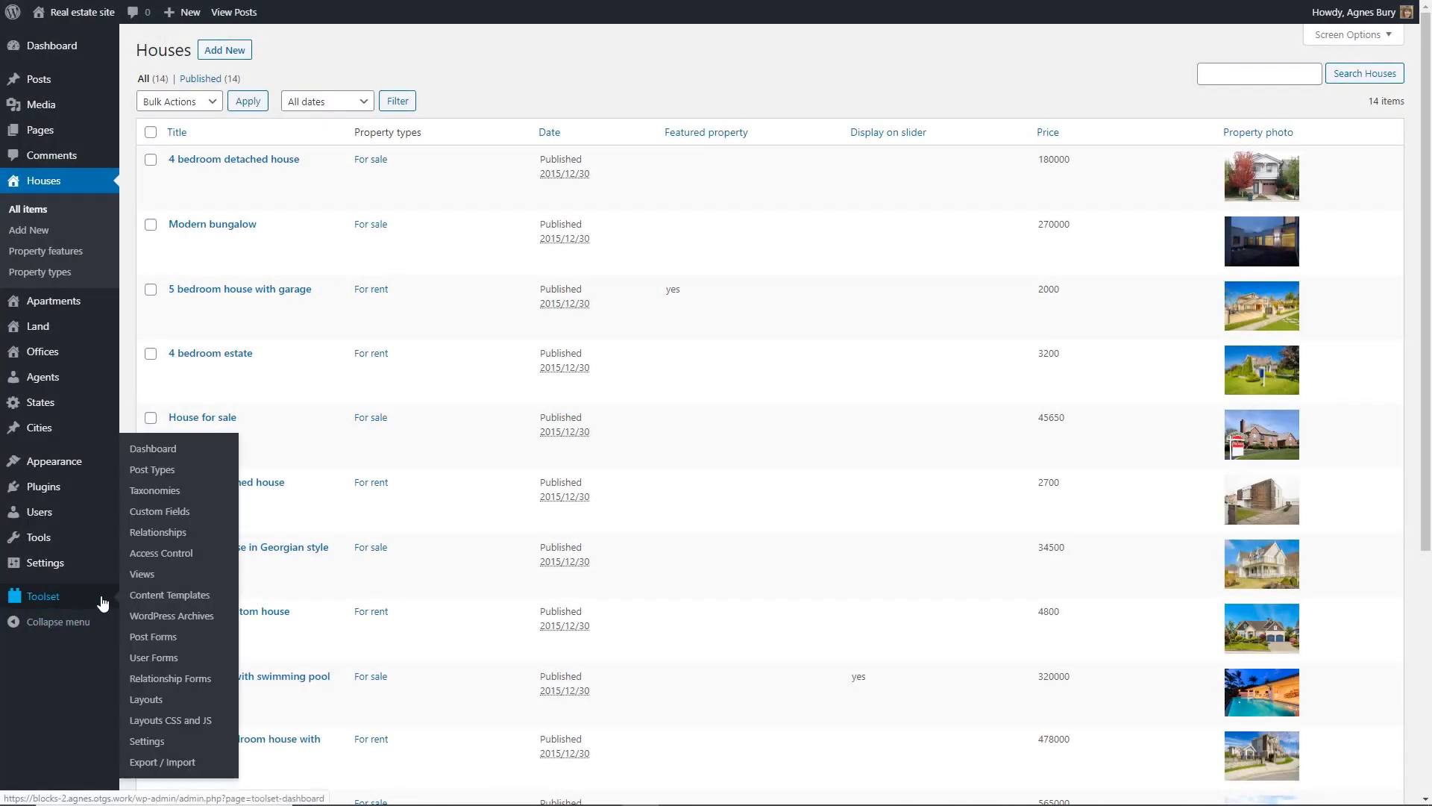
{"action": "left_click", "coordinate": [149, 618]}
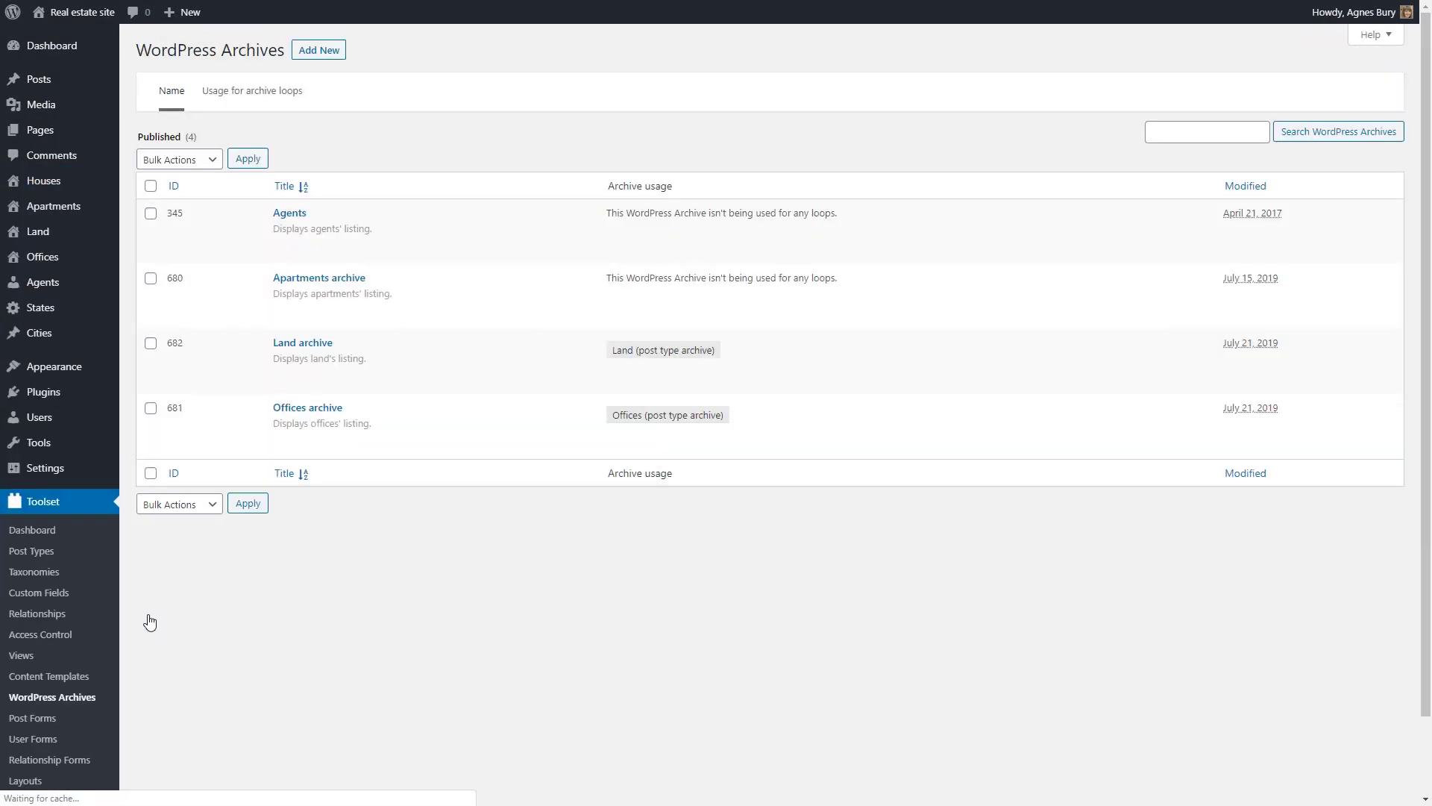
{"action": "left_click", "coordinate": [317, 51]}
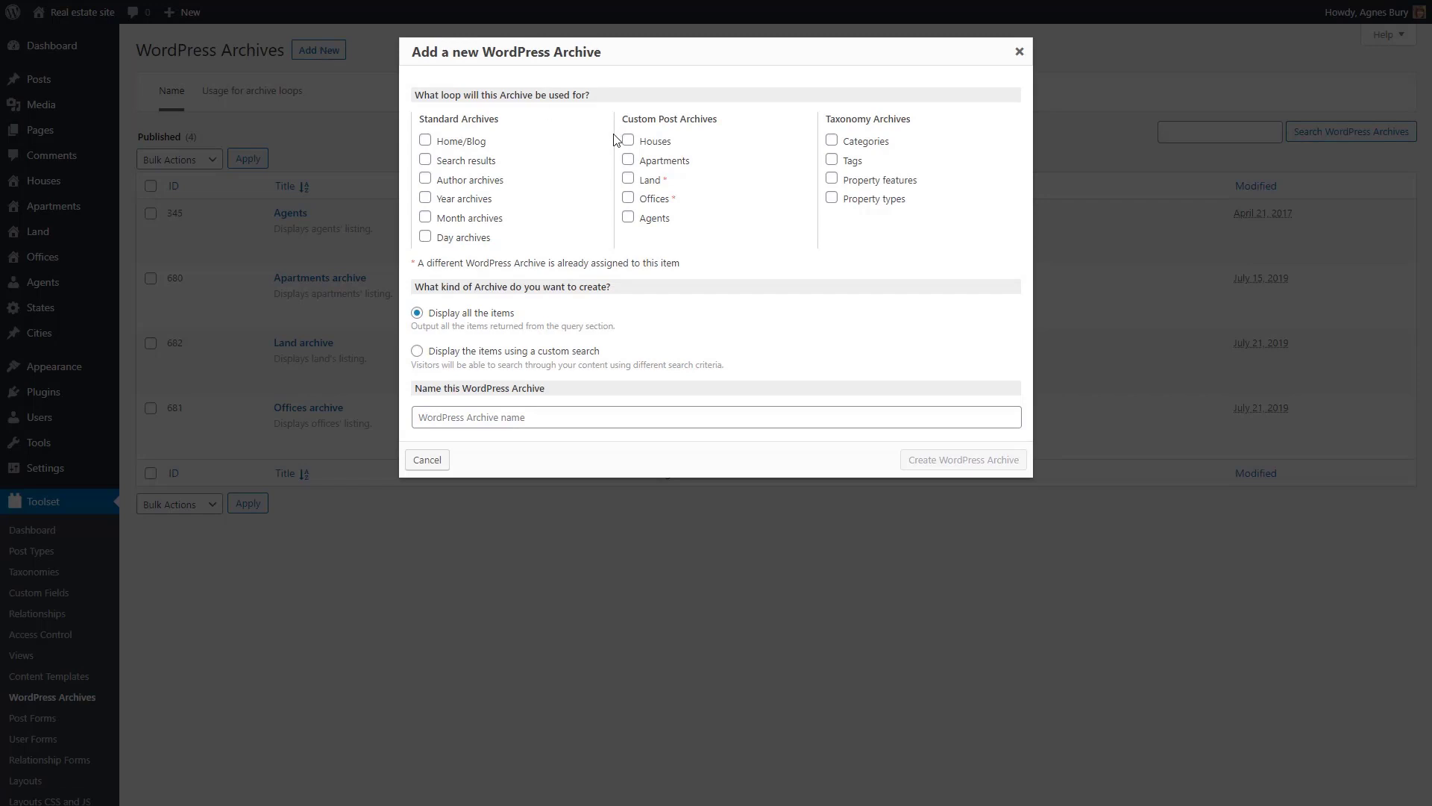
{"action": "left_click", "coordinate": [629, 141]}
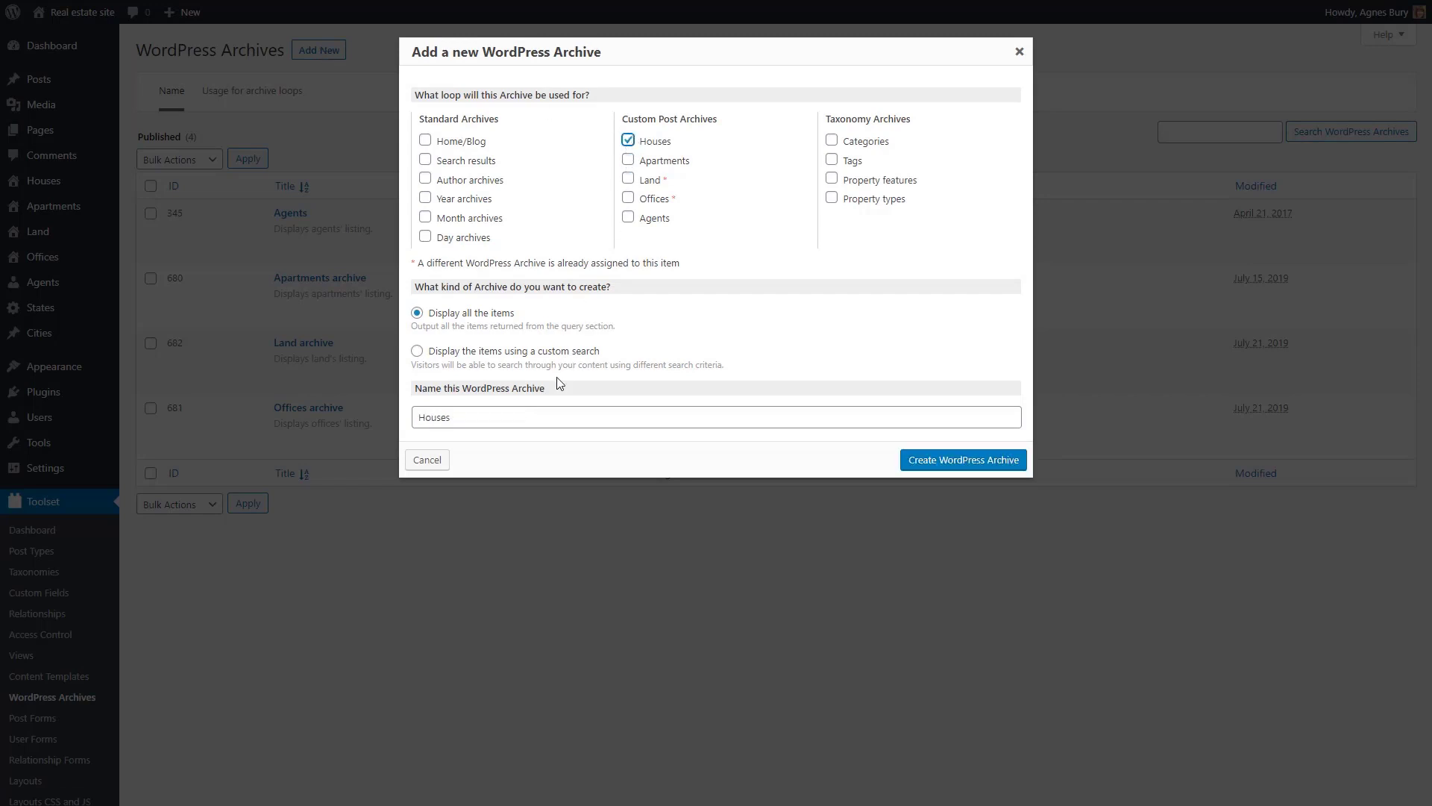
{"action": "left_click", "coordinate": [921, 468]}
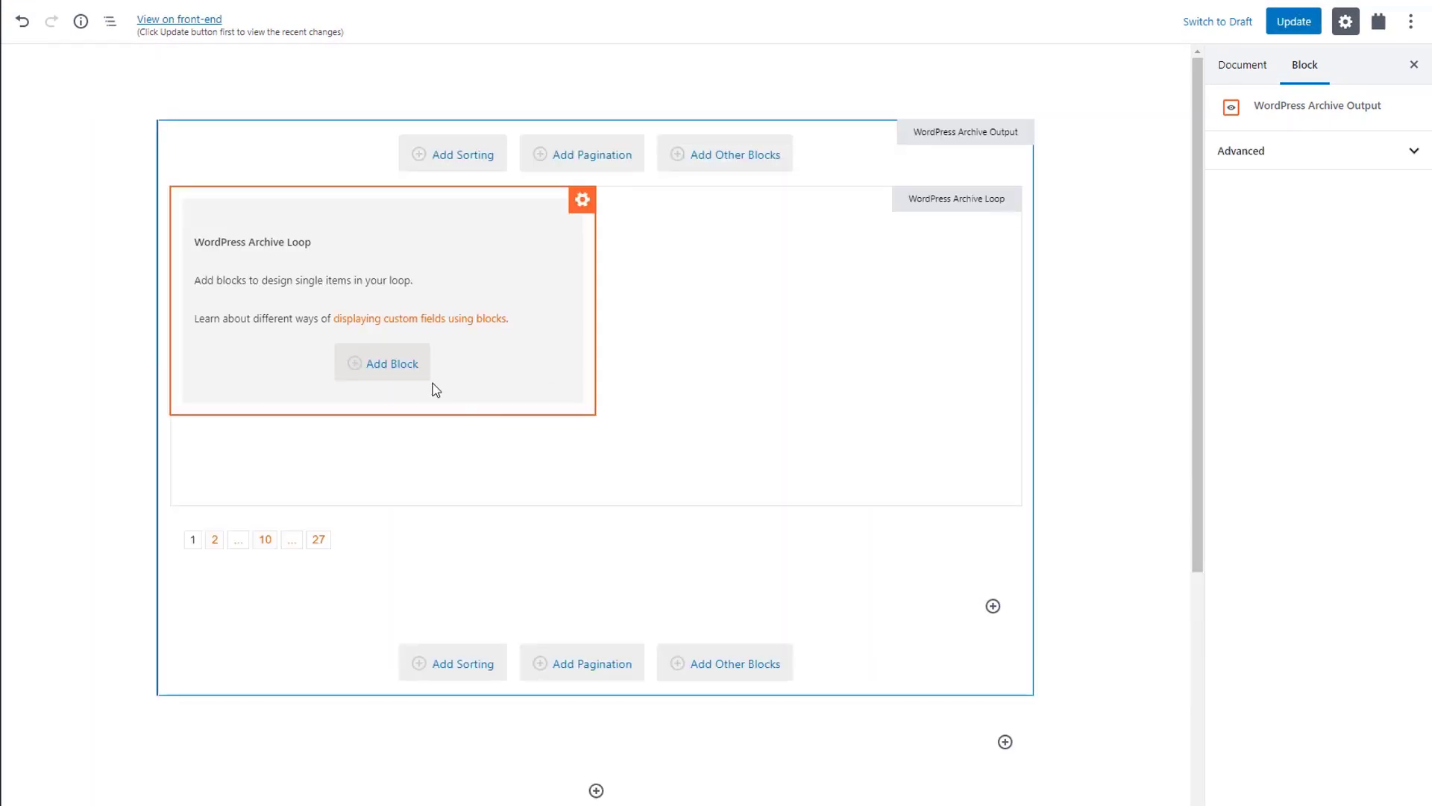
Step: Add a Toolset Container block to the WordPress Archive Loop and give it a solid light grey background
{"action": "left_click", "coordinate": [390, 367]}
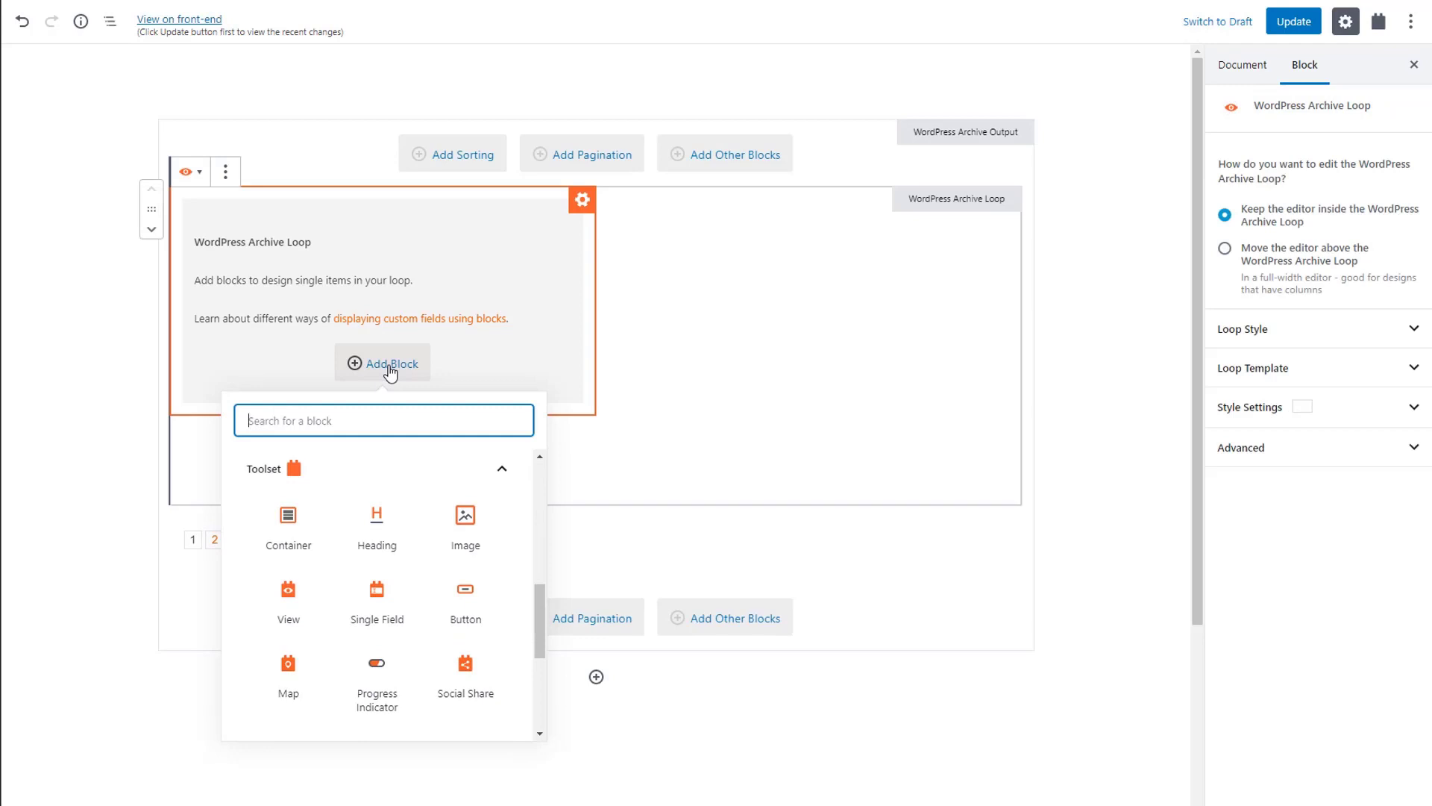
{"action": "type", "text": "con"}
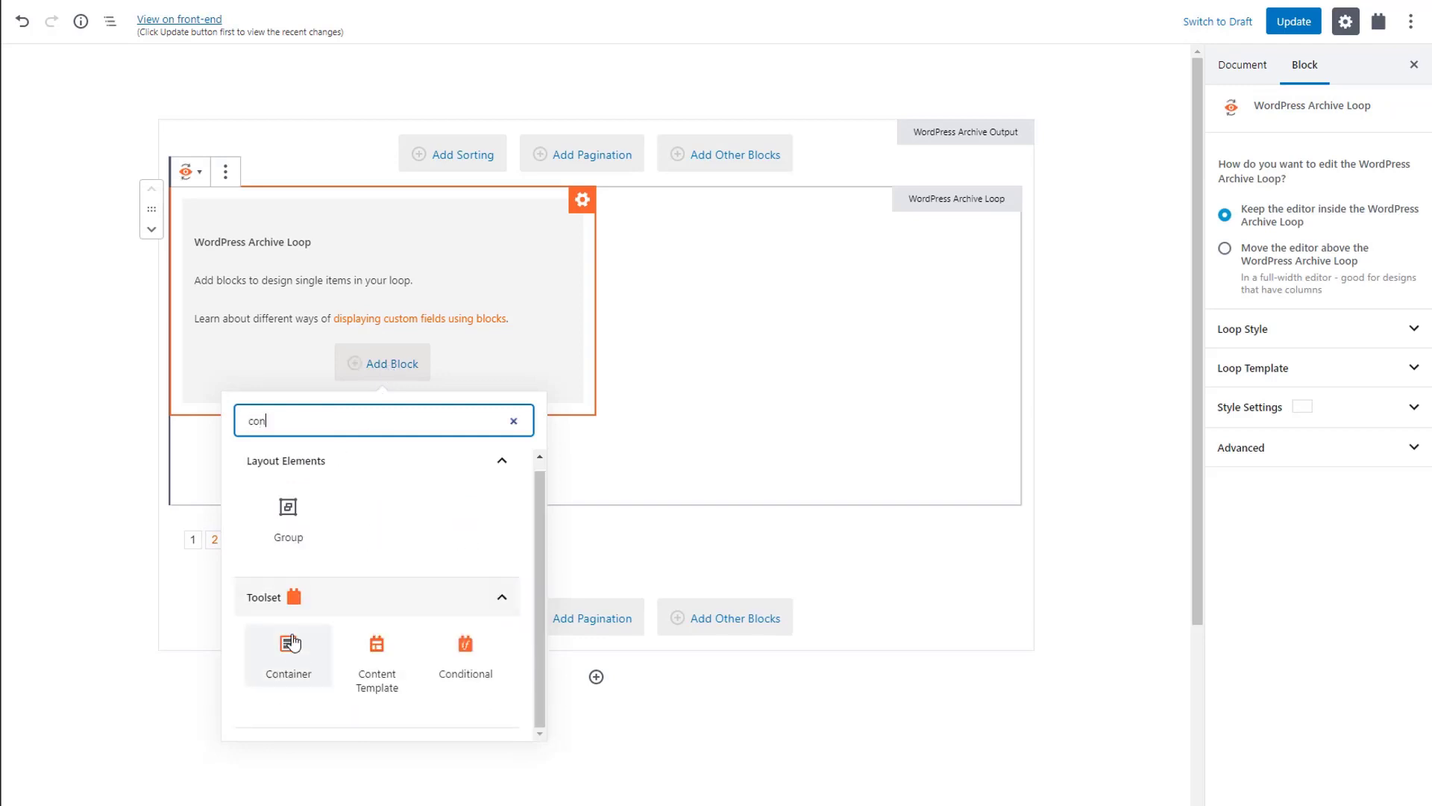
{"action": "left_click", "coordinate": [294, 639]}
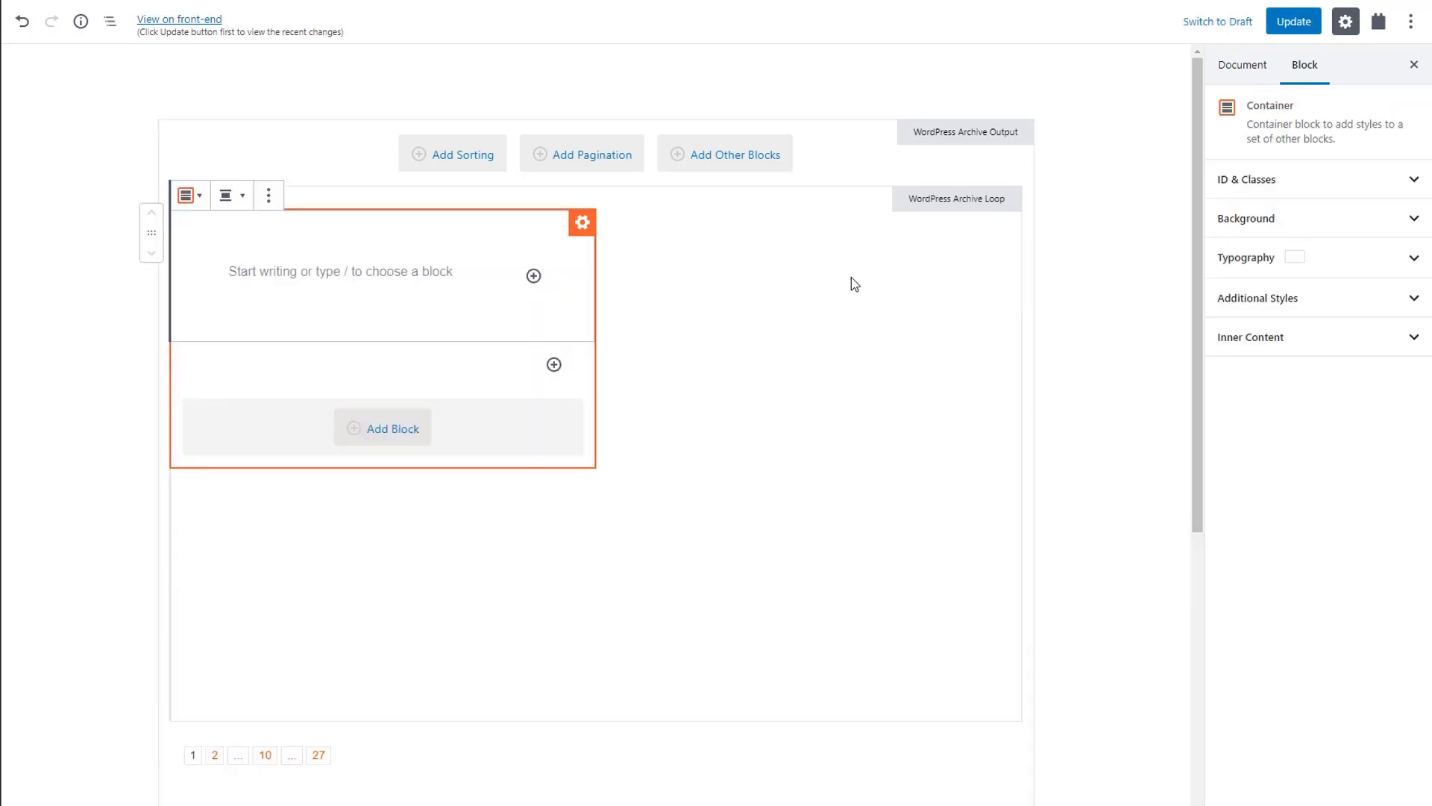
{"action": "left_click", "coordinate": [1288, 219]}
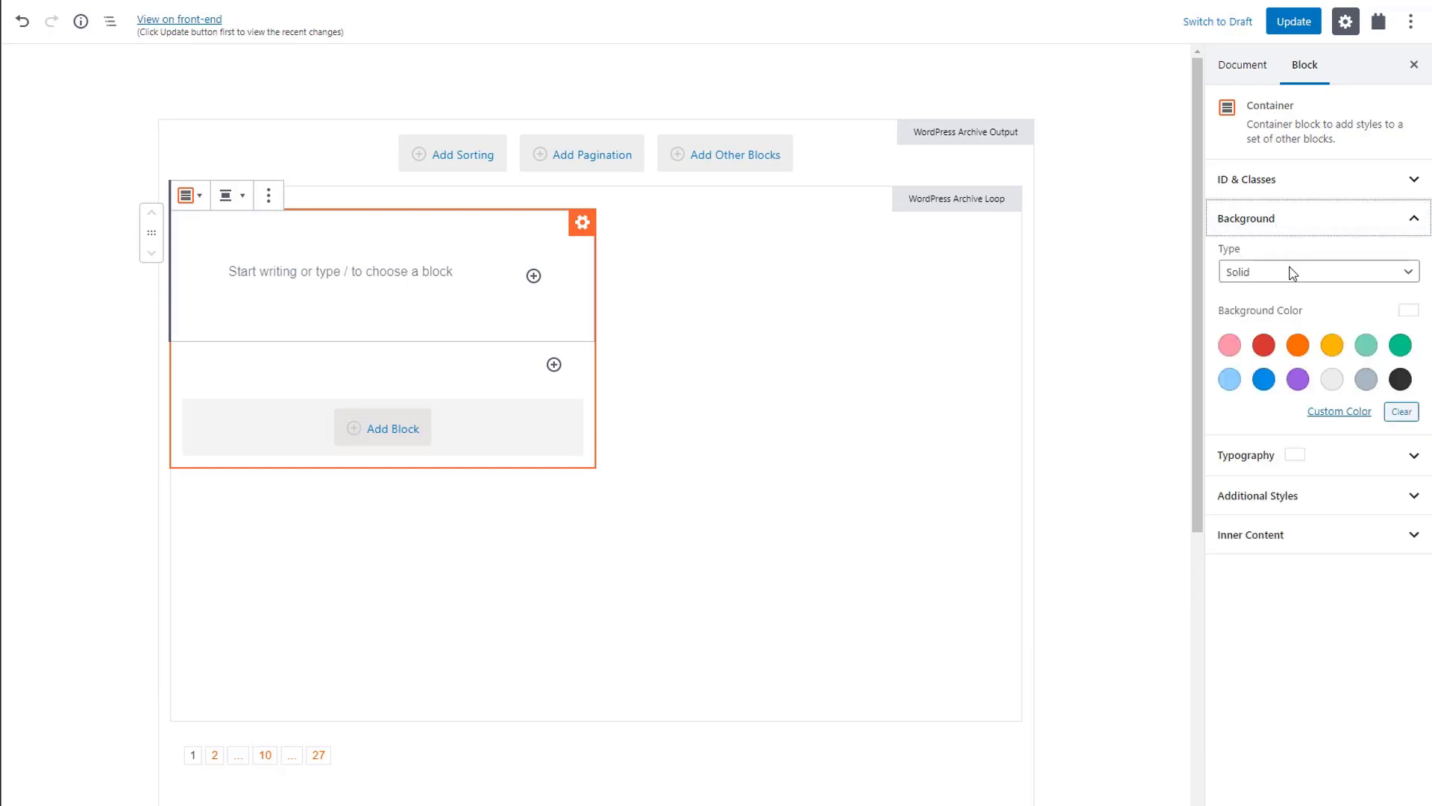
{"action": "left_click", "coordinate": [1331, 379]}
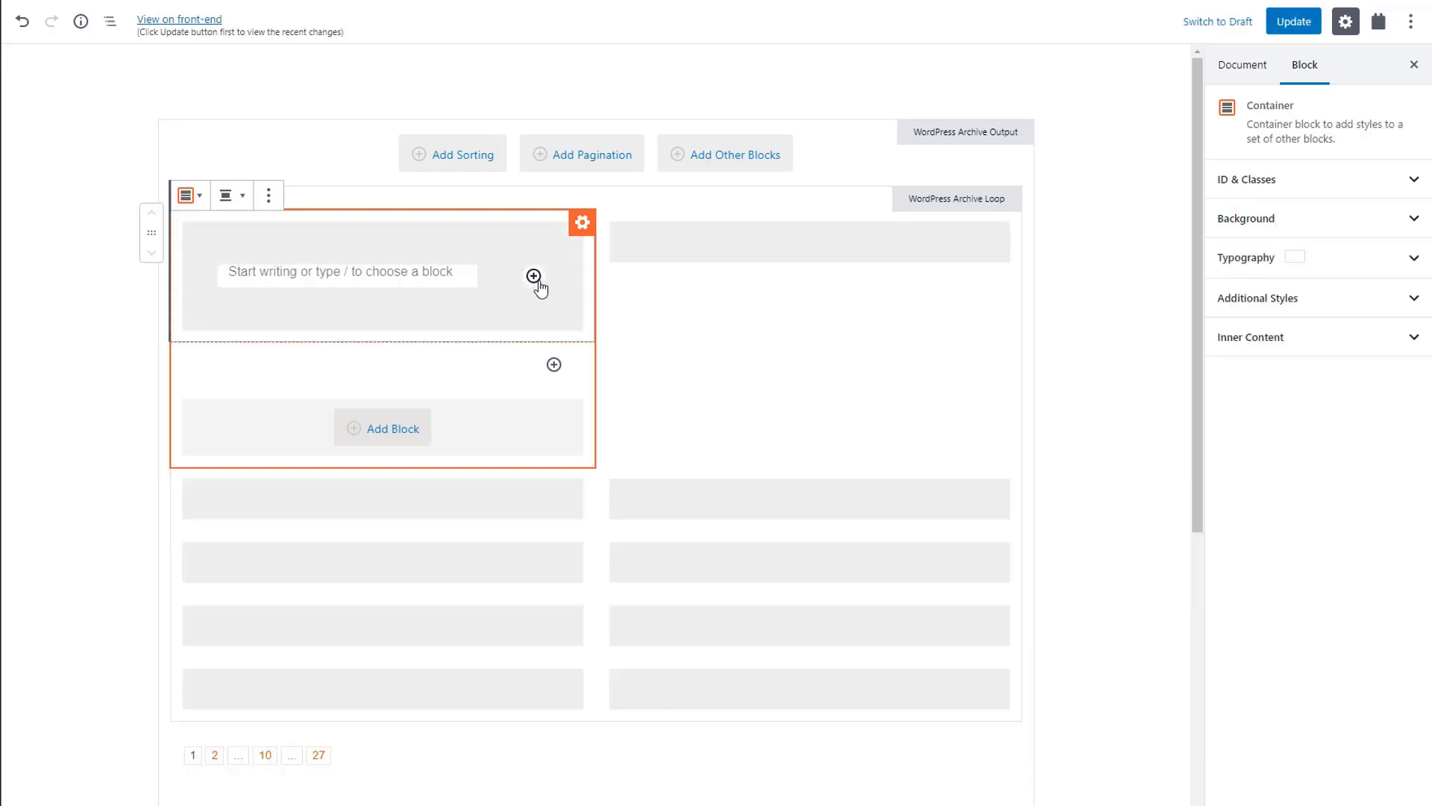
Step: Insert a Toolset Image block inside the container
{"action": "left_click", "coordinate": [534, 277]}
{"action": "type", "text": "ima"}
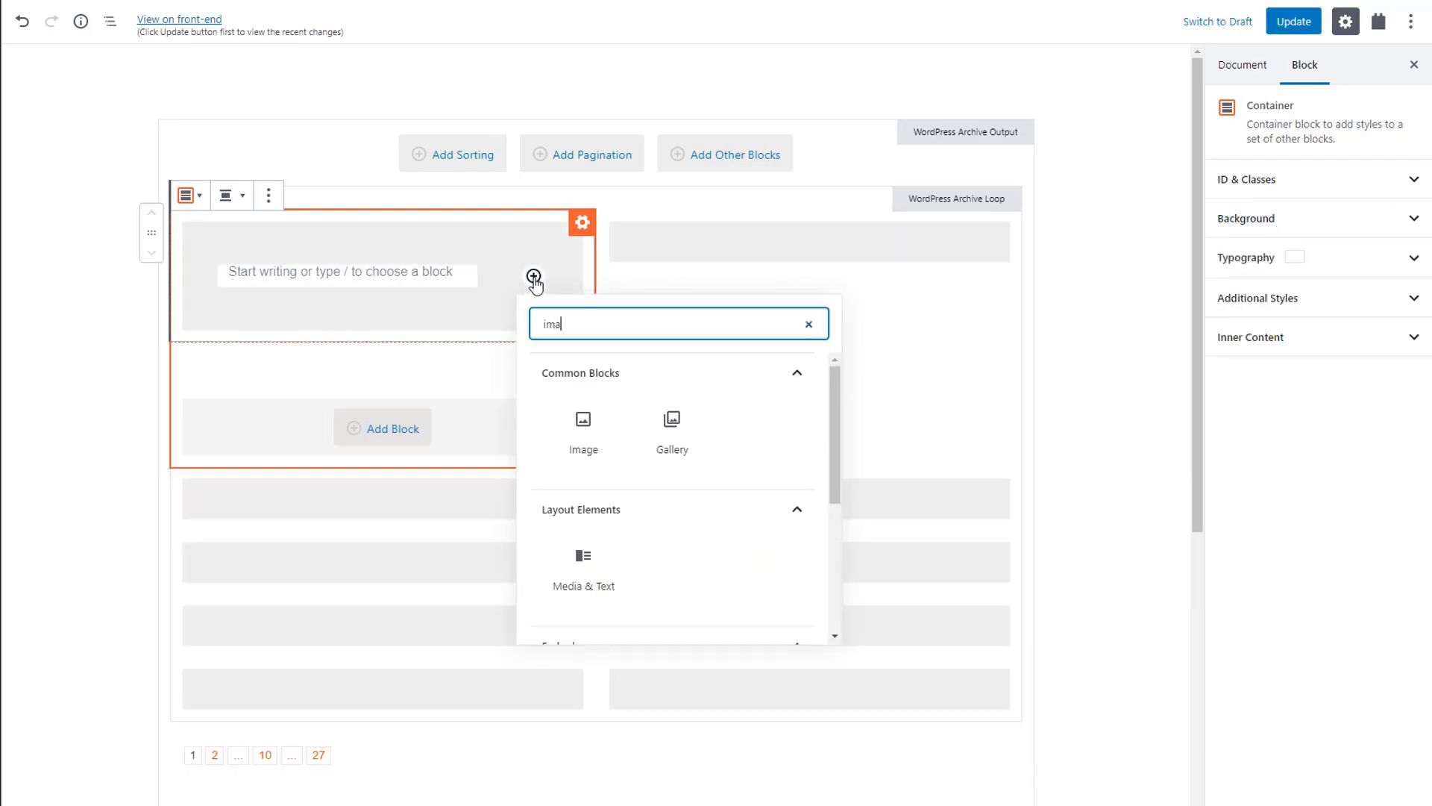
{"action": "type", "text": "ge"}
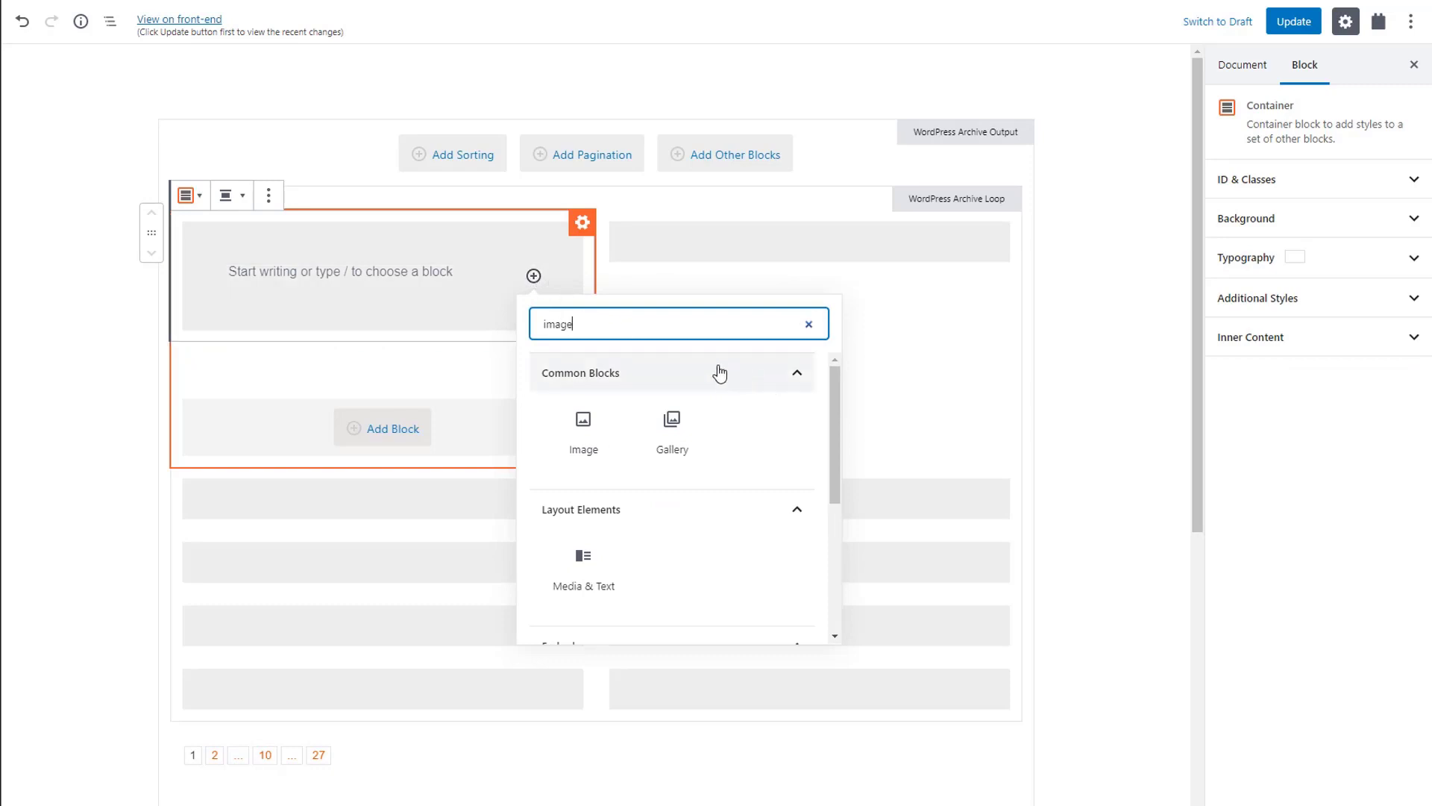
{"action": "left_click_drag", "start_coordinate": [835, 393], "coordinate": [835, 522]}
{"action": "left_click", "coordinate": [583, 567]}
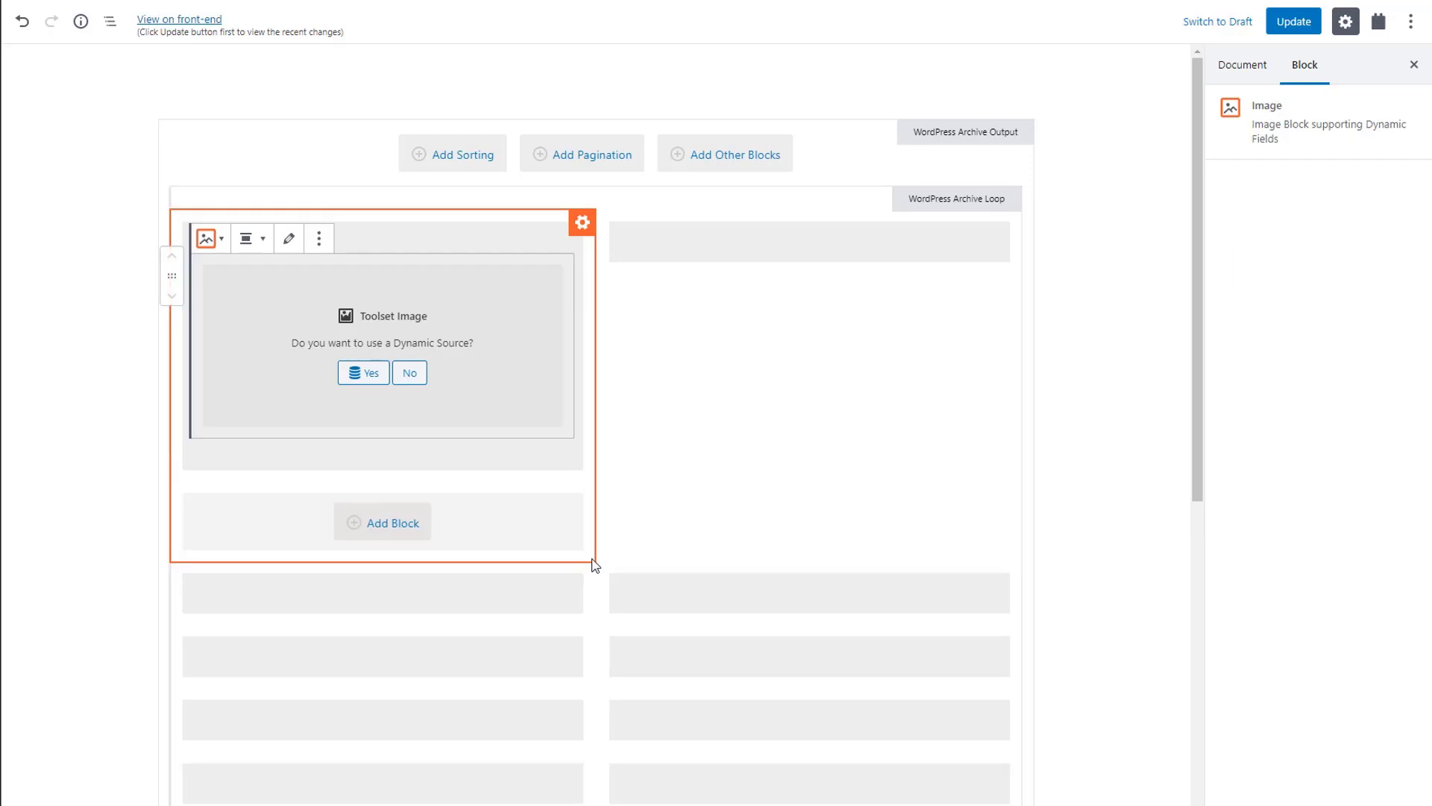
Step: Set the image's dynamic source to the current post's Property photo field from the Property media group
{"action": "left_click", "coordinate": [358, 373]}
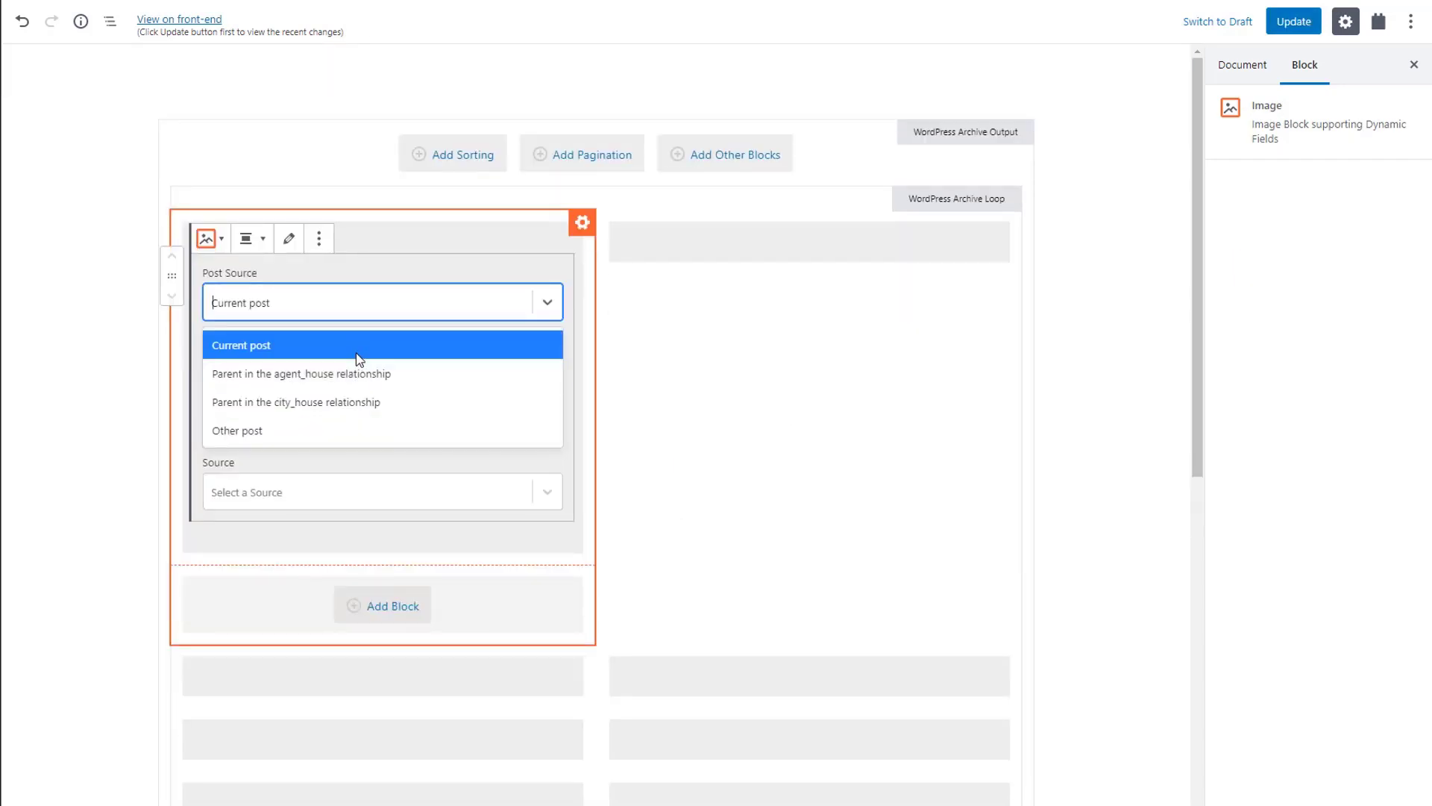
{"action": "left_click", "coordinate": [359, 356]}
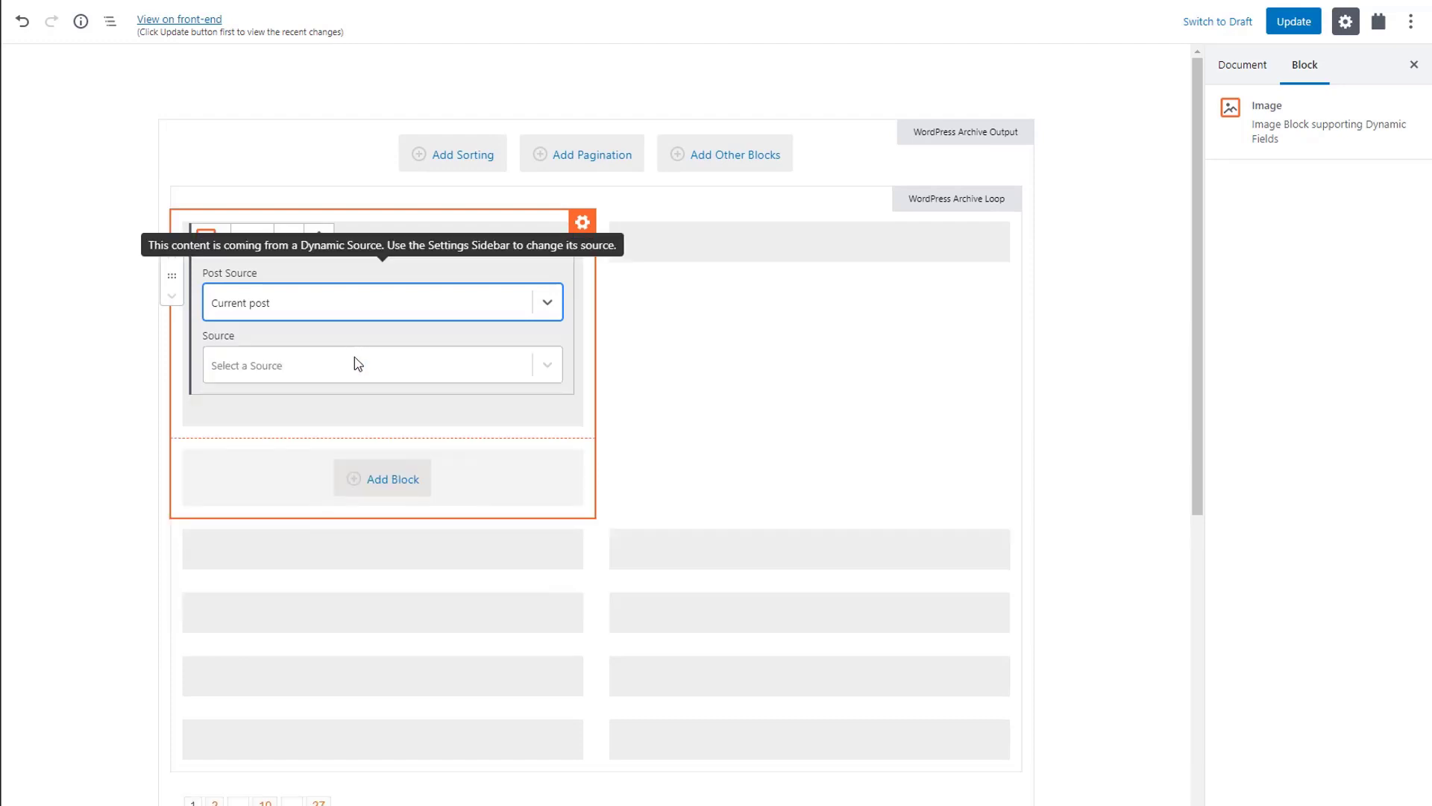
{"action": "left_click", "coordinate": [355, 364]}
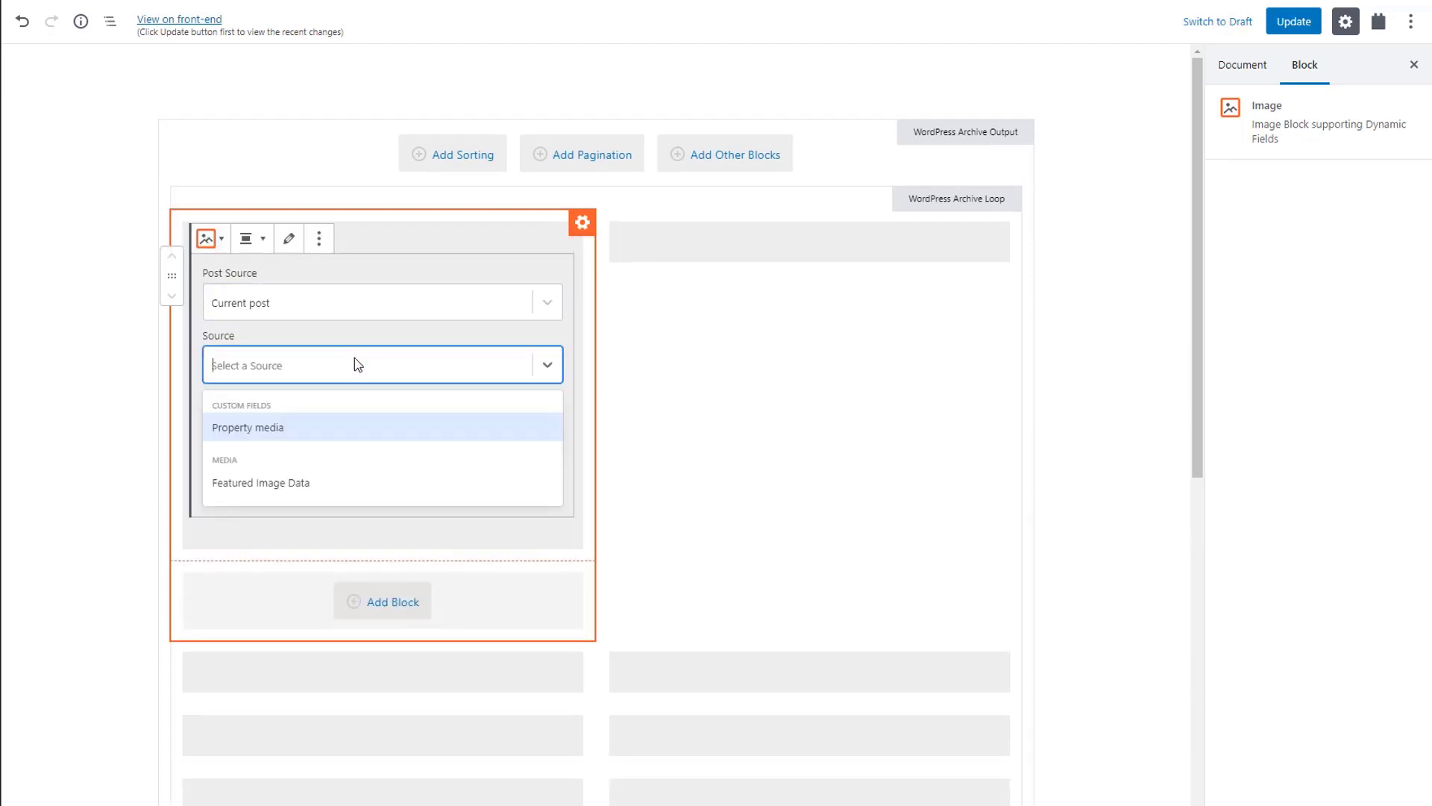
{"action": "left_click", "coordinate": [343, 431]}
{"action": "left_click", "coordinate": [338, 439]}
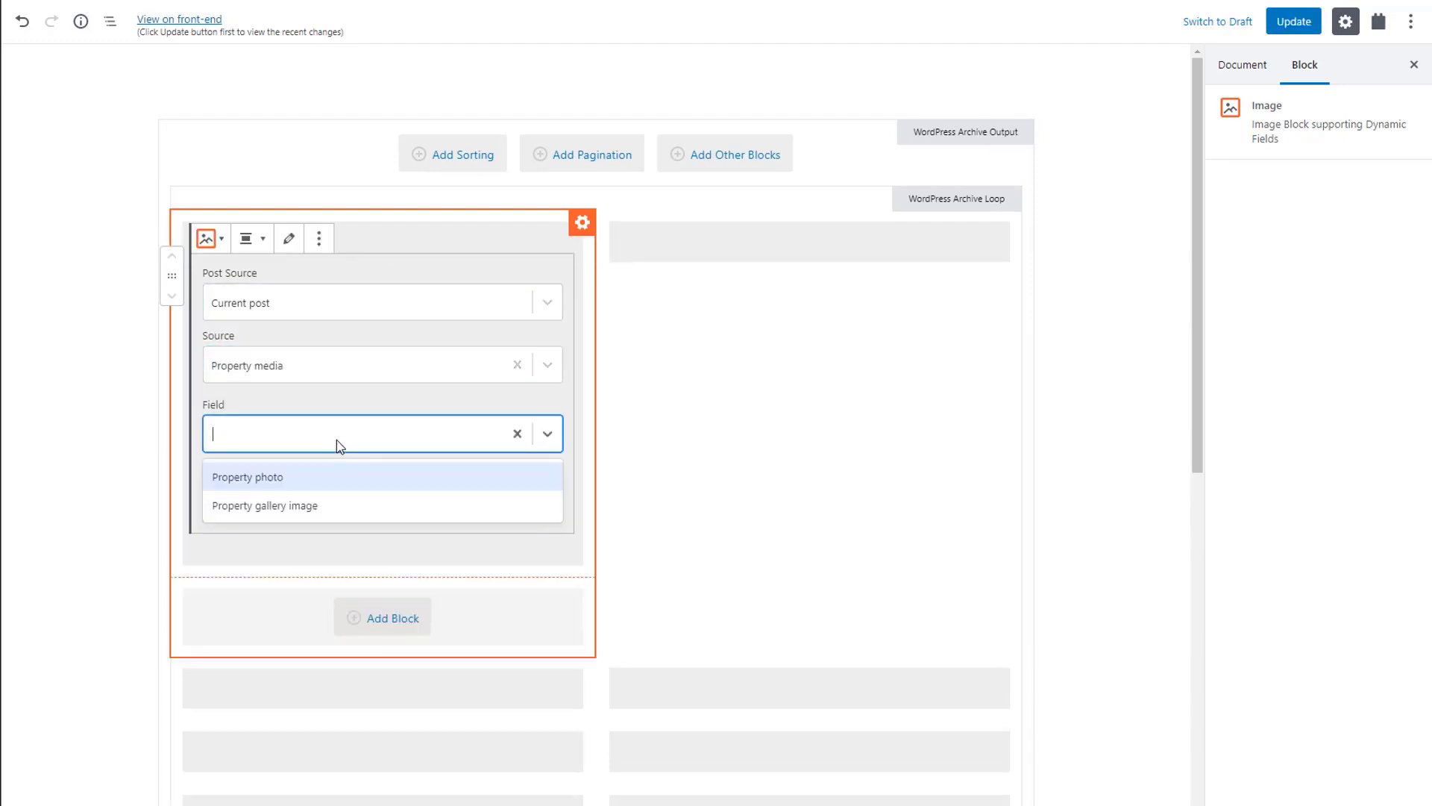
{"action": "left_click", "coordinate": [327, 478]}
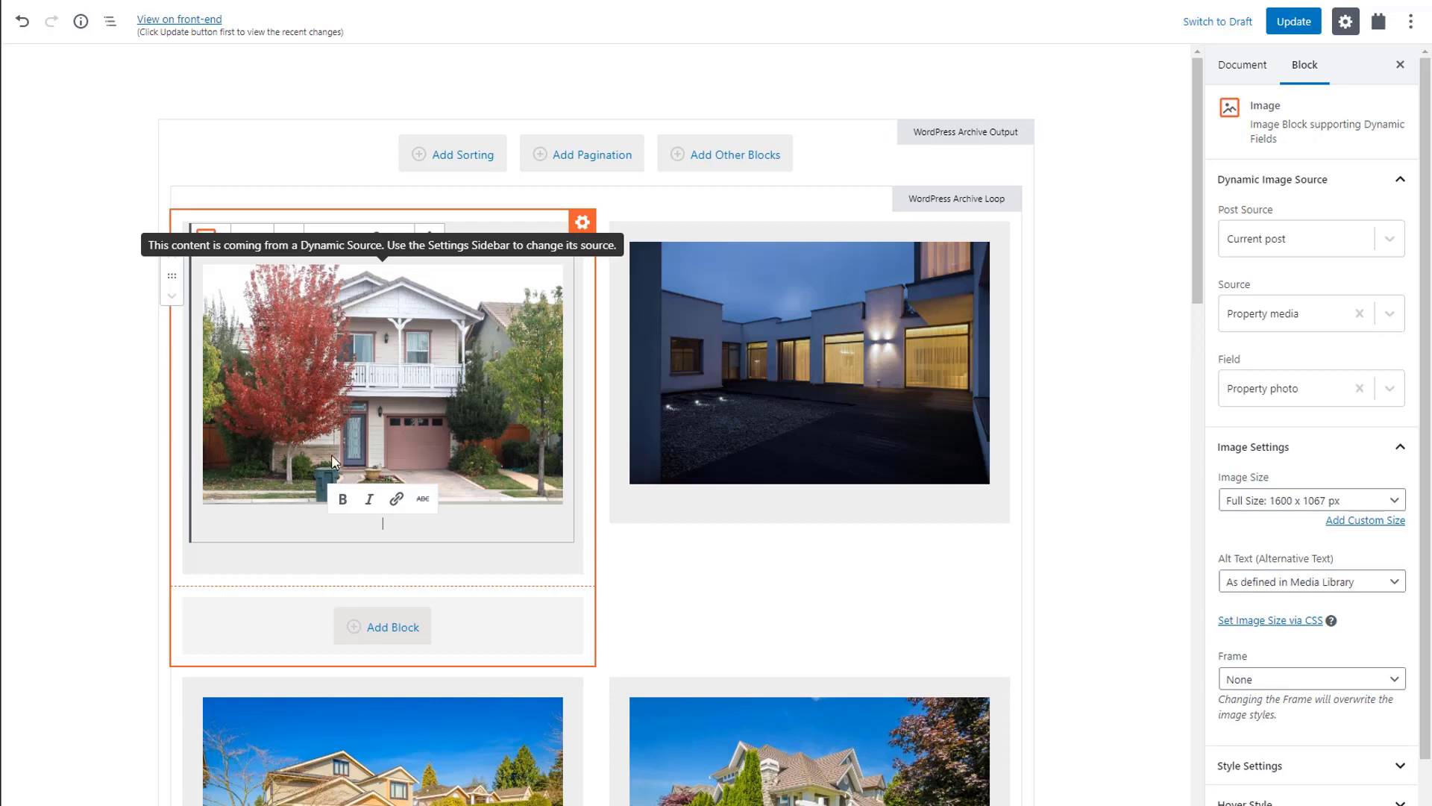
Step: Insert a Toolset Single Field block in the container below the property photo
{"action": "left_click", "coordinate": [556, 572]}
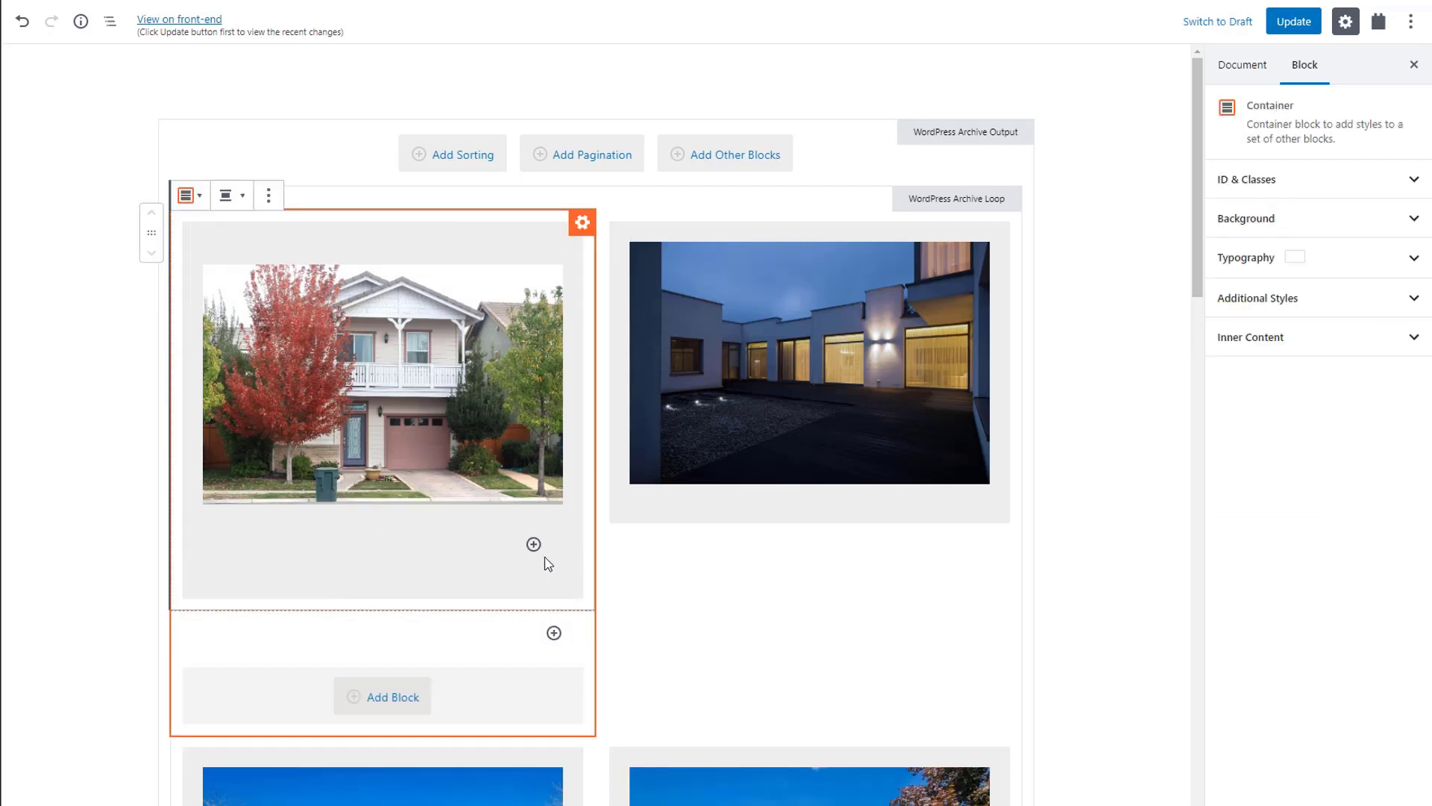
{"action": "left_click", "coordinate": [534, 545]}
{"action": "type", "text": "sing"}
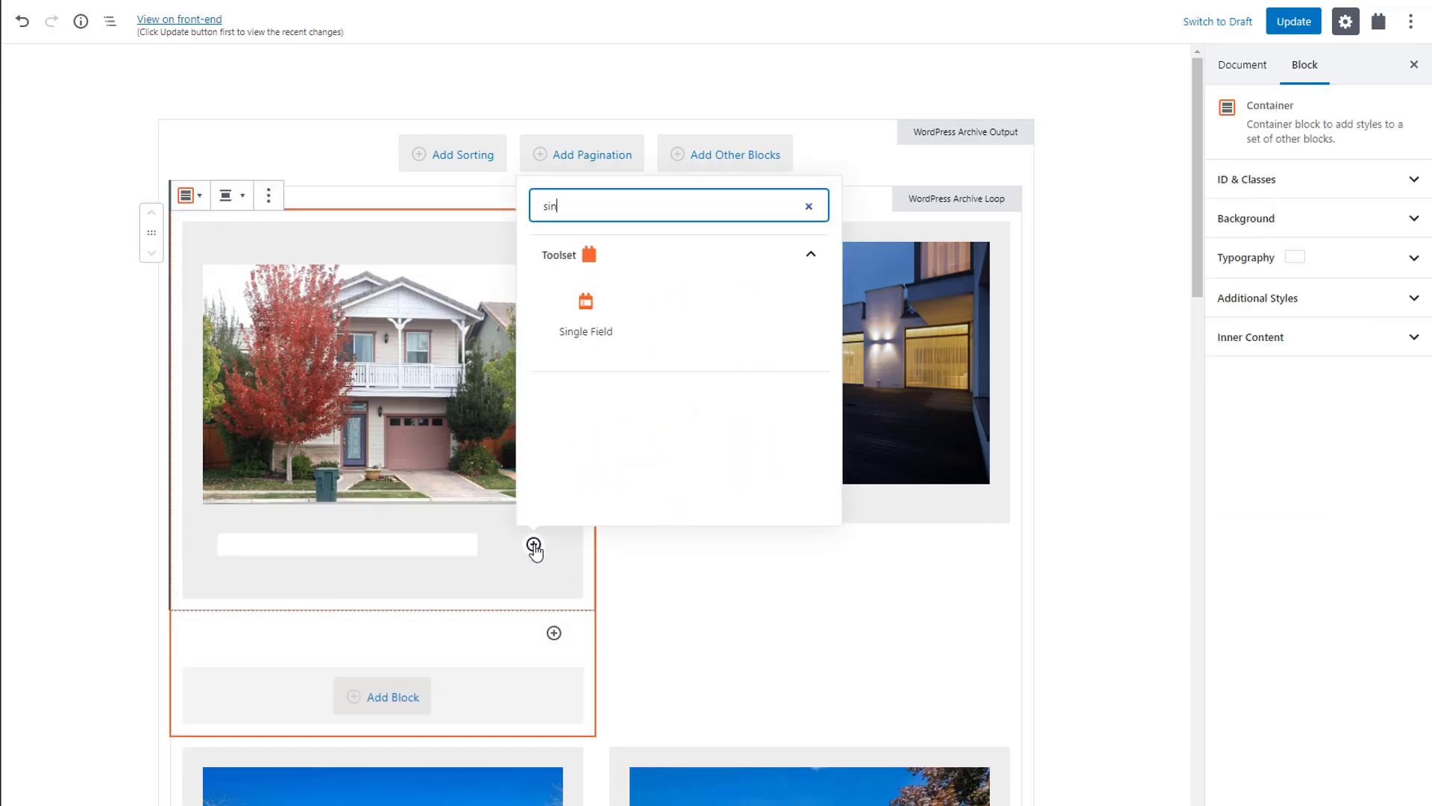
{"action": "left_click", "coordinate": [590, 337]}
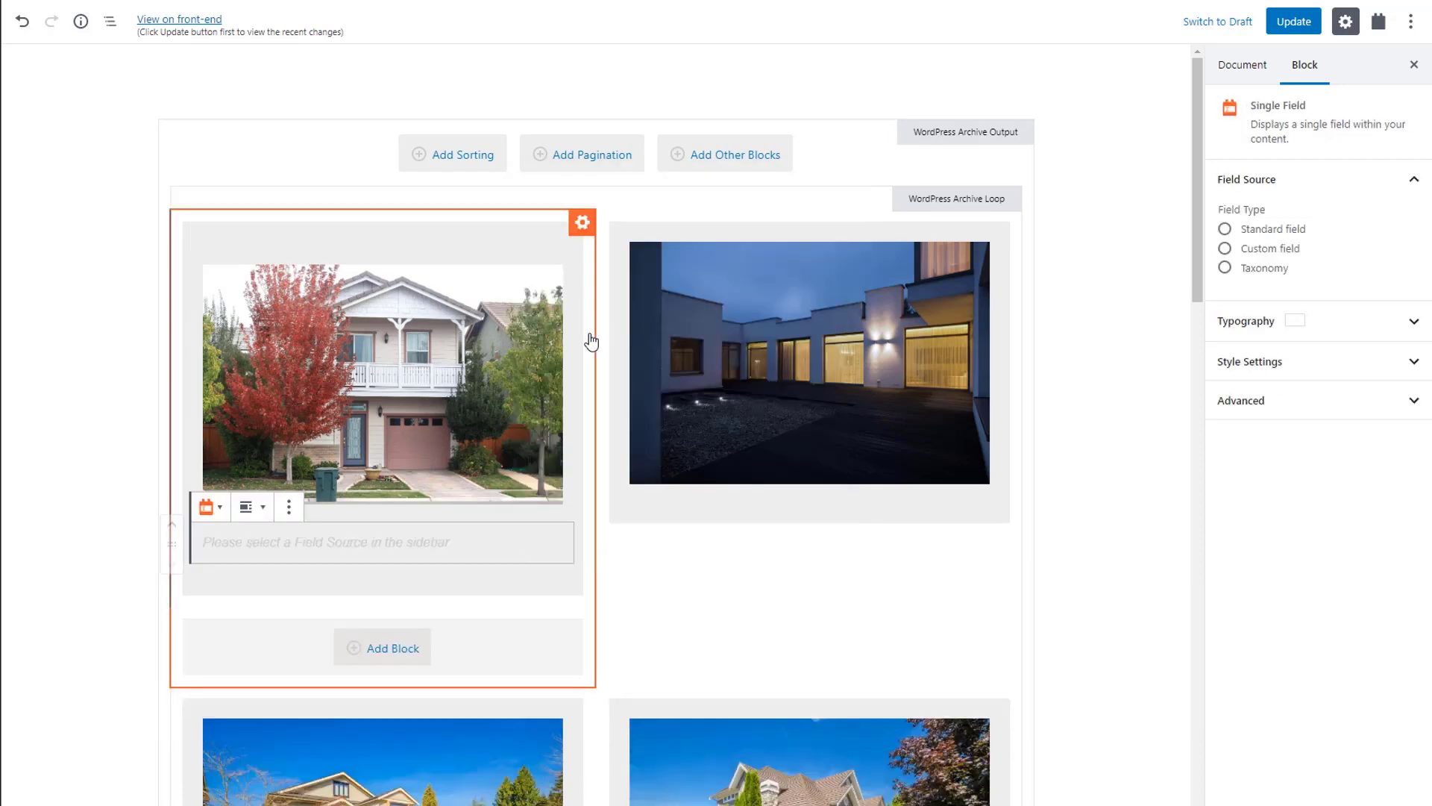
Step: Make the single field display the Price custom field from the Property Details - House group
{"action": "left_click", "coordinate": [1282, 248]}
{"action": "left_click", "coordinate": [1317, 409]}
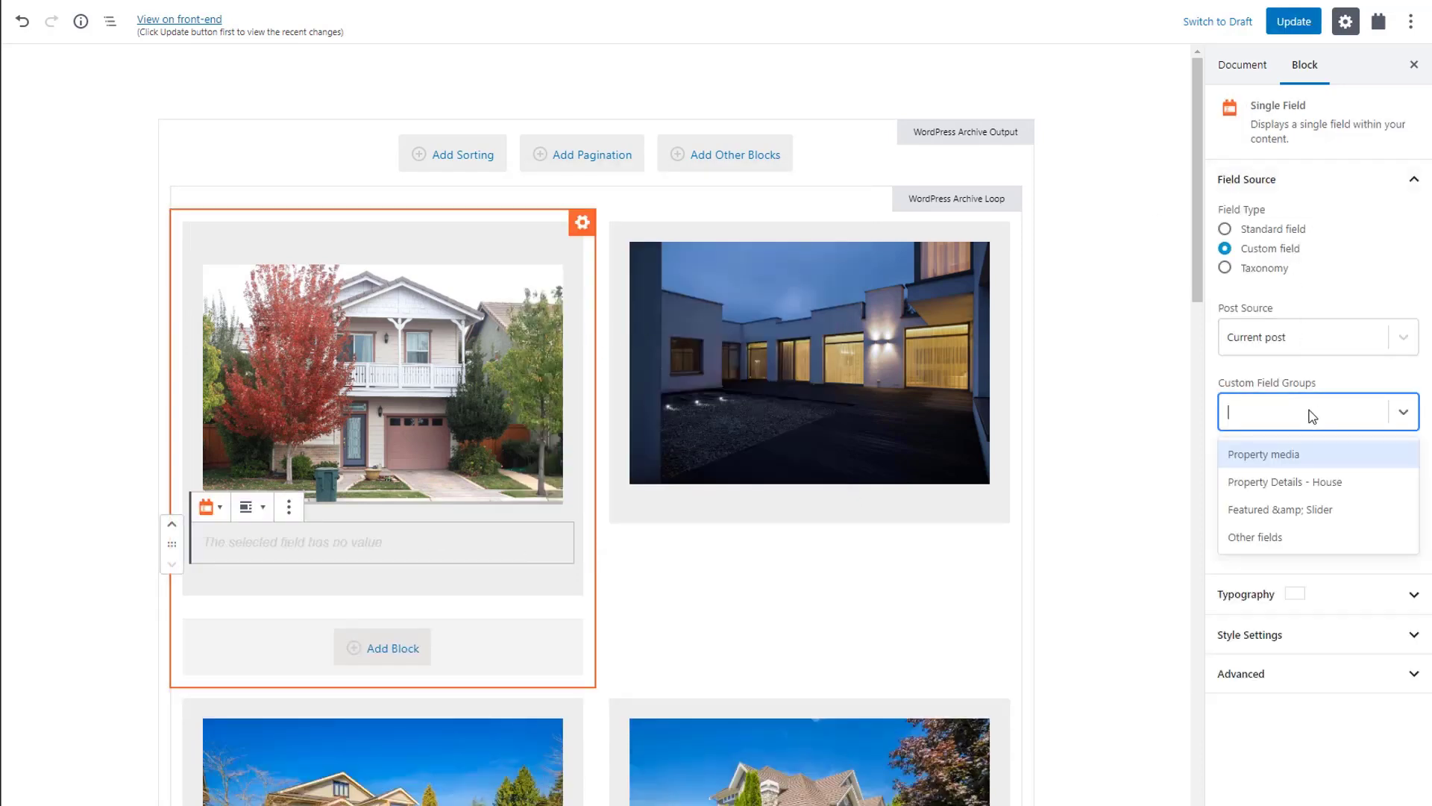
{"action": "left_click", "coordinate": [1319, 482]}
{"action": "left_click", "coordinate": [1316, 490]}
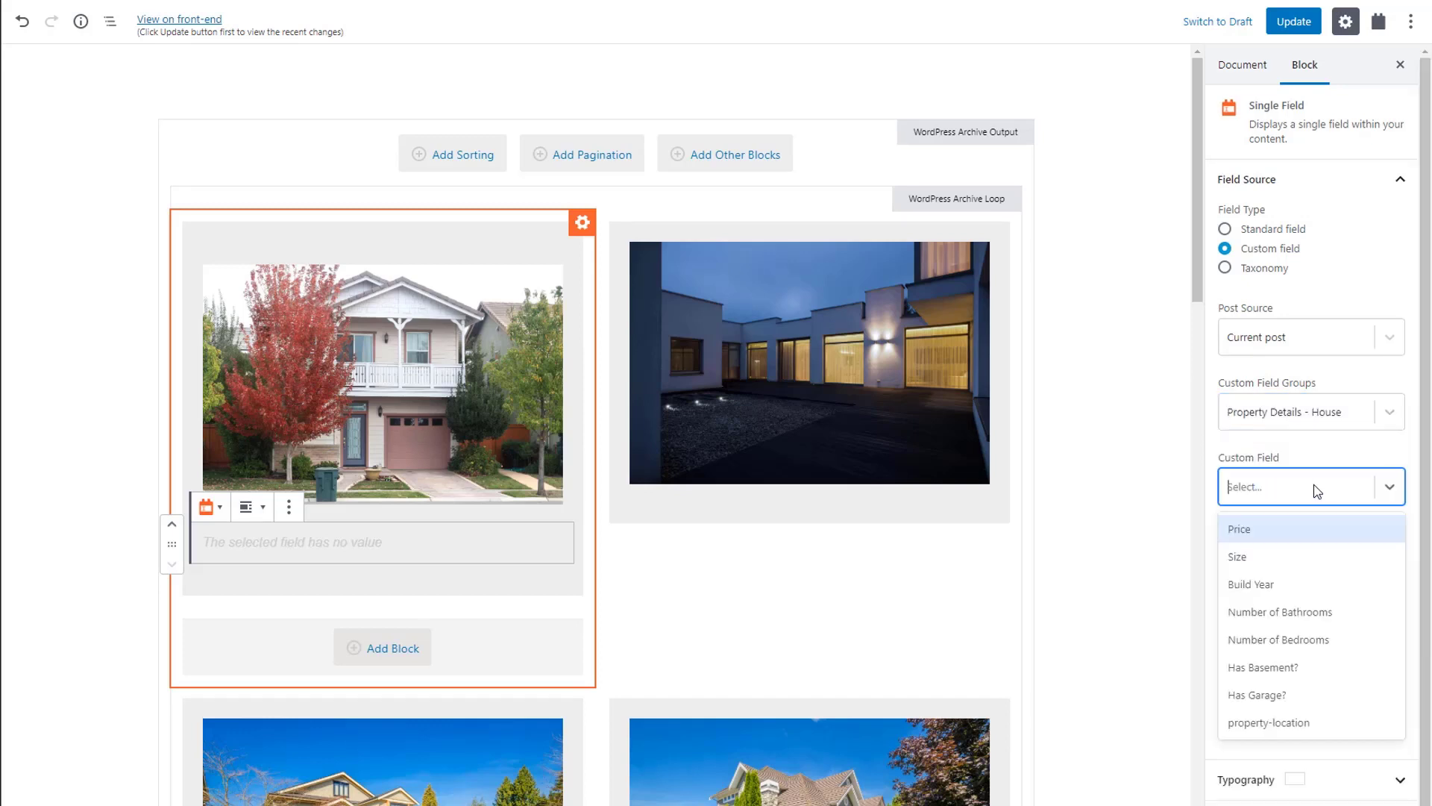
{"action": "left_click", "coordinate": [1309, 533]}
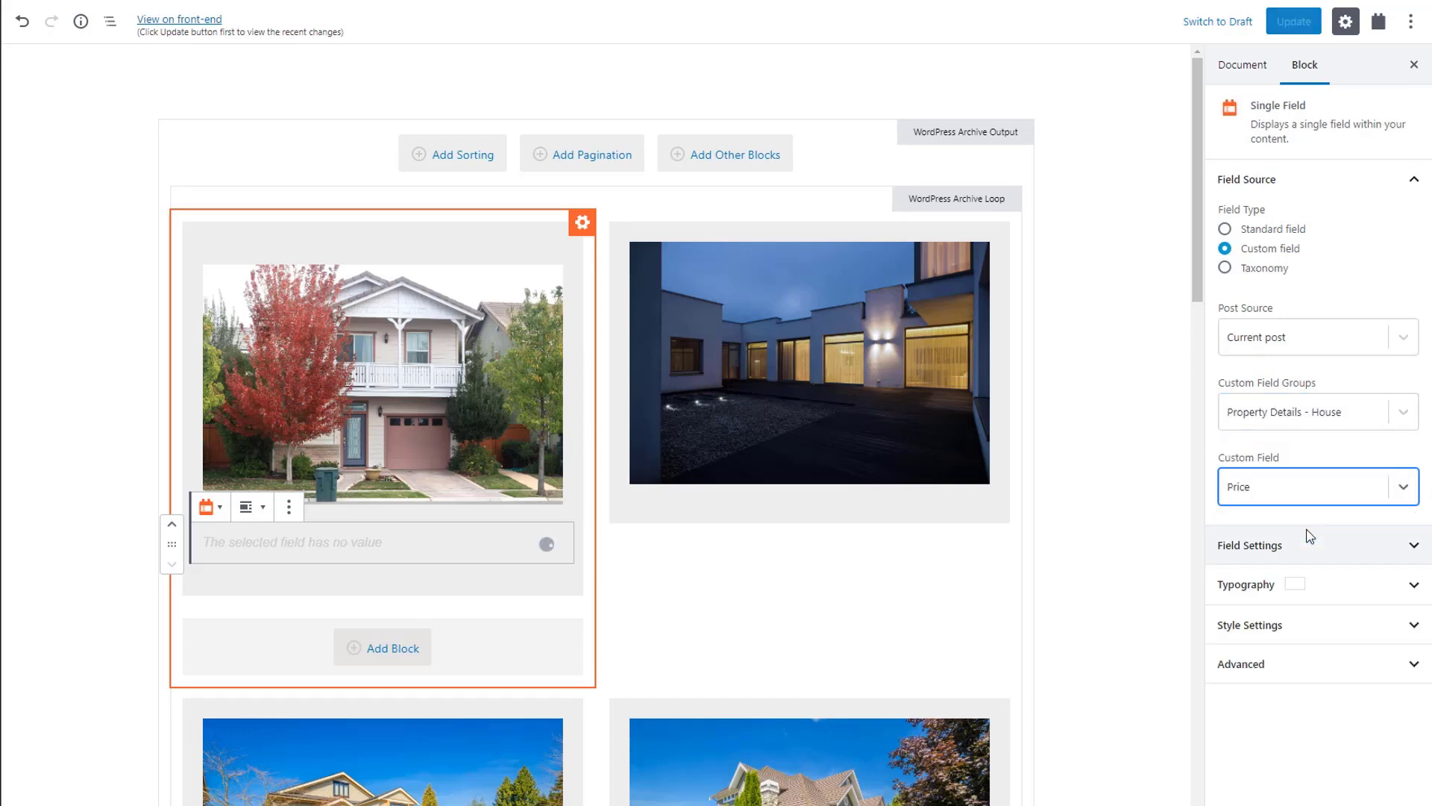
Step: Set the text color of the price field to orange
{"action": "left_click", "coordinate": [1338, 594]}
{"action": "scroll", "coordinate": [1365, 615], "scroll_direction": "down", "scroll_amount": 5}
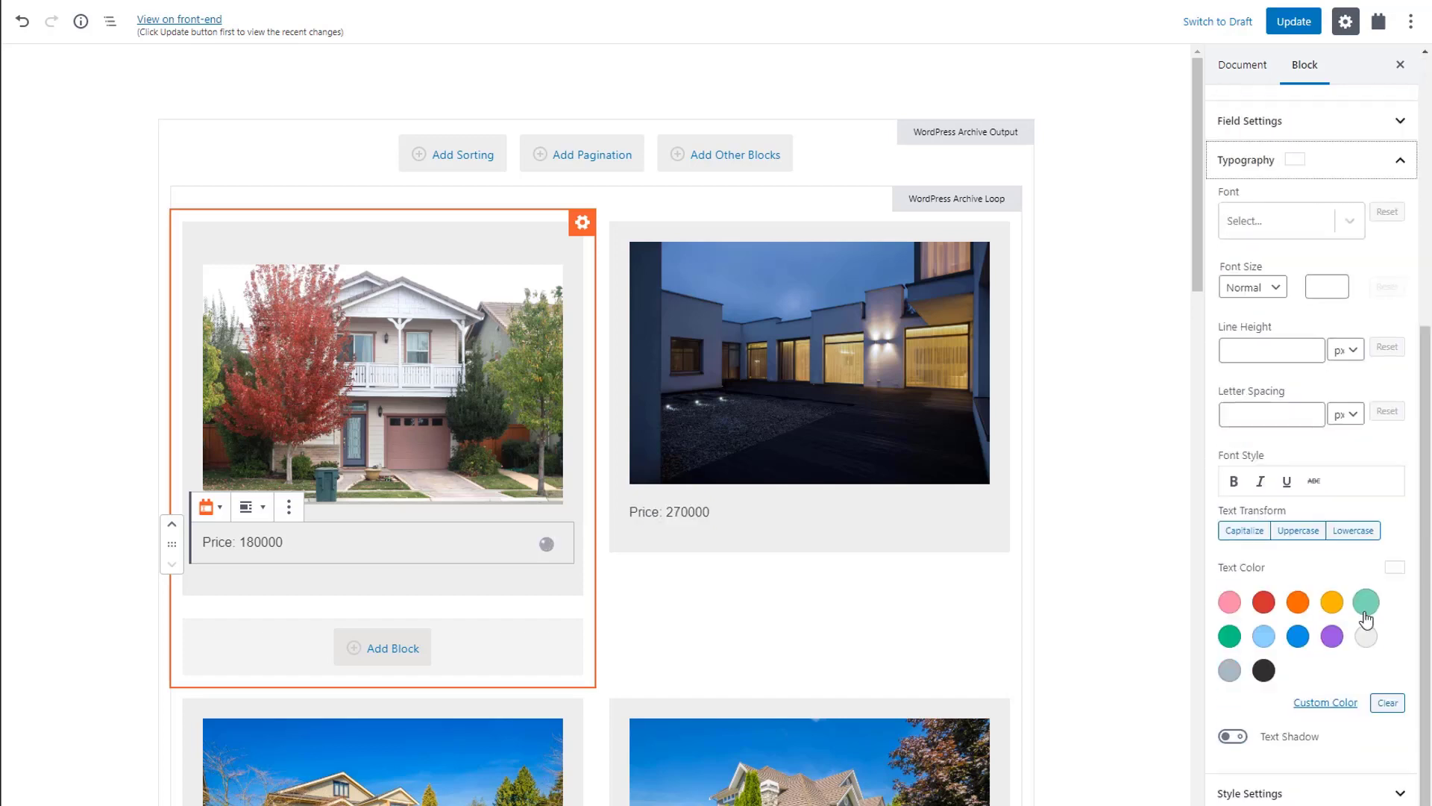
{"action": "left_click", "coordinate": [1299, 606]}
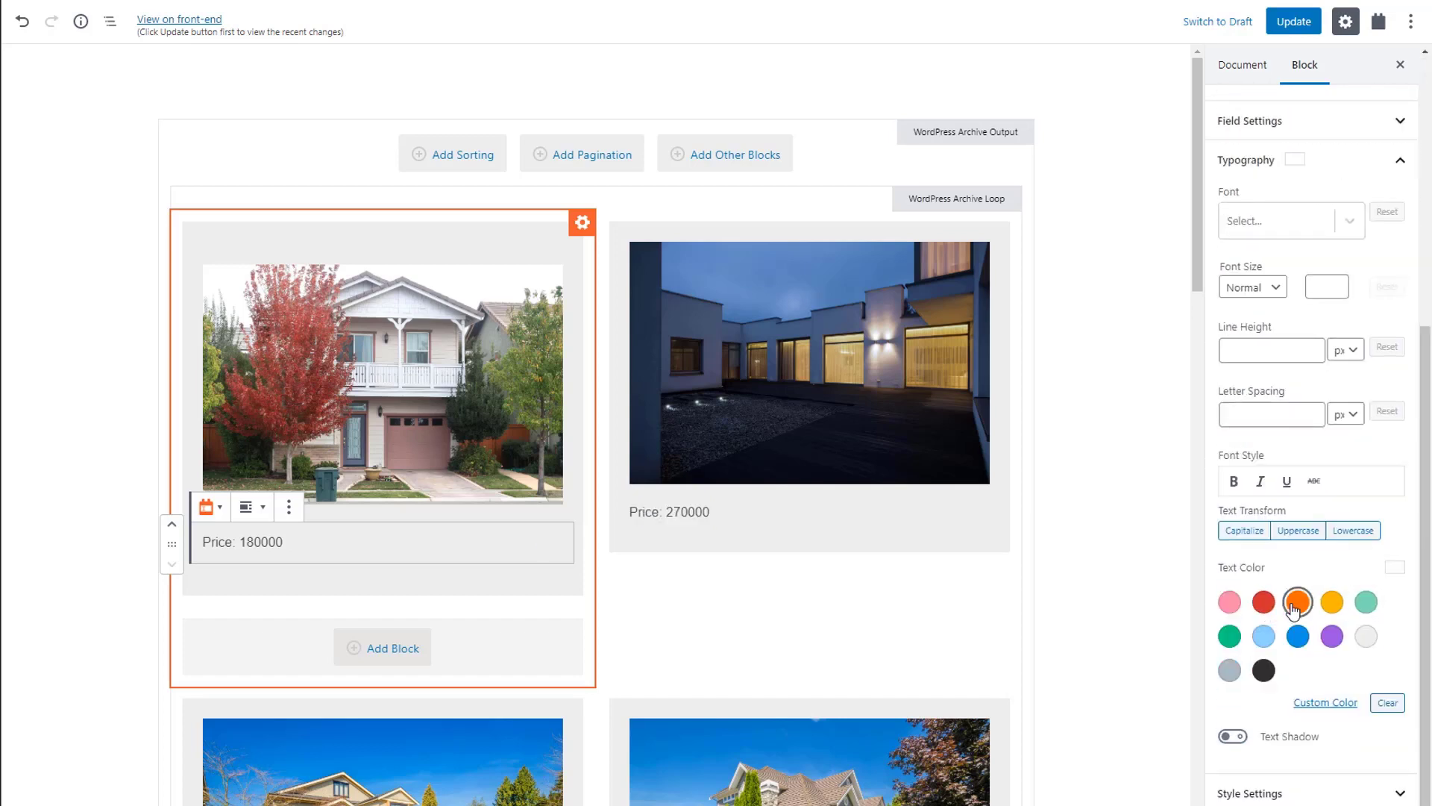
Step: Give the price field a custom white background (#ffffff) and align it to the center
{"action": "left_click", "coordinate": [1330, 789]}
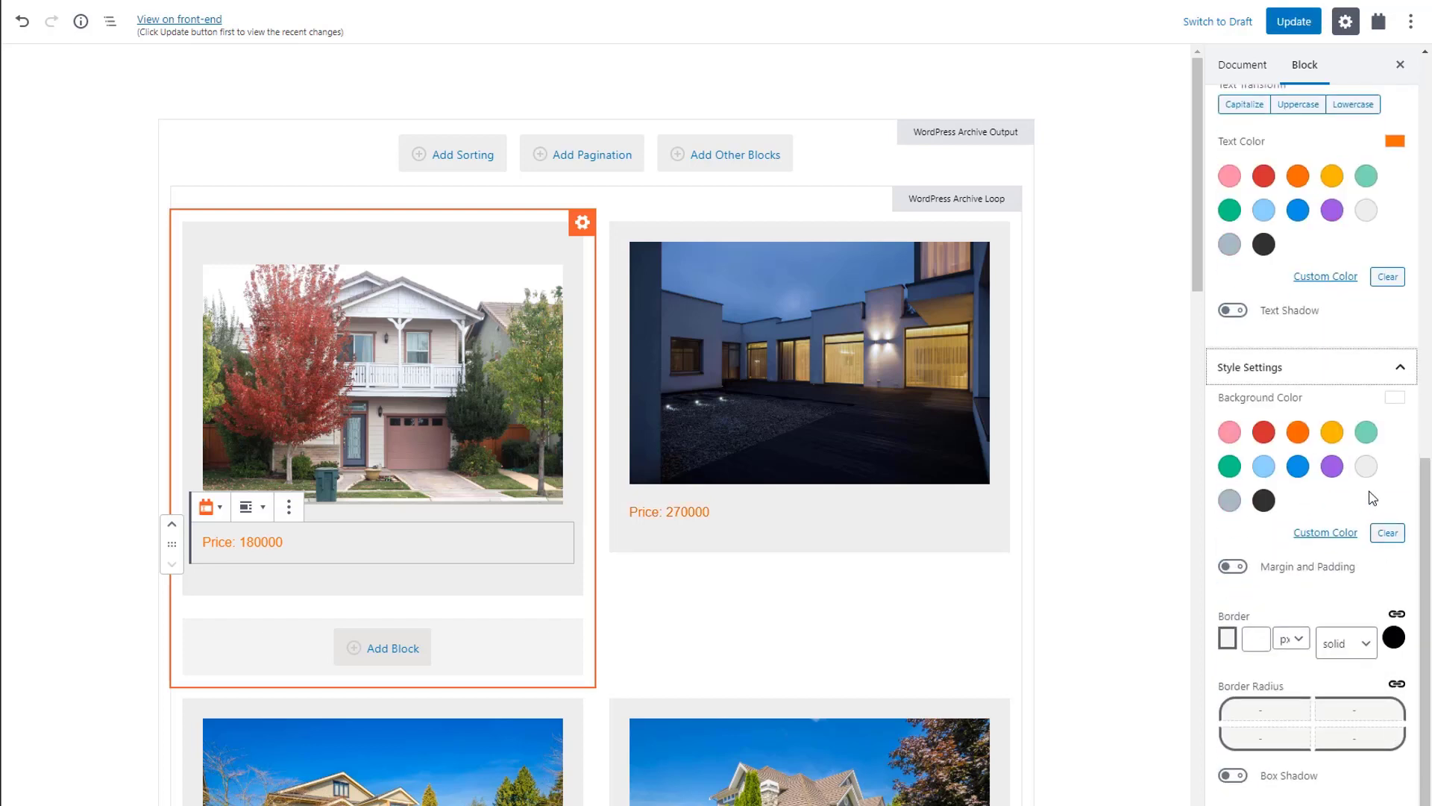
{"action": "left_click", "coordinate": [1327, 535]}
{"action": "left_click_drag", "start_coordinate": [1266, 658], "coordinate": [1212, 552]}
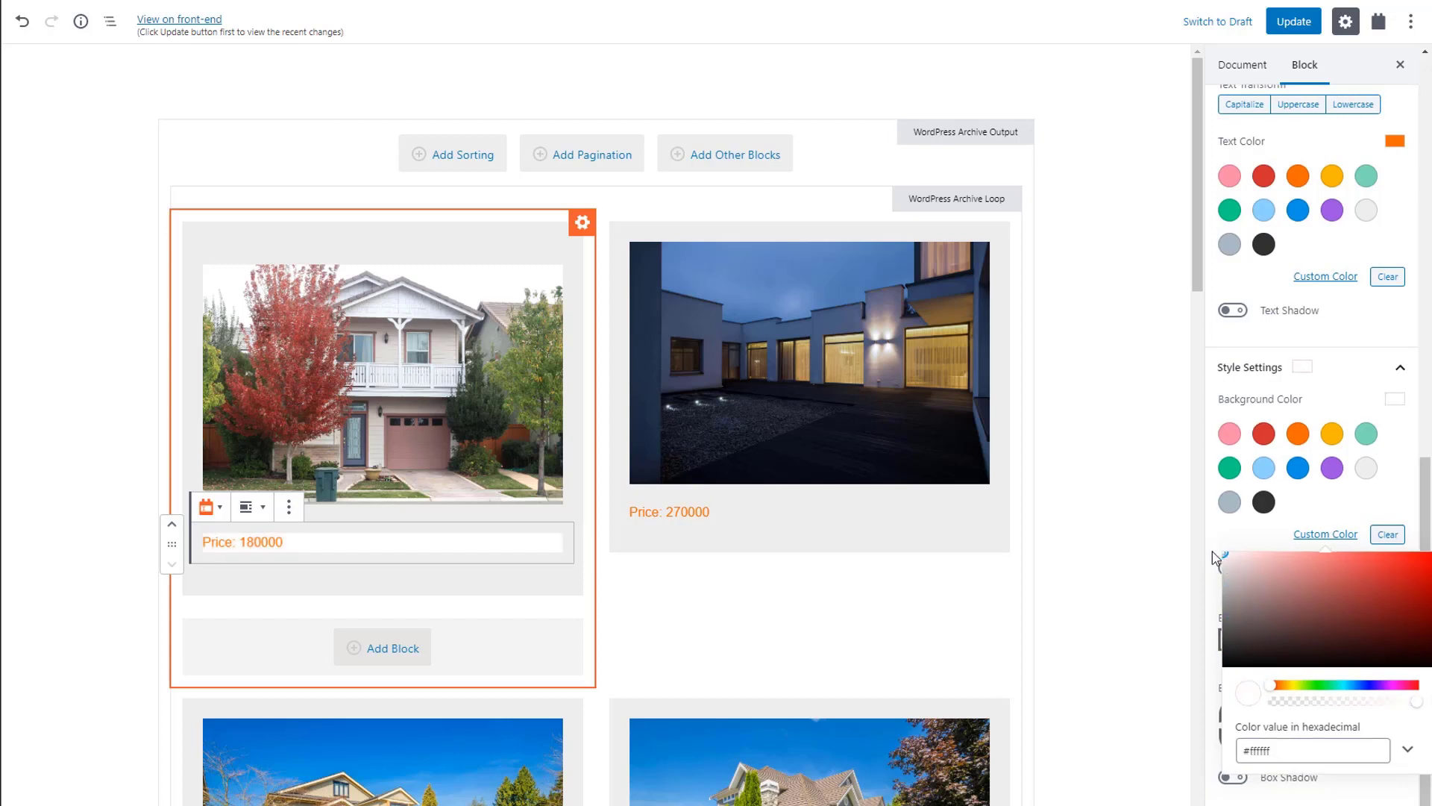
{"action": "left_click", "coordinate": [261, 514]}
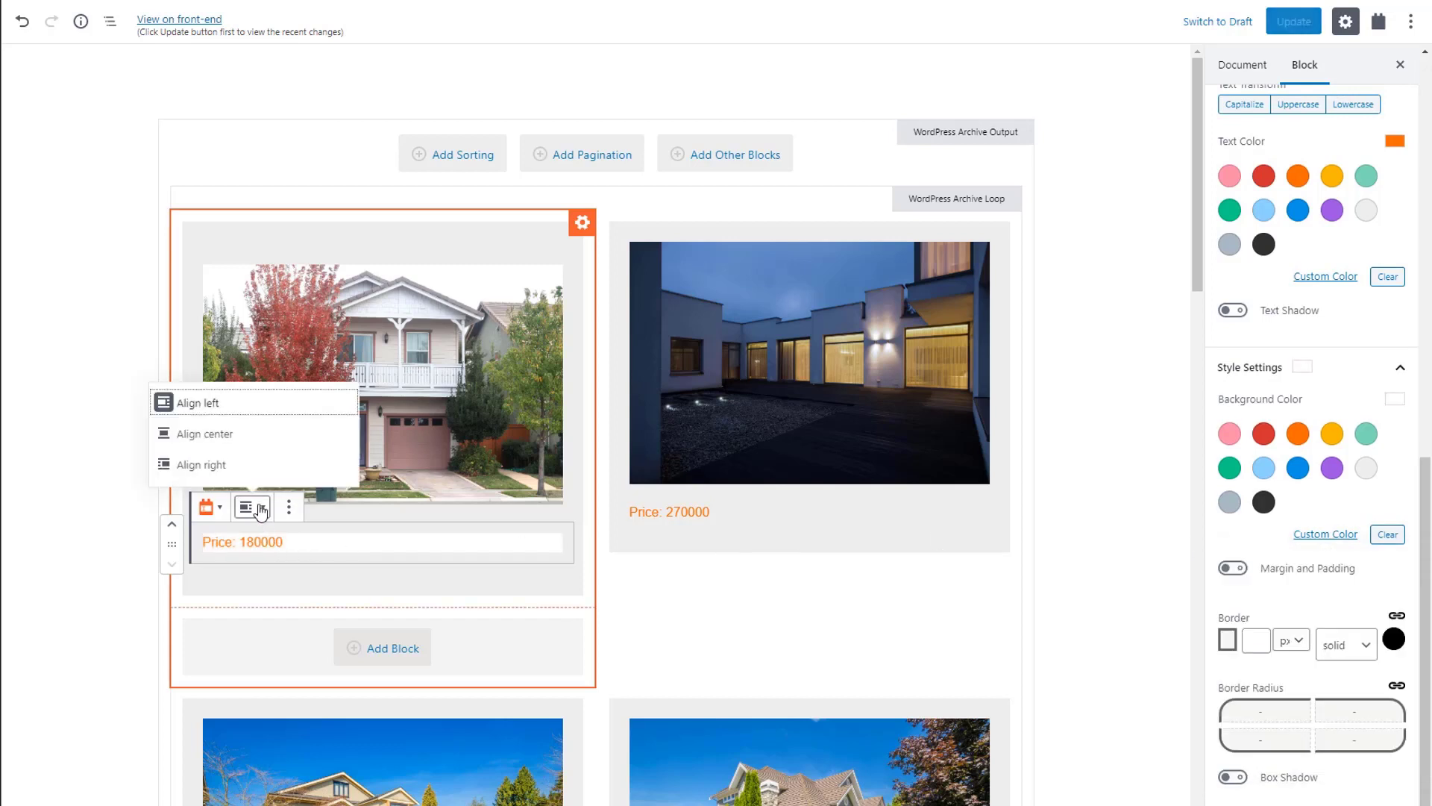
{"action": "left_click", "coordinate": [257, 436]}
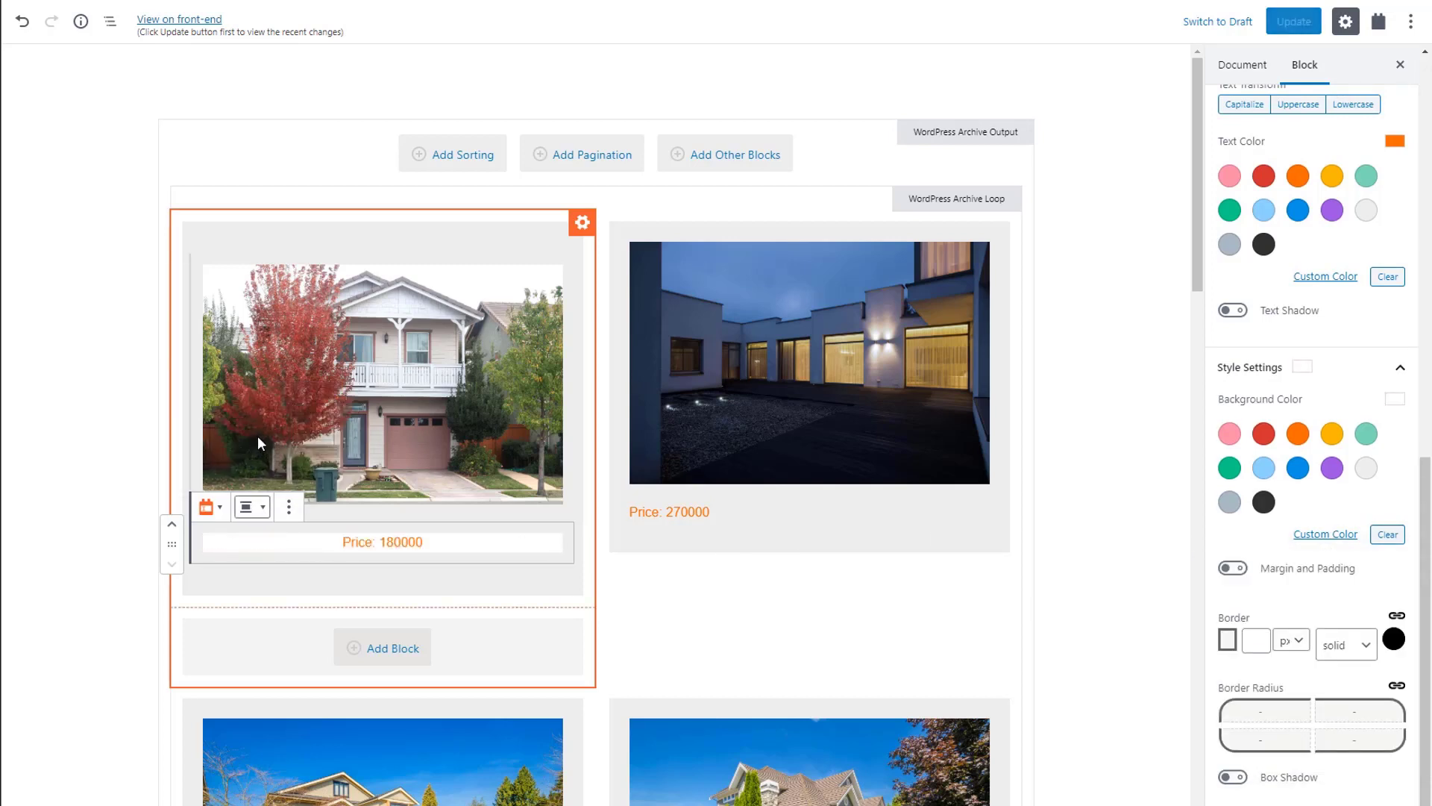
Step: Insert a Toolset Heading block in the container below the price field
{"action": "left_click", "coordinate": [553, 591]}
{"action": "left_click", "coordinate": [534, 588]}
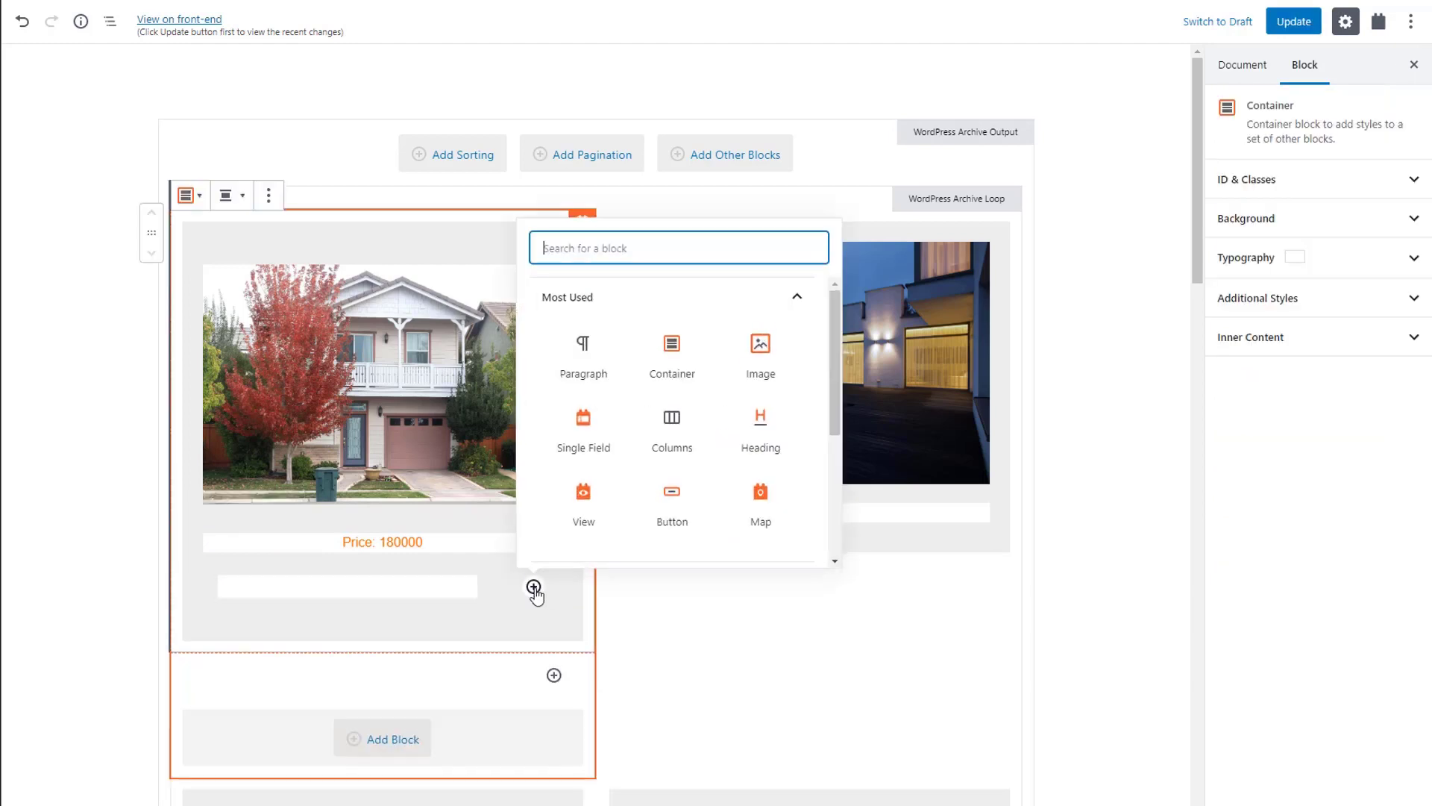
{"action": "type", "text": "hea"}
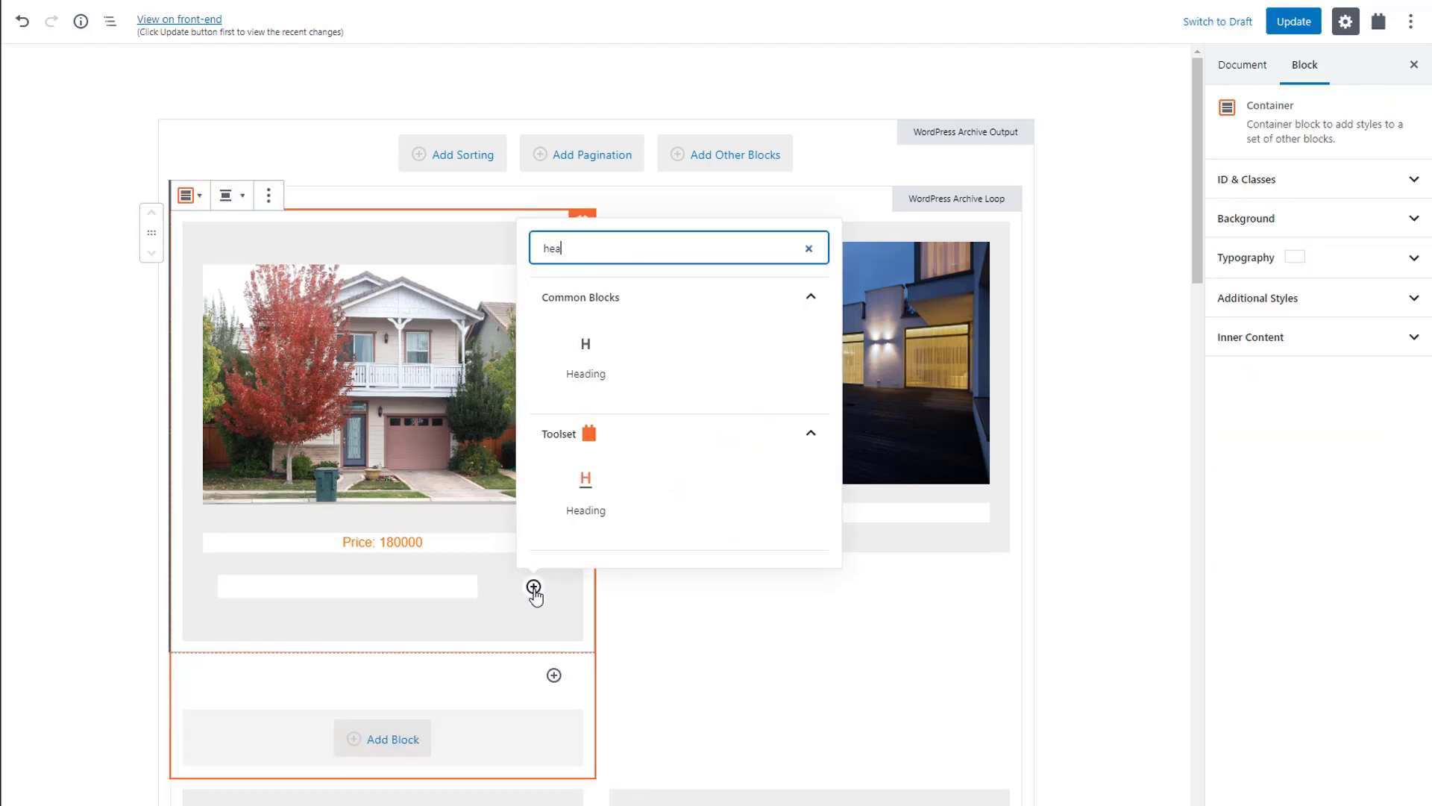
{"action": "left_click", "coordinate": [585, 508]}
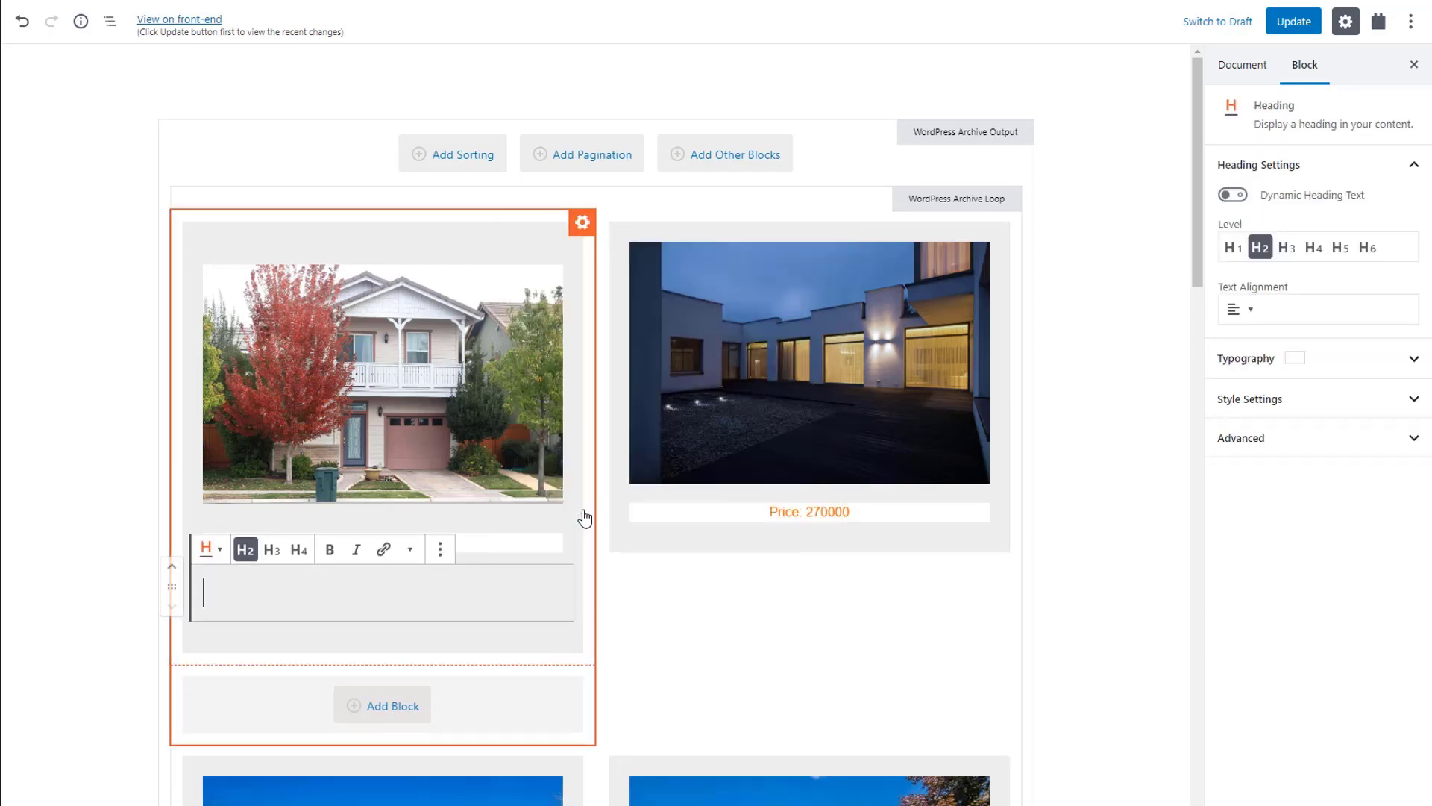
Step: Make the heading text dynamic, taking the property-location field from the current post's Property Details - House group
{"action": "left_click", "coordinate": [1232, 195]}
{"action": "left_click", "coordinate": [1276, 336]}
{"action": "scroll", "coordinate": [1389, 423], "scroll_direction": "up", "scroll_amount": 3}
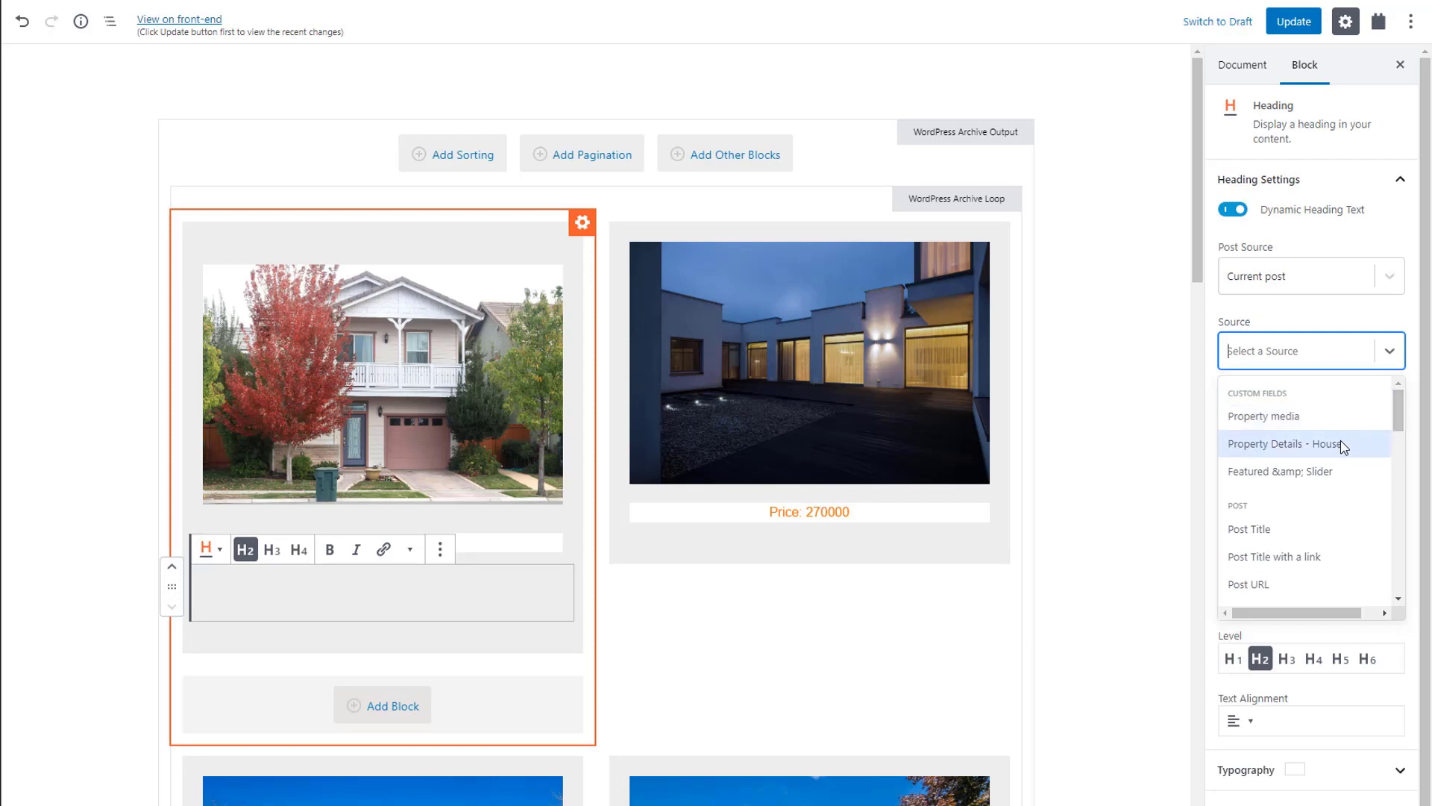
{"action": "left_click", "coordinate": [1340, 443]}
{"action": "left_click", "coordinate": [1360, 415]}
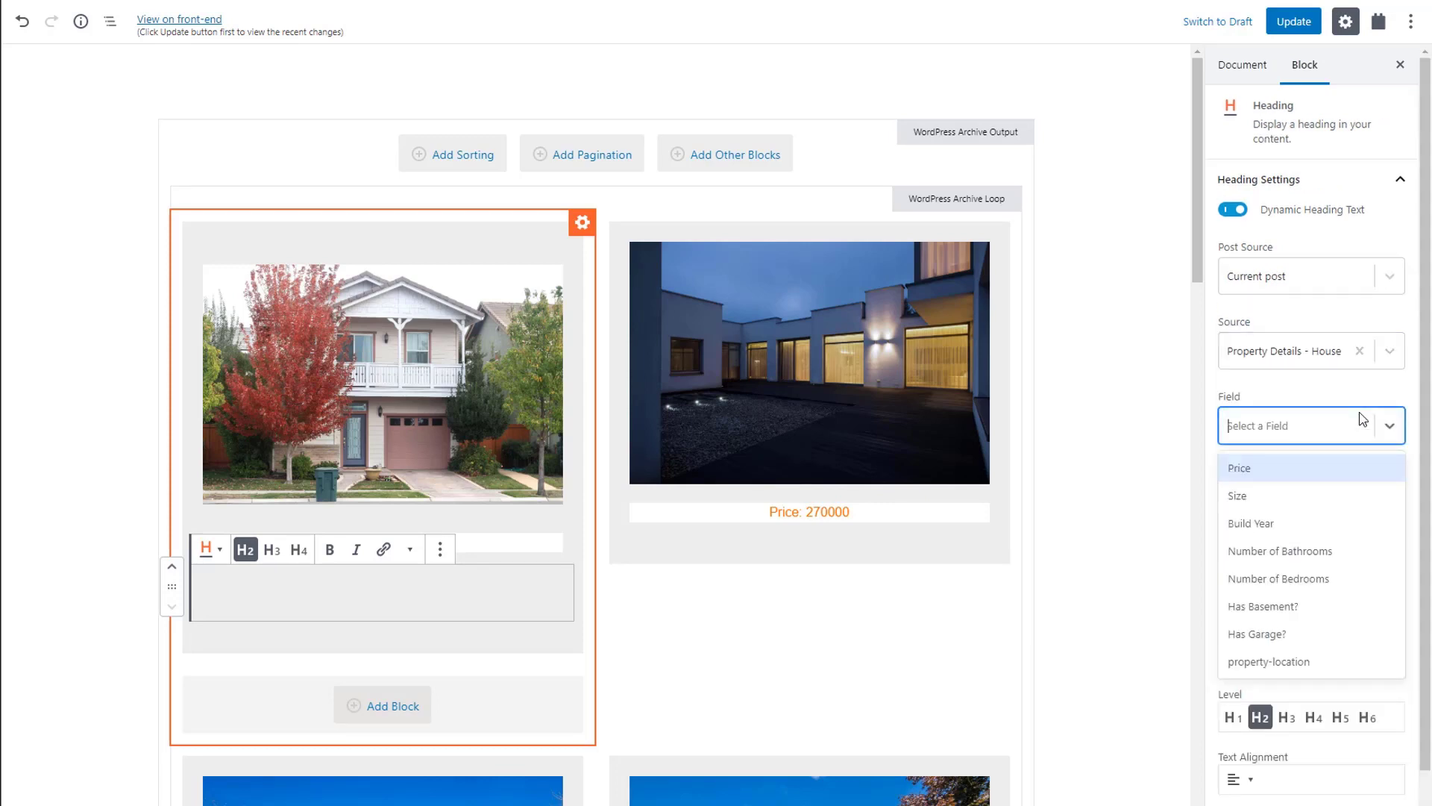
{"action": "left_click", "coordinate": [1318, 662]}
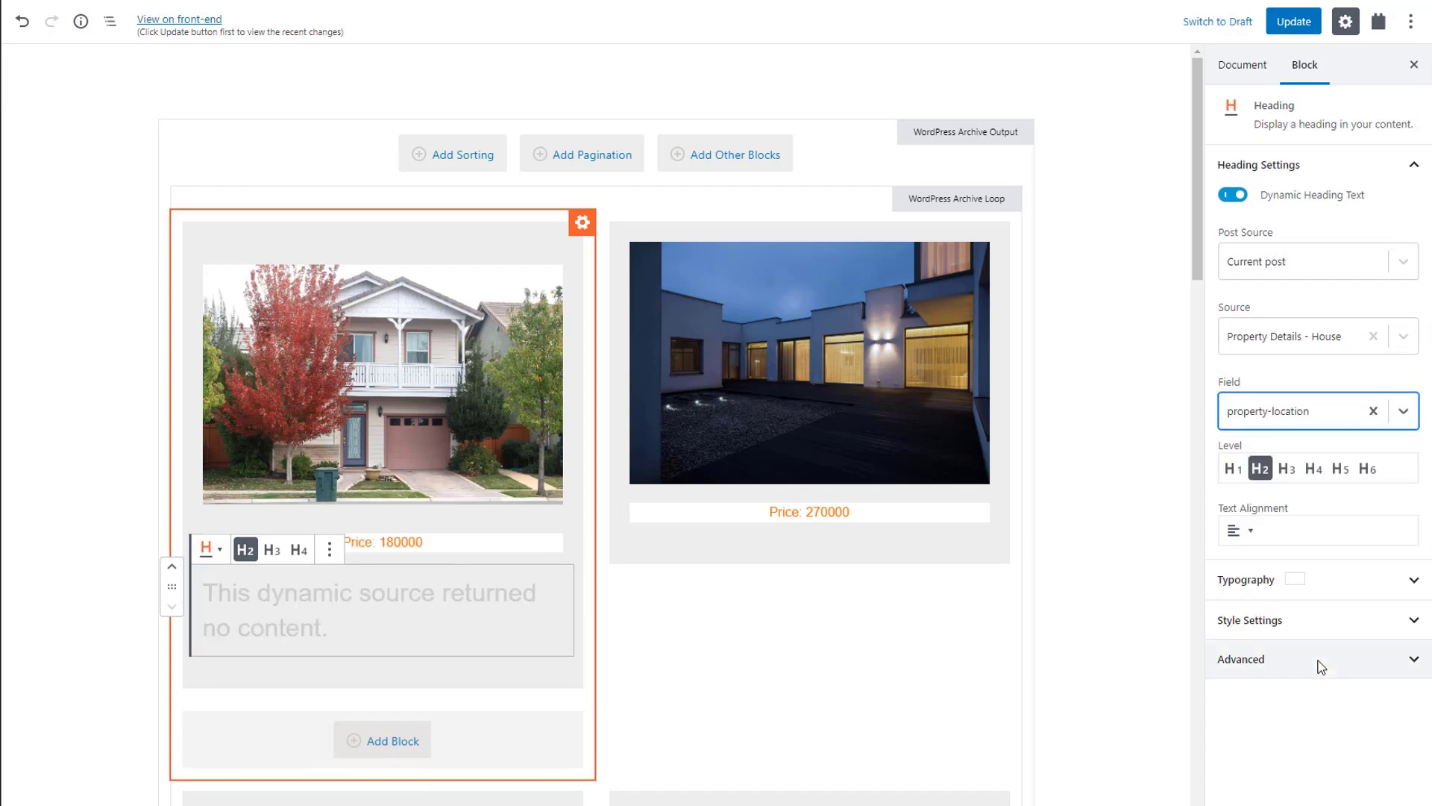
Step: Center the text of the location heading and deselect the block
{"action": "left_click", "coordinate": [1238, 530]}
{"action": "left_click", "coordinate": [1255, 464]}
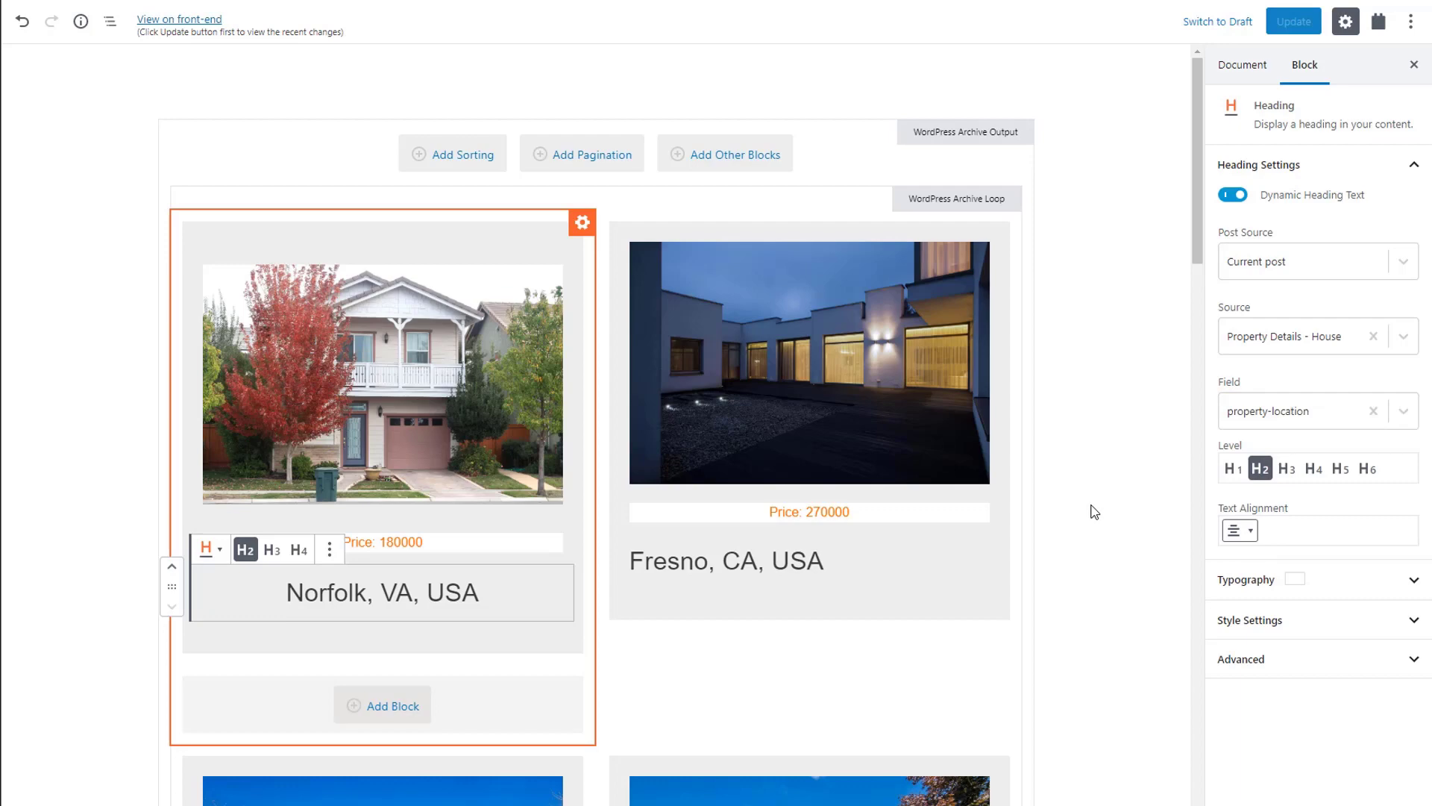
{"action": "left_click", "coordinate": [1095, 512]}
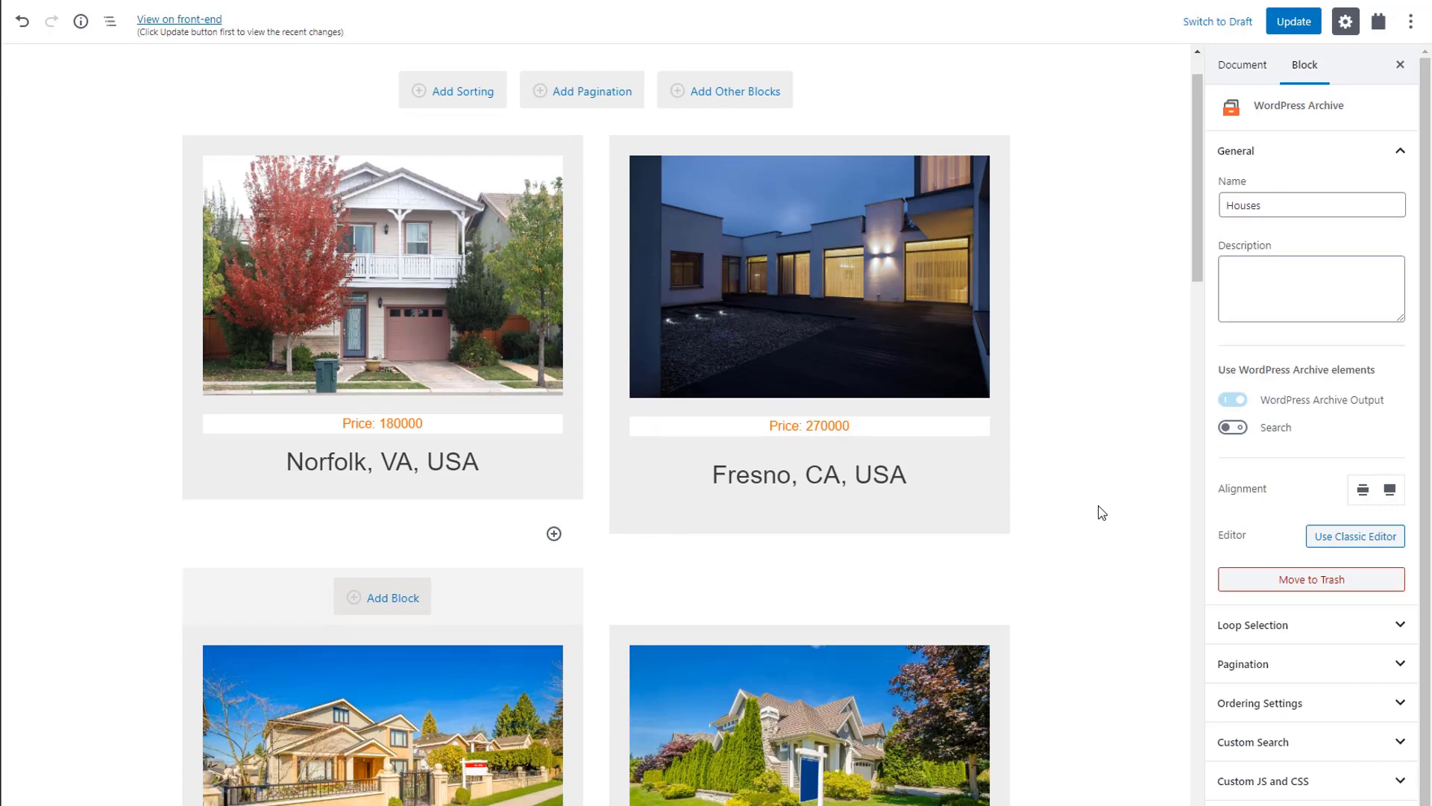
Step: Set the WordPress Archive Loop's grid style to 4 columns and save the archive
{"action": "left_click", "coordinate": [111, 26]}
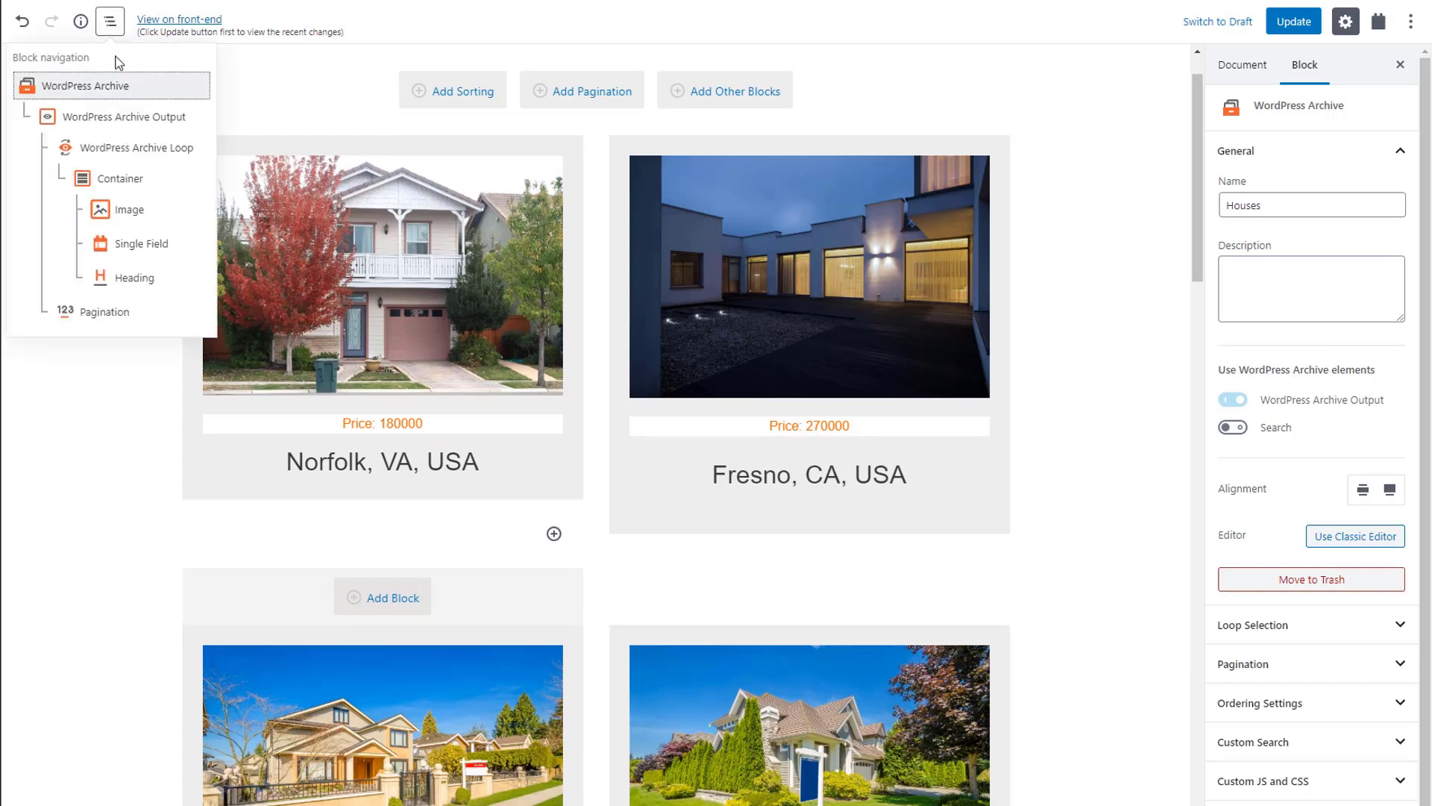
{"action": "left_click", "coordinate": [144, 153]}
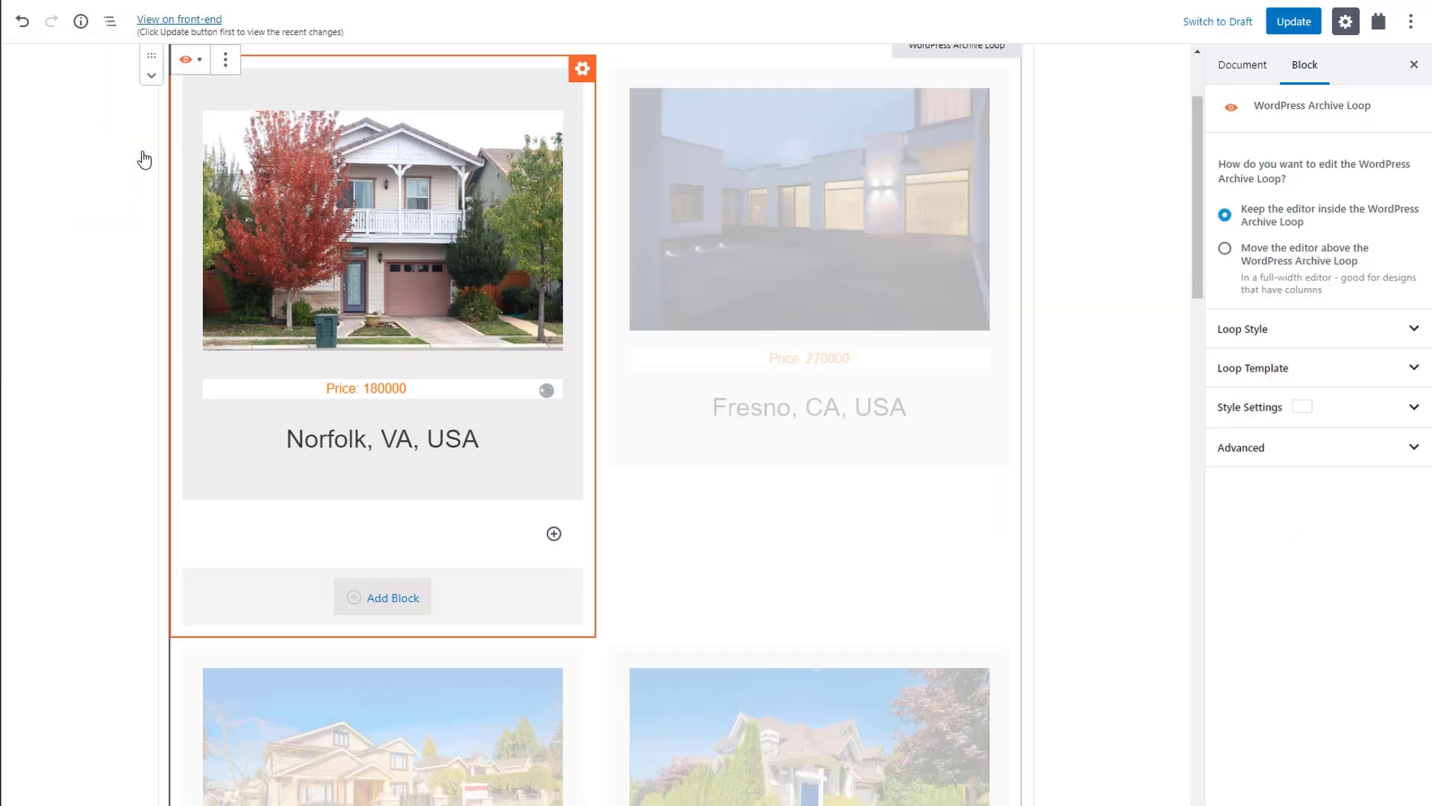
{"action": "left_click", "coordinate": [1349, 348]}
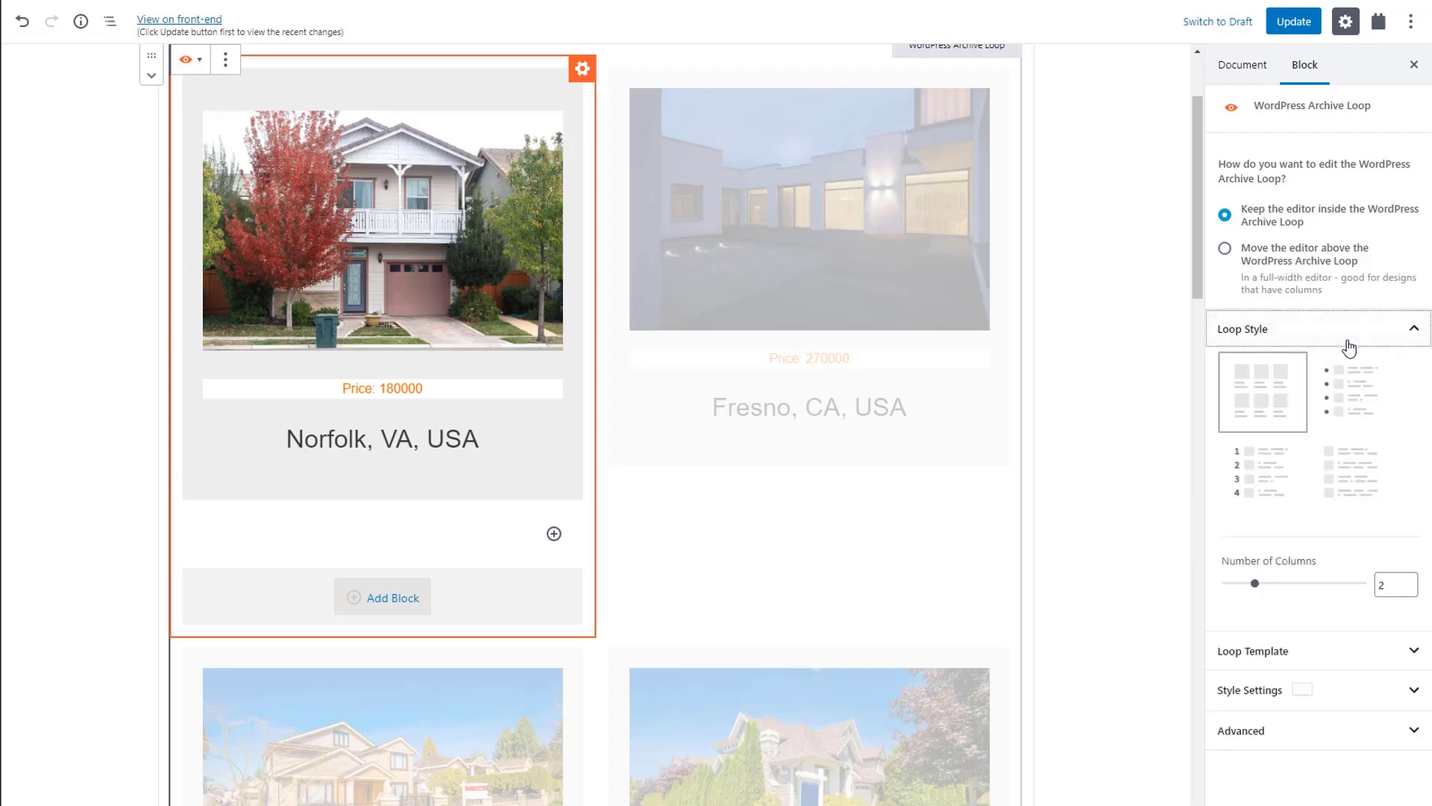
{"action": "left_click", "coordinate": [1409, 583]}
{"action": "left_click", "coordinate": [1409, 583]}
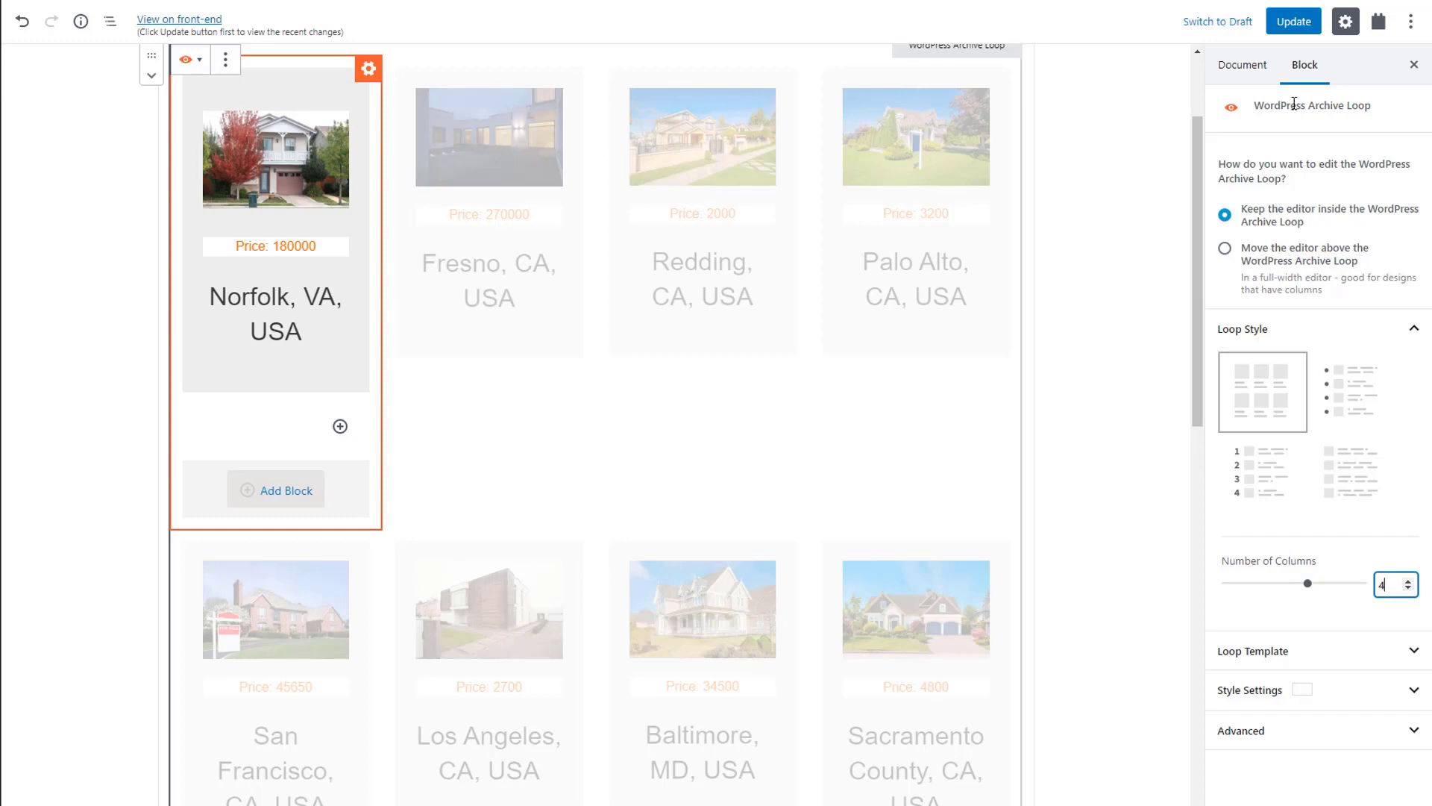
{"action": "left_click", "coordinate": [1294, 24]}
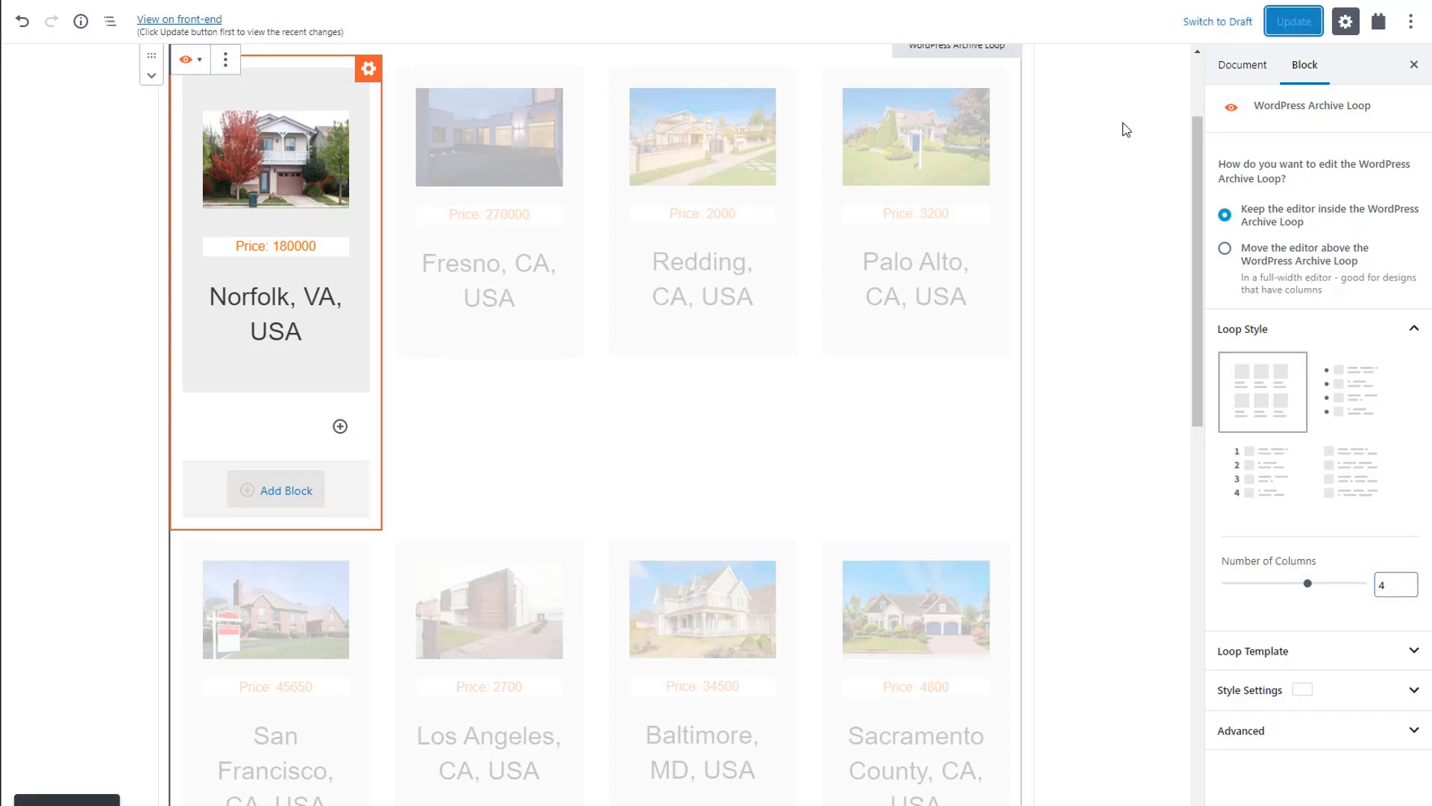
Step: View the archive on the front end, and open the Toolset Layouts list of templates for archives in the admin
{"action": "left_click", "coordinate": [182, 21]}
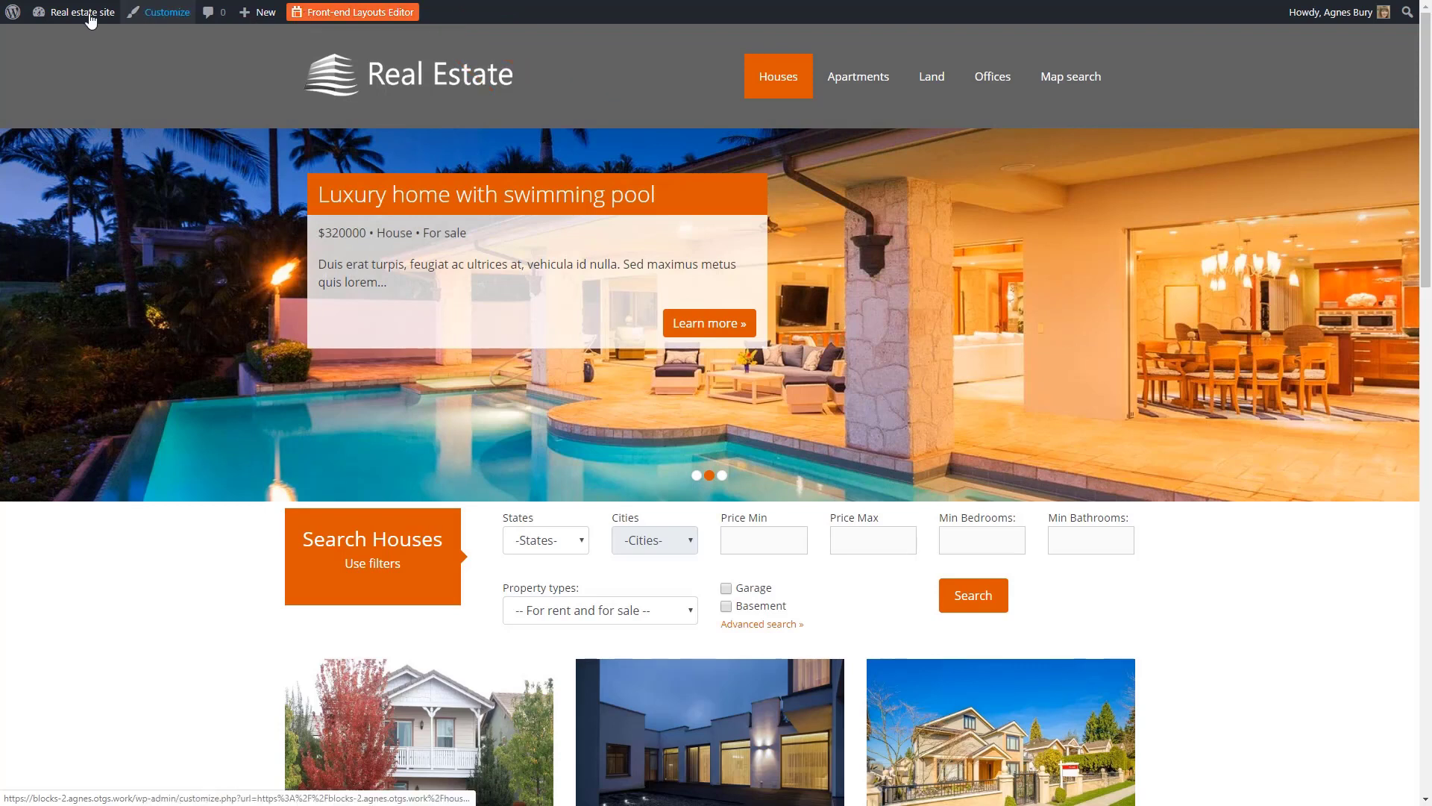
{"action": "mouse_move", "coordinate": [75, 23]}
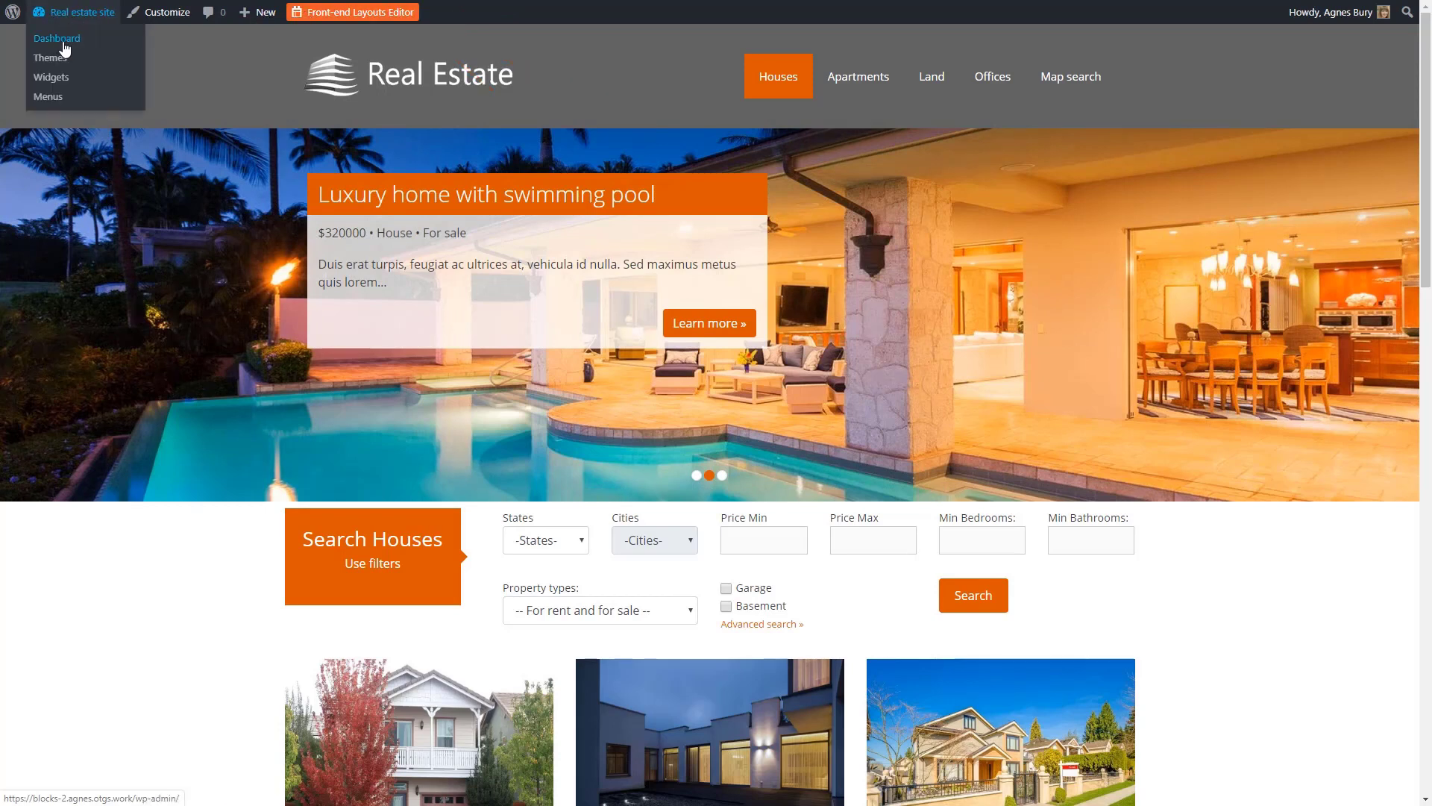
{"action": "left_click", "coordinate": [60, 39]}
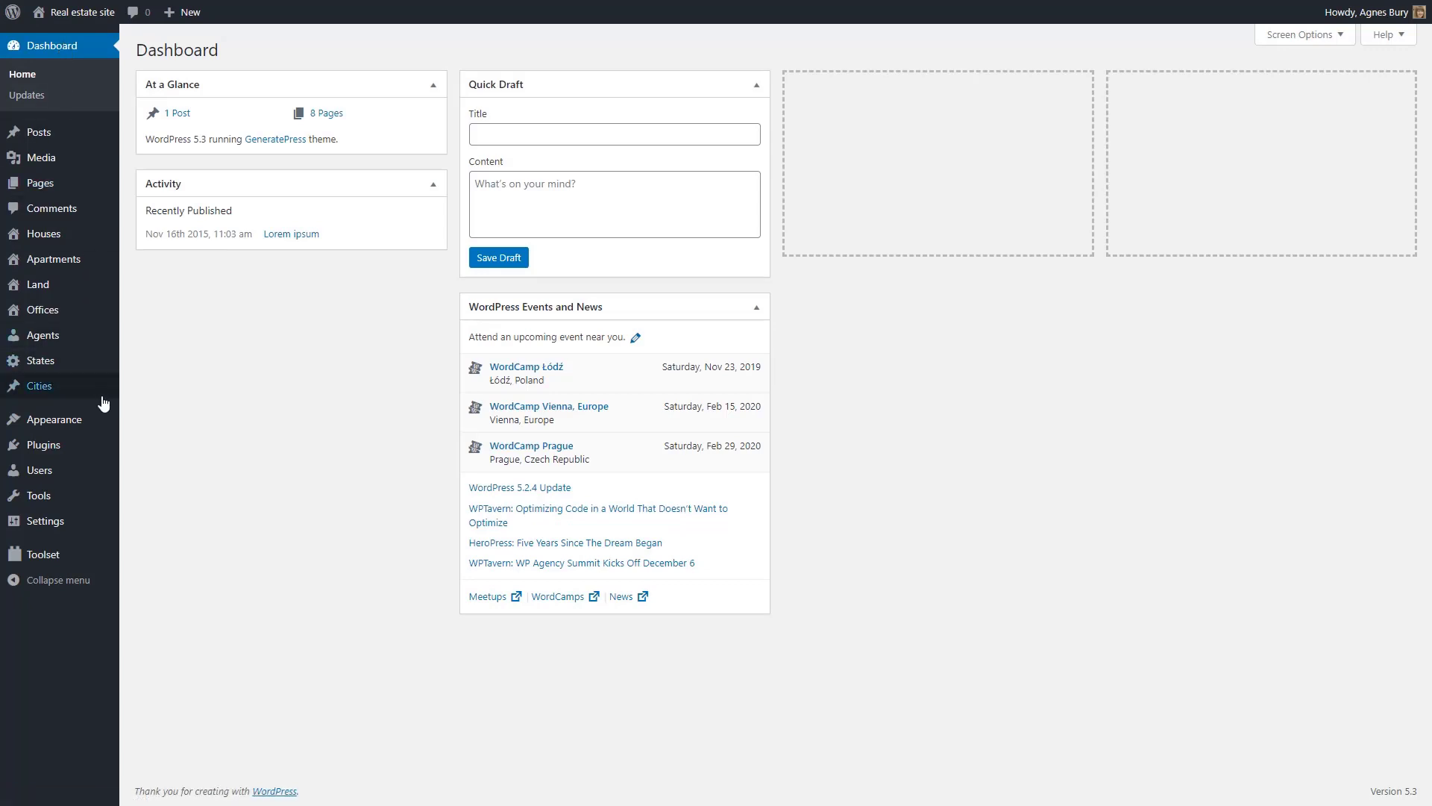
{"action": "mouse_move", "coordinate": [85, 567]}
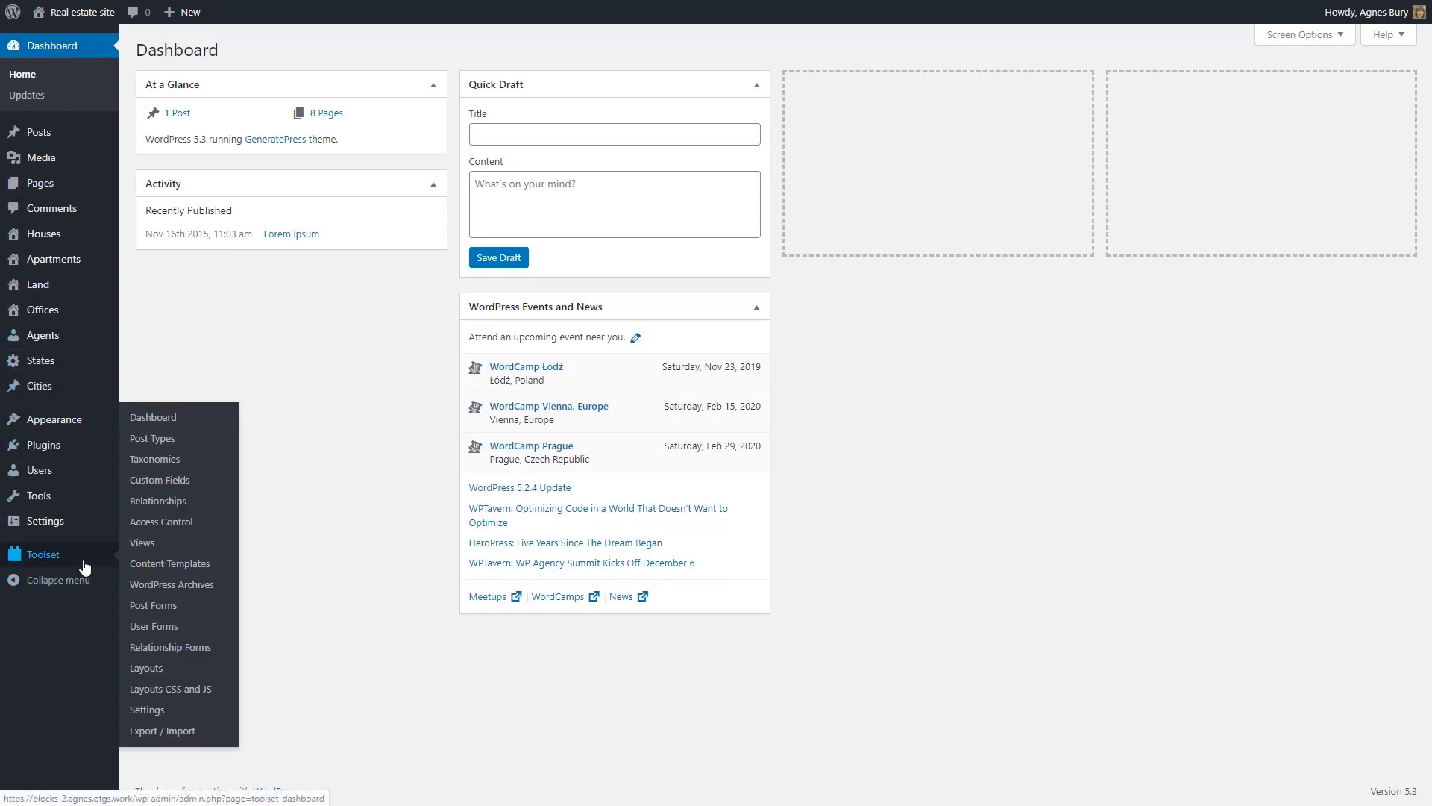
{"action": "left_click", "coordinate": [158, 672]}
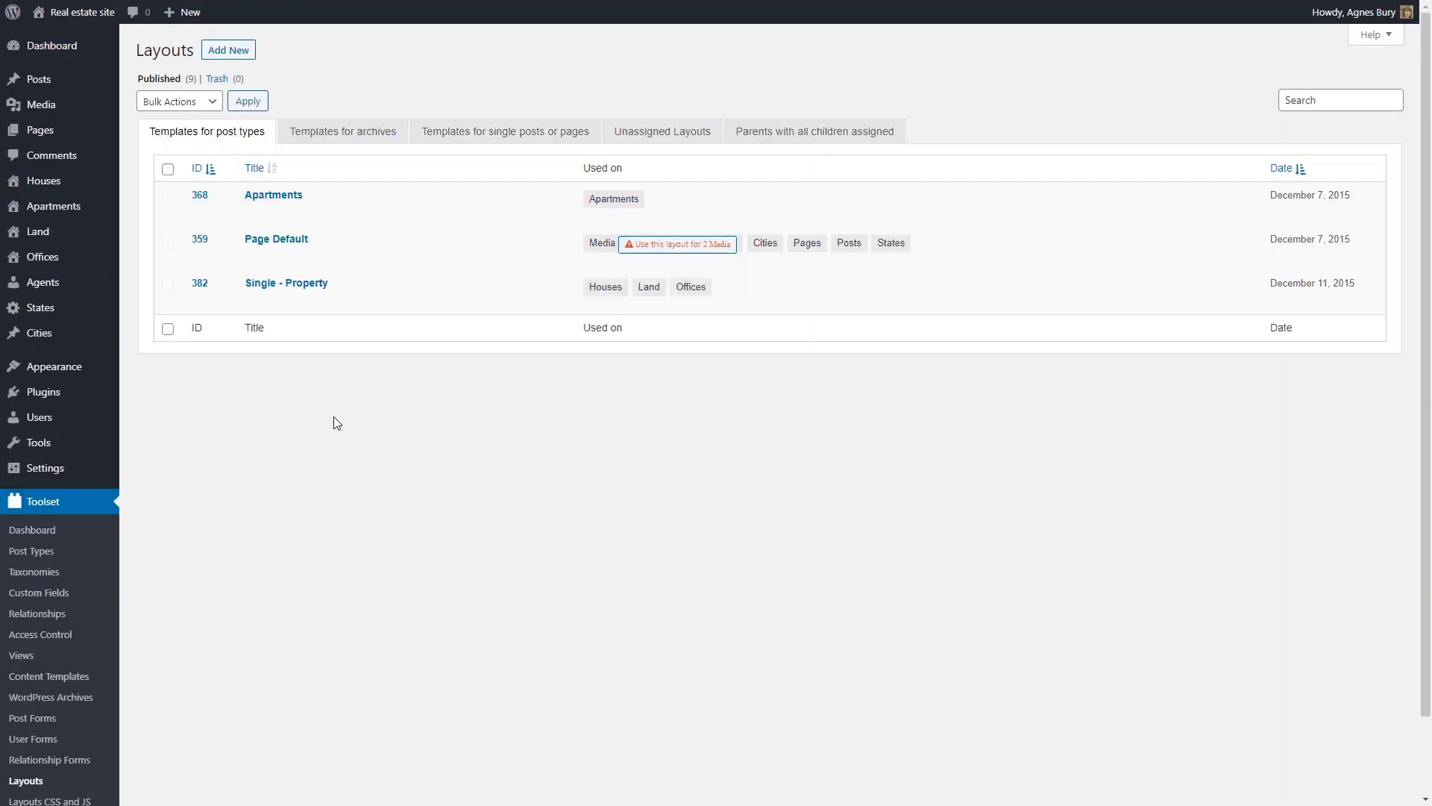
{"action": "left_click", "coordinate": [352, 134]}
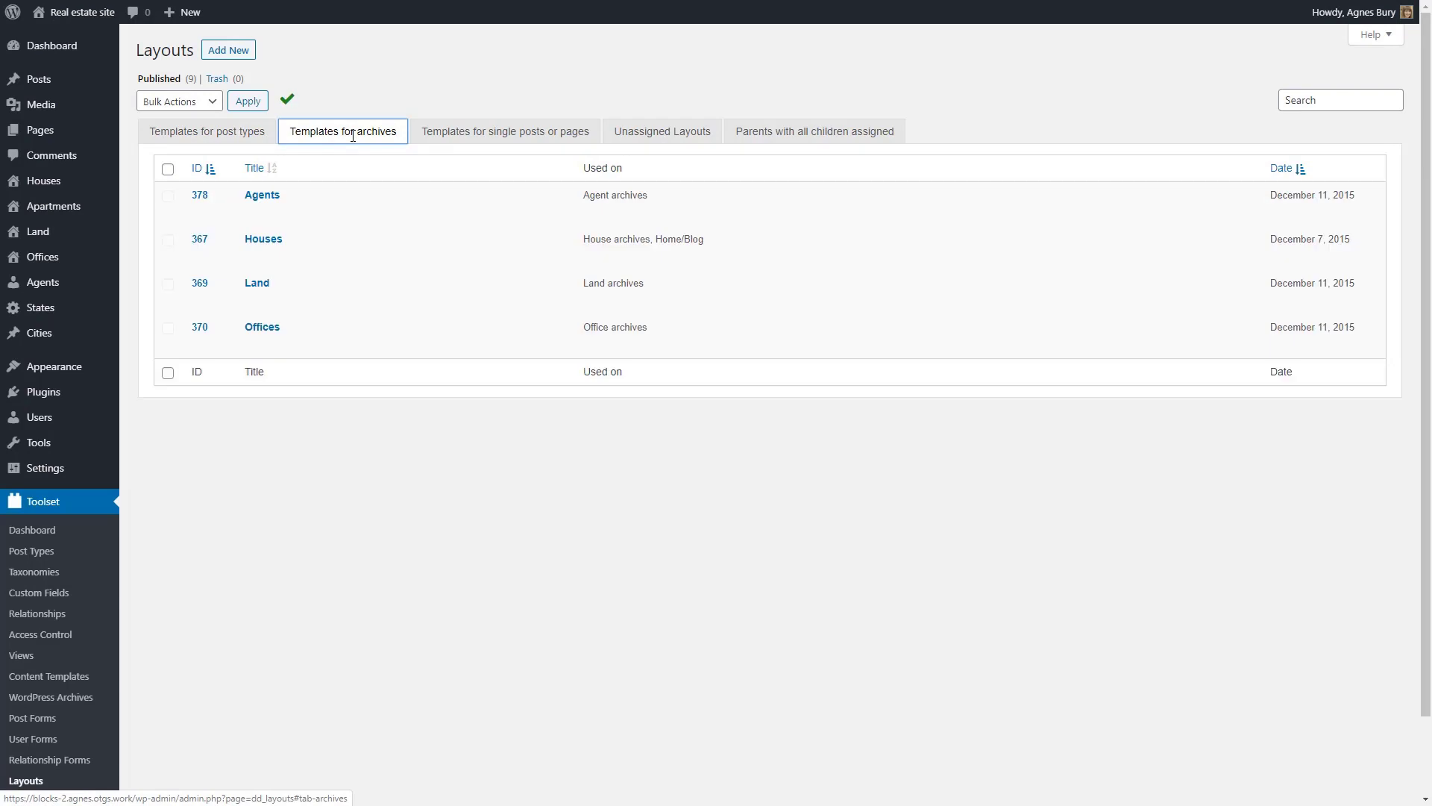
Step: Remove the Houses archive assignment from the Houses layout and save the change
{"action": "left_click", "coordinate": [340, 258]}
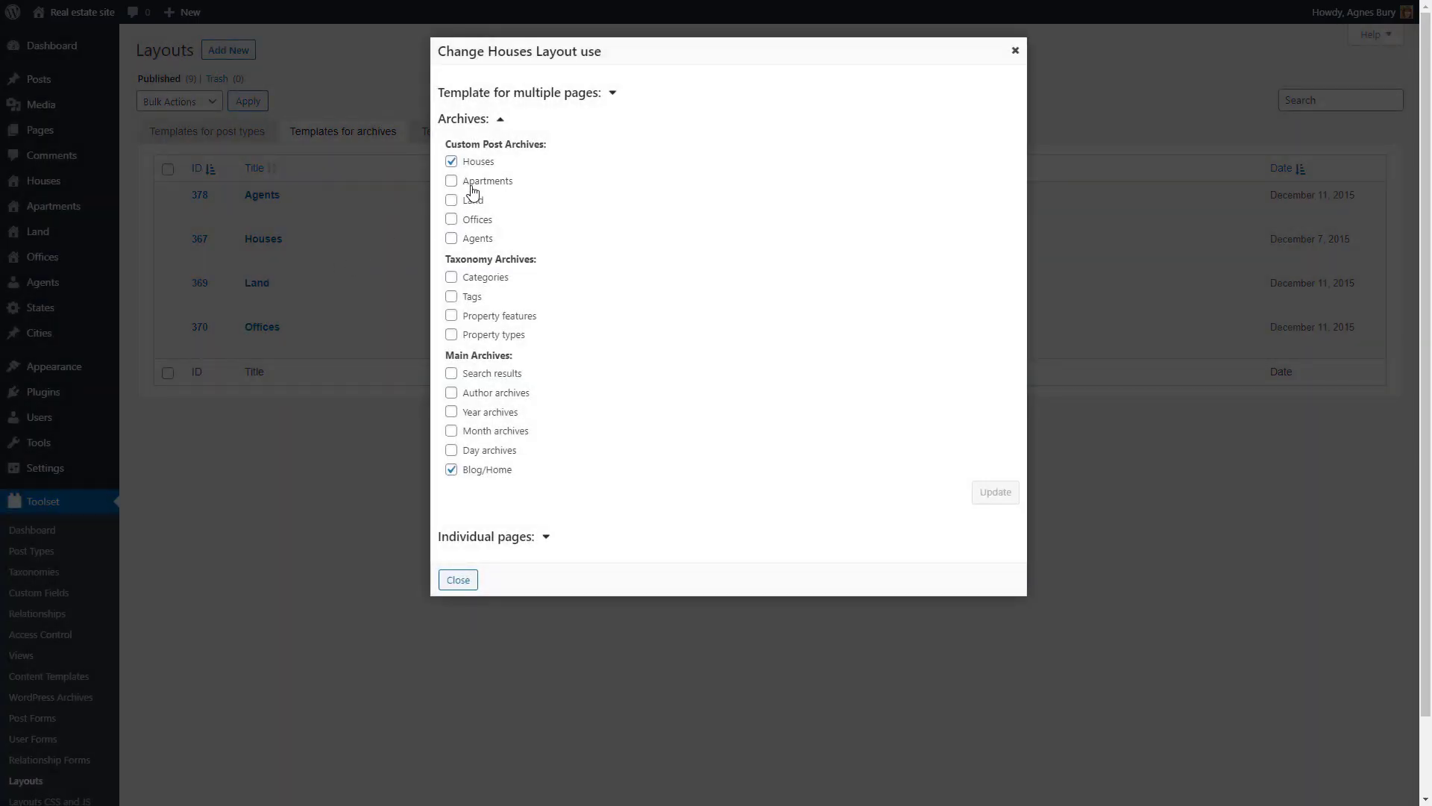
{"action": "left_click", "coordinate": [451, 162]}
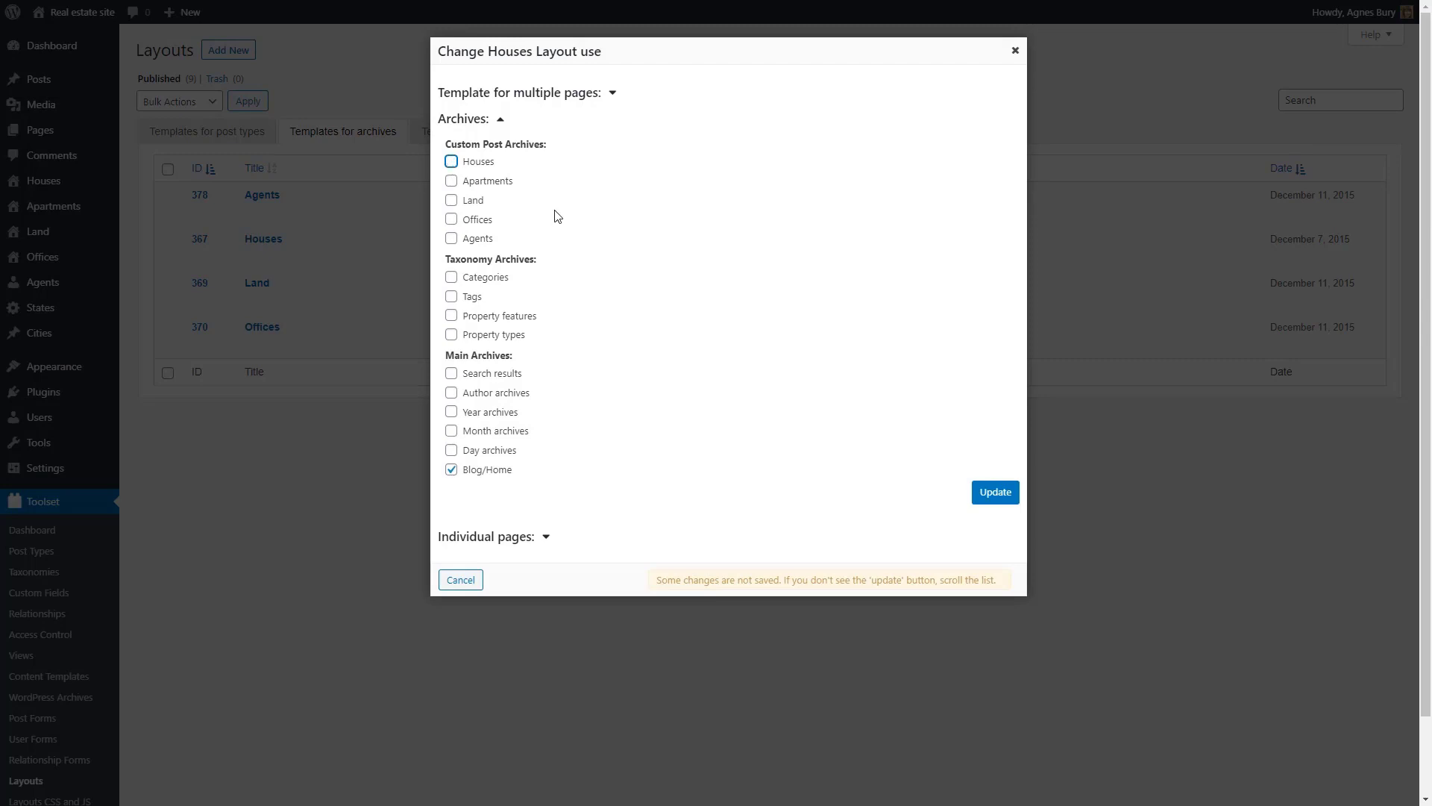
{"action": "left_click", "coordinate": [994, 497]}
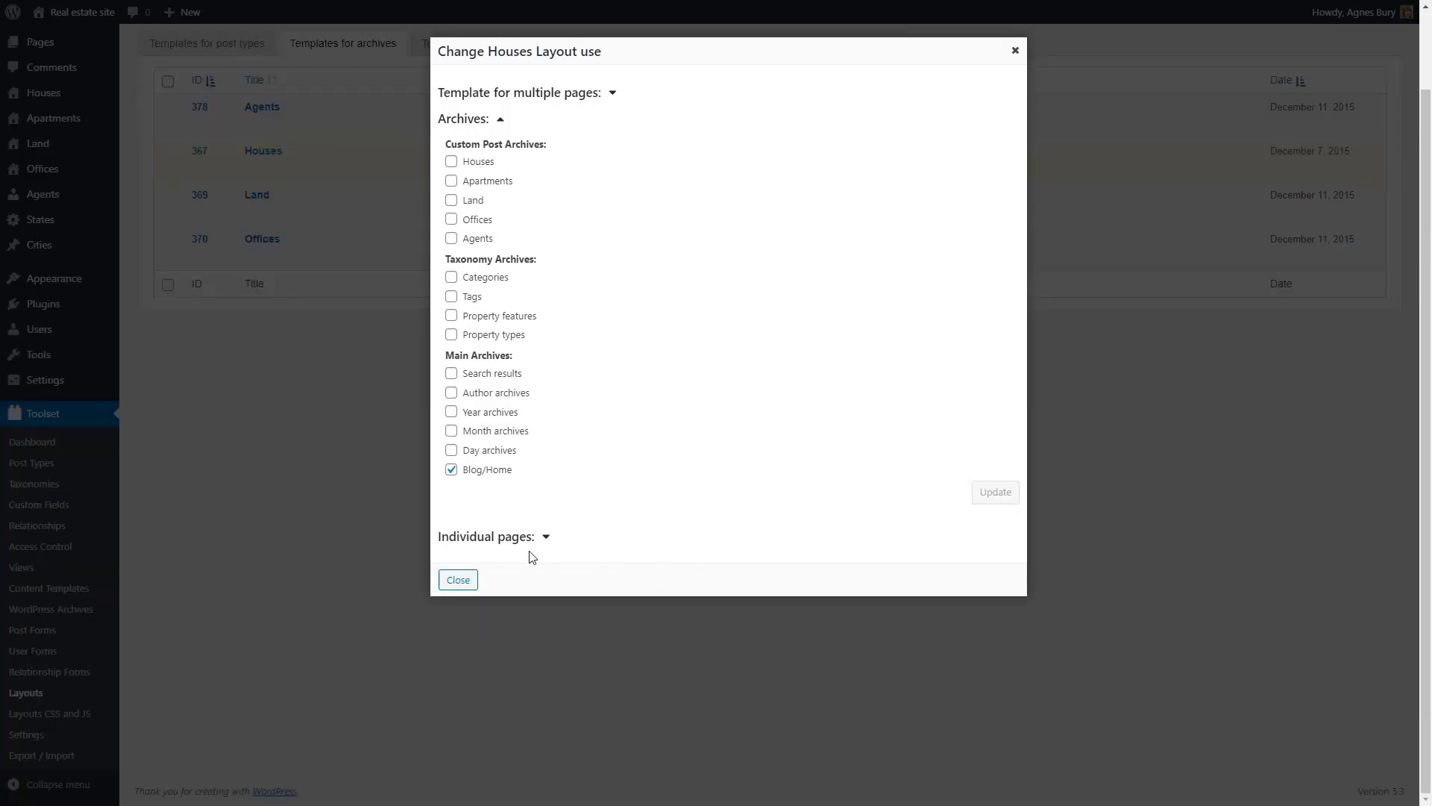
{"action": "left_click", "coordinate": [459, 580]}
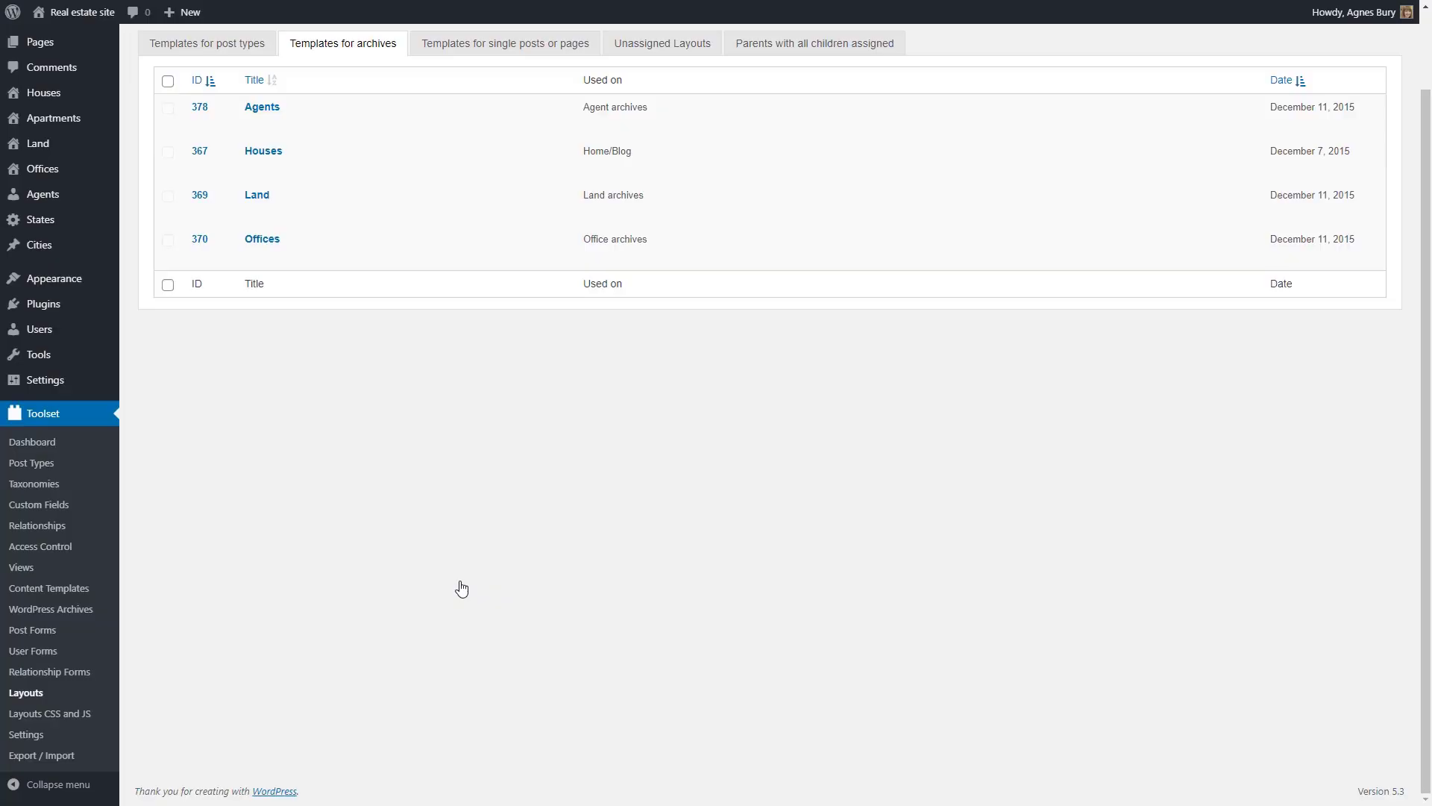
Step: Visit the site's front end and open the Houses archive to check its display
{"action": "mouse_move", "coordinate": [75, 12]}
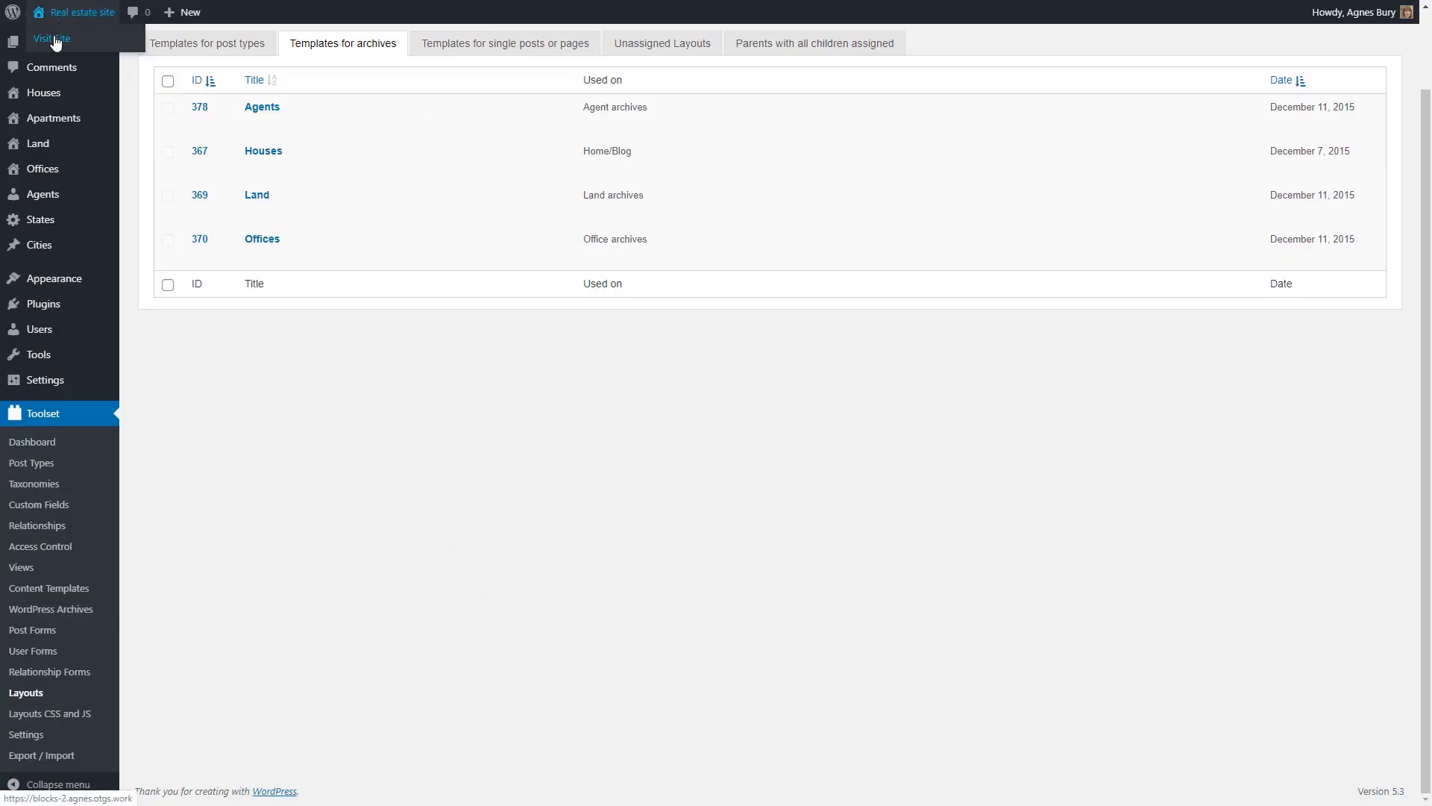
{"action": "left_click", "coordinate": [56, 41]}
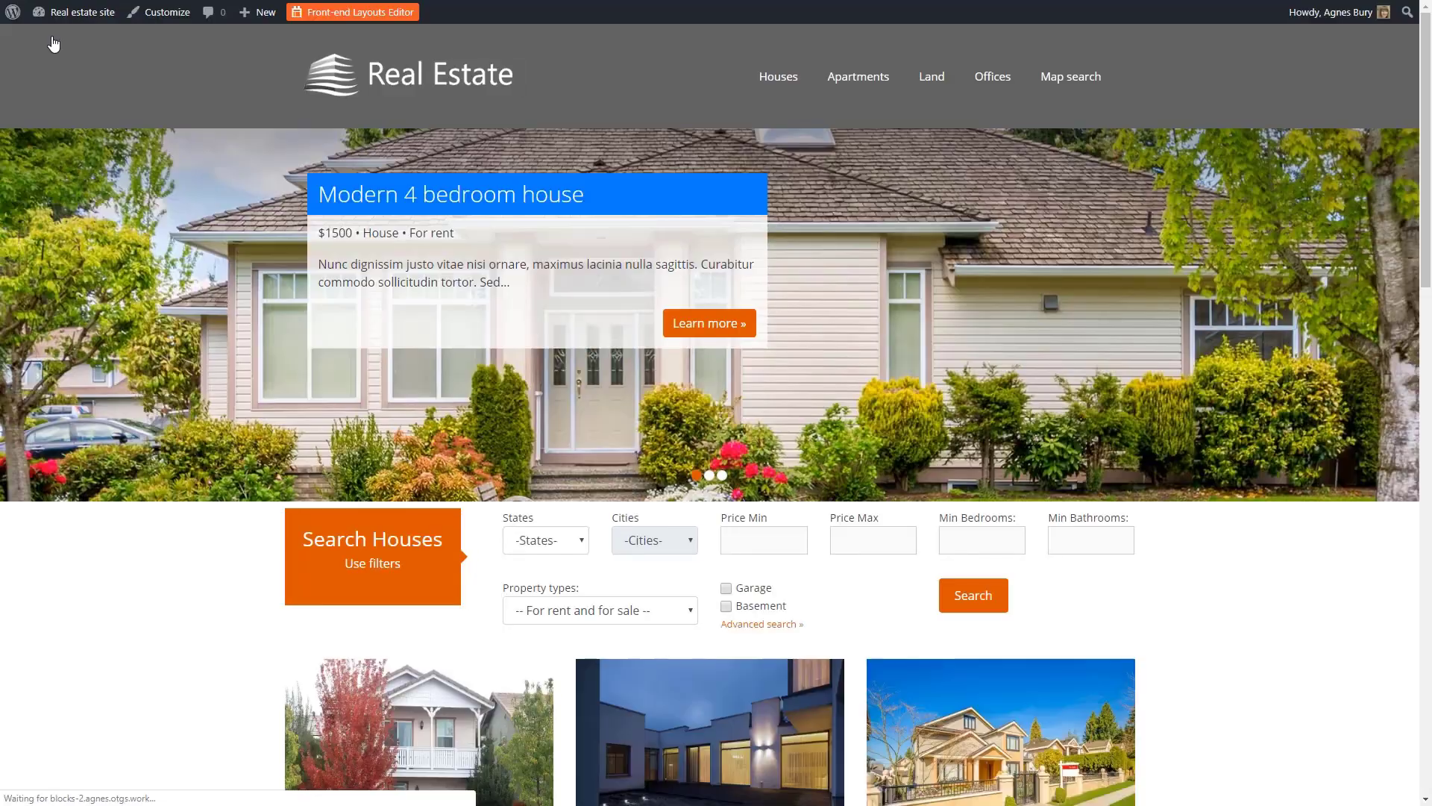
{"action": "left_click", "coordinate": [776, 82]}
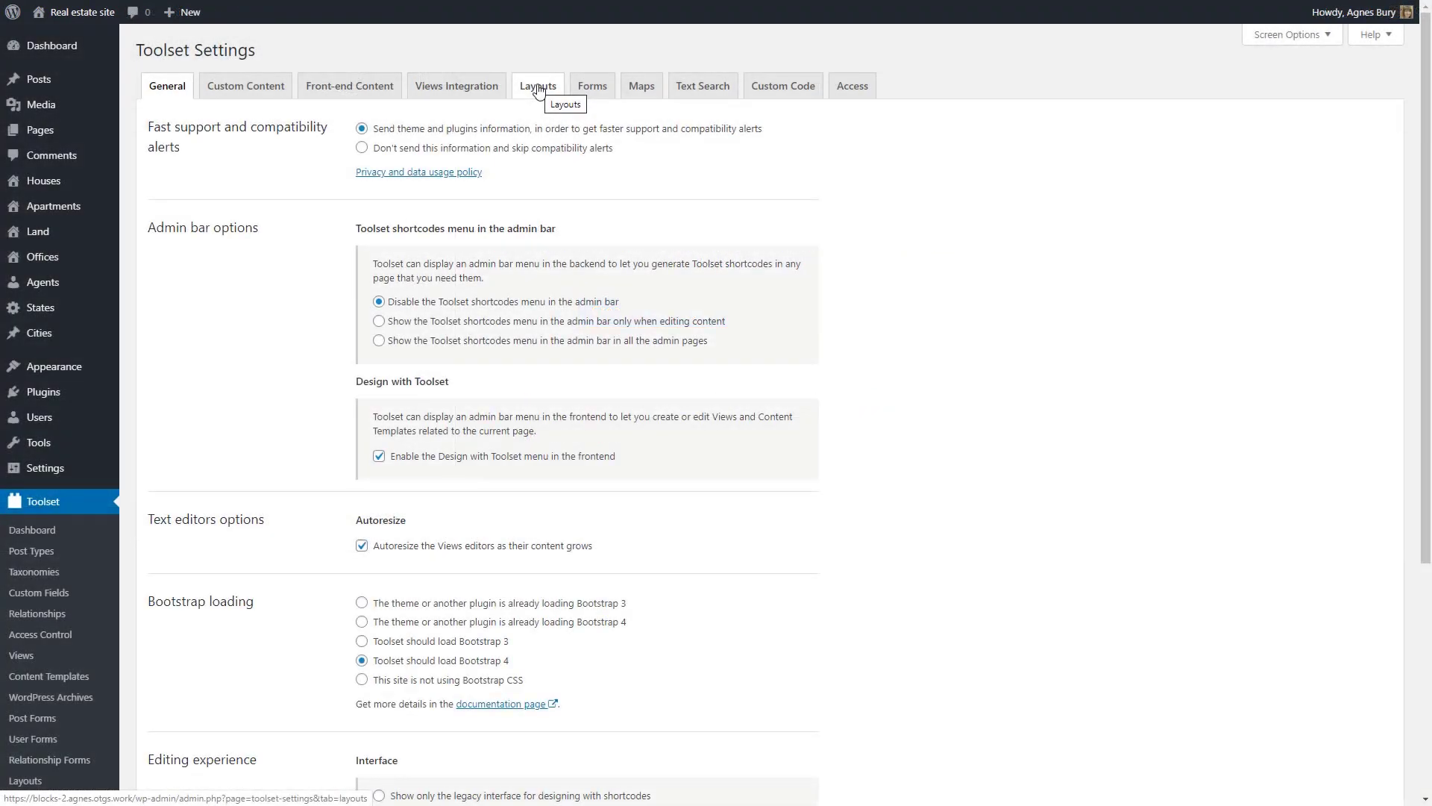
Step: In the Toolset Layouts settings, set content without an assigned layout to show "What the theme would output" and save
{"action": "left_click", "coordinate": [538, 91]}
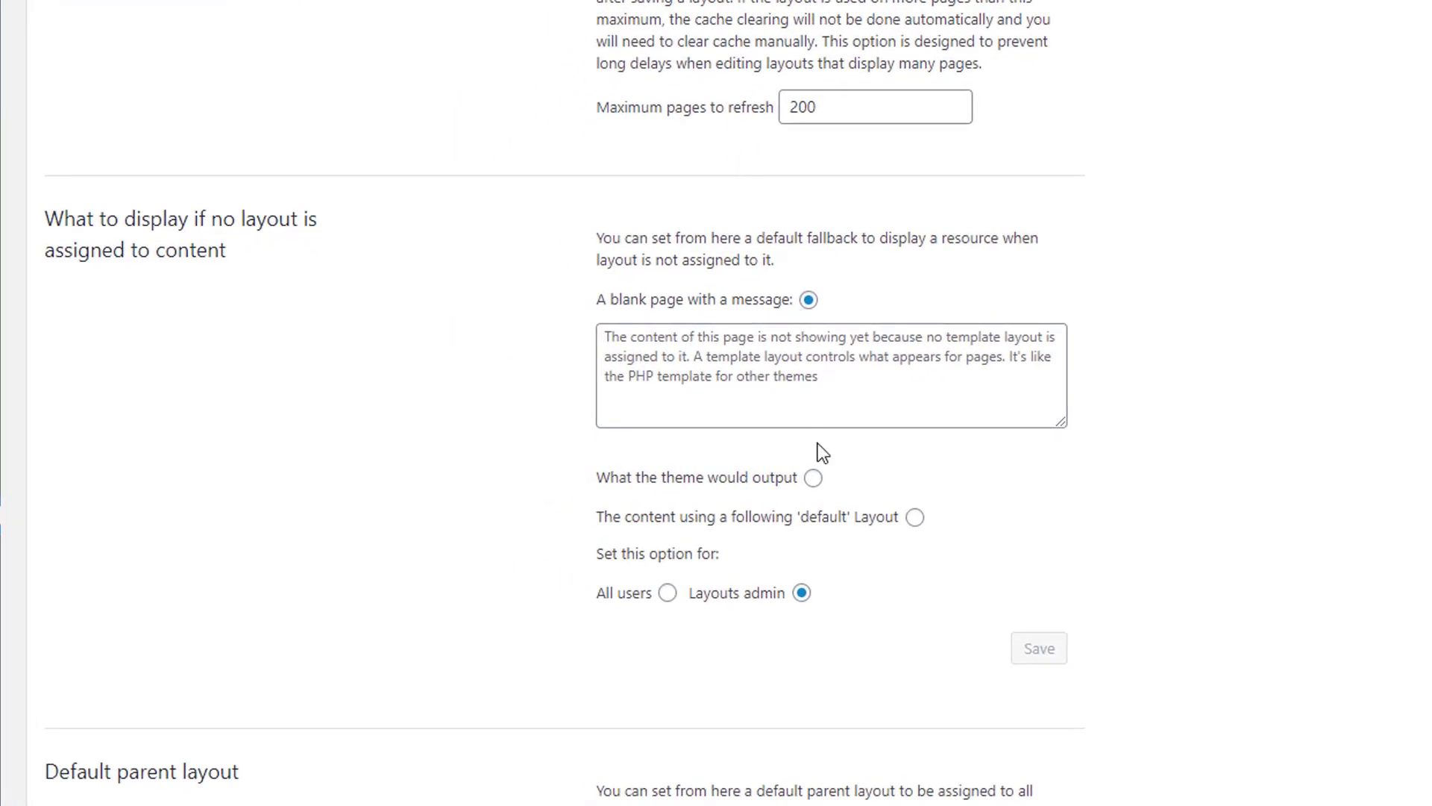
{"action": "left_click", "coordinate": [814, 479]}
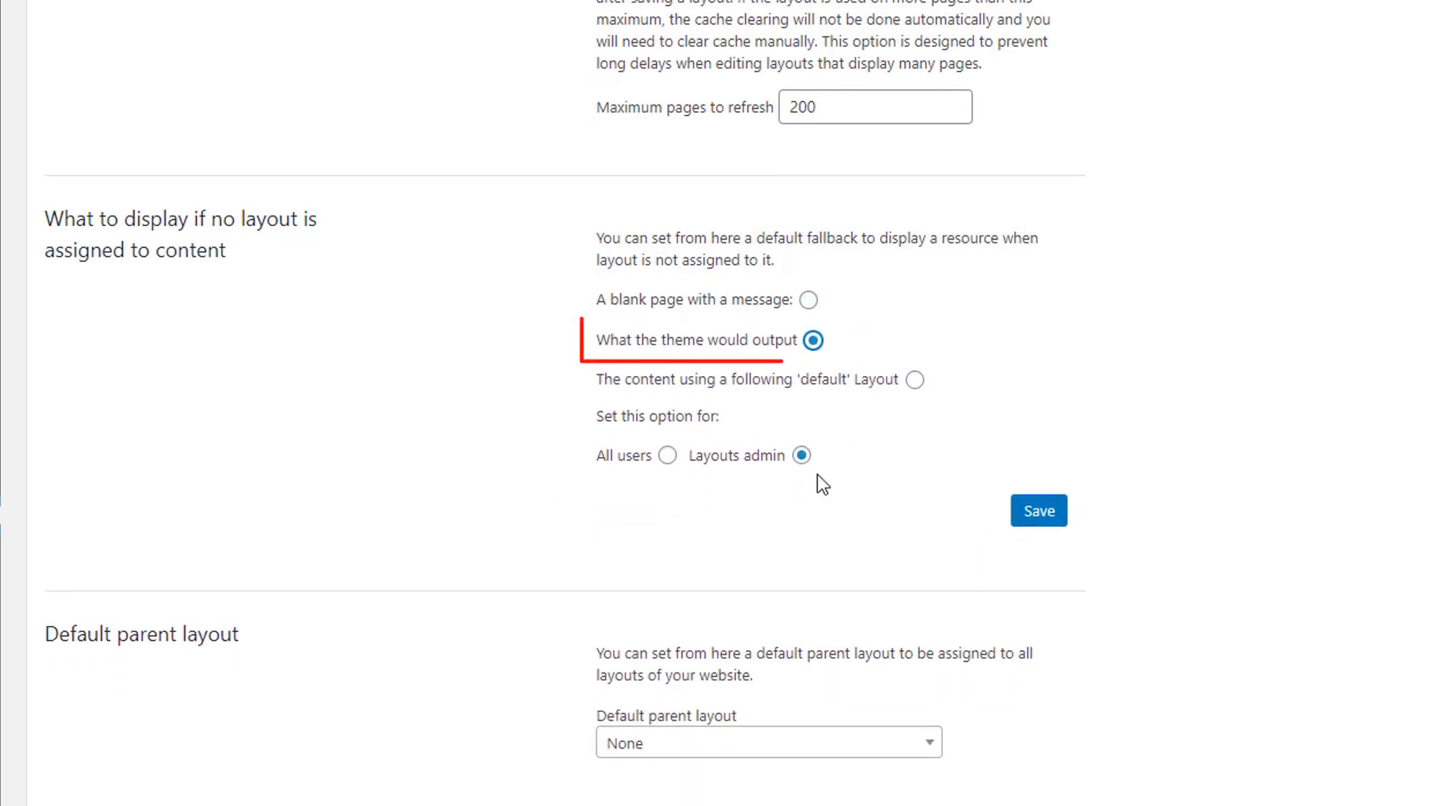
{"action": "left_click", "coordinate": [1042, 514]}
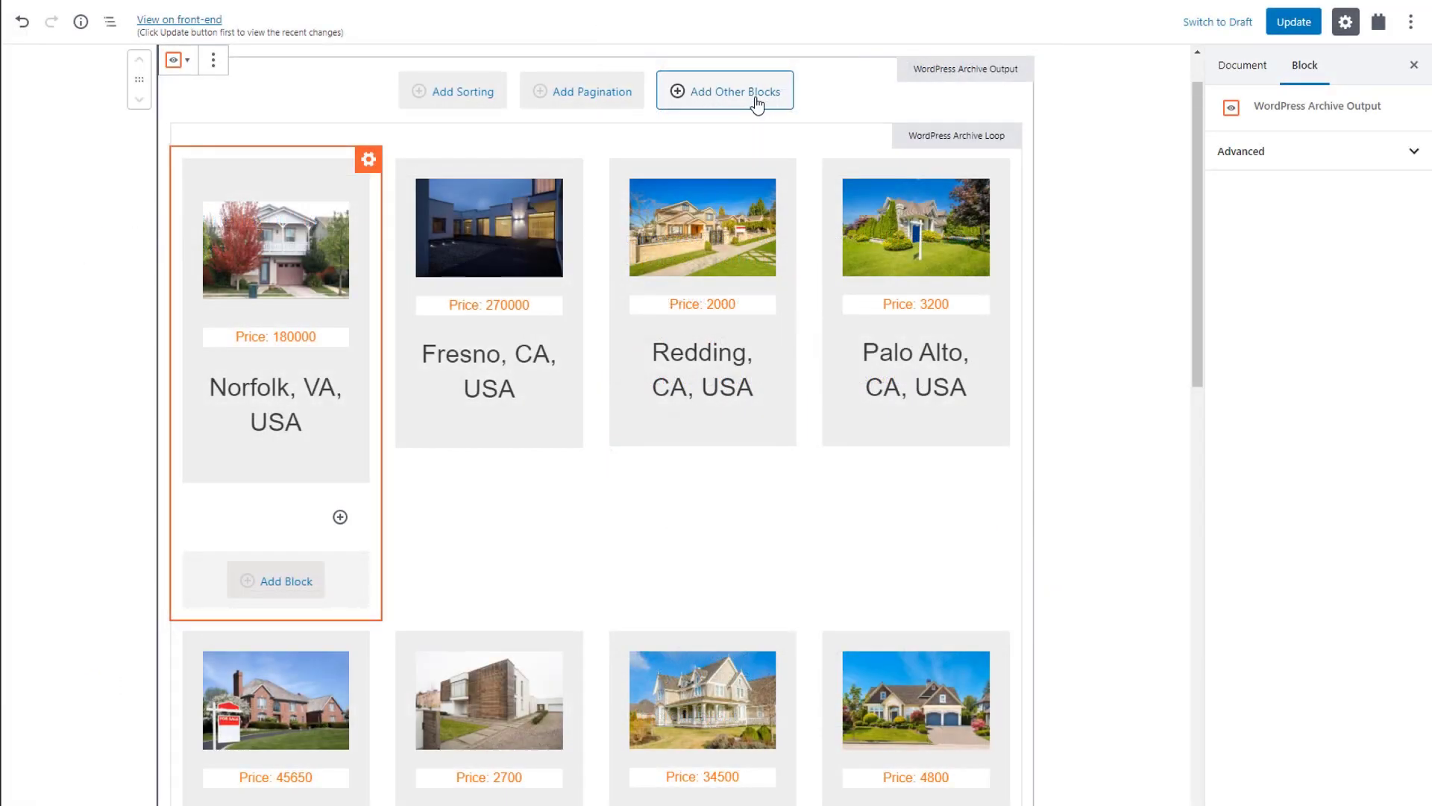
Step: Insert a Toolset Container block above the loop in the WordPress Archive Output
{"action": "left_click", "coordinate": [757, 100]}
{"action": "type", "text": "con"}
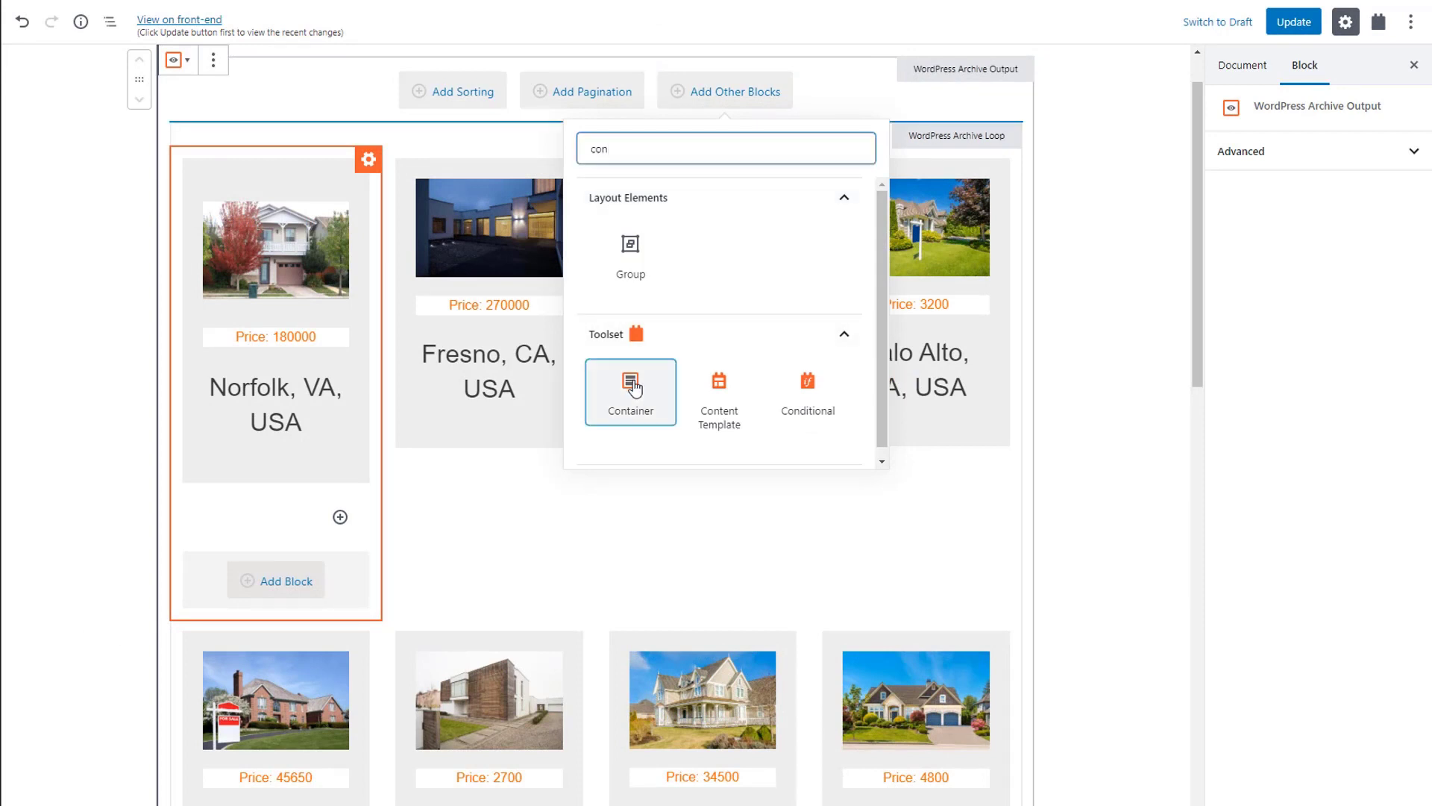
{"action": "left_click", "coordinate": [631, 382]}
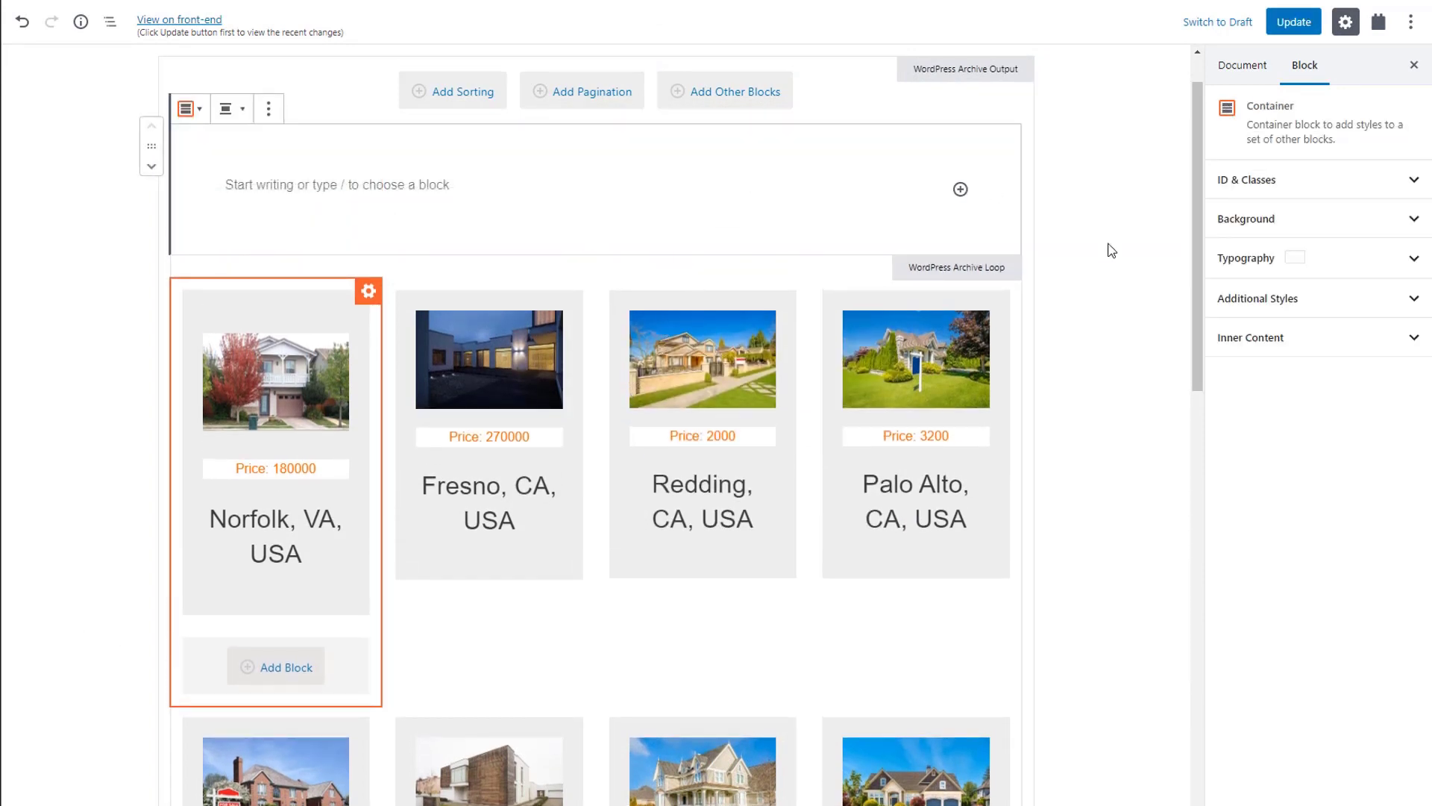
Step: Set the new container's inner content max-width to 1100 px
{"action": "left_click", "coordinate": [1300, 348]}
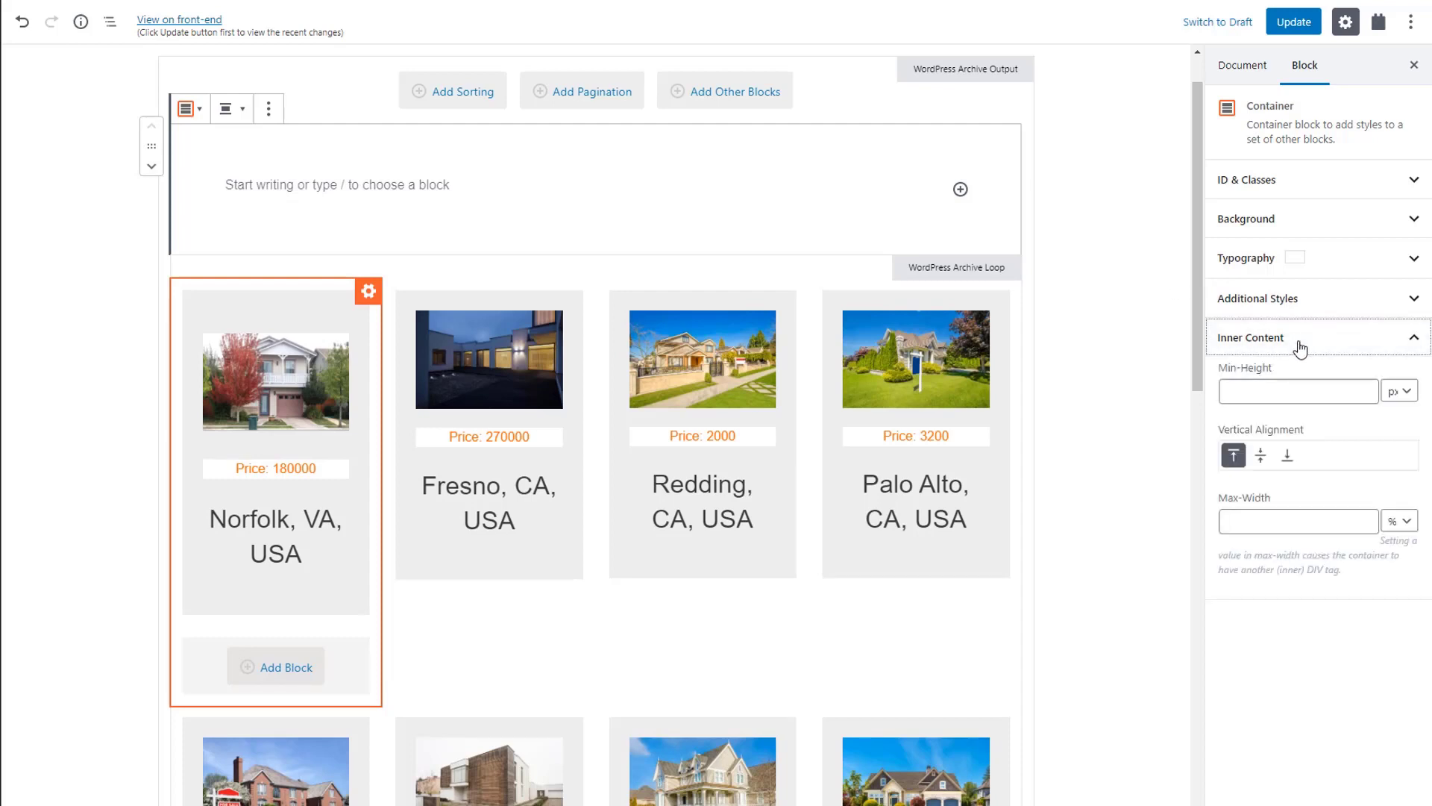
{"action": "left_click", "coordinate": [1253, 515]}
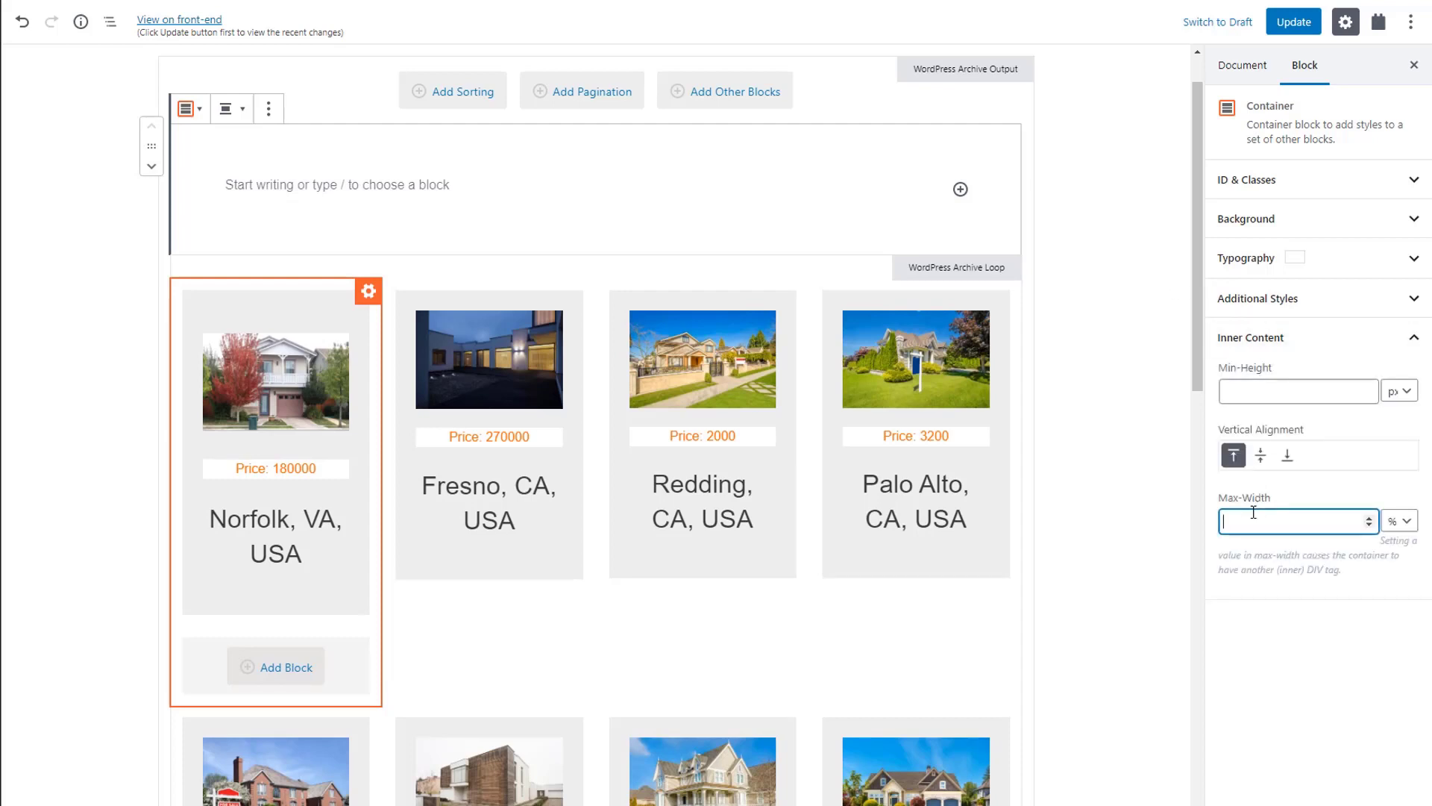
{"action": "type", "text": "1100"}
{"action": "left_click", "coordinate": [1397, 520]}
{"action": "left_click", "coordinate": [1394, 542]}
Step: Add a paragraph reading "Best houses" inside the container above the loop
{"action": "left_click", "coordinate": [238, 209]}
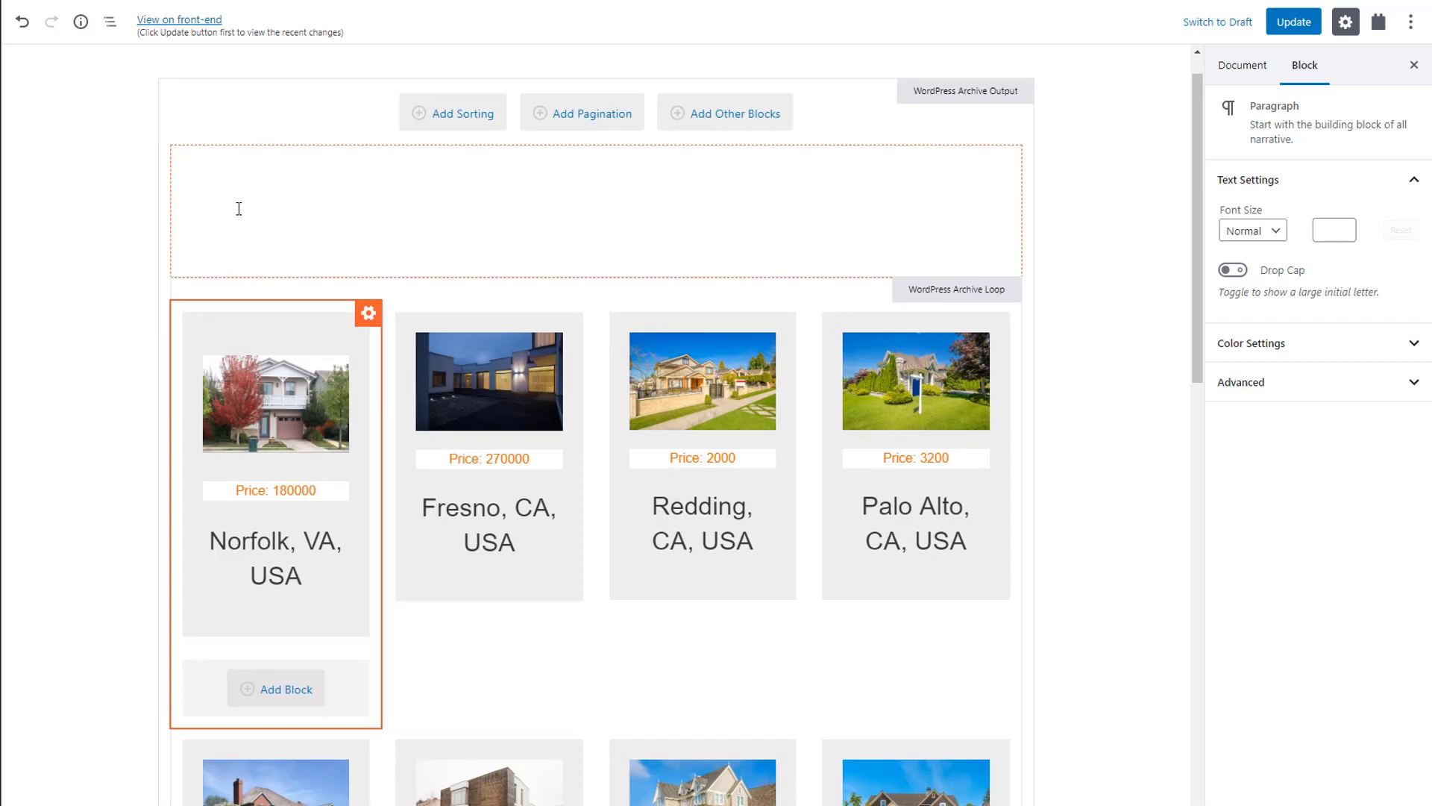
{"action": "type", "text": "Best houses"}
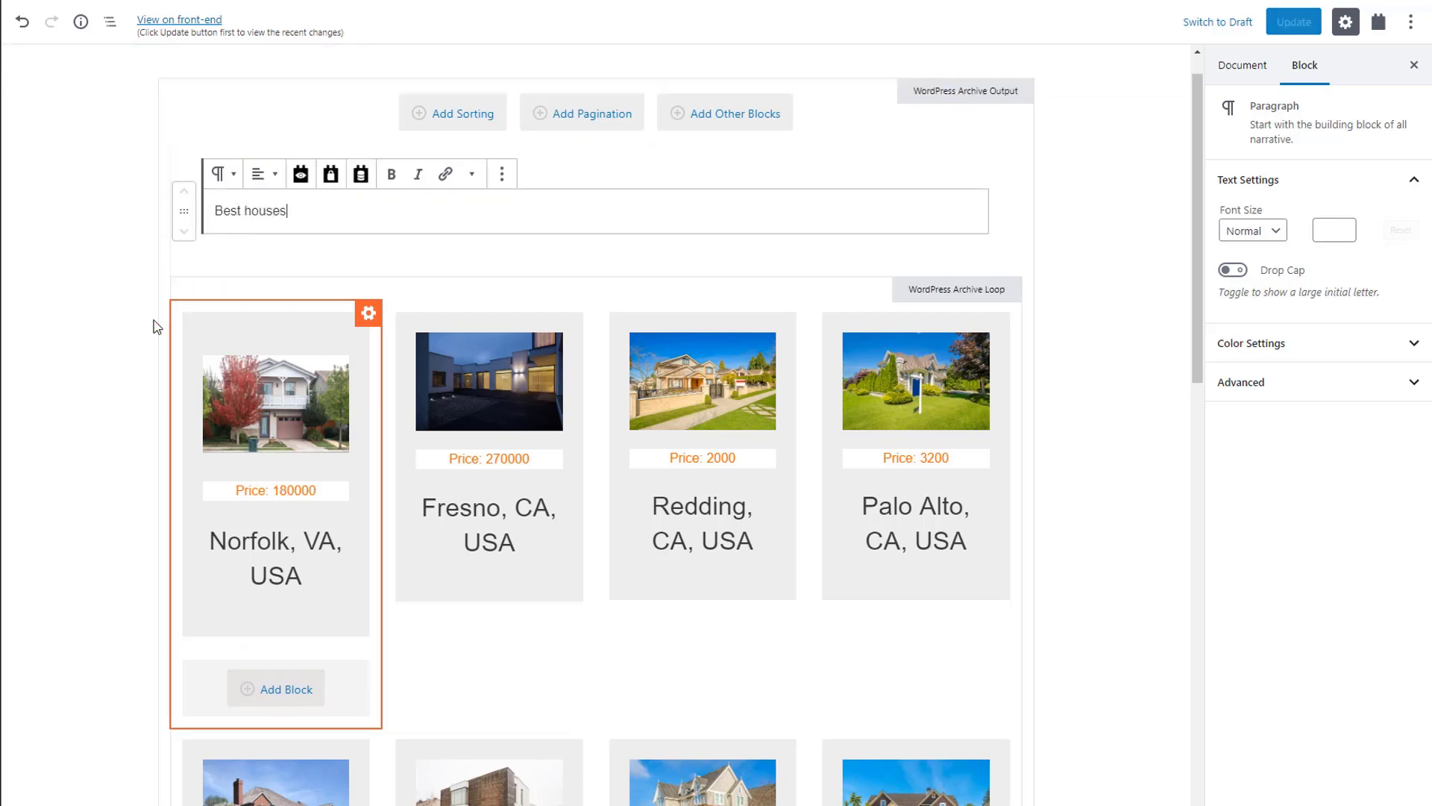
{"action": "left_click", "coordinate": [111, 325]}
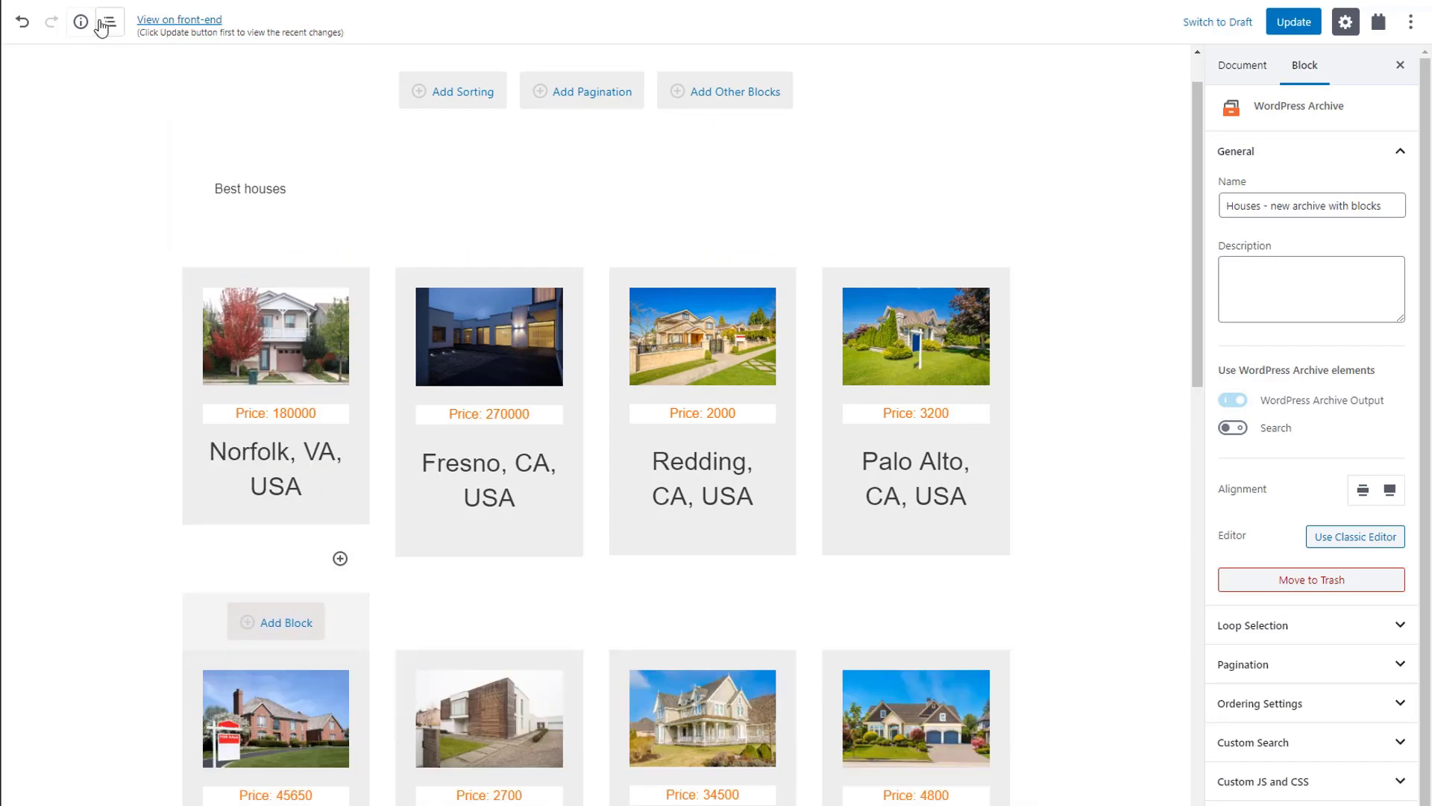
Step: Move the WordPress Archive Loop into the container below the "Best houses" paragraph, and save the archive to view it on the front end
{"action": "left_click", "coordinate": [108, 24]}
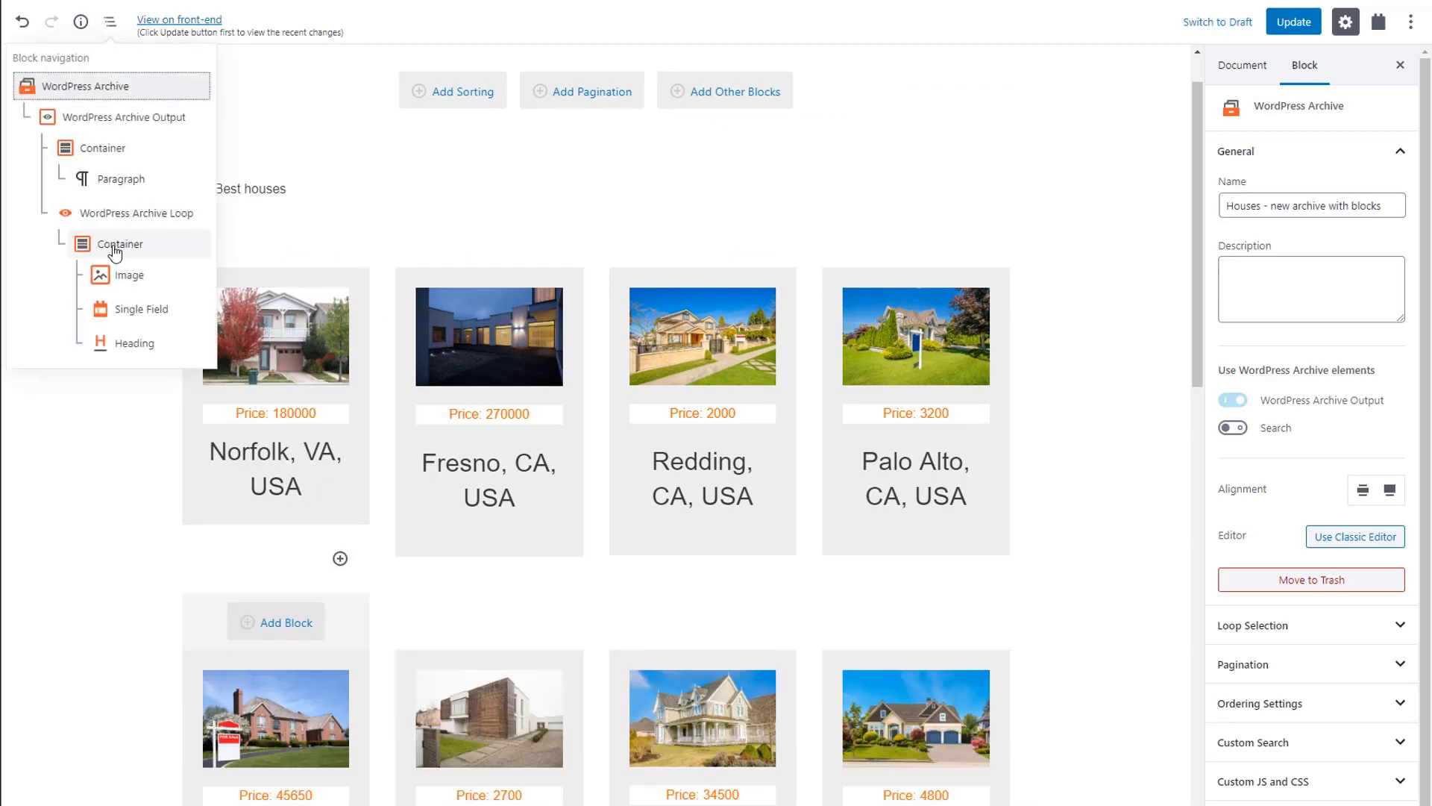
{"action": "left_click", "coordinate": [114, 216]}
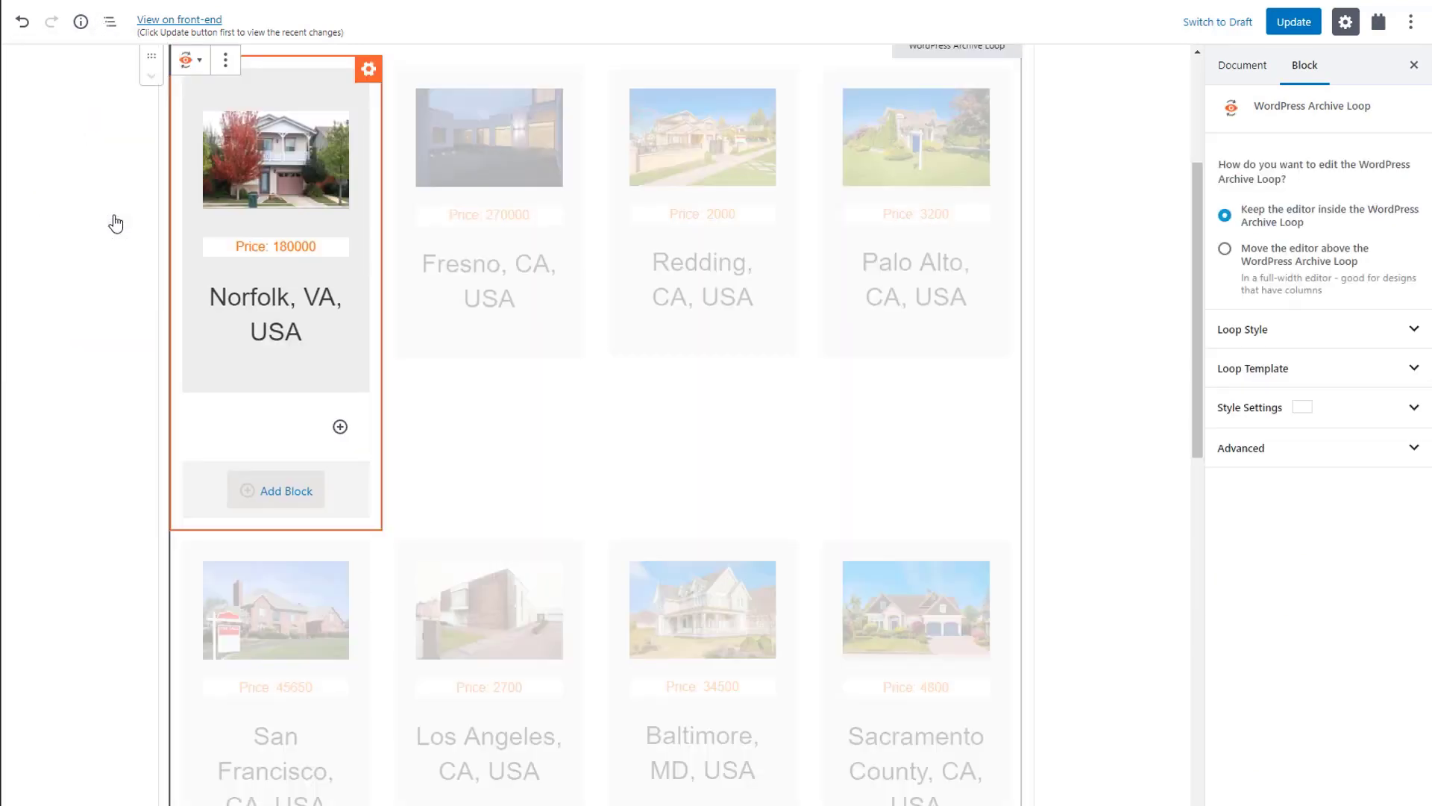
{"action": "scroll", "coordinate": [97, 239], "scroll_direction": "up", "scroll_amount": 4}
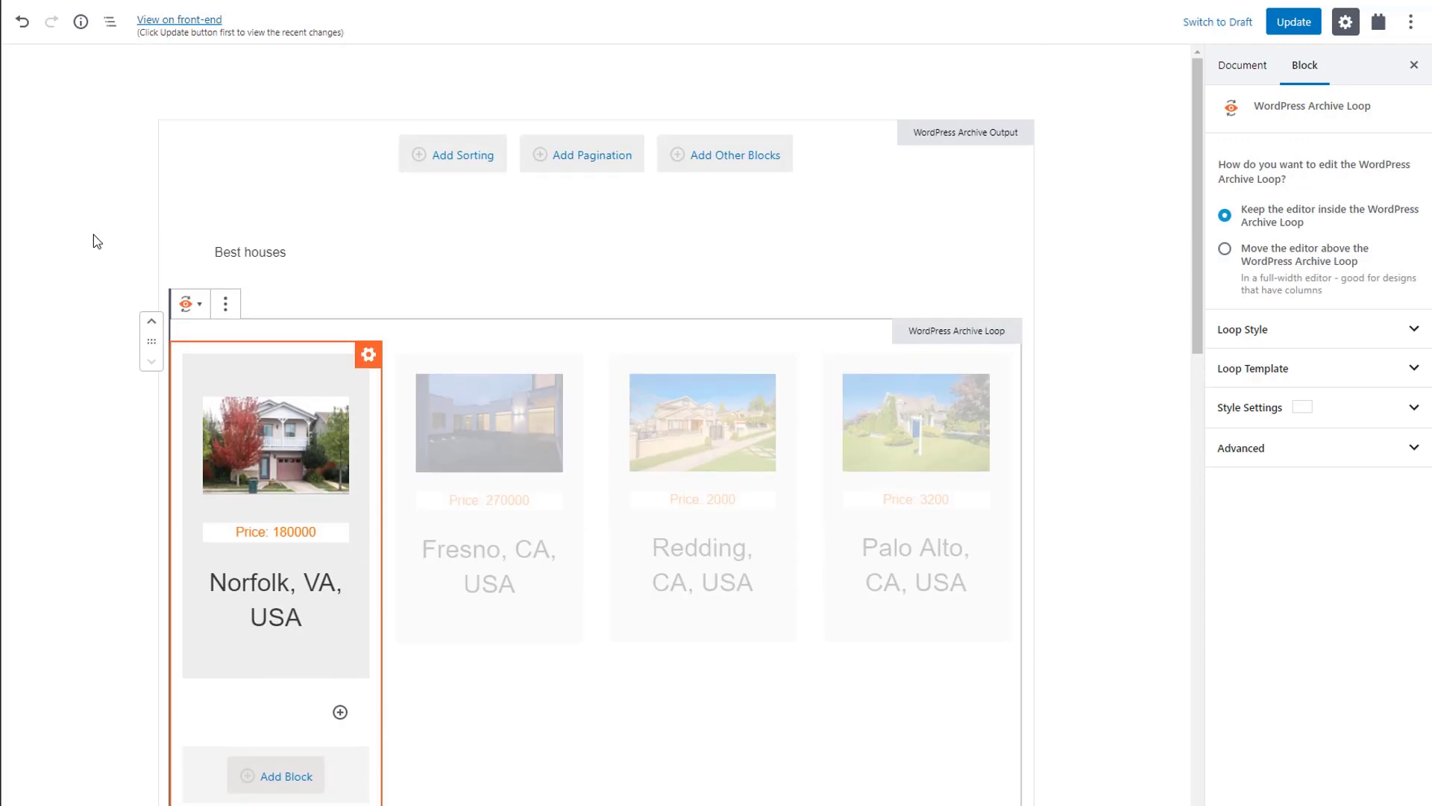
{"action": "left_click_drag", "start_coordinate": [153, 342], "coordinate": [265, 264]}
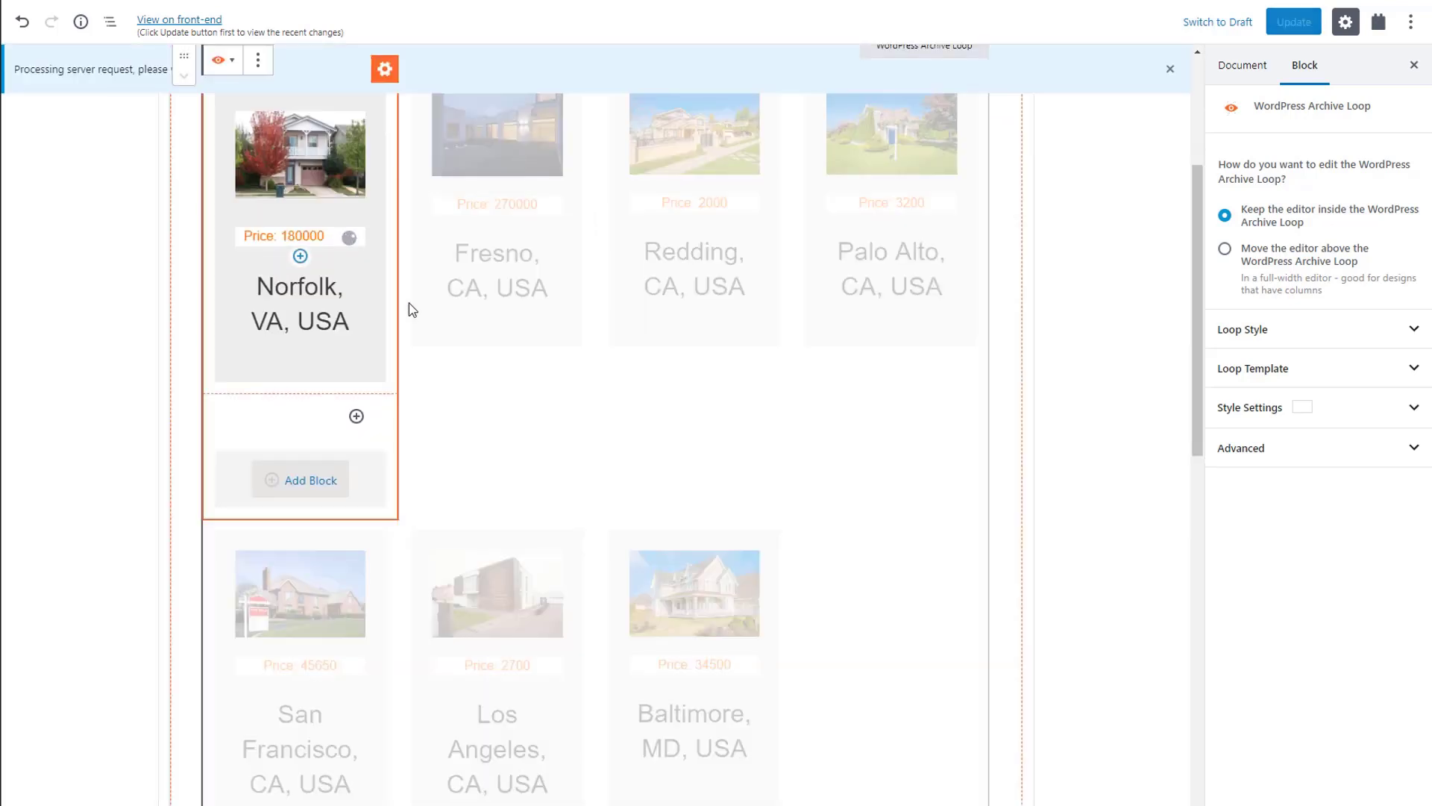
{"action": "scroll", "coordinate": [673, 436], "scroll_direction": "up", "scroll_amount": 4}
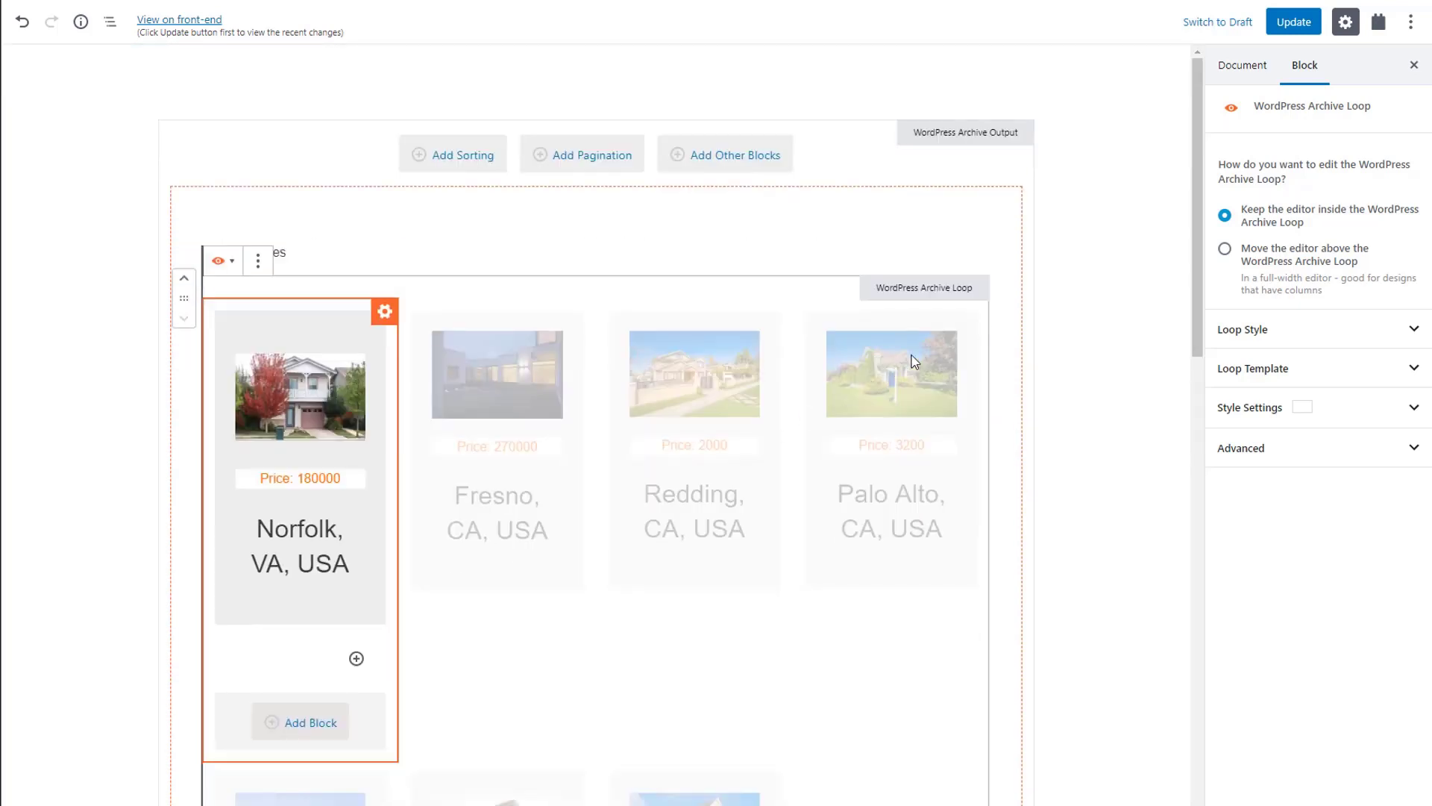
{"action": "left_click", "coordinate": [1296, 23]}
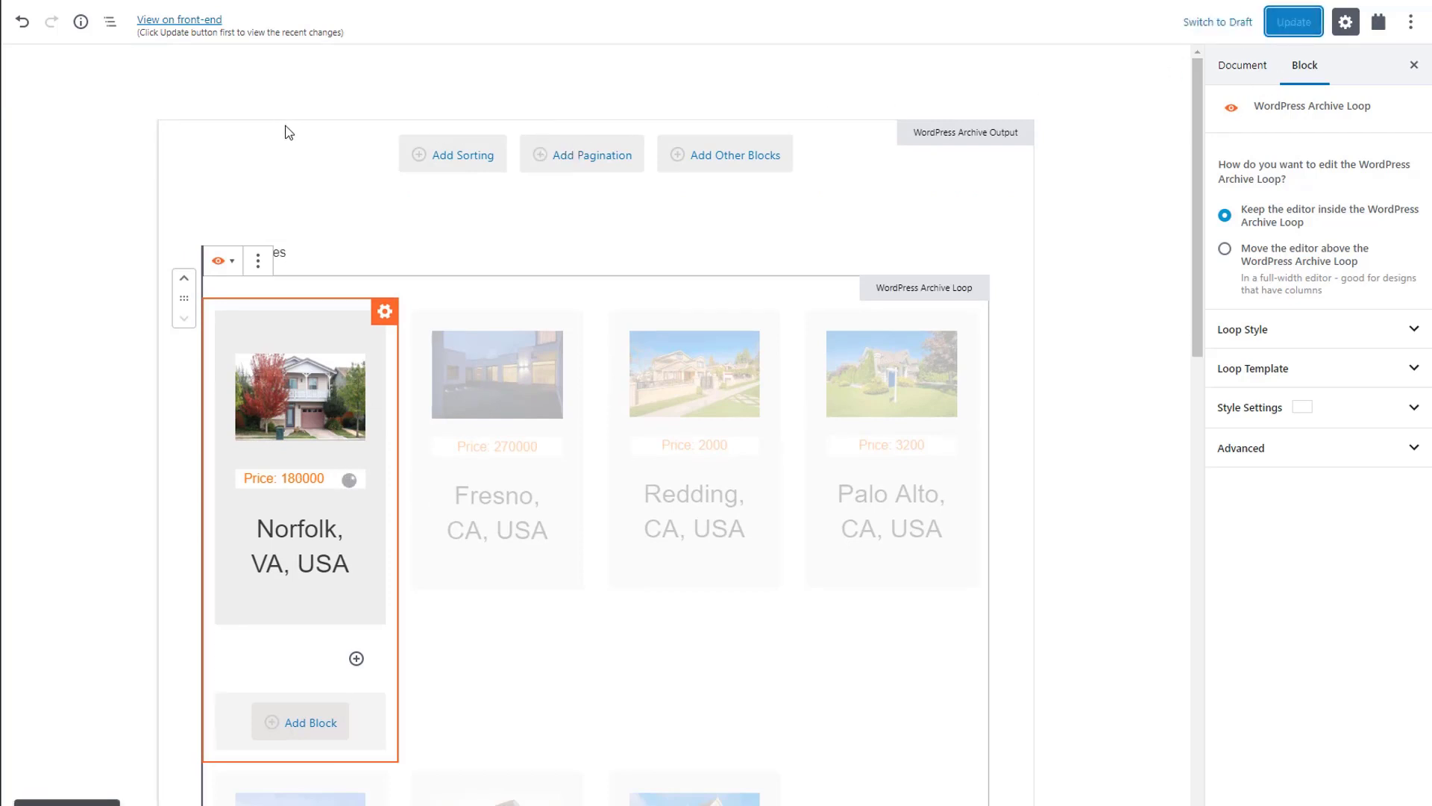
{"action": "left_click", "coordinate": [191, 22]}
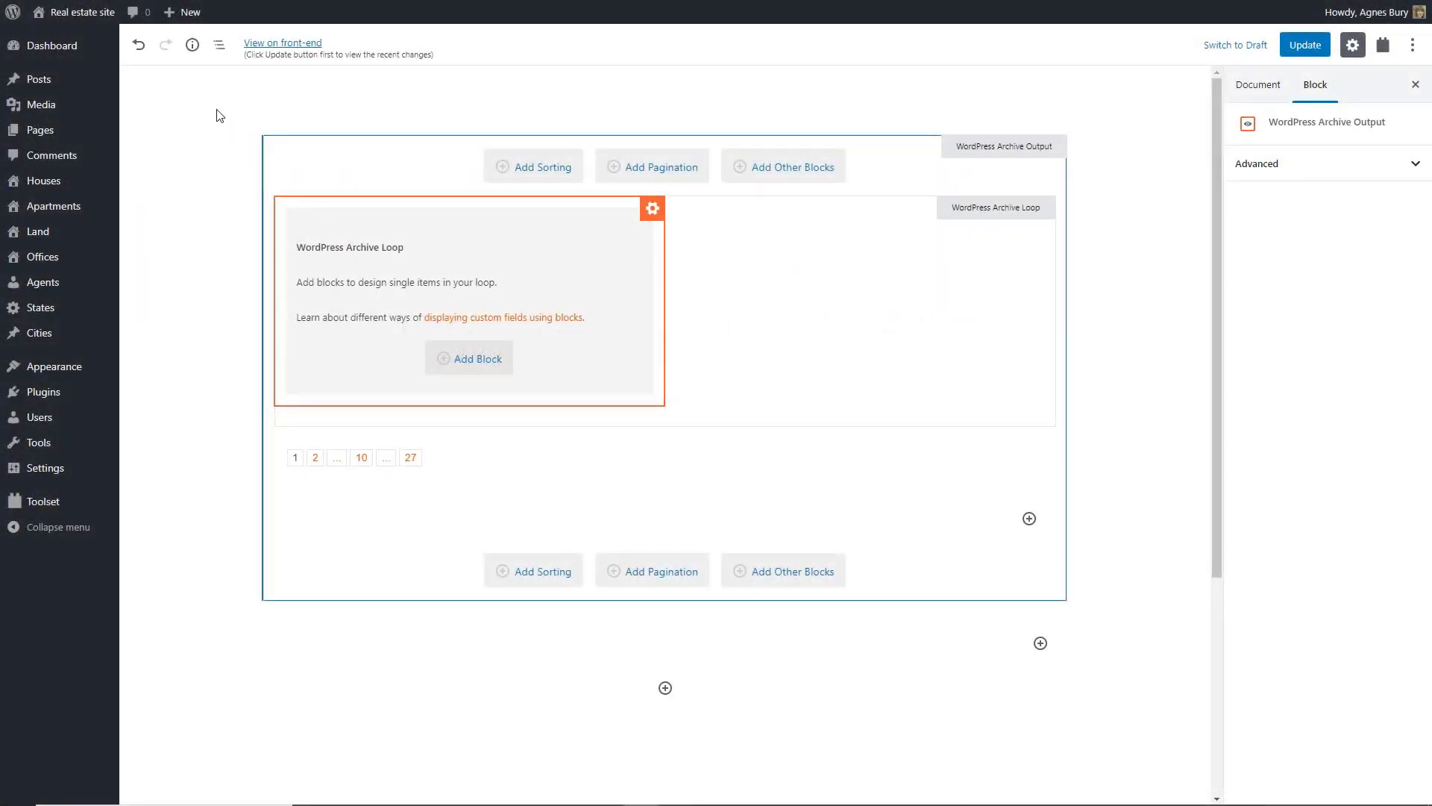
Step: Select the top-level WordPress Archive block of the archive with the empty loop to show its settings
{"action": "left_click", "coordinate": [219, 46]}
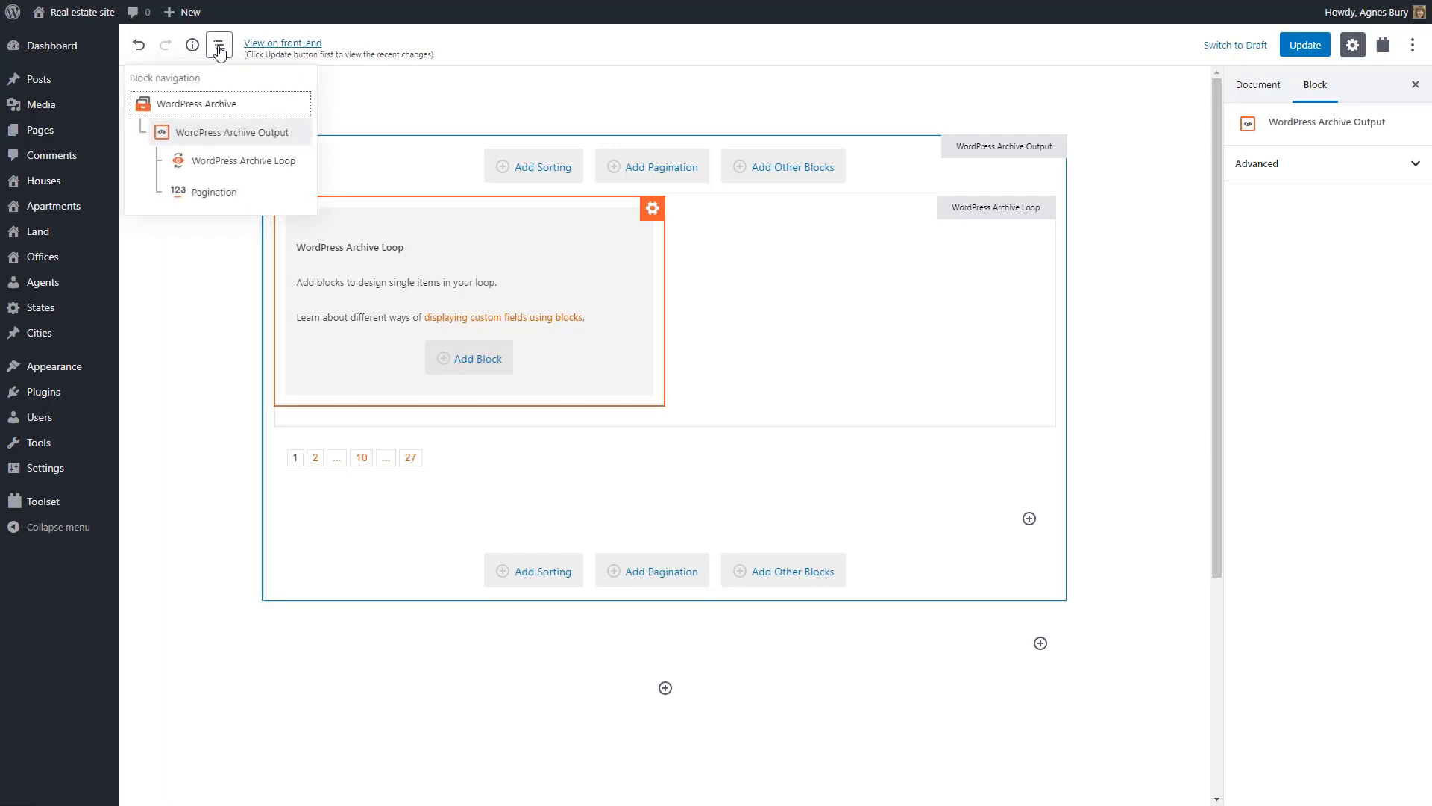
{"action": "left_click", "coordinate": [211, 104]}
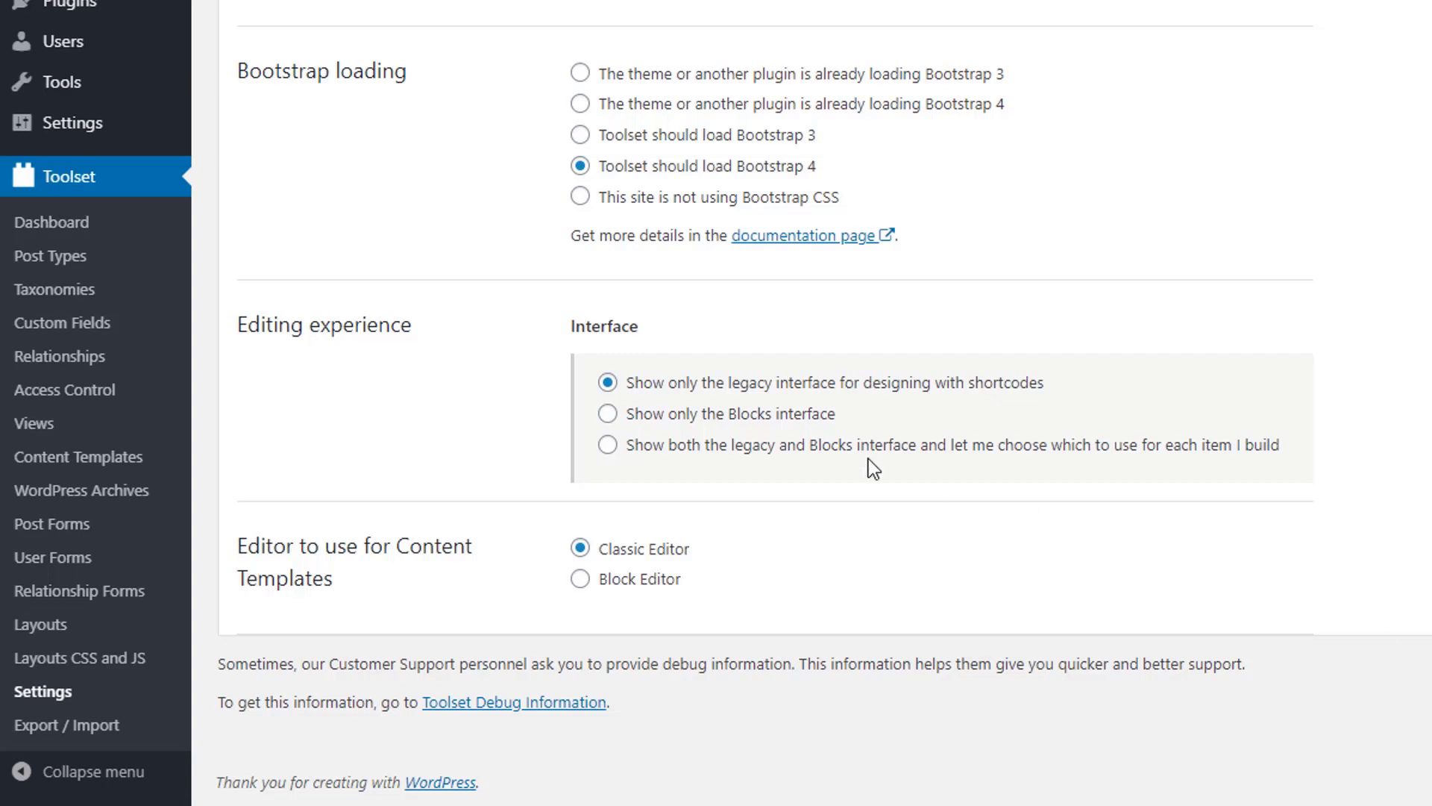
Step: In the Toolset settings, show both the legacy and Blocks interfaces and use the Block Editor for Content Templates and WordPress Archives
{"action": "left_click", "coordinate": [696, 443]}
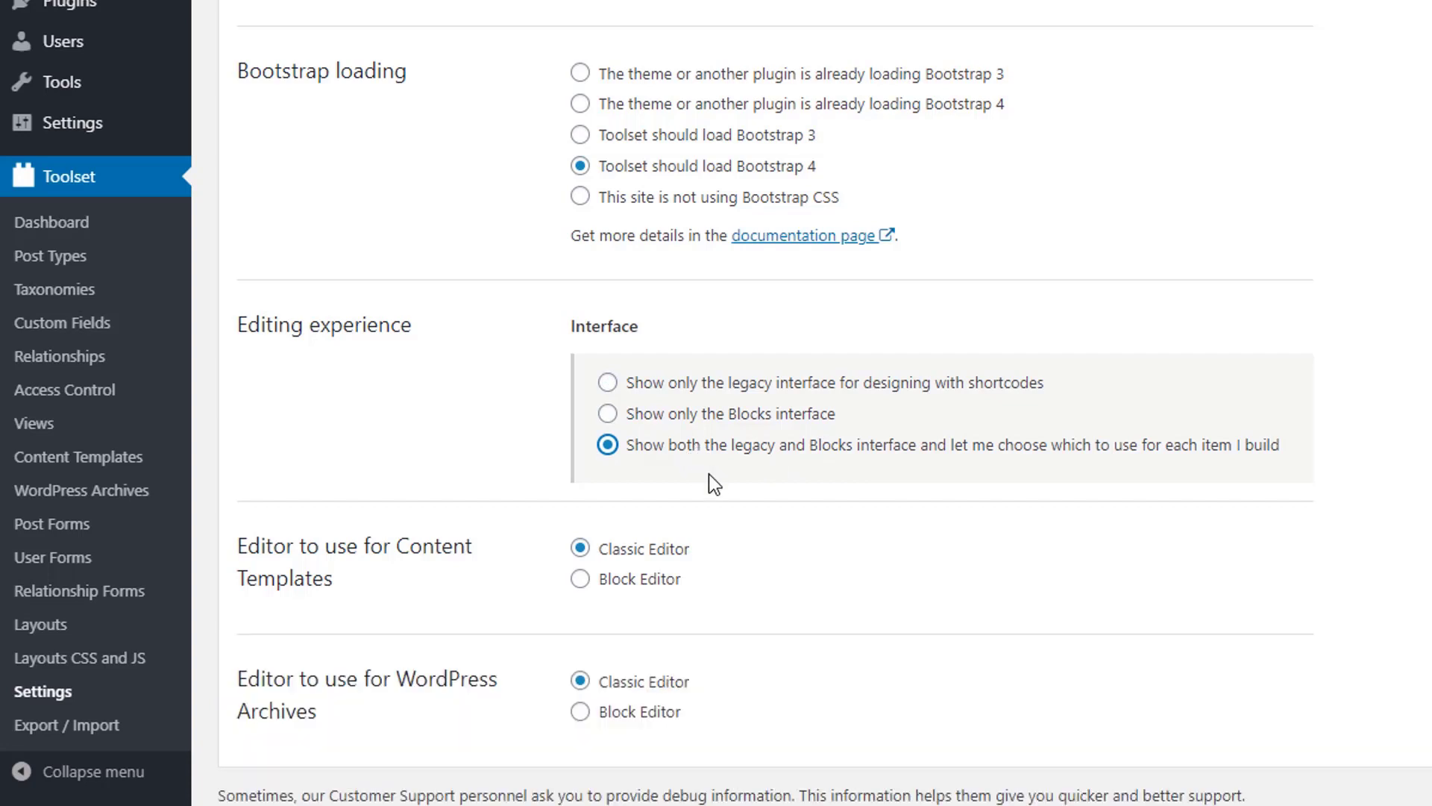
{"action": "left_click", "coordinate": [579, 581]}
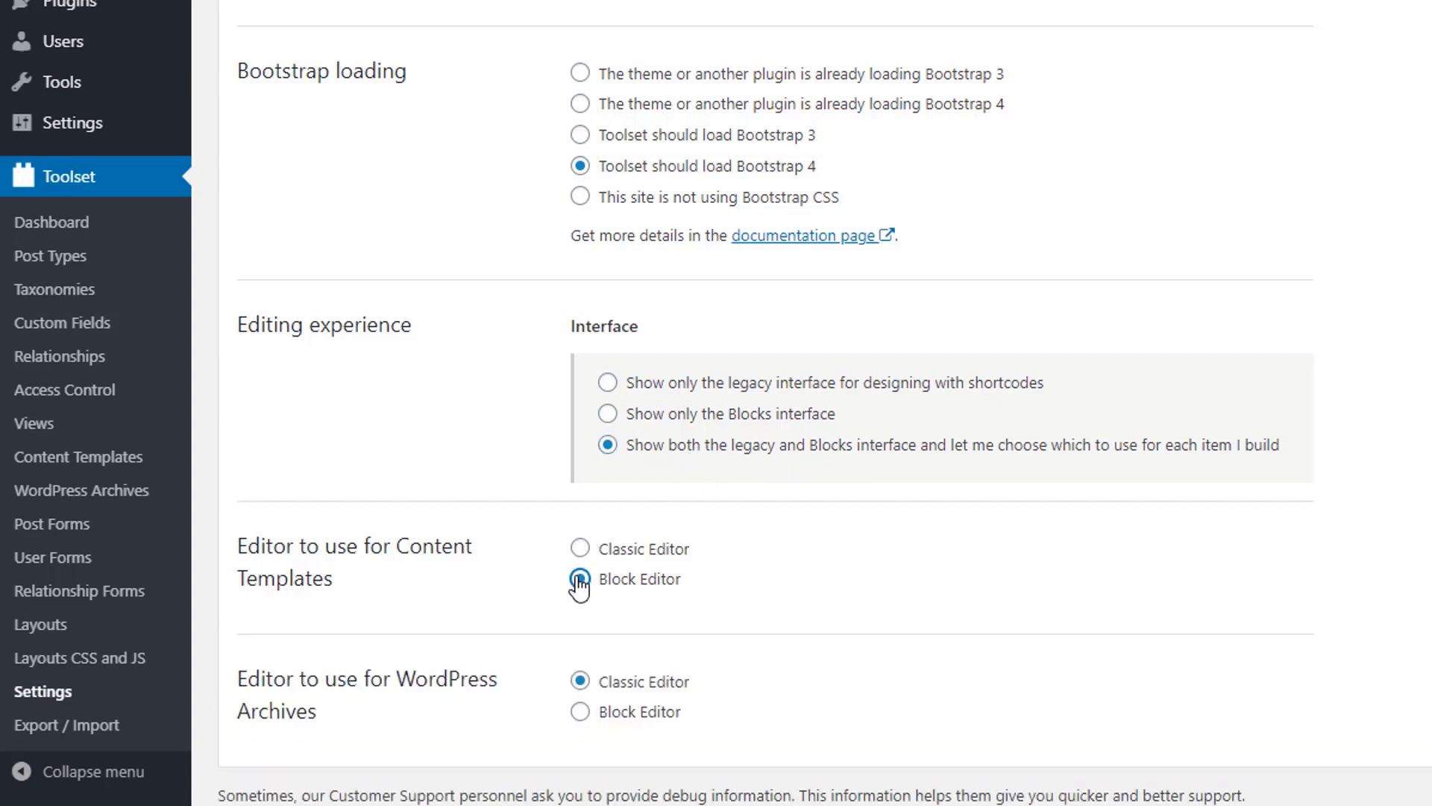
{"action": "left_click", "coordinate": [581, 714]}
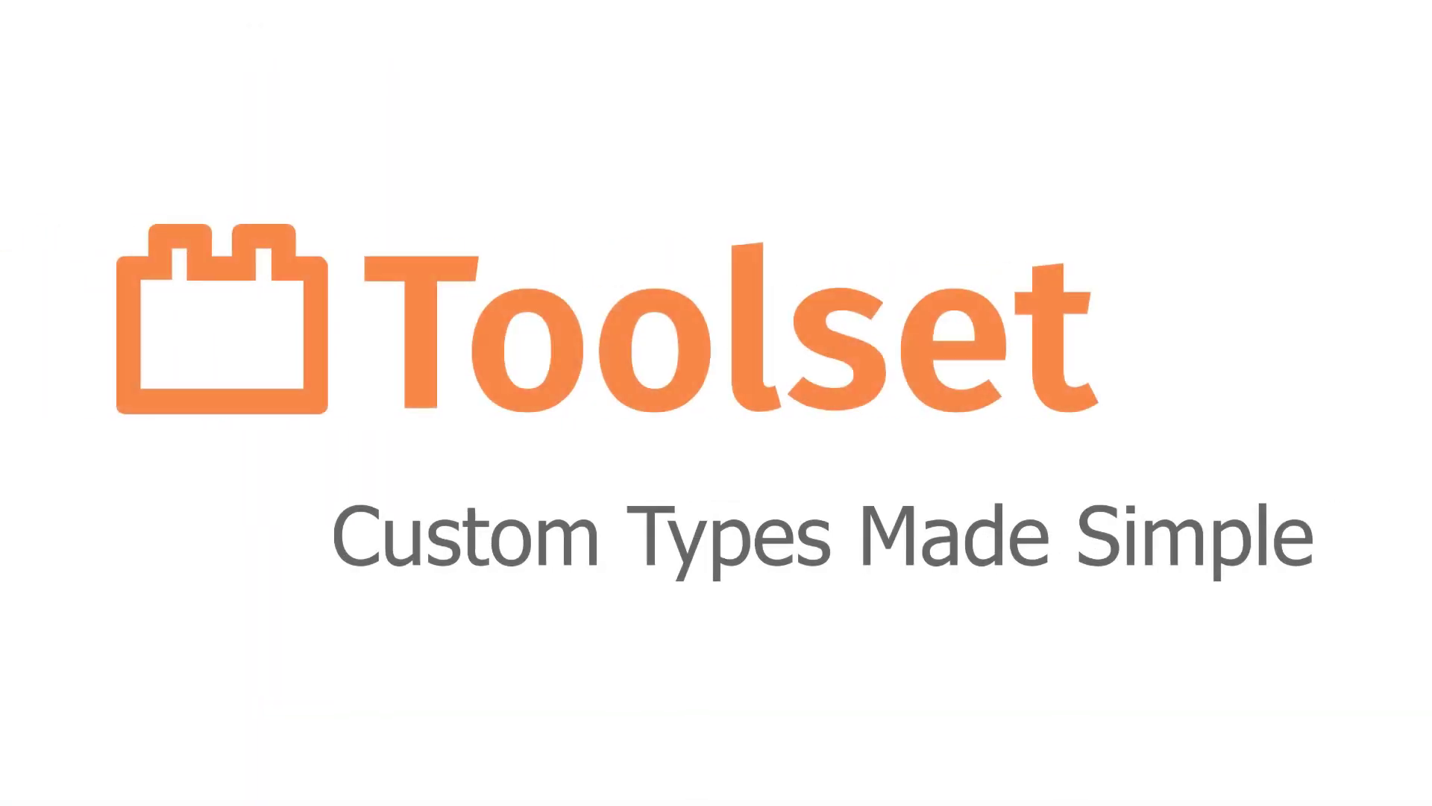